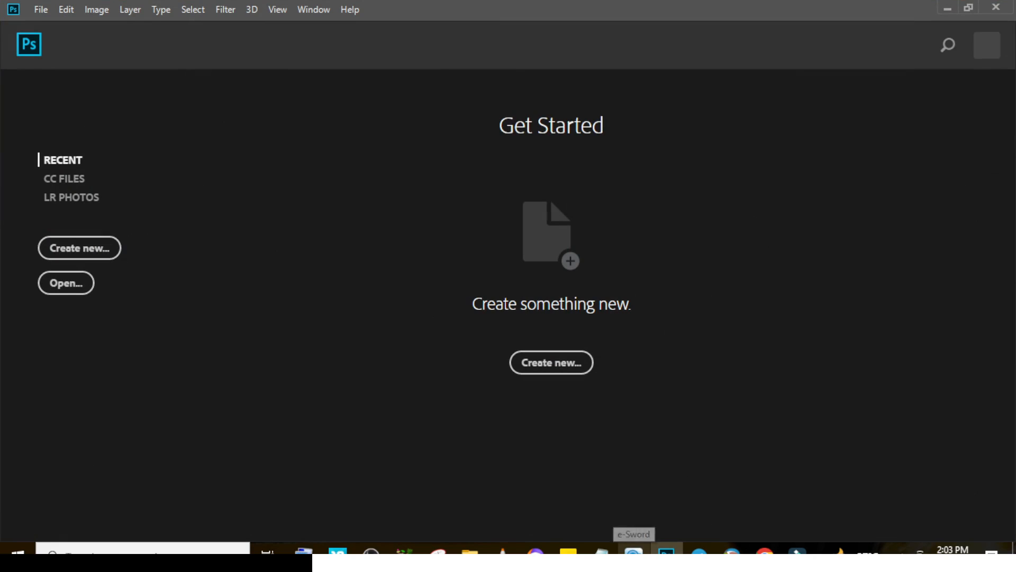
Step: Create a new document from the A4 print preset, 210 x 297 mm at 300 pixels/inch in RGB Color
key("ctrl+n")
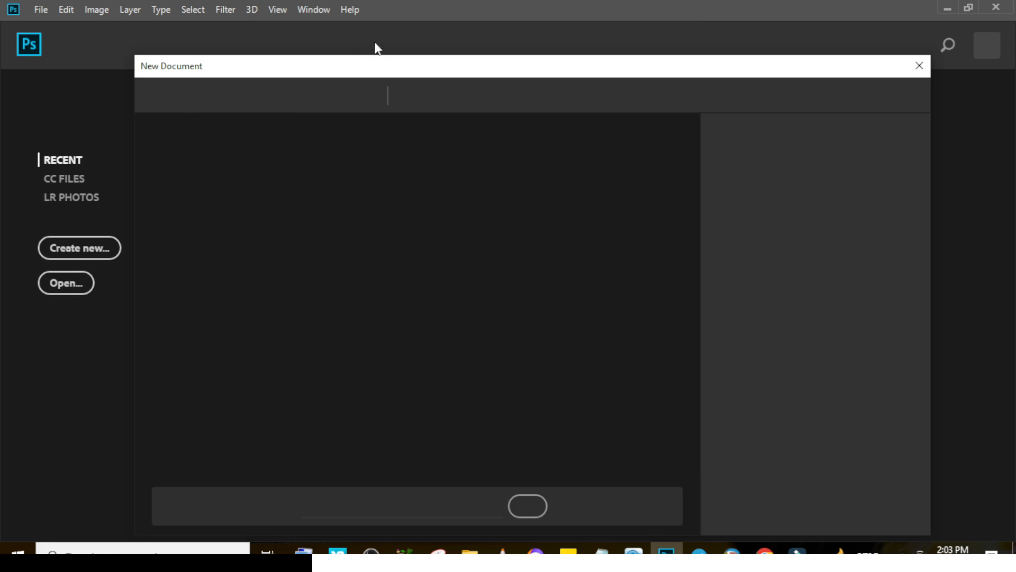
left_click(480, 96)
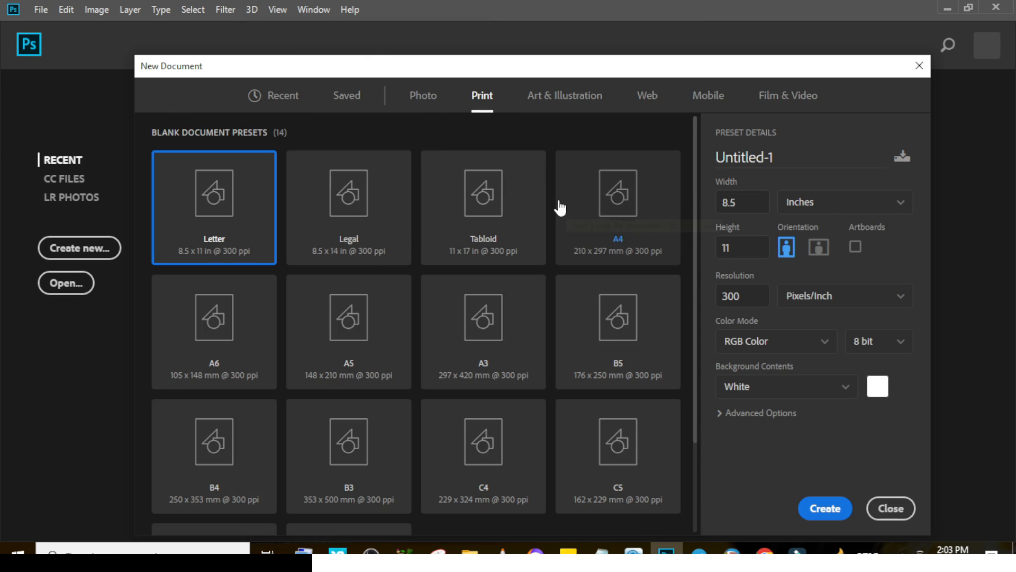
left_click(614, 227)
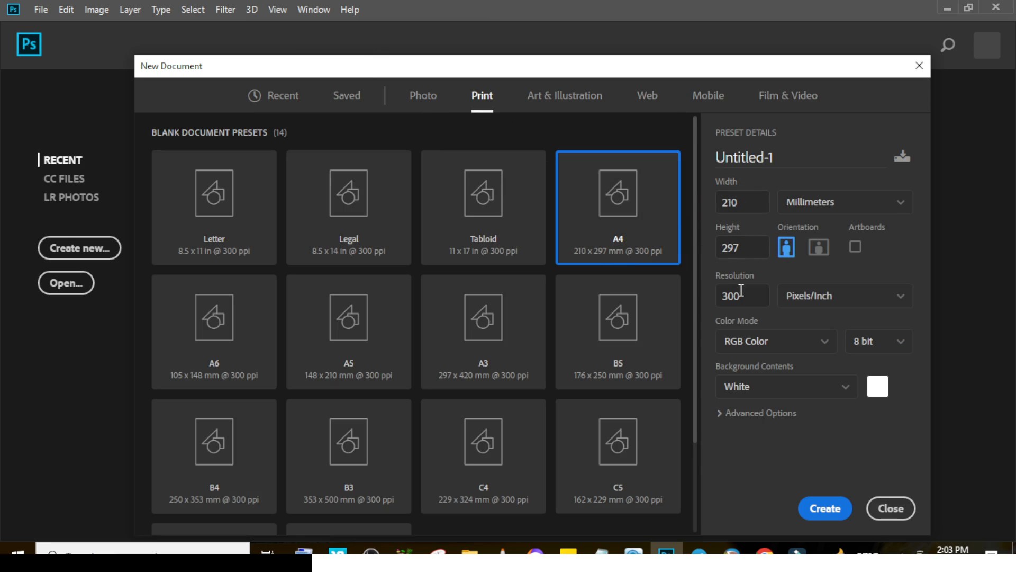
double_click(722, 294)
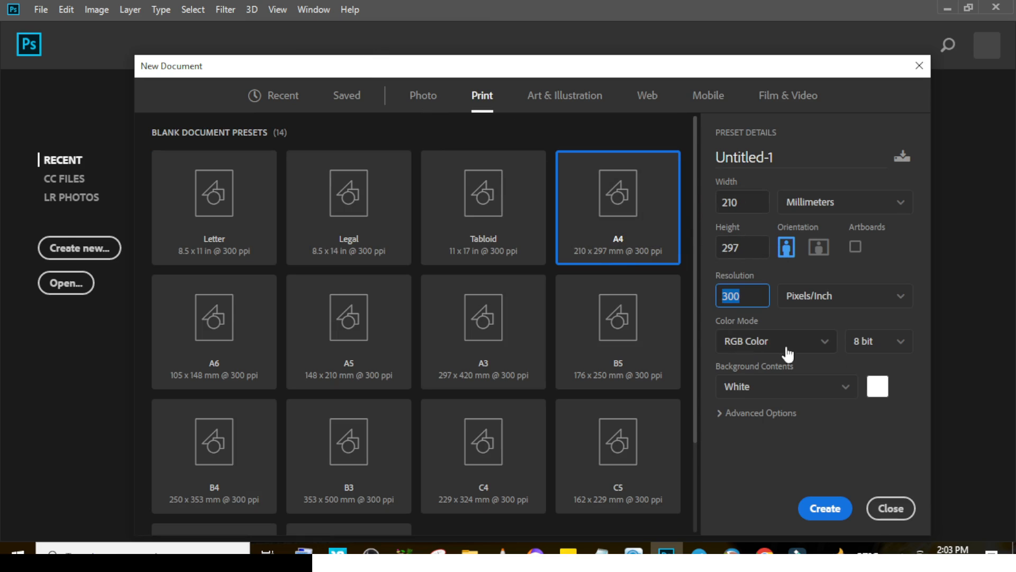
left_click(827, 512)
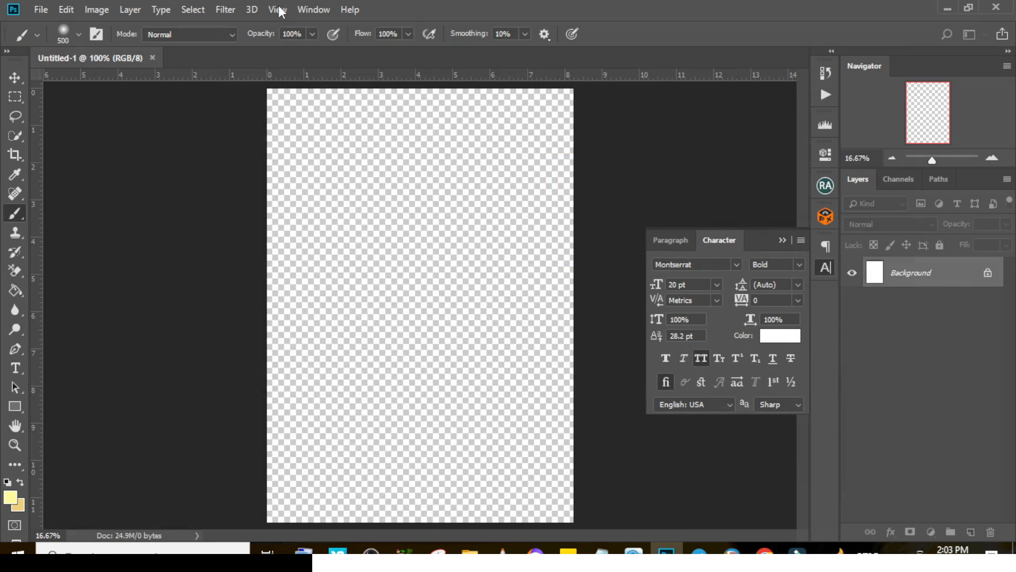
Step: Add a guide layout with 4 columns and 4 rows across the canvas
left_click(277, 9)
left_click(307, 412)
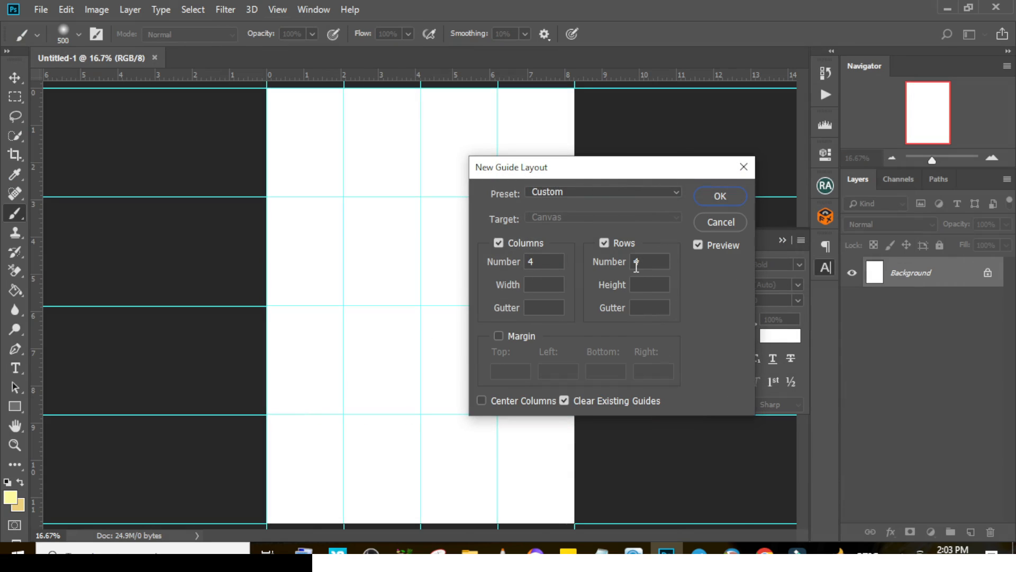
left_click(715, 196)
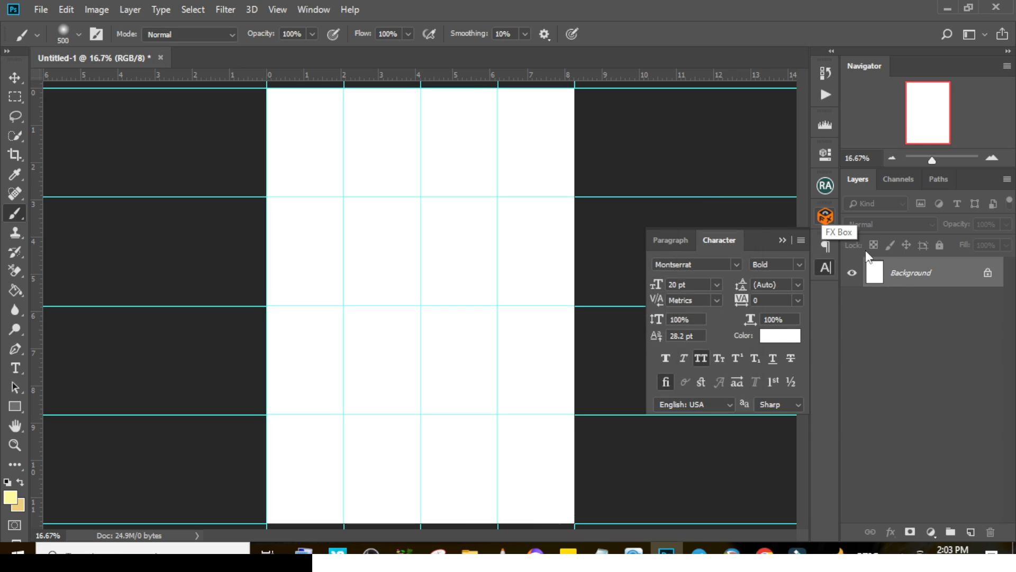
Step: Place the red stadium image 0 from folder 28, enlarge it to cover the canvas width and shift it upwards
left_click(469, 551)
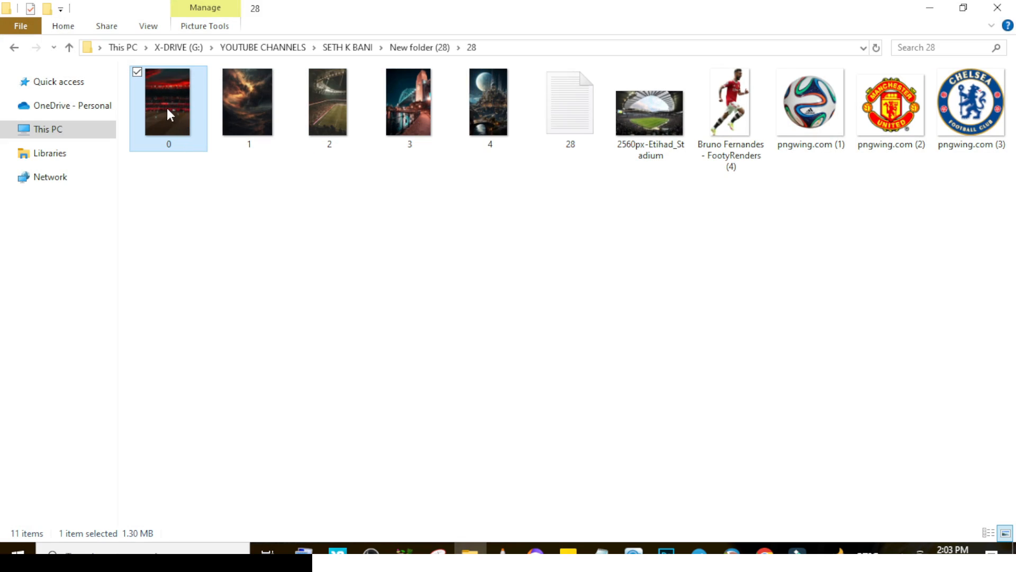
left_click_drag(167, 108, 415, 274)
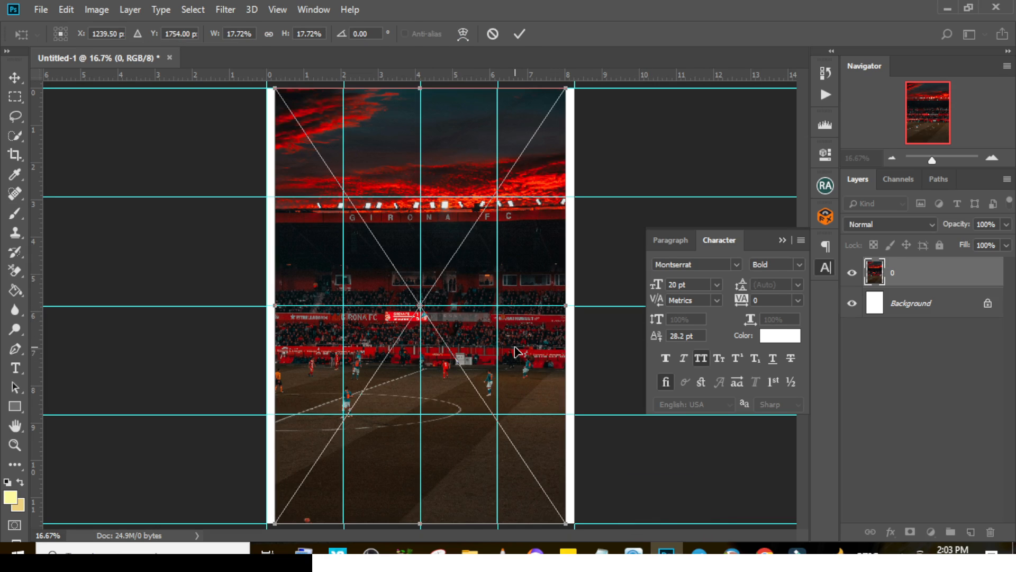
key("ctrl+minus")
key("ctrl+minus")
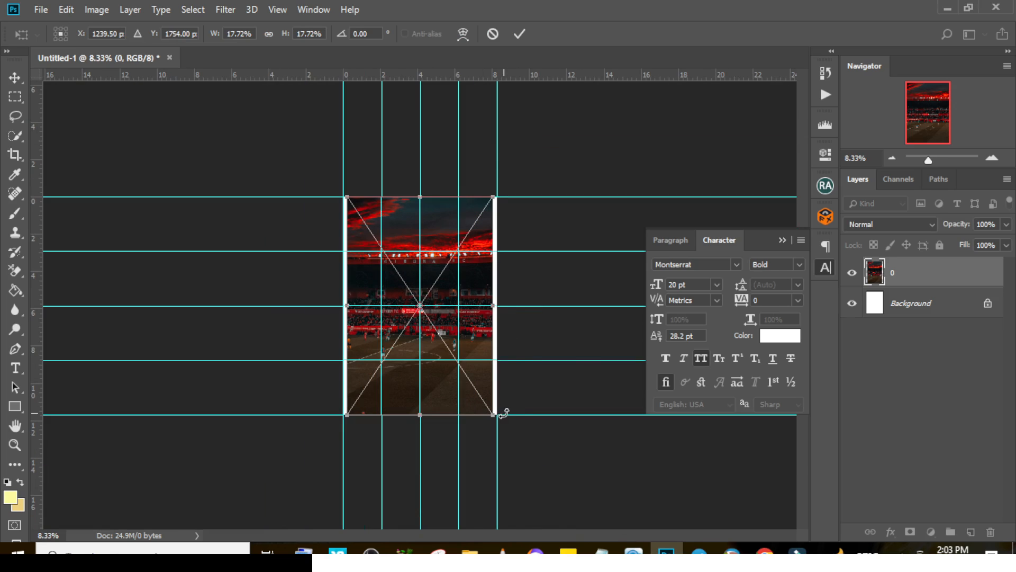
left_click_drag(494, 413, 504, 430)
left_click_drag(433, 398, 431, 385)
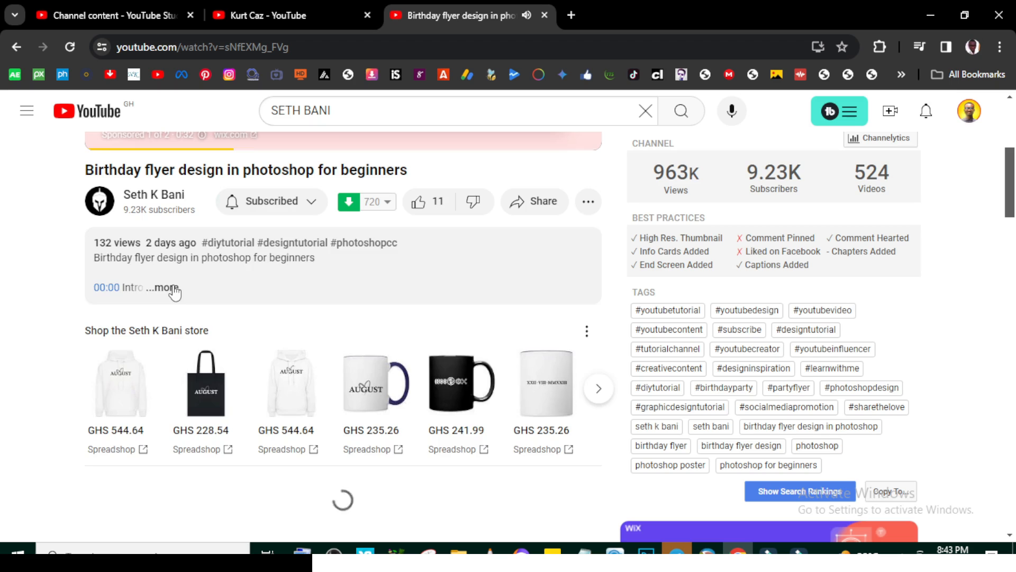
Step: Expand the YouTube video's description in the browser and look through its template and beginner video links
left_click(169, 289)
scroll(182, 334, "down", 1)
scroll(183, 334, "down", 2)
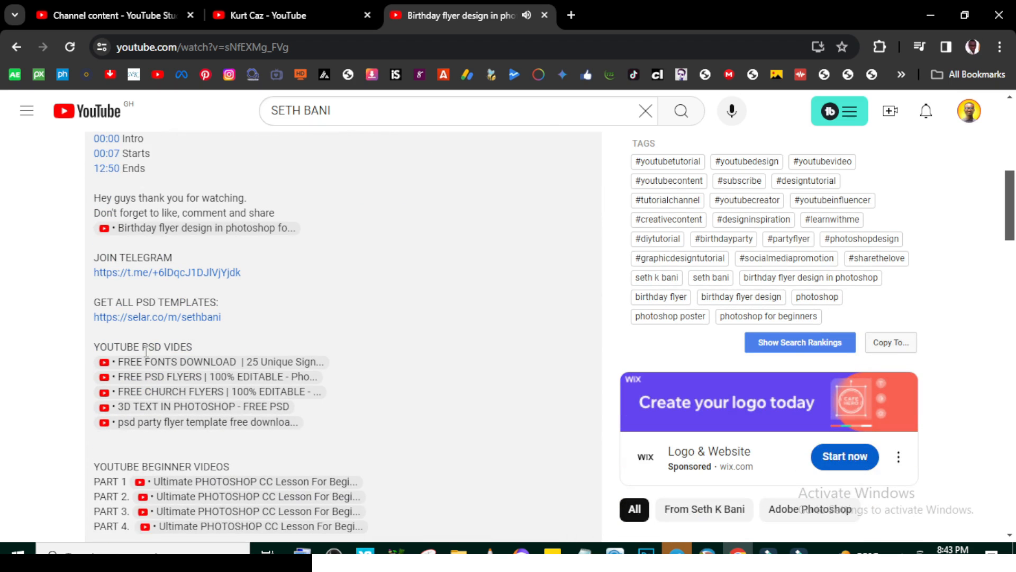
scroll(142, 335, "down", 4)
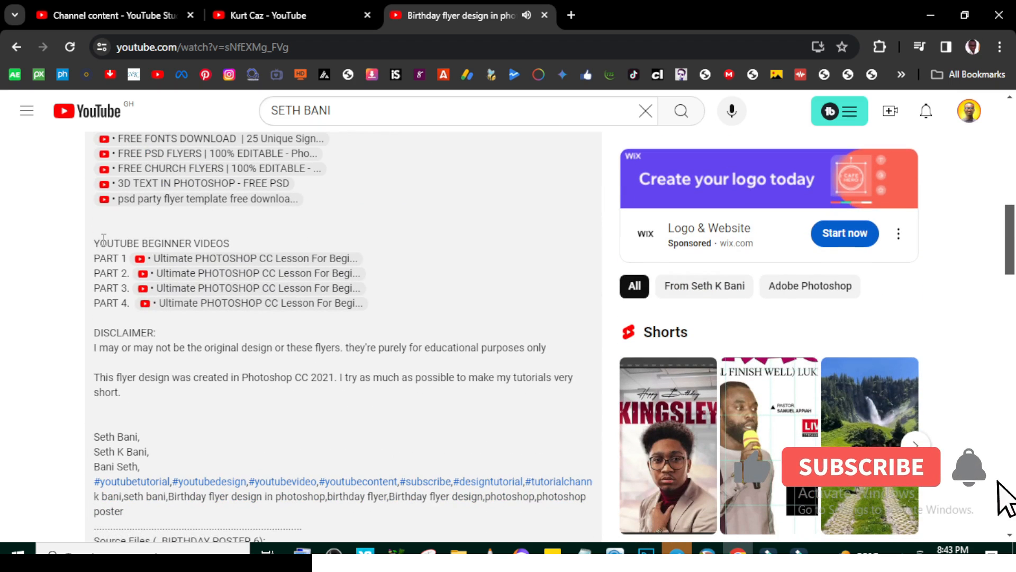
left_click_drag(95, 243, 229, 244)
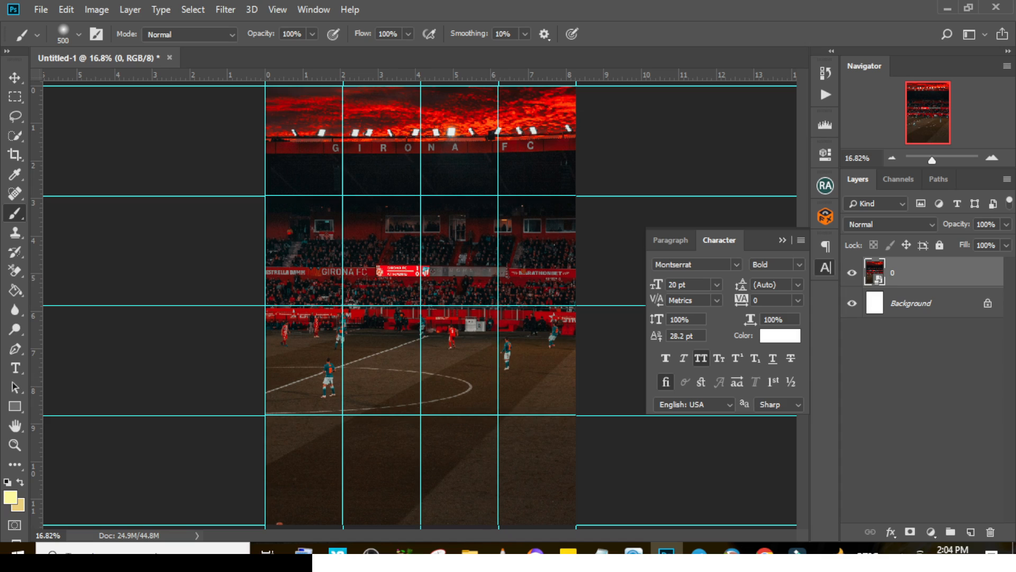
Step: Place the 2560px-Etihad_Stadium image, enlarge it past the canvas sides, align it with the bottom edge, and hide the guides
left_click(470, 552)
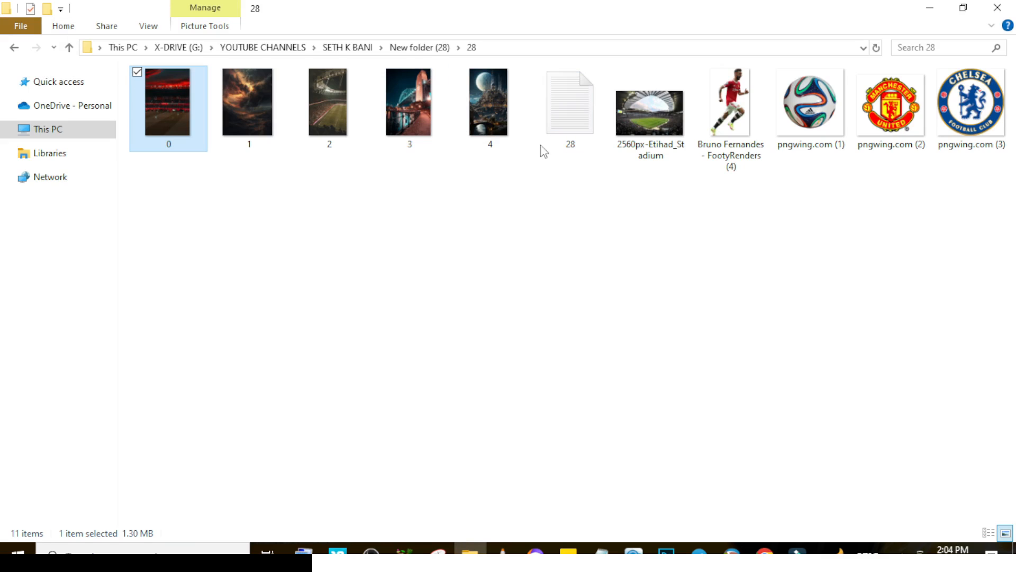
left_click_drag(618, 119, 465, 378)
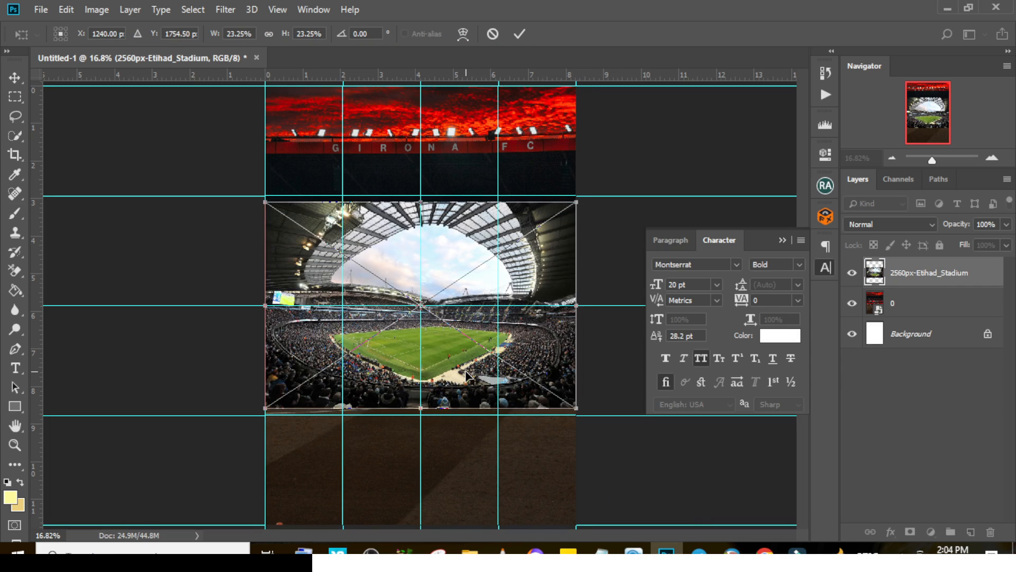
key("ctrl+minus")
key("ctrl+minus")
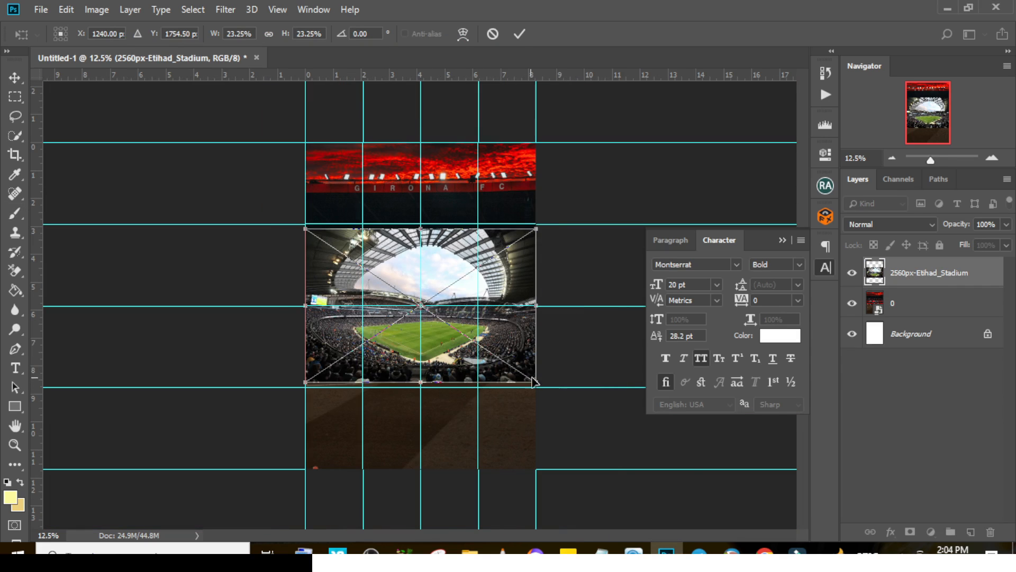
left_click_drag(536, 382, 610, 468)
left_click_drag(465, 245, 464, 274)
left_click_drag(626, 199, 612, 208)
left_click_drag(469, 259, 469, 268)
key("Return")
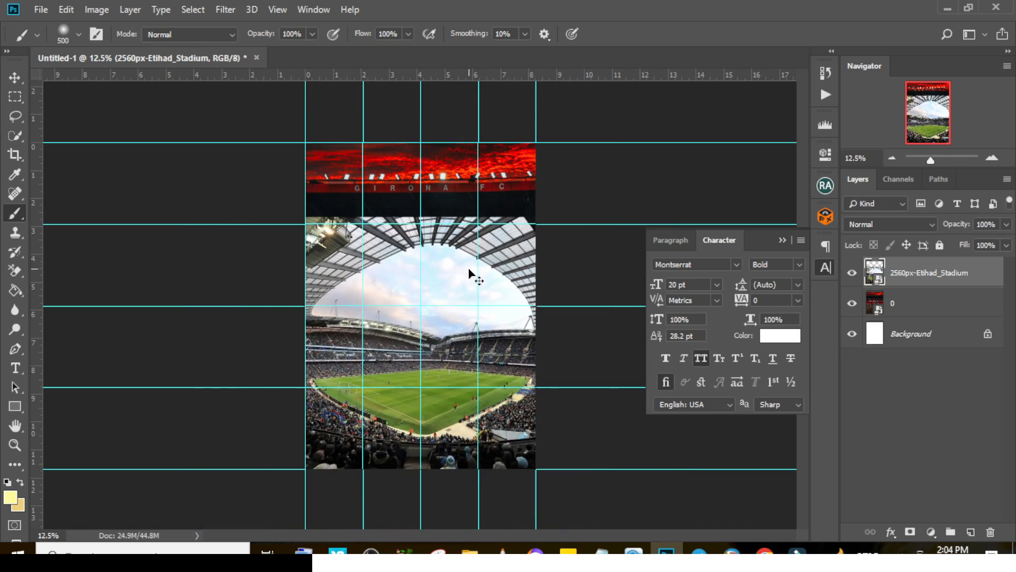
key("ctrl+0")
key("ctrl+semicolon")
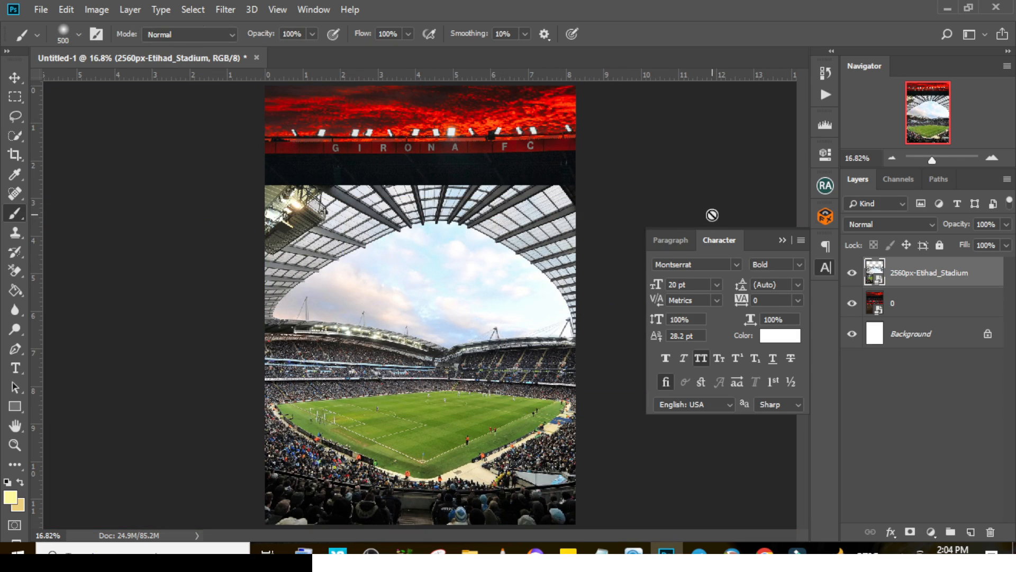
Step: Add a solid colour fill layer in FF0036 above the stadium images and set its blend mode to Multiply
left_click(931, 532)
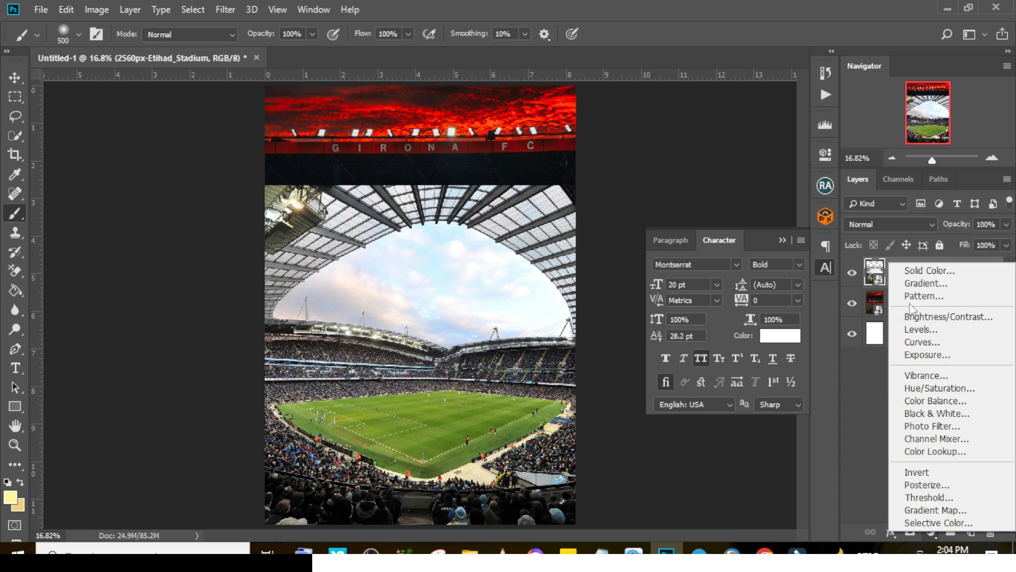
left_click(907, 271)
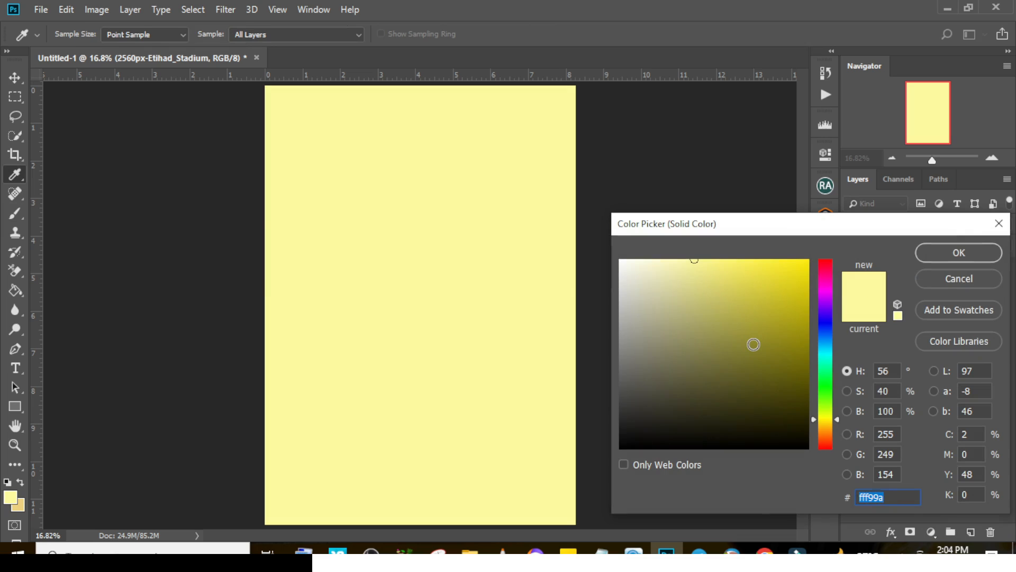
type("FF0036")
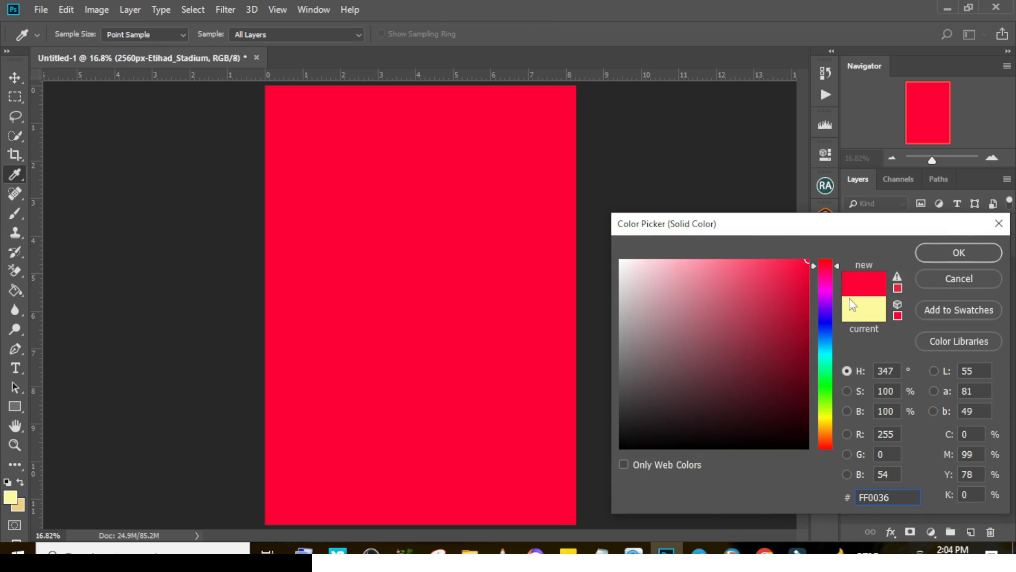
left_click(942, 253)
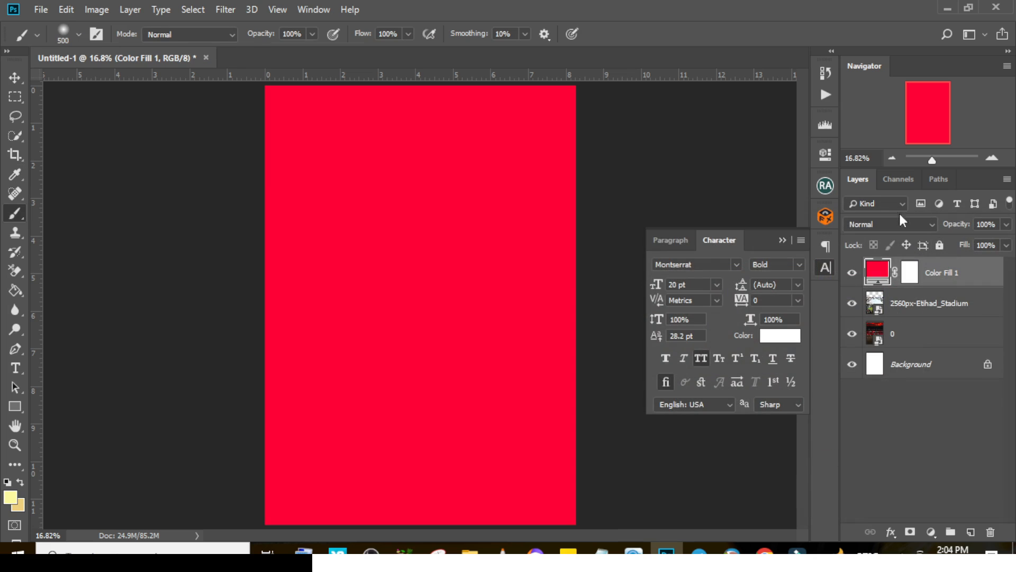
left_click(874, 225)
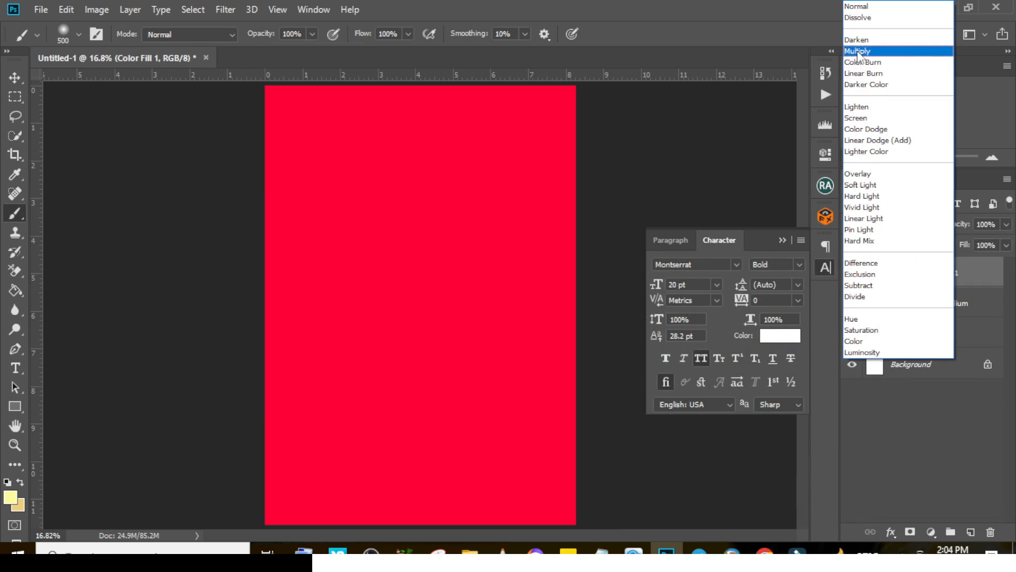
left_click(856, 49)
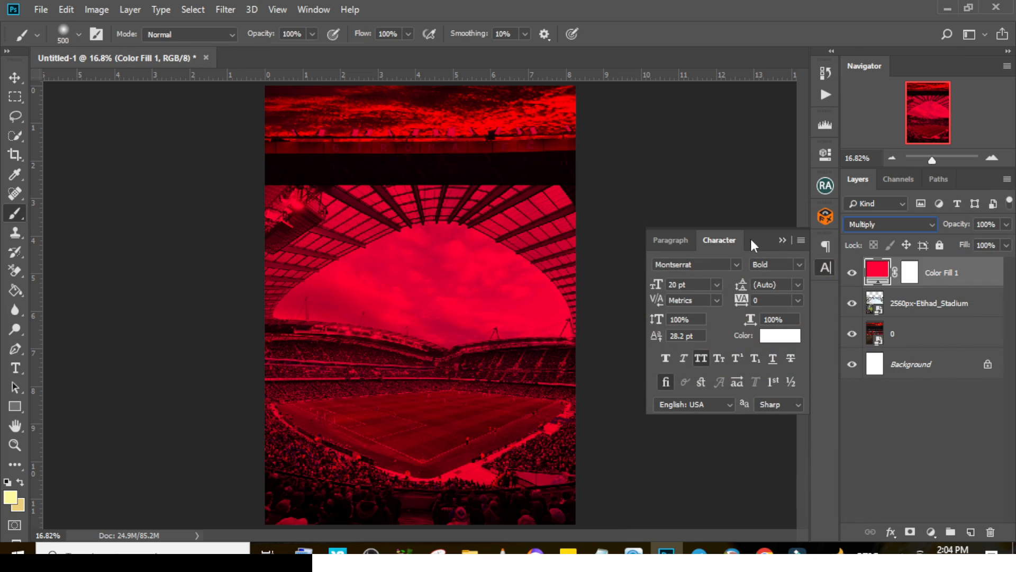
left_click(782, 240)
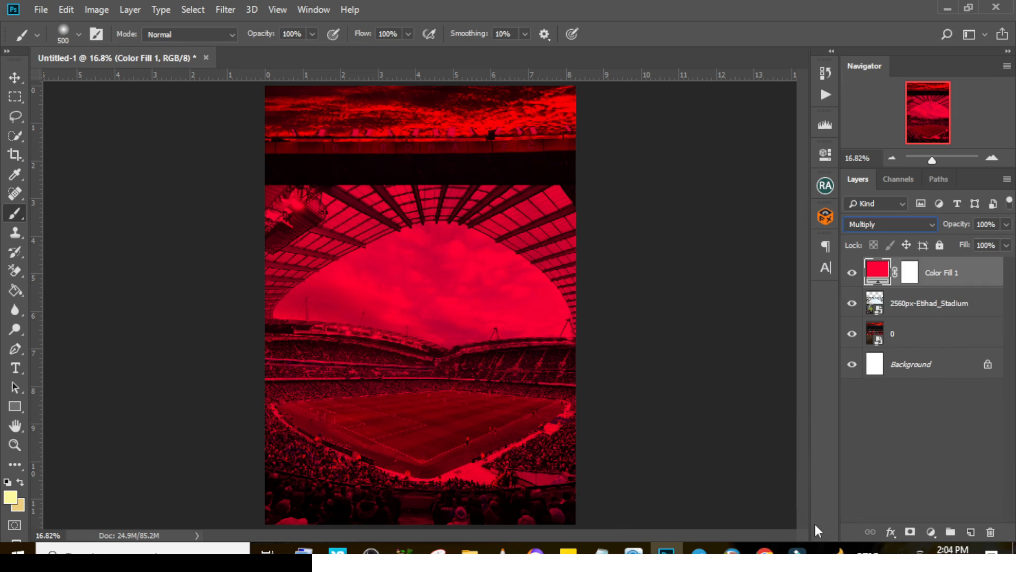
Step: Add a Levels adjustment layer above the colour fill with the black input level at 52
left_click(929, 531)
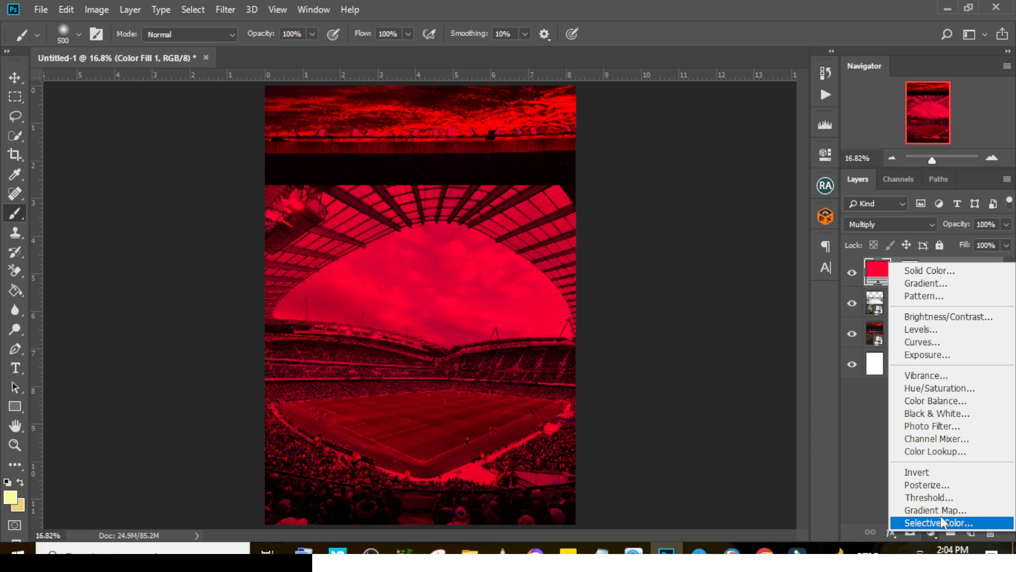
left_click(921, 329)
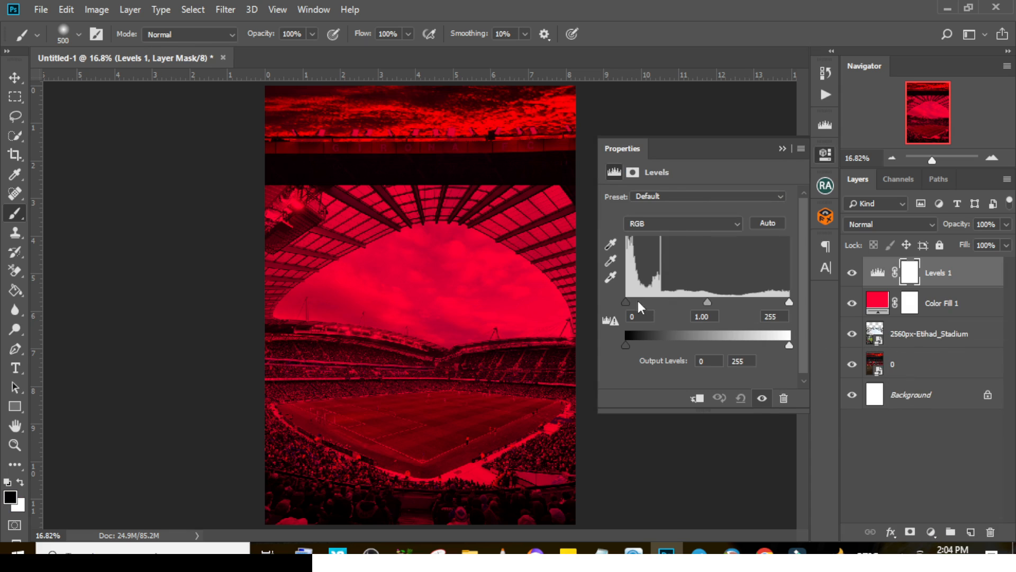
left_click_drag(627, 302, 659, 303)
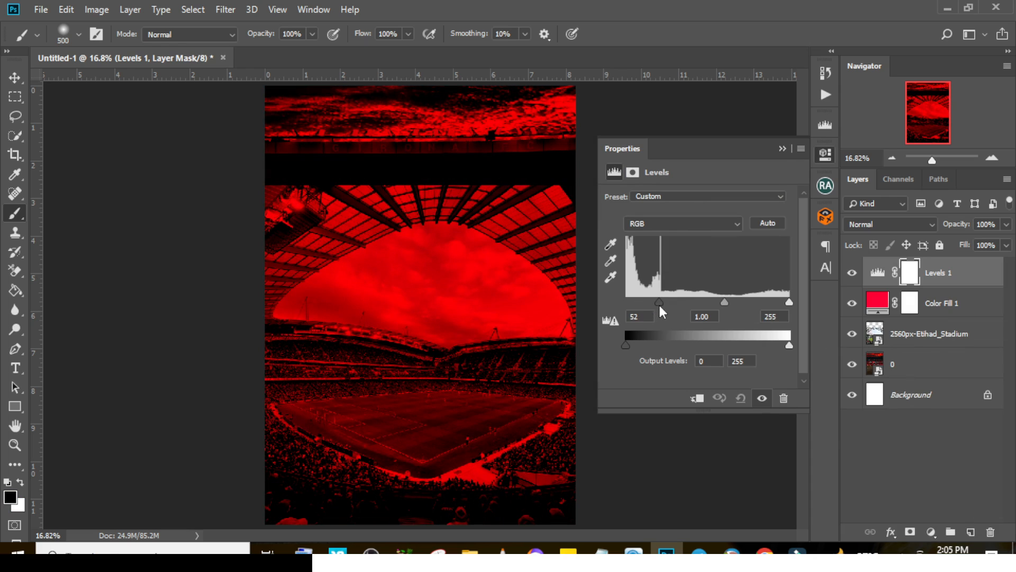
left_click(783, 149)
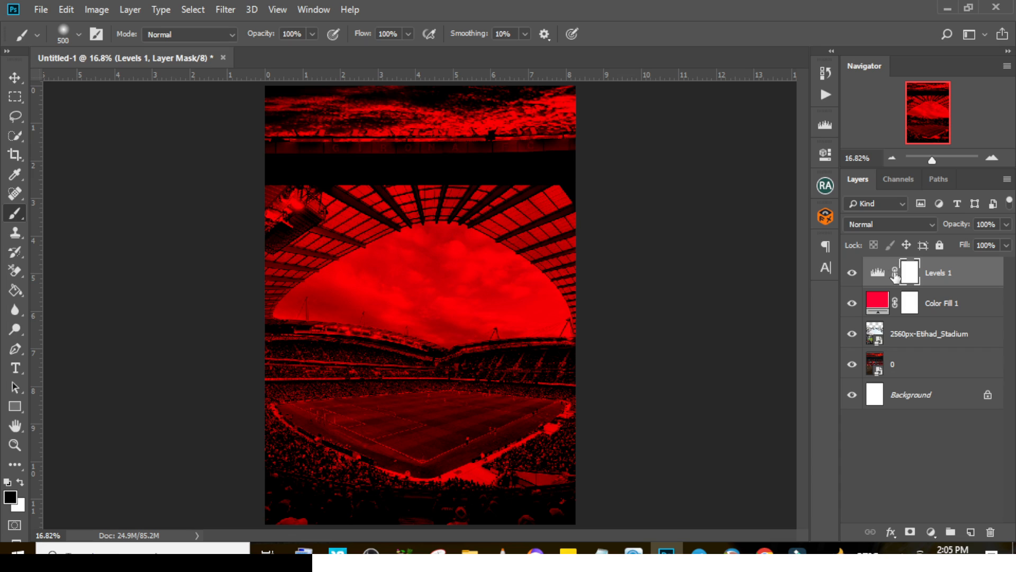
Step: Group the Levels, colour fill and both stadium image layers and name the group BG
left_click(933, 368, "shift")
key("ctrl+g")
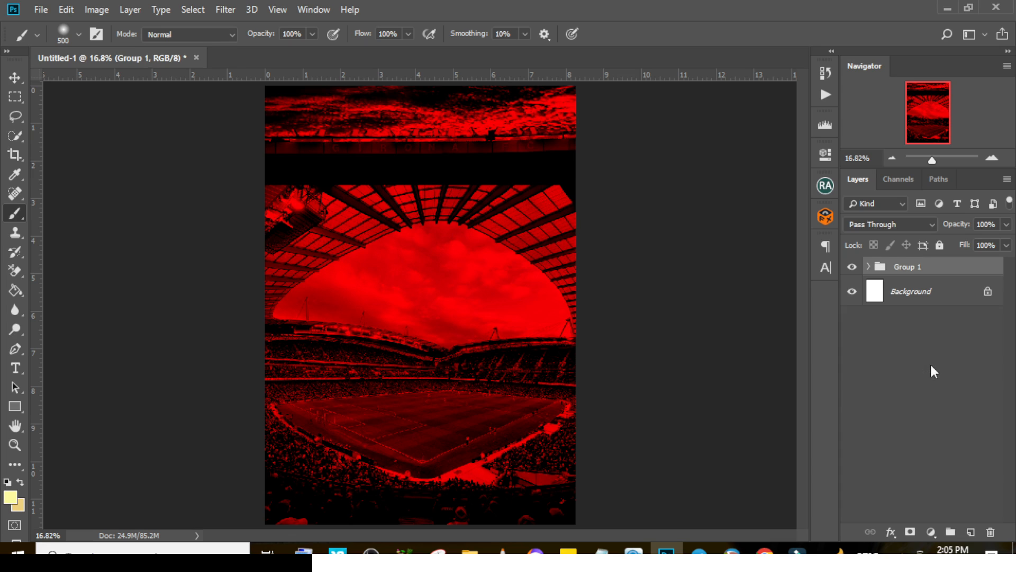
double_click(905, 268)
type("BG")
key("Return")
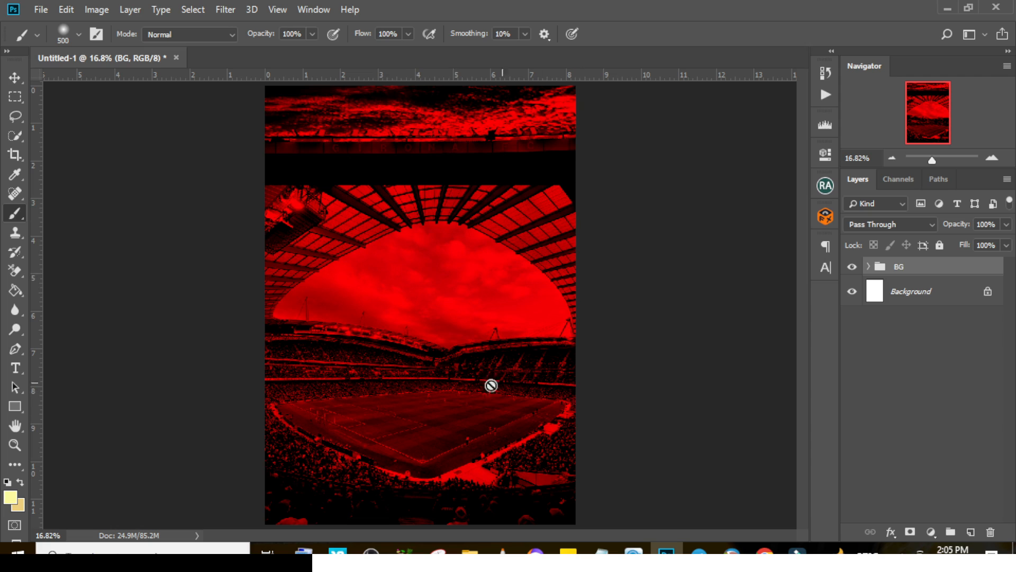
Step: Show the guides and draw a pale yellow circle about 676 px in diameter near the canvas centre with the Ellipse tool
left_click(16, 406)
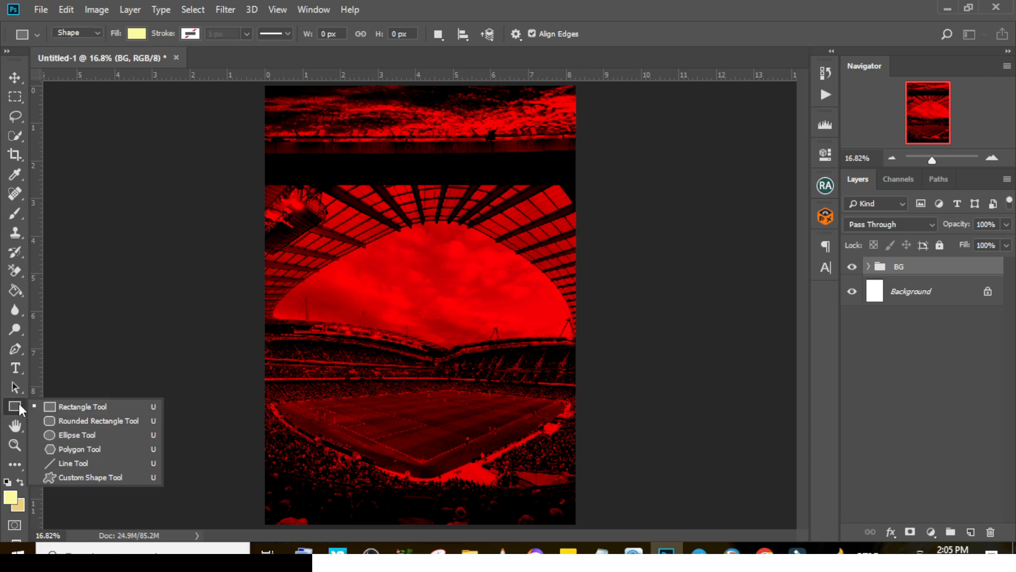
left_click(73, 439)
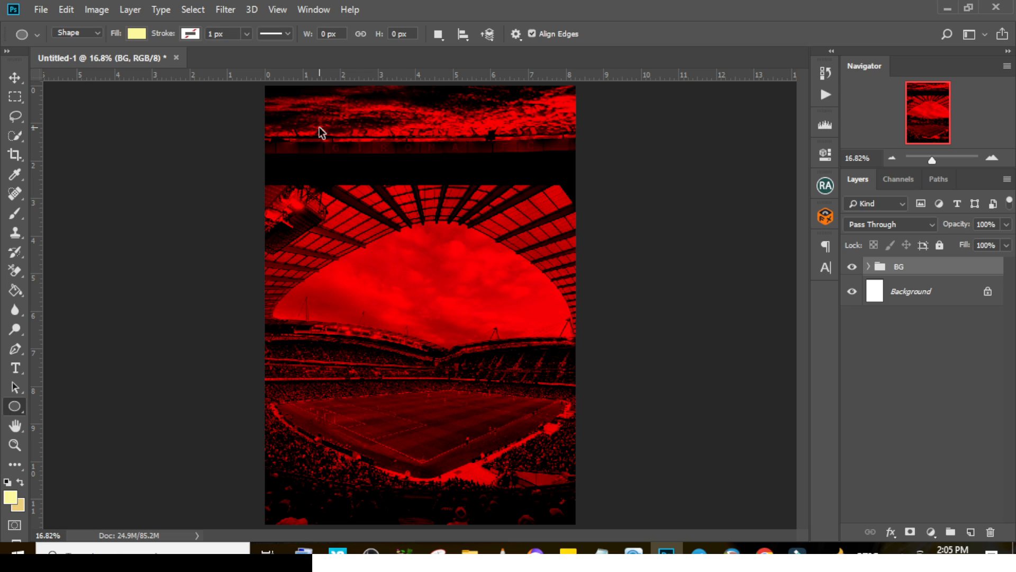
key("ctrl+semicolon")
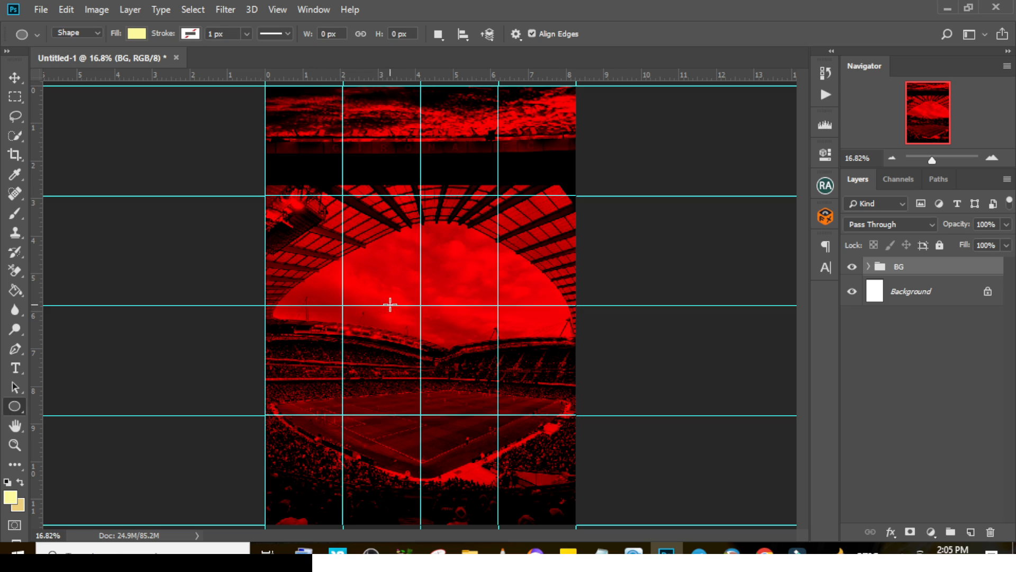
left_click_drag(380, 274, 465, 375)
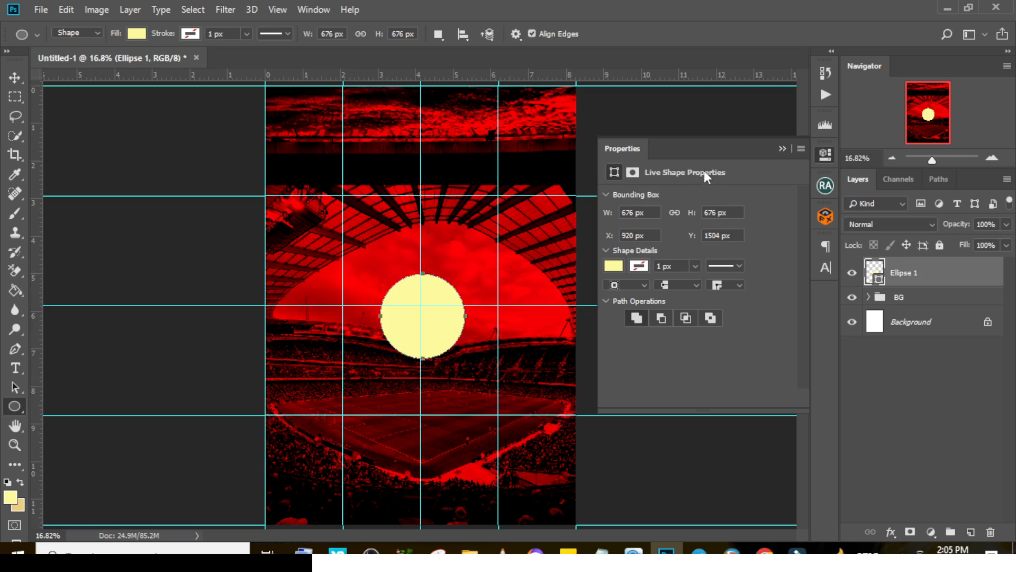
Step: Nudge the circle up and sideways so its centre sits on the intersection of the middle guides
key("ctrl+t")
key("shift+Up")
key("shift+Up")
key("shift+Up")
key("shift+Up")
key("shift+Up")
key("shift+Up")
key("shift+Up")
key("shift+Up")
key("shift+Left")
key("shift+Left")
key("shift+Left")
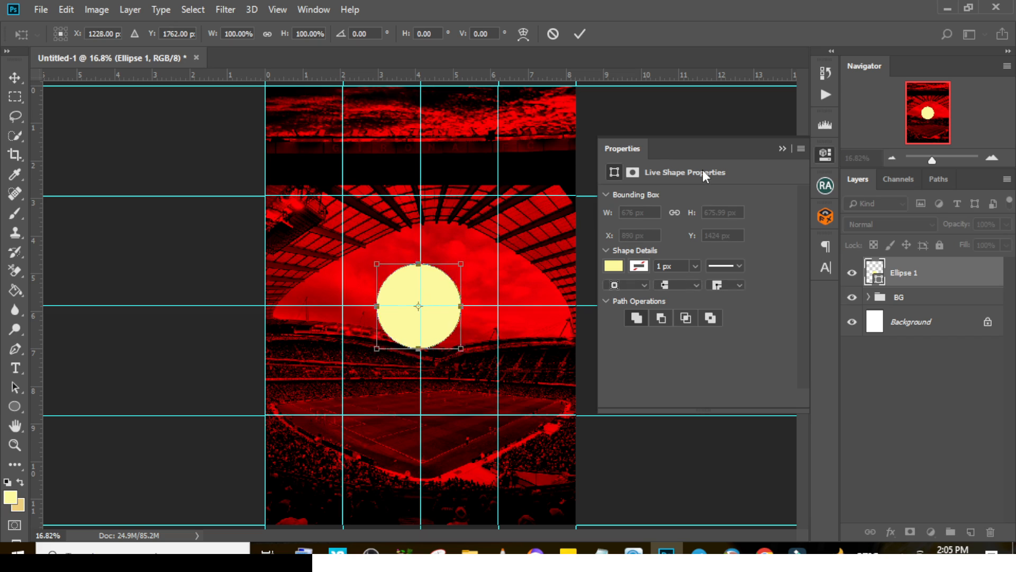
key("Right")
key("Right")
key("Right")
key("Return")
Step: Duplicate the circle, place the copy beneath the original, and name the original layer 1 and the copy 2
key("ctrl+j")
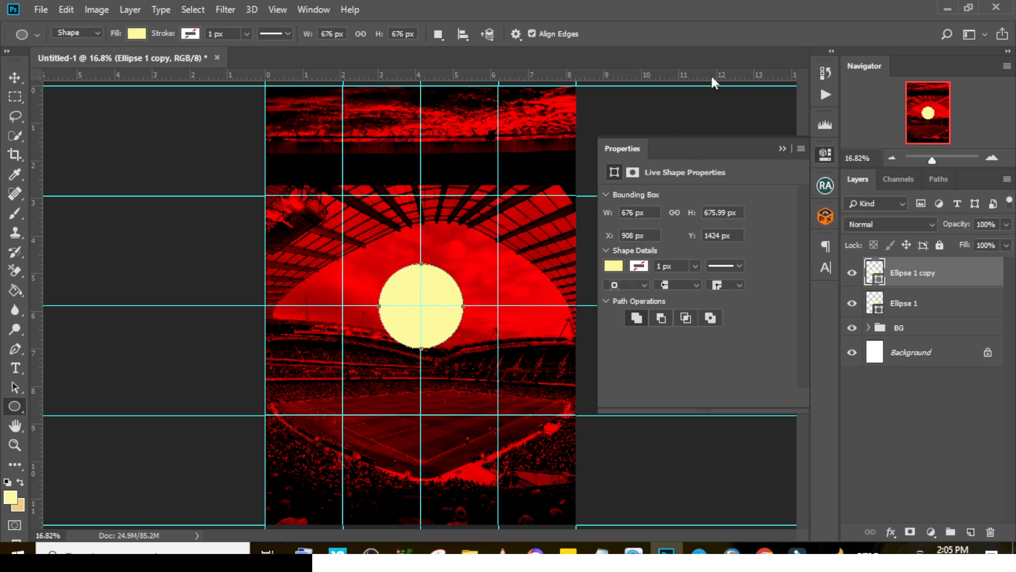
left_click_drag(906, 286, 908, 312)
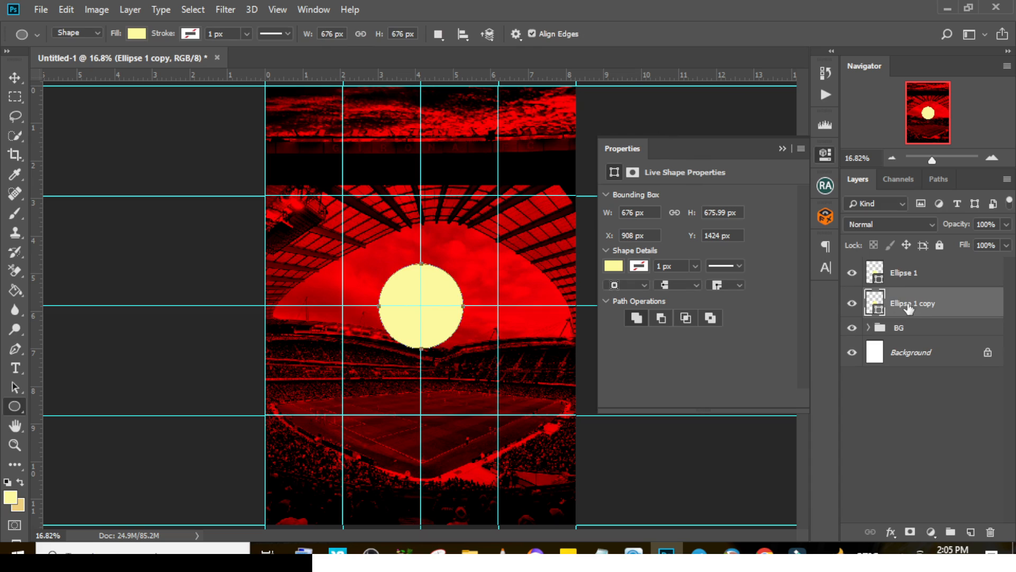
double_click(899, 274)
type("1")
key("Return")
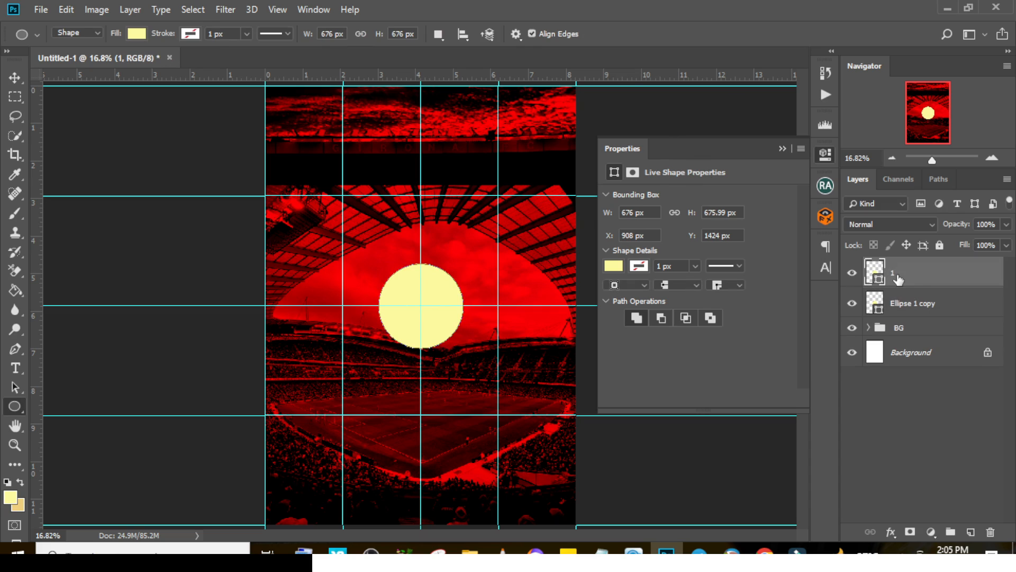
double_click(907, 304)
type("2")
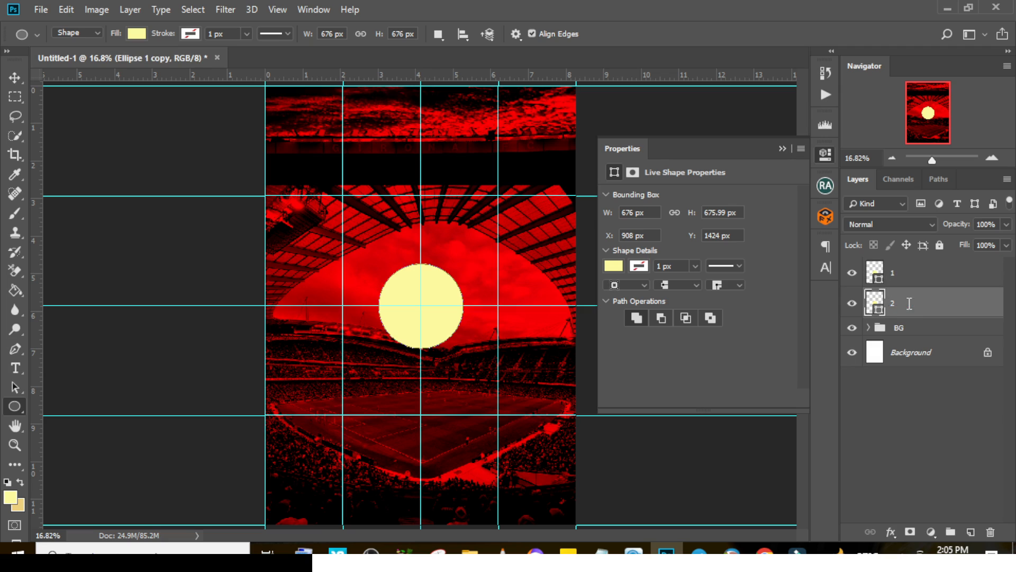
key("Return")
Step: Enlarge circle 2 about its centre to about 1258 px and fill it with olive 6c6936
key("ctrl+t")
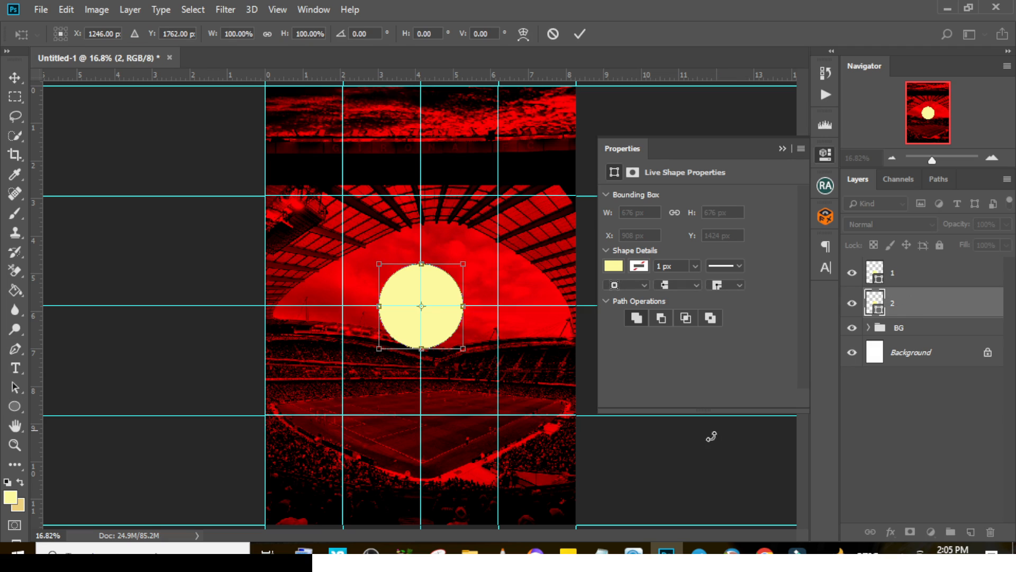
left_click_drag(458, 350, 500, 386)
key("Return")
double_click(877, 300)
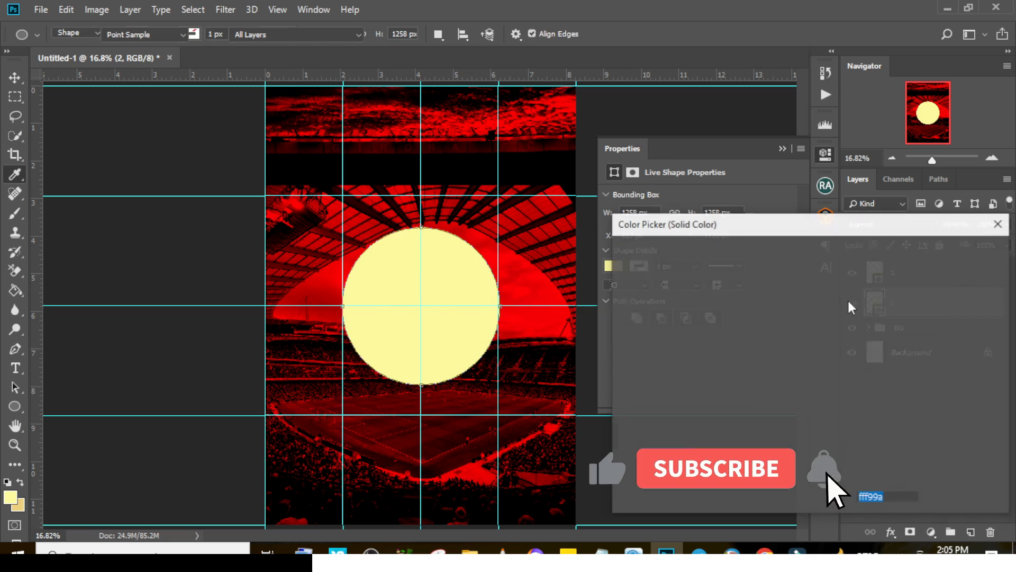
left_click(713, 369)
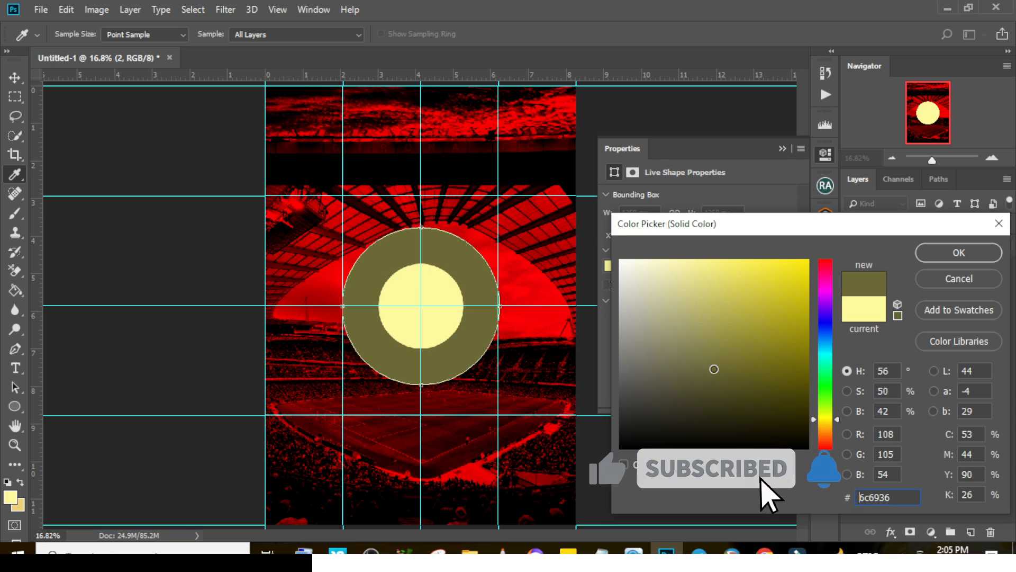
left_click(960, 254)
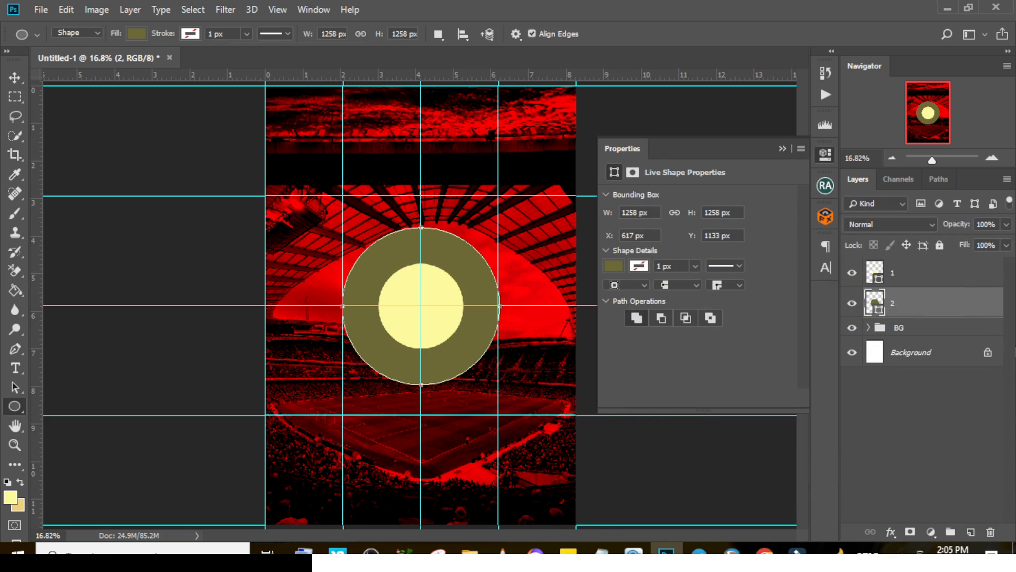
Step: Duplicate circle 2, name the copy 3, and place it beneath circle 2 in the layer stack
key("ctrl+j")
left_click(895, 334)
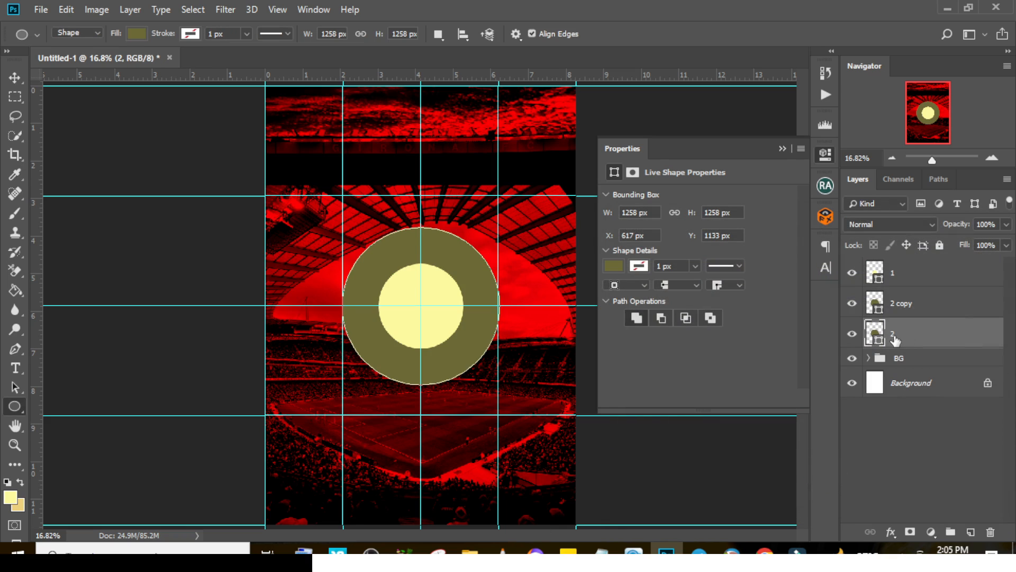
double_click(900, 304)
type("3")
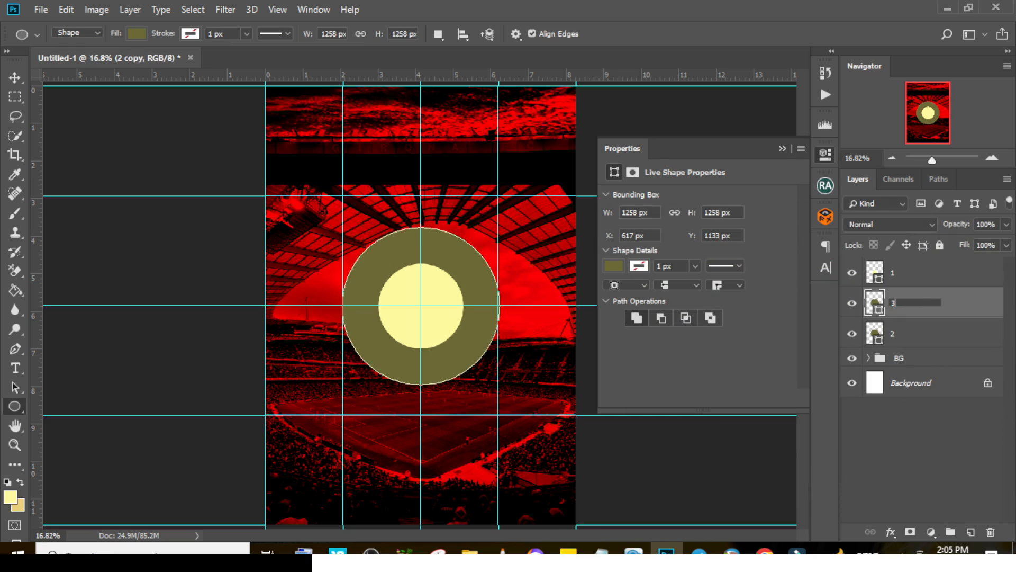
key("Return")
left_click_drag(903, 313, 906, 336)
Step: Enlarge circle 3 about its centre to about 1911 px and fill it with green 1f9300
key("ctrl+t")
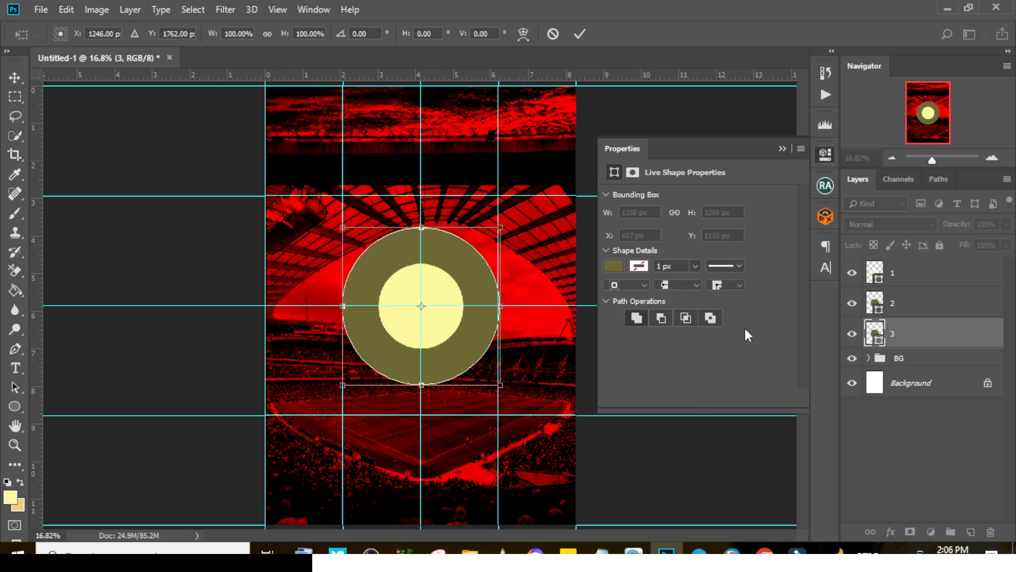
left_click_drag(505, 357, 549, 418)
key("Return")
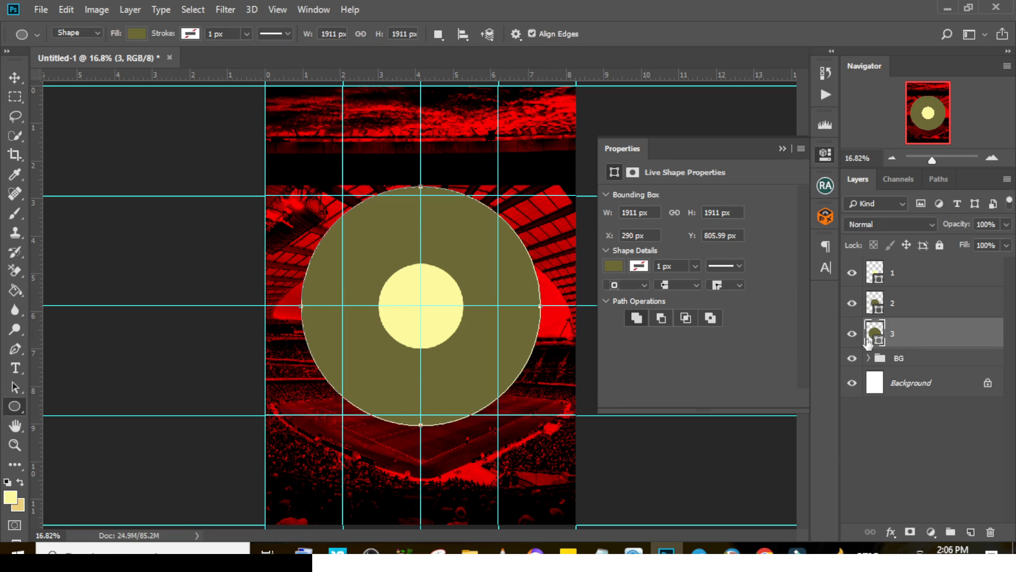
double_click(870, 336)
left_click(807, 339)
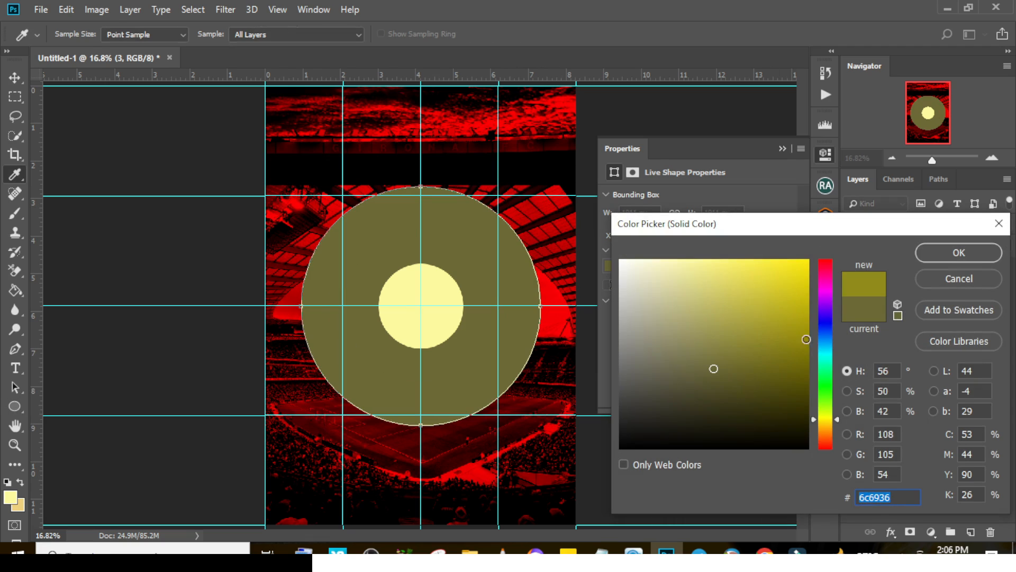
left_click(821, 387)
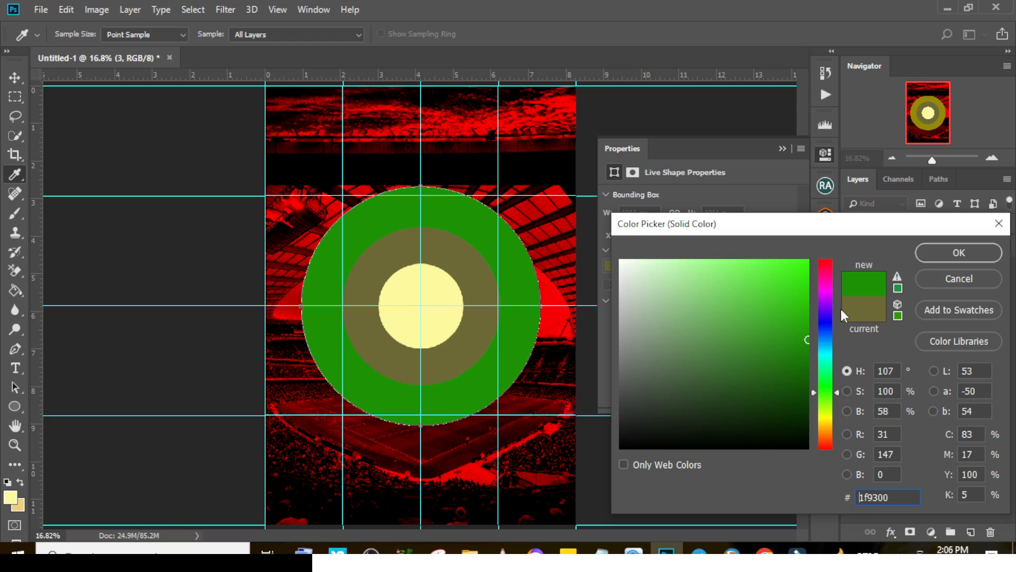
left_click(930, 255)
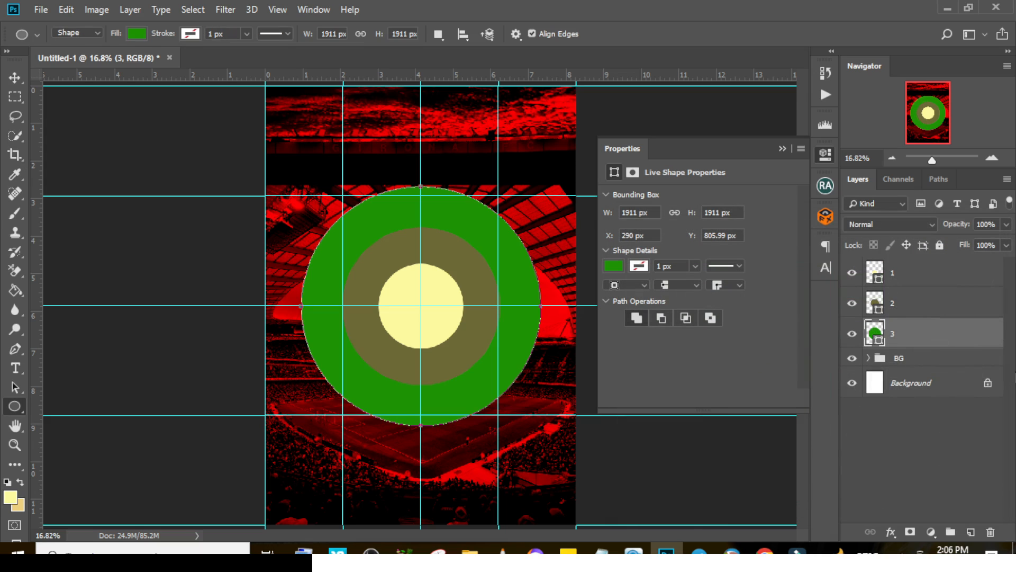
Step: Duplicate circle 3, name the copy 4, and place it beneath circle 3 in the layer stack
key("ctrl+j")
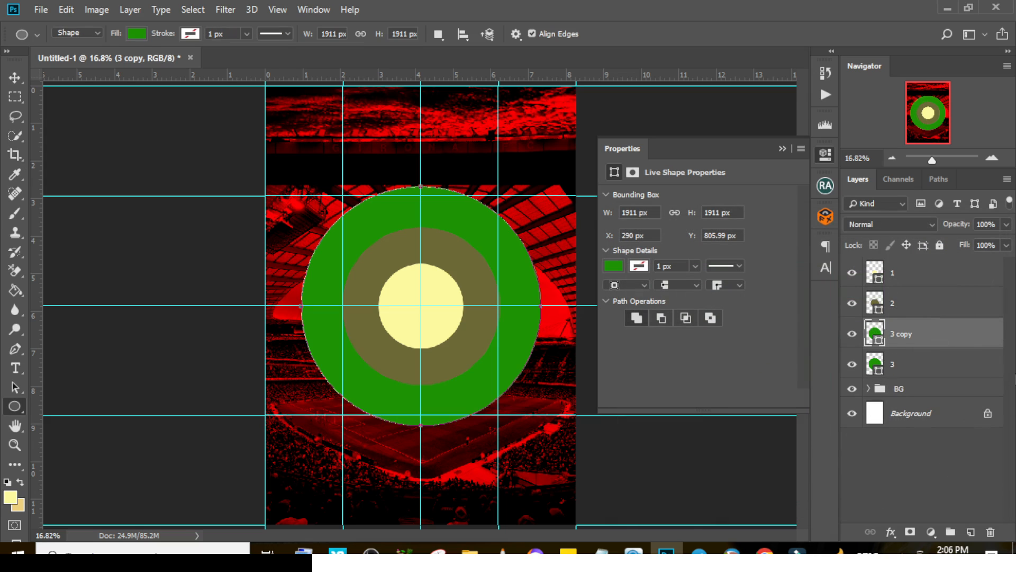
double_click(908, 339)
type("4")
key("Return")
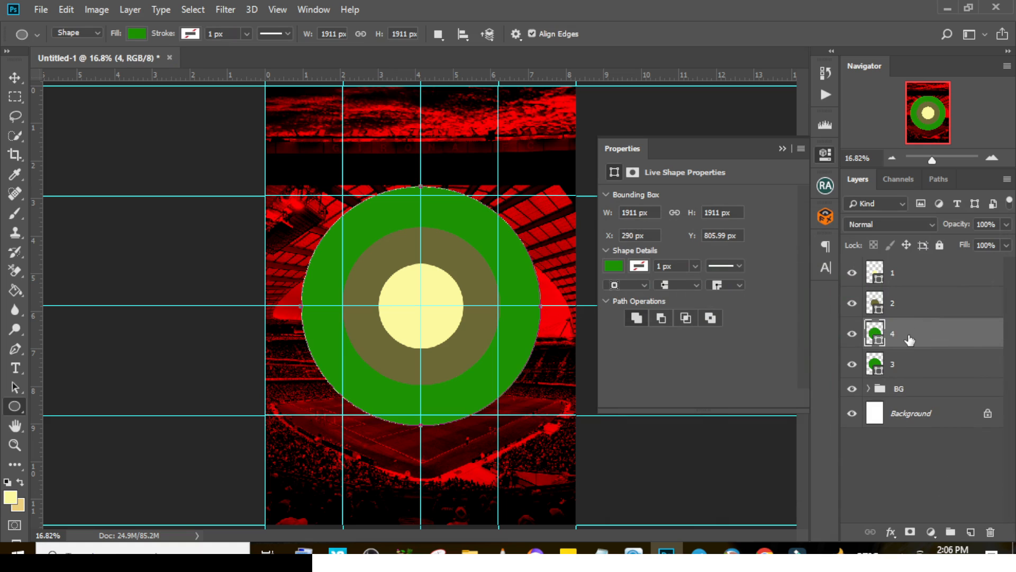
left_click_drag(910, 340, 916, 380)
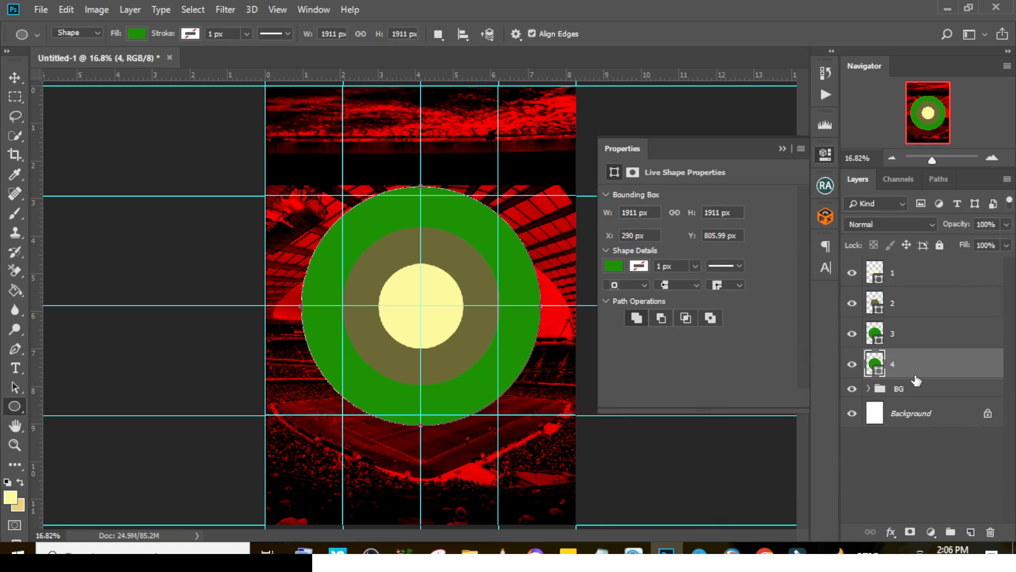
Step: Enlarge circle 4 about its centre to about 2630 px and fill it with dark green 264d1b
key("ctrl+t")
left_click_drag(540, 425, 592, 482)
key("Return")
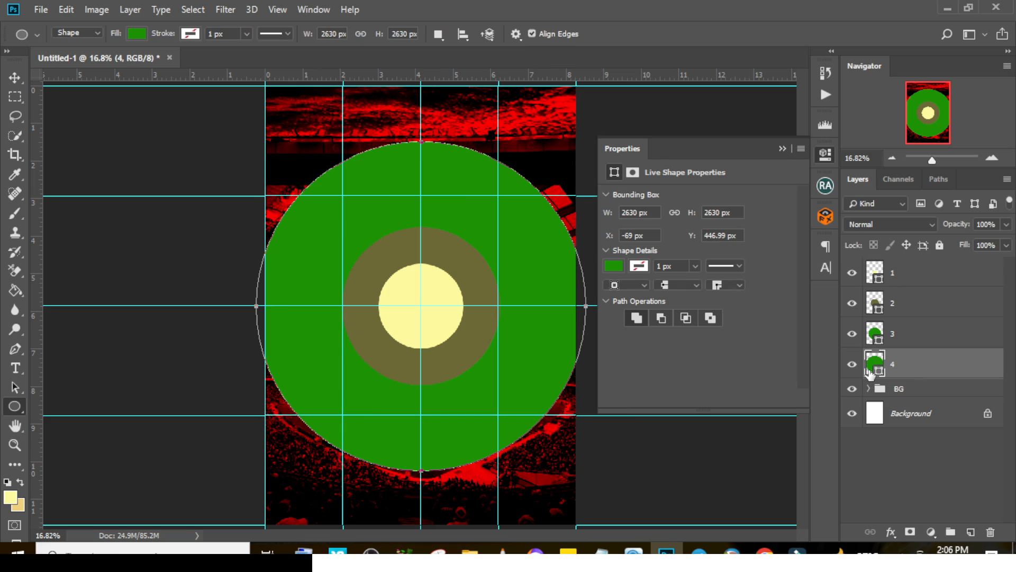
double_click(874, 362)
left_click(741, 392)
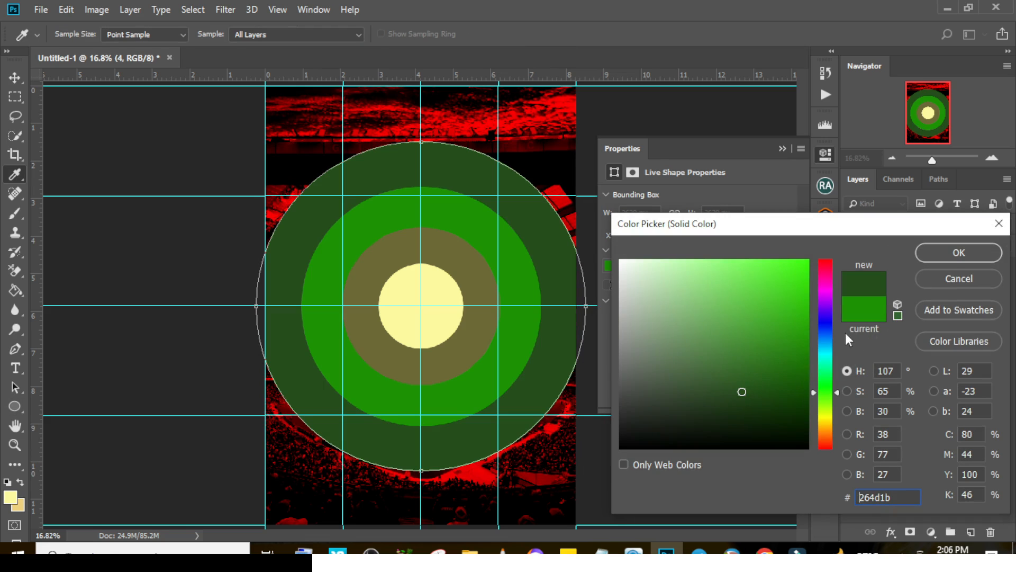
left_click(952, 252)
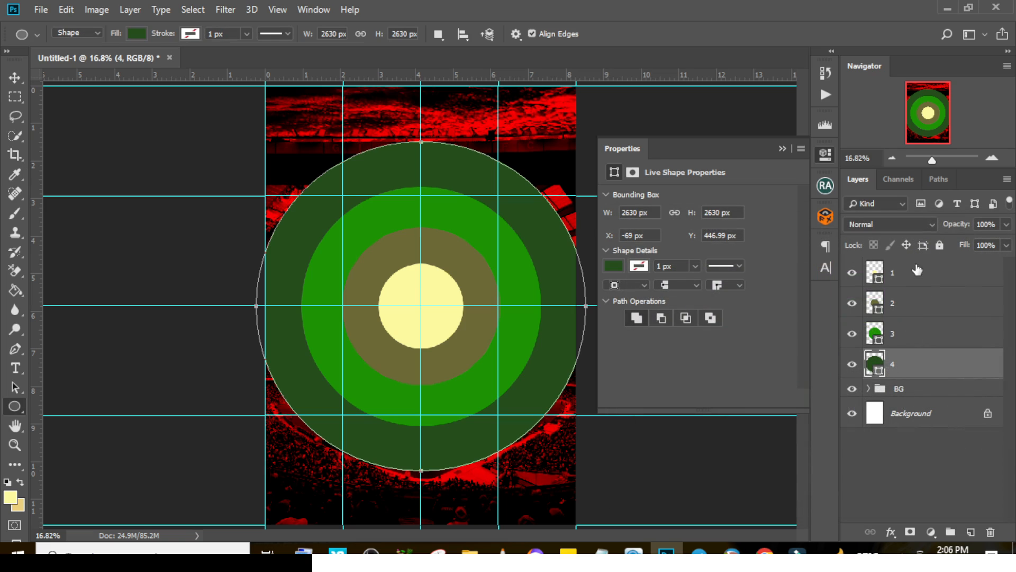
left_click(927, 273, "shift")
key("ctrl+t")
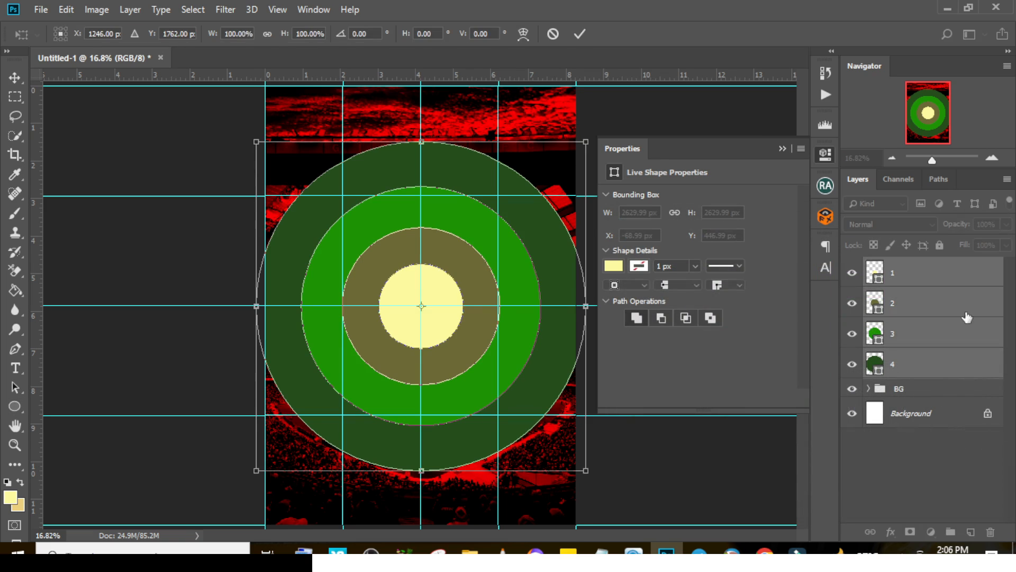
left_click(910, 275, "ctrl")
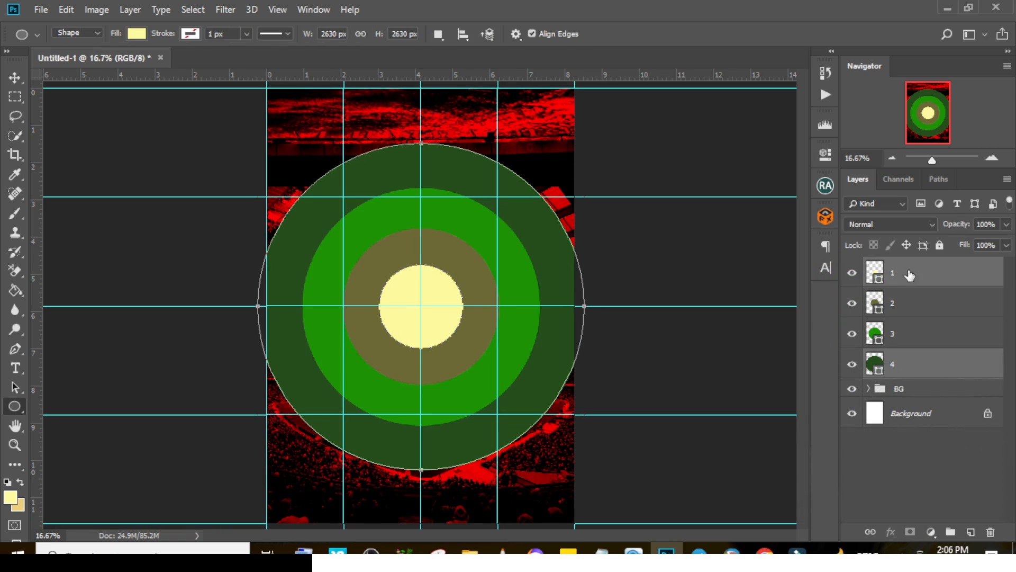
key("ctrl+g")
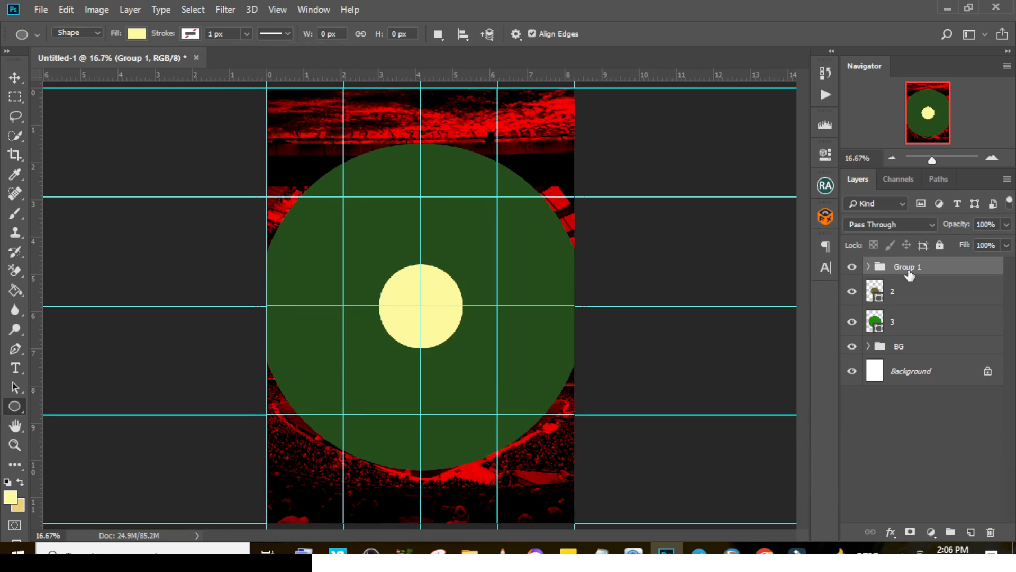
key("ctrl+z")
Step: Group circle layers 1 to 4 and enlarge the group about its centre until circle 3 nearly spans the canvas width
left_click(905, 272)
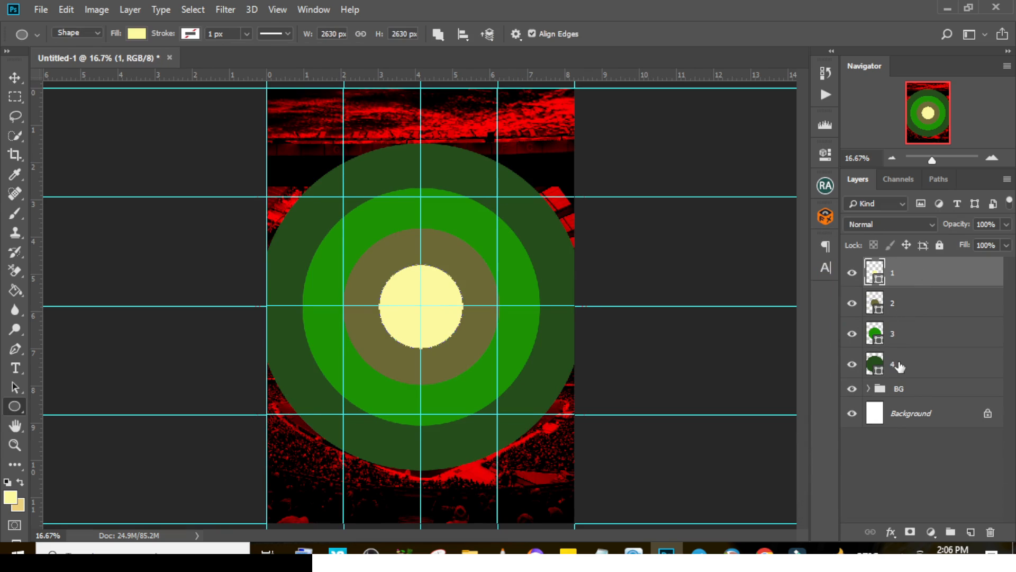
left_click(900, 363, "shift")
key("ctrl+g")
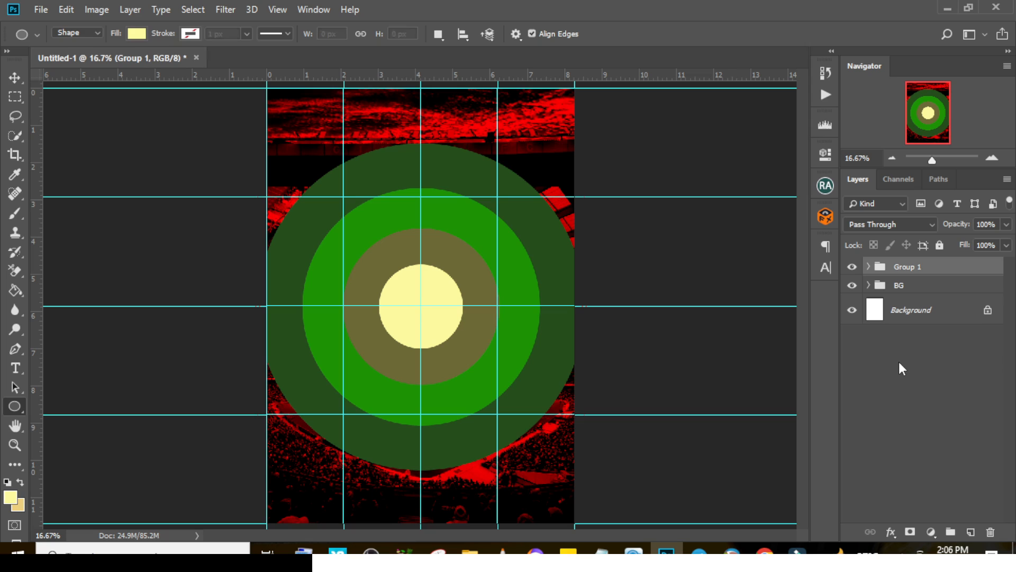
key("ctrl+t")
left_click_drag(584, 470, 617, 501)
key("Return")
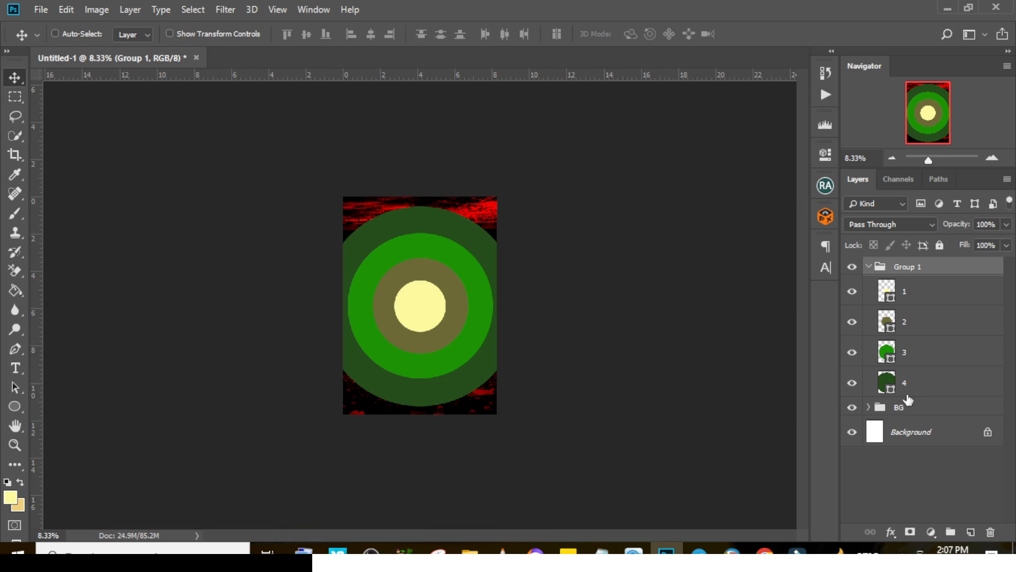
Step: Add a white drop shadow to circle 1 with a -45° angle and 8 px distance
left_click(908, 389)
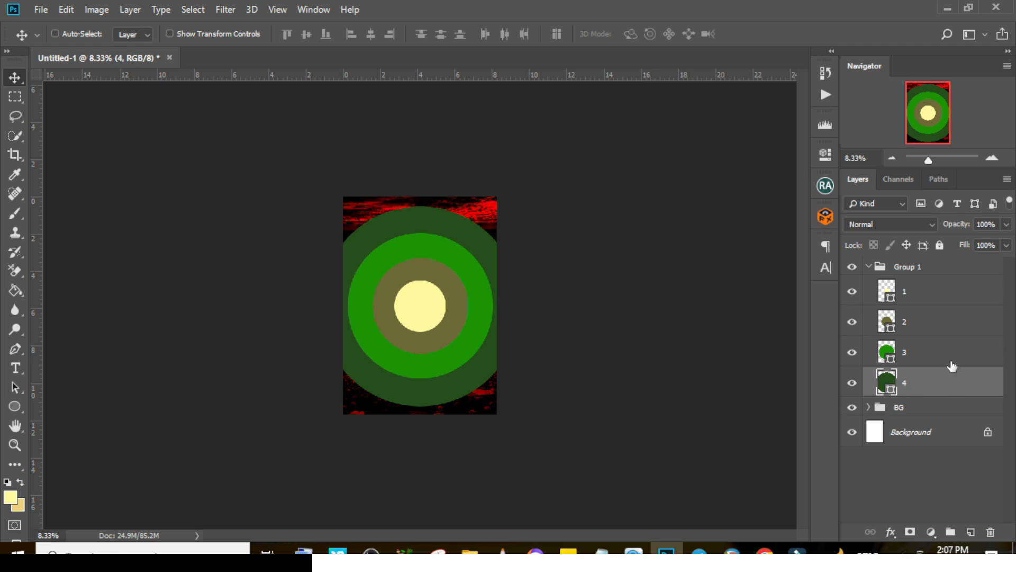
left_click(926, 292)
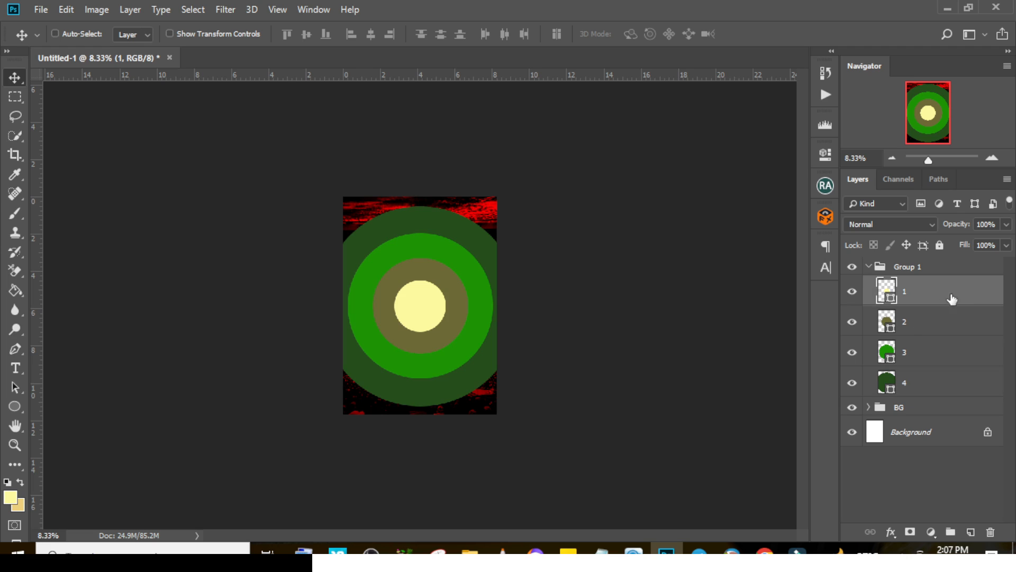
double_click(979, 291)
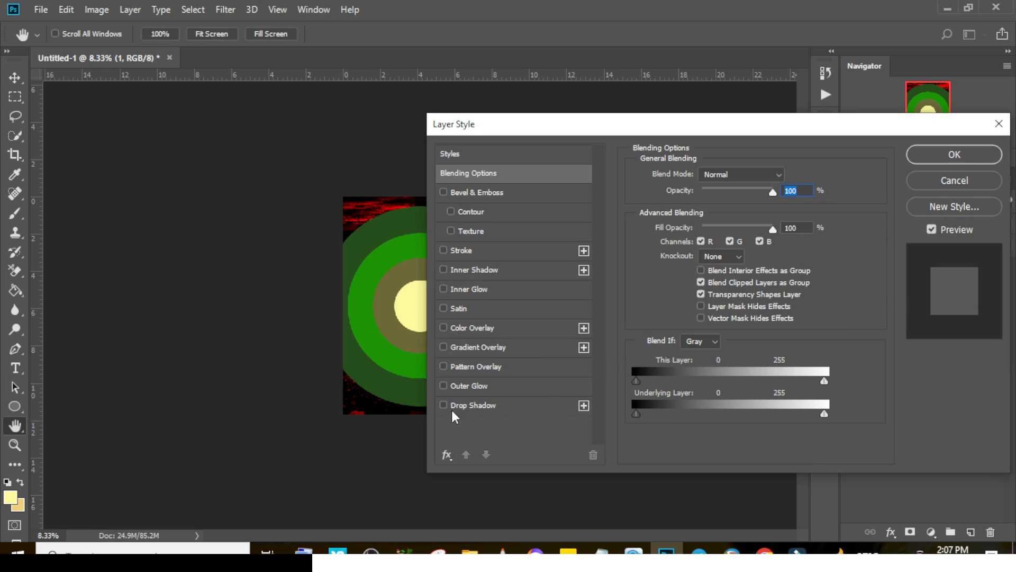
left_click(461, 405)
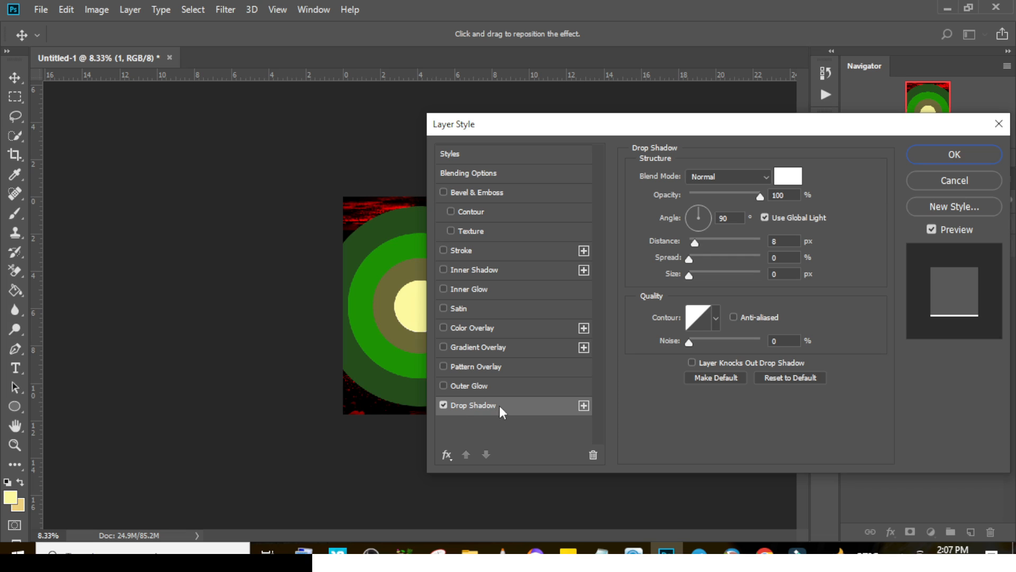
left_click(791, 180)
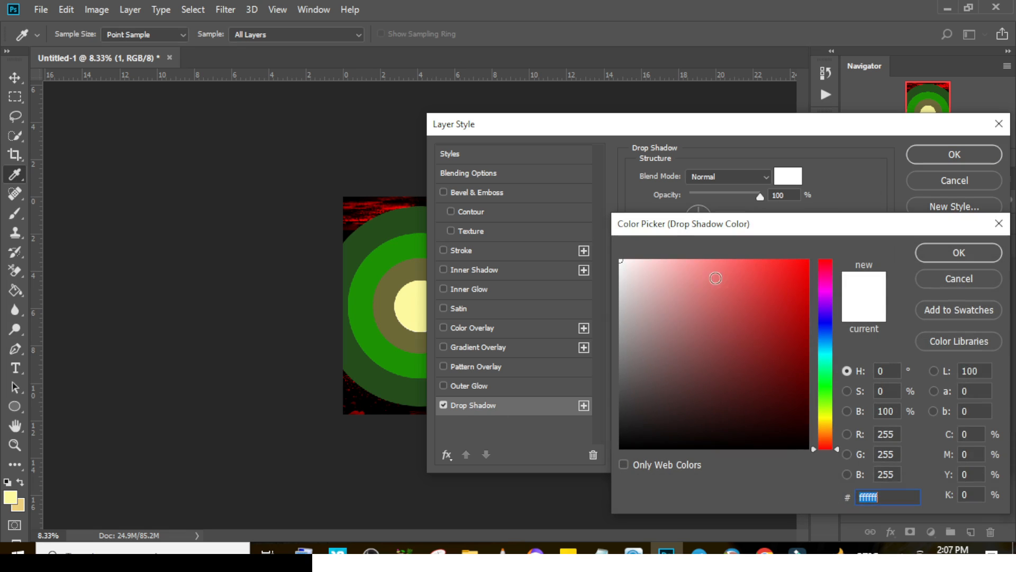
left_click_drag(677, 286, 583, 249)
left_click(964, 251)
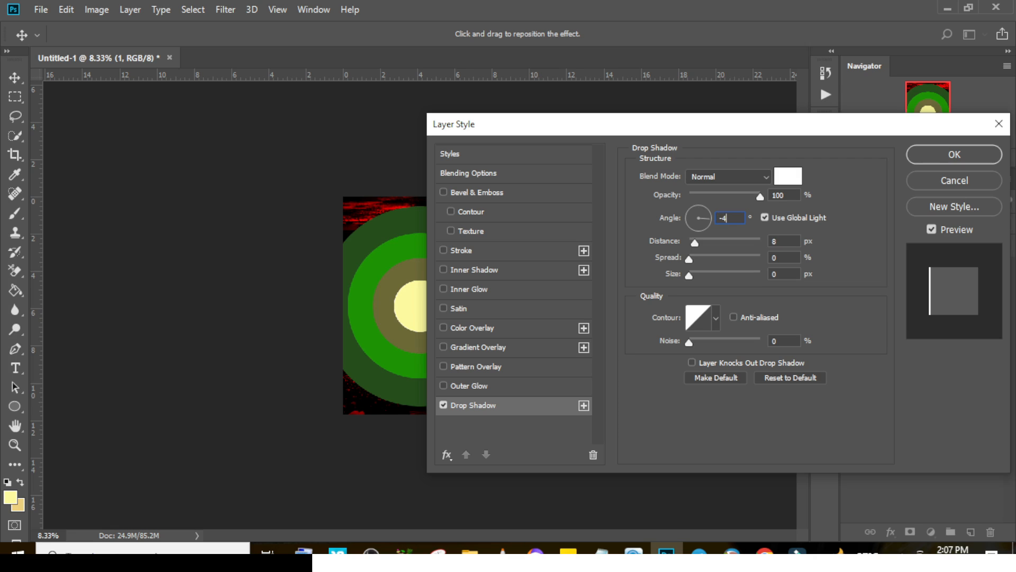
type("5")
left_click(782, 242)
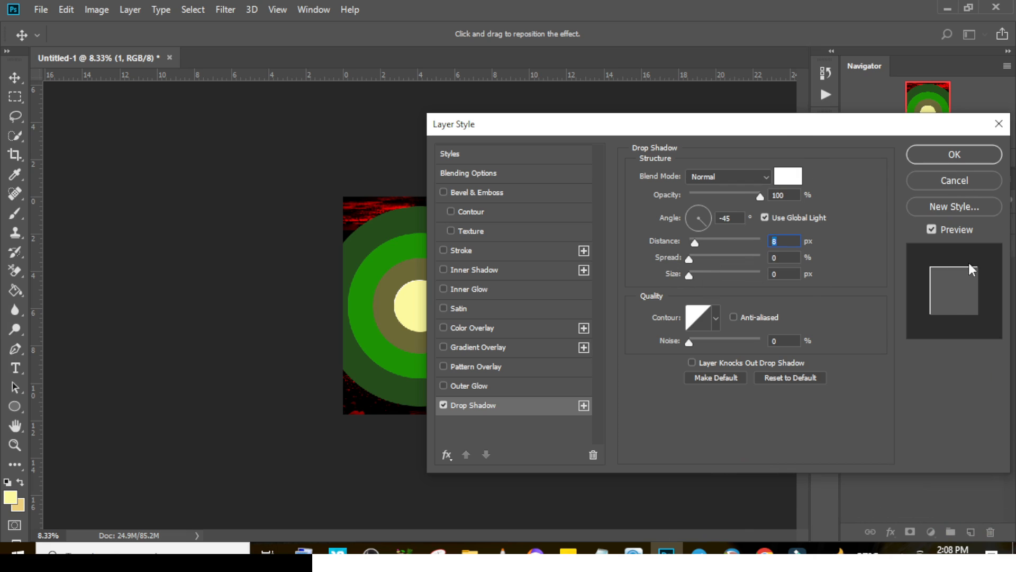
left_click(934, 156)
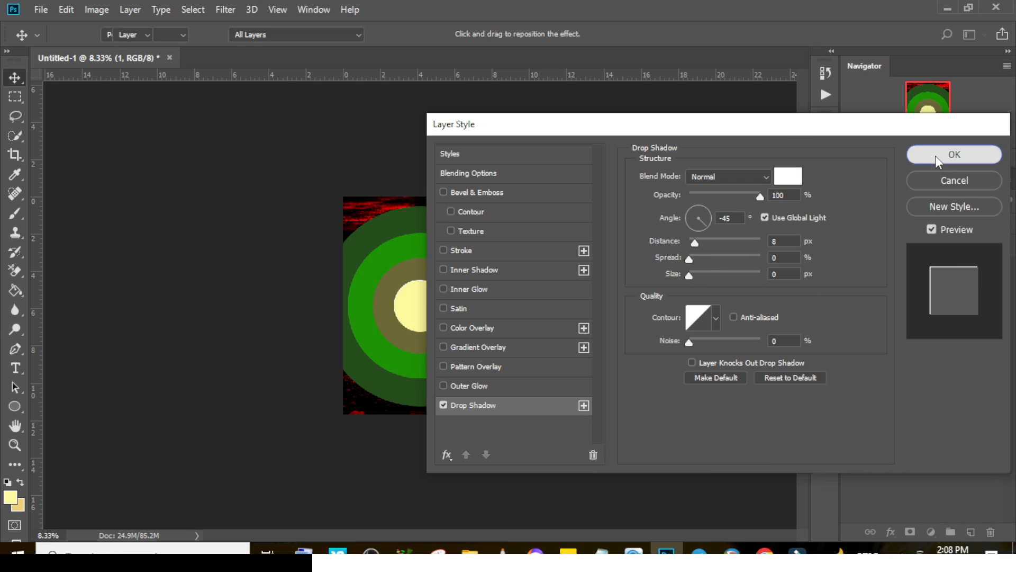
Step: Copy circle 1's layer style to circles 2, 3 and 4, and collapse the effect lists of all circle layers
right_click(995, 293)
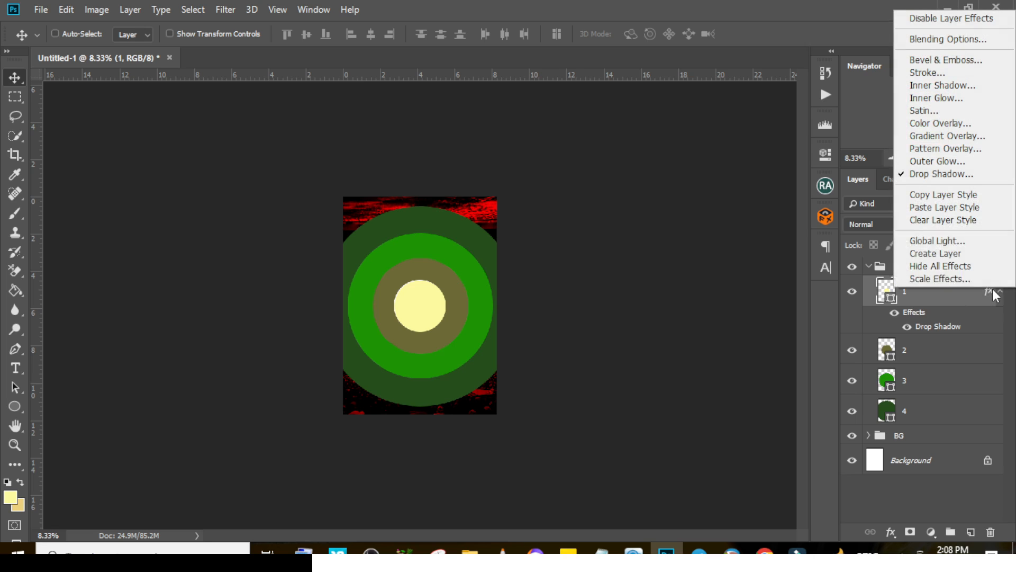
left_click(927, 196)
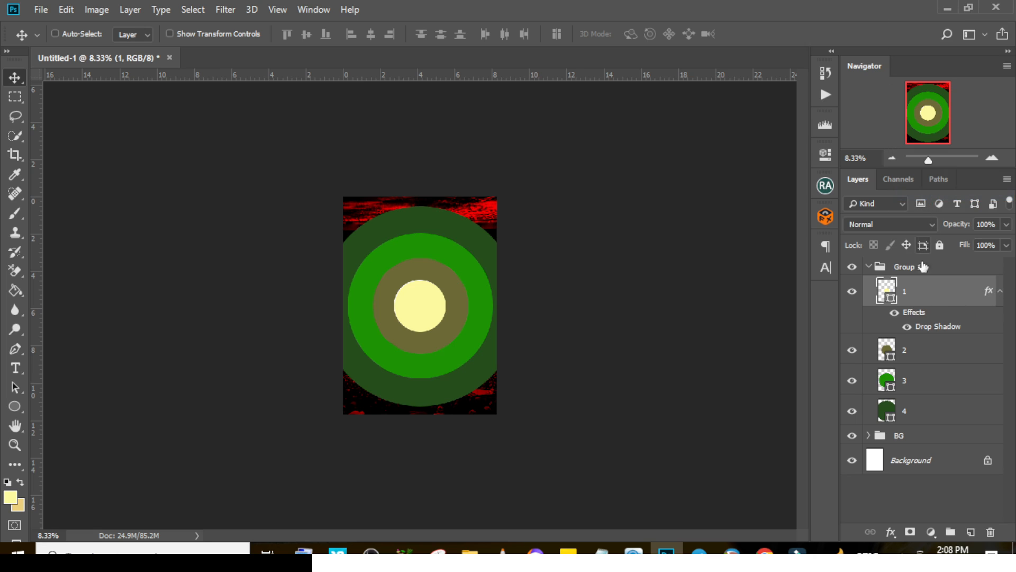
left_click(929, 360)
left_click(928, 418, "shift")
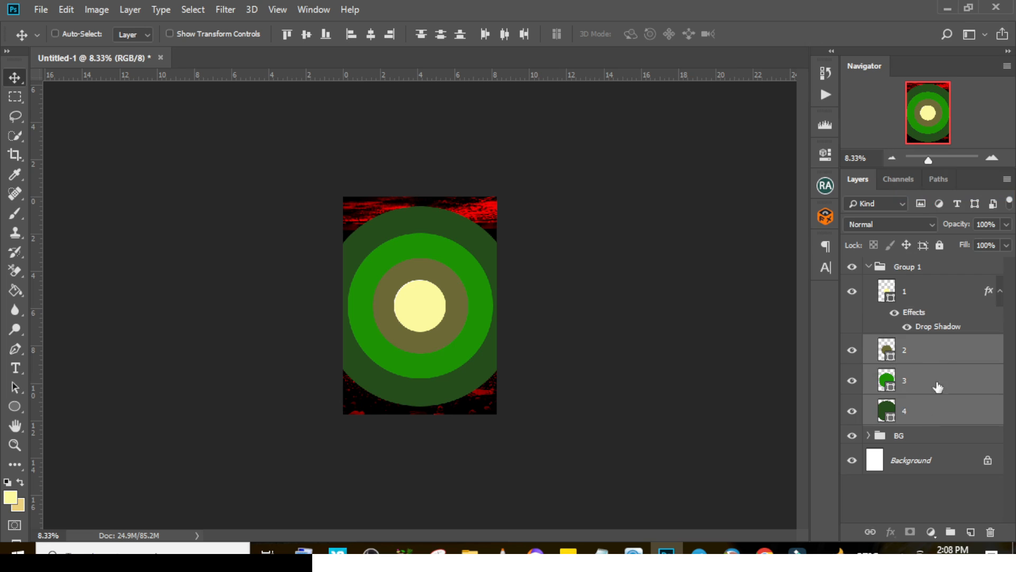
right_click(940, 360)
left_click(814, 327)
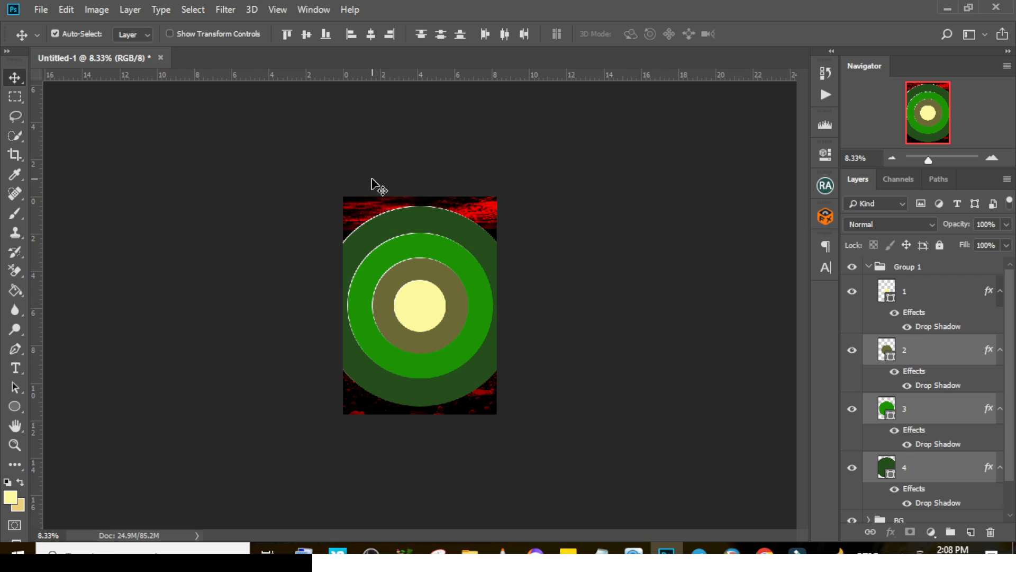
key("ctrl+plus")
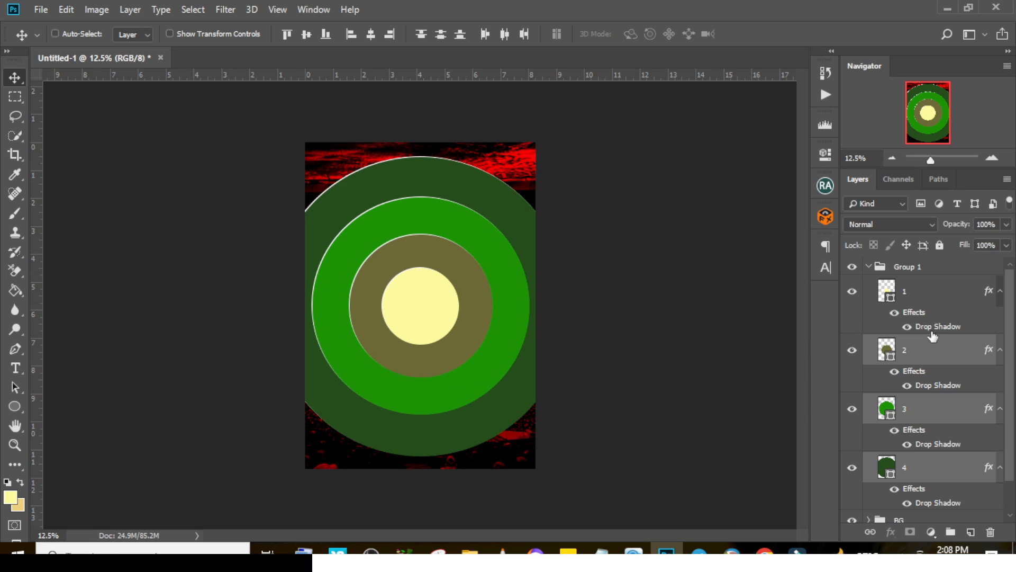
left_click(1001, 291)
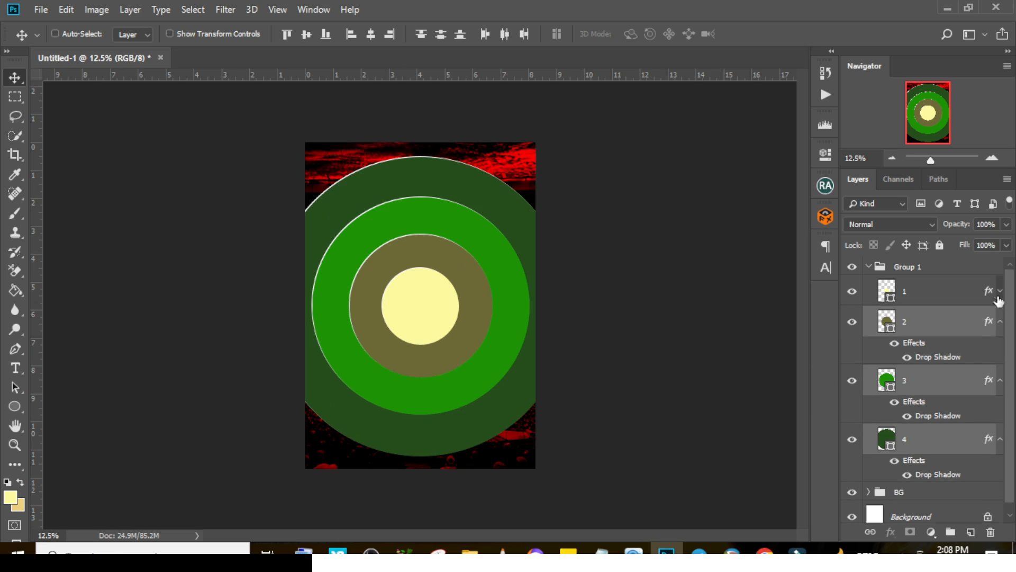
left_click(1001, 324, "alt")
Step: Place image 1 from folder 28 in File Explorer into the flyer and clip it to circle 1
left_click(929, 348)
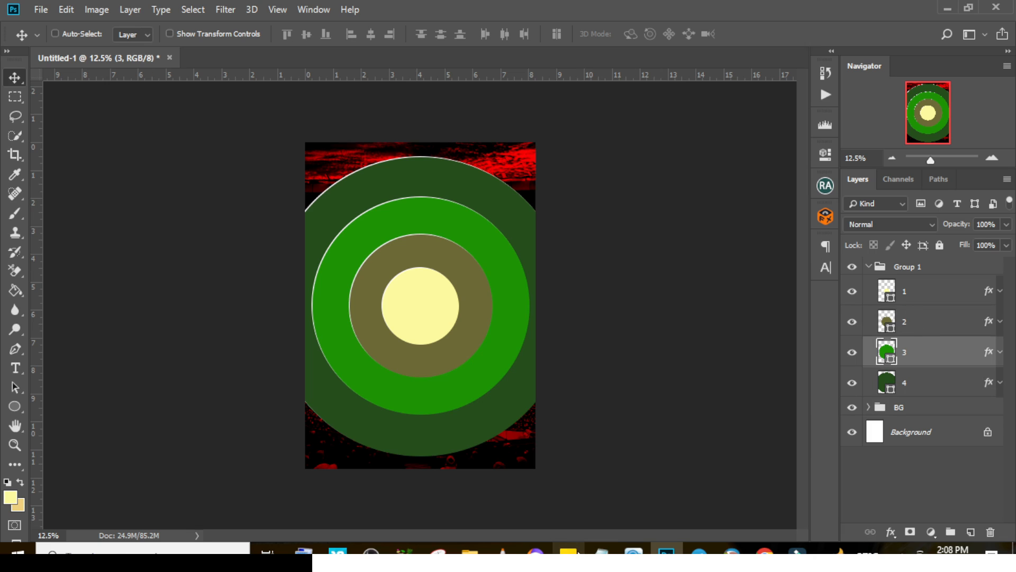
mouse_move(602, 550)
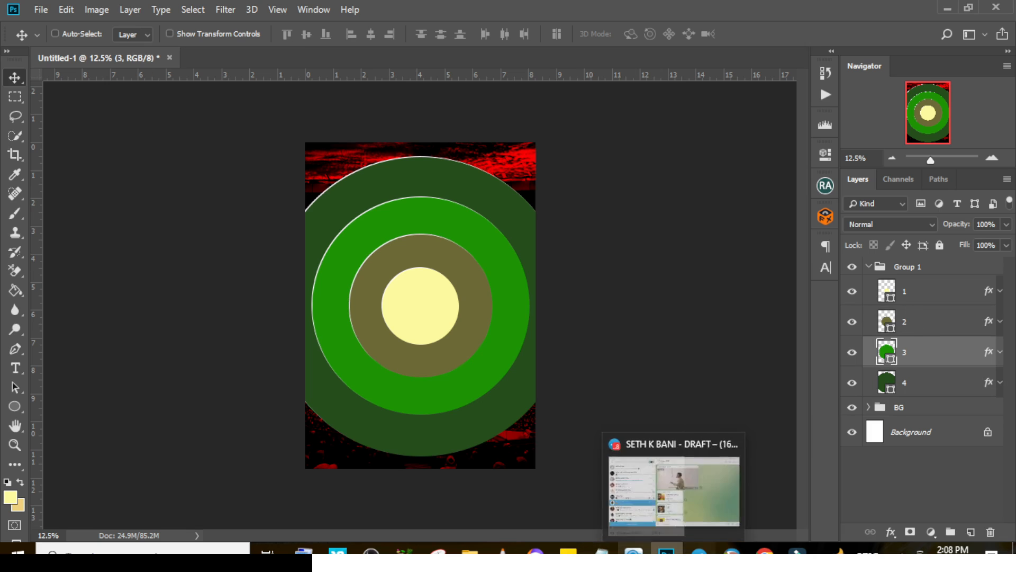
left_click(470, 551)
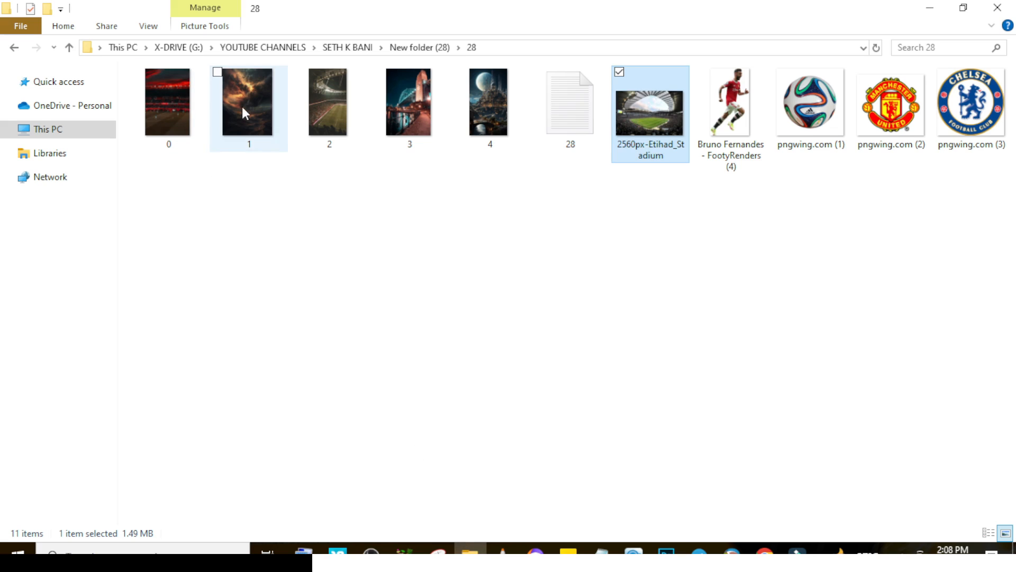
left_click_drag(242, 109, 479, 339)
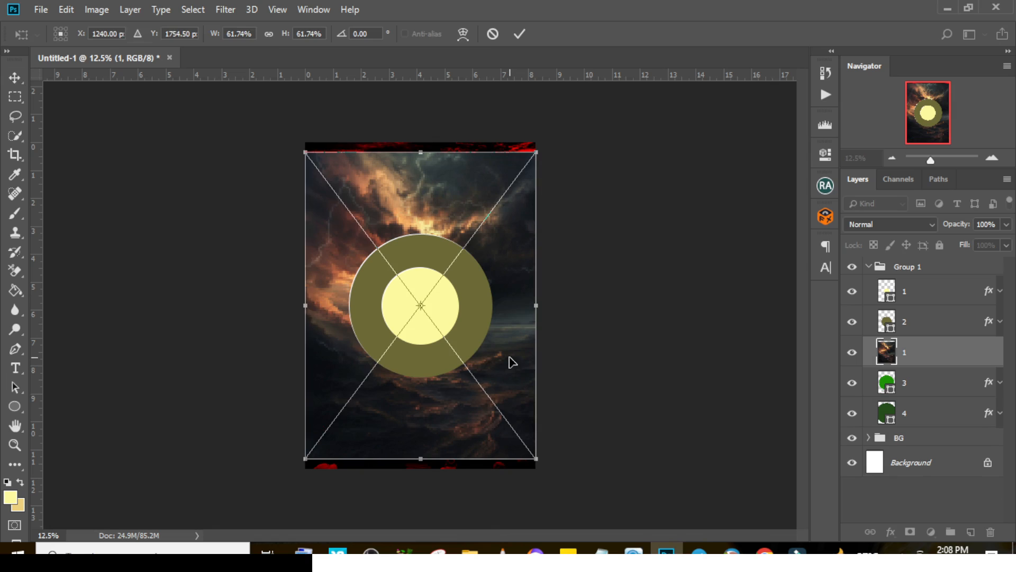
key("Return")
left_click_drag(896, 360, 916, 279)
left_click(892, 304, "alt")
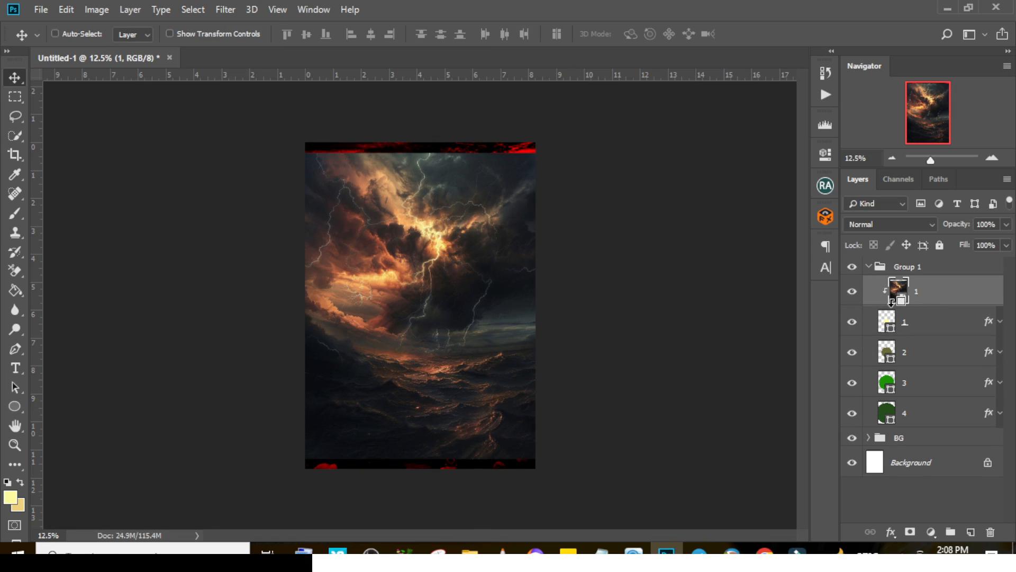
Step: Scale the clipped storm image about its centre to about 36.6% and shift it down inside circle 1
key("ctrl+t")
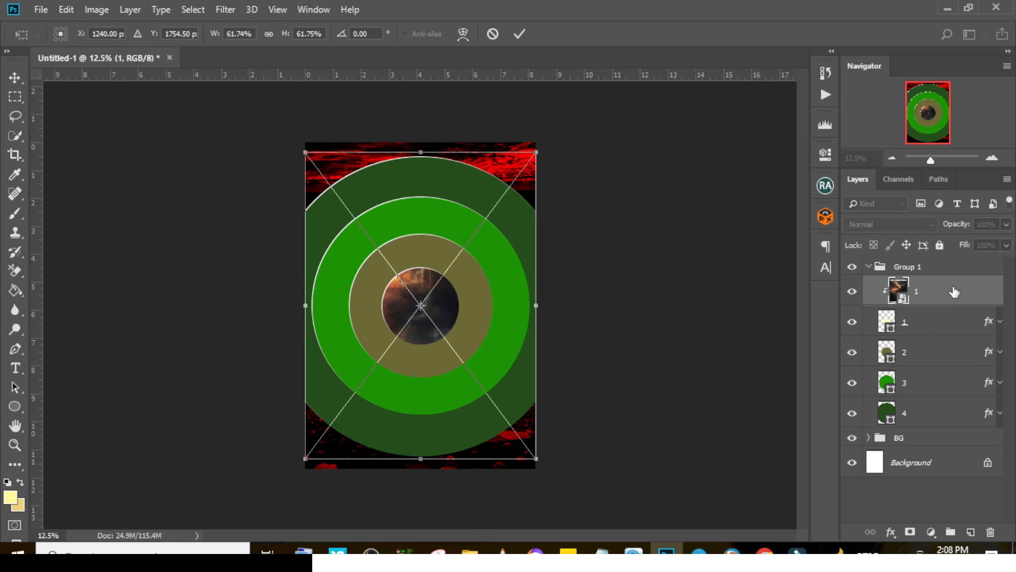
left_click_drag(536, 458, 497, 394)
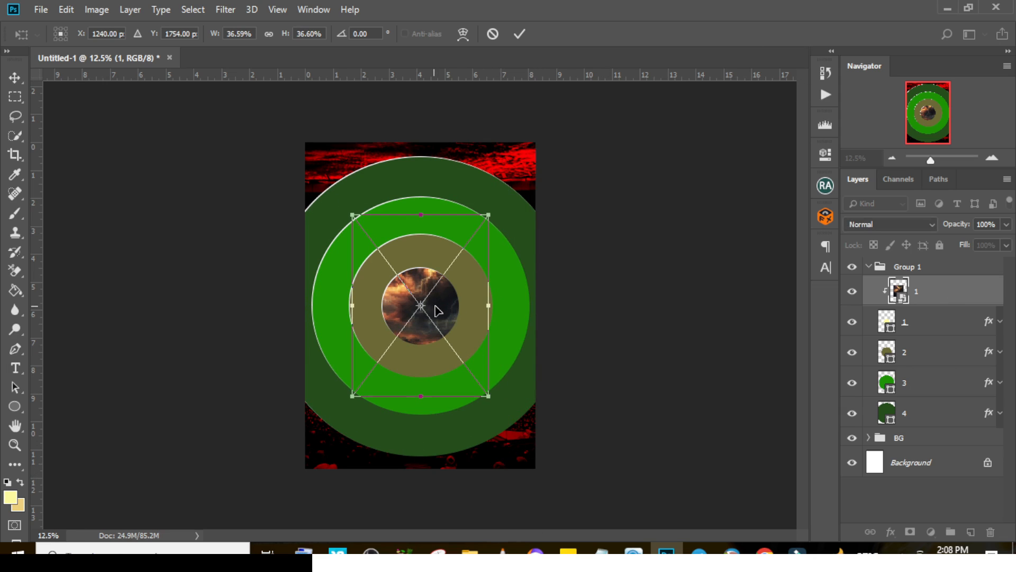
left_click_drag(437, 310, 432, 332)
key("Return")
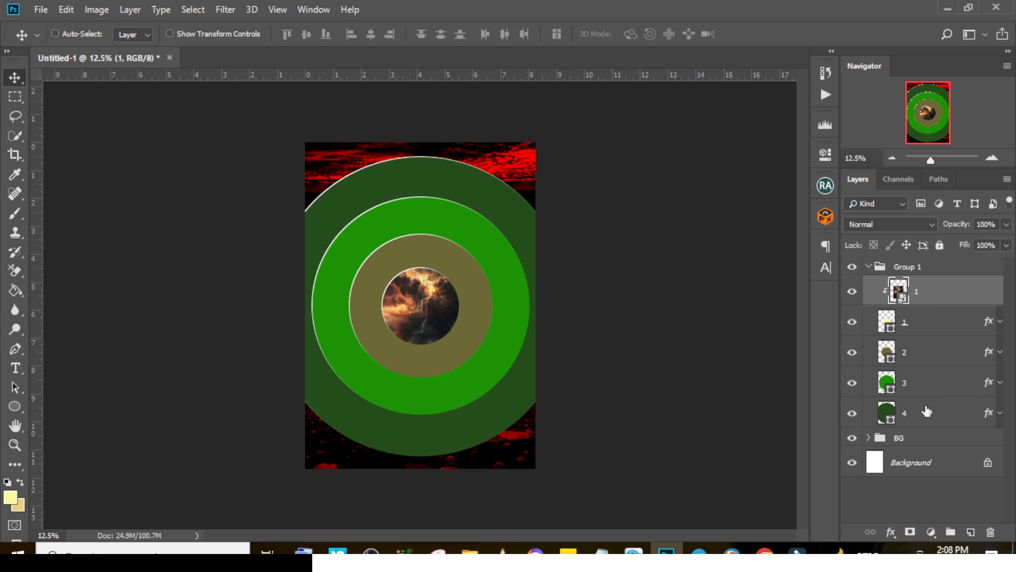
Step: Place image 4 from folder 28 above circle 4, enlarged to about 105.6% and shifted up, and clip it to the circle
left_click(931, 418)
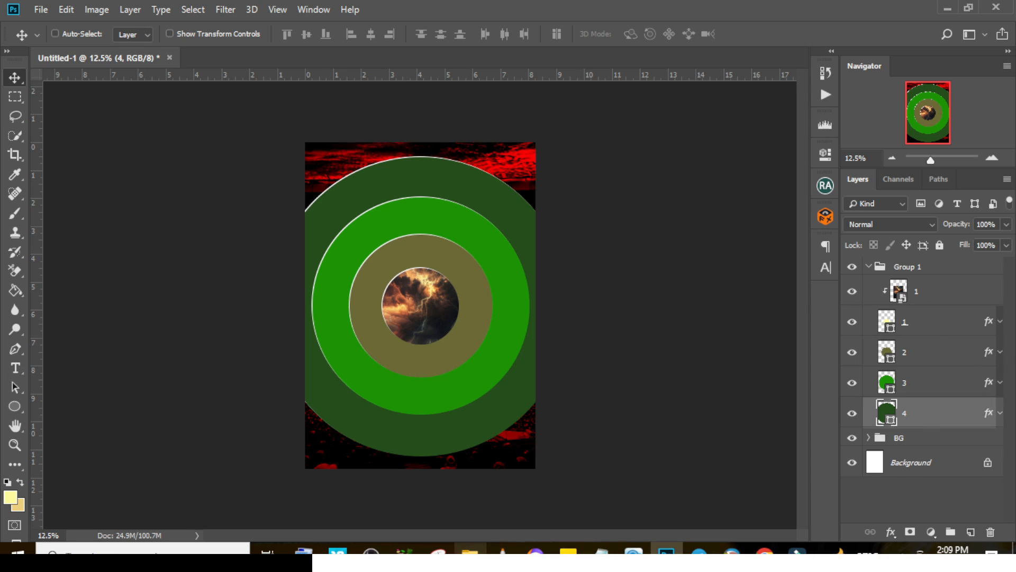
left_click(470, 549)
left_click_drag(495, 114, 414, 284)
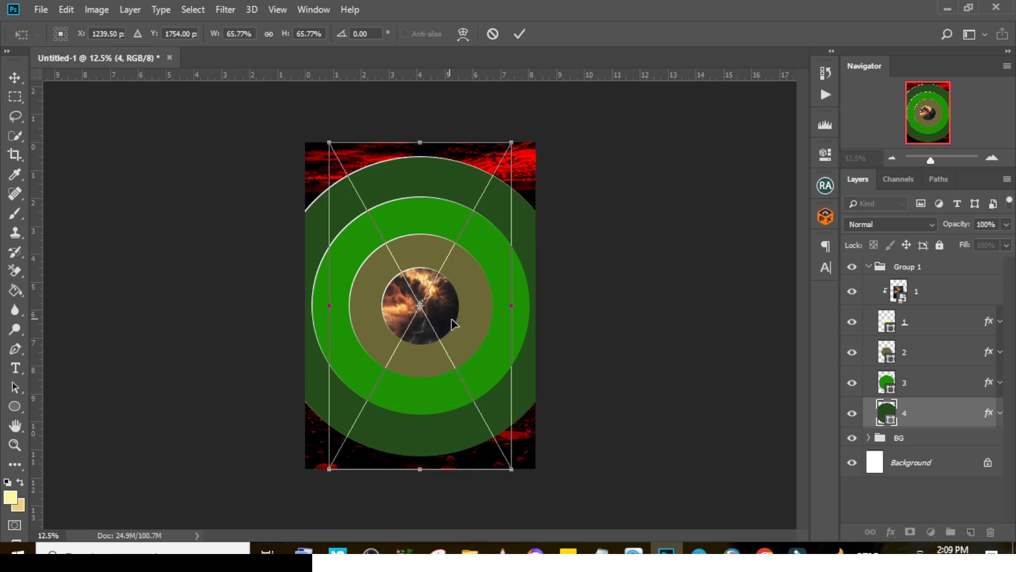
left_click_drag(513, 469, 611, 543)
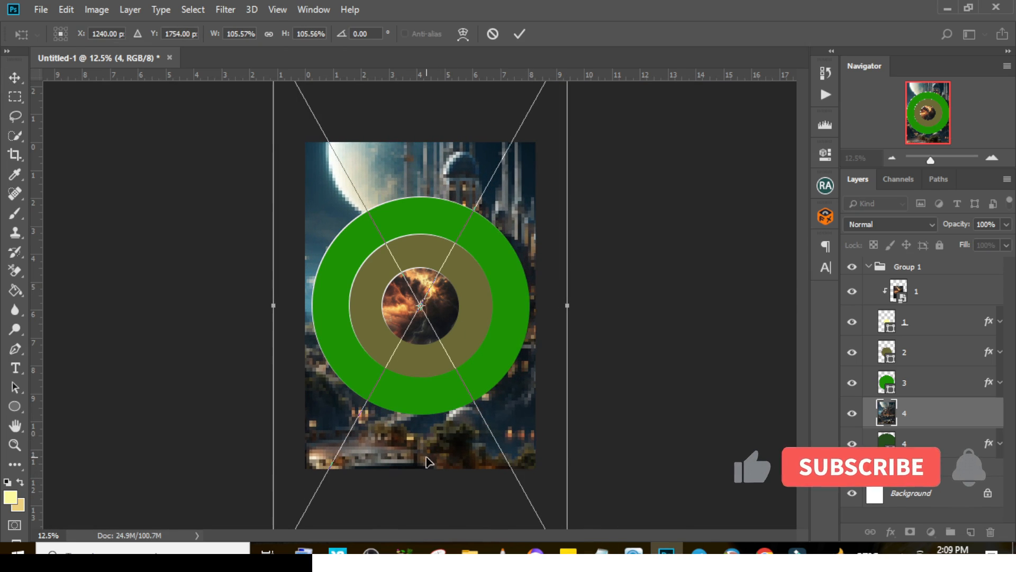
left_click_drag(424, 461, 424, 430)
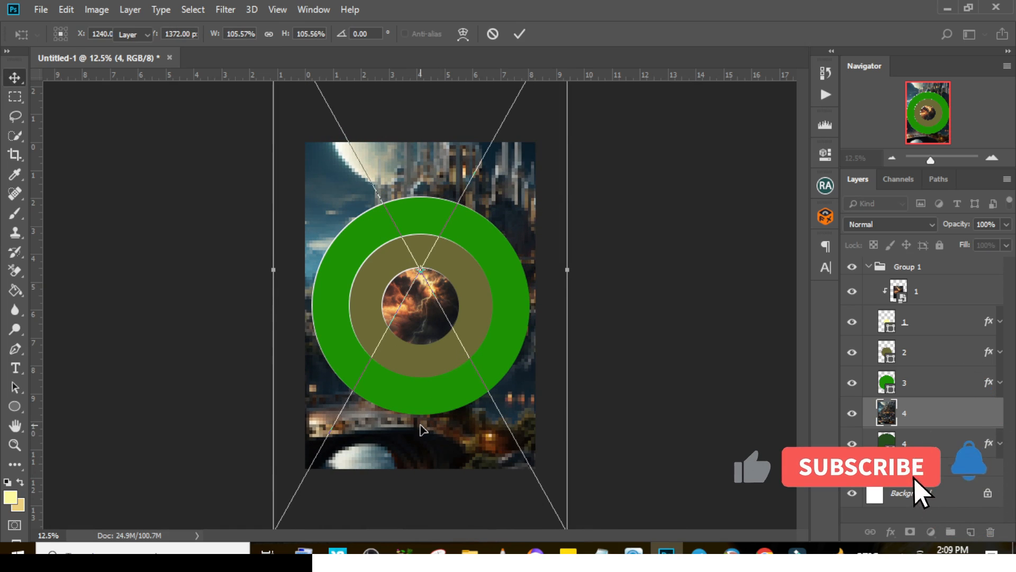
key("Return")
right_click(934, 419)
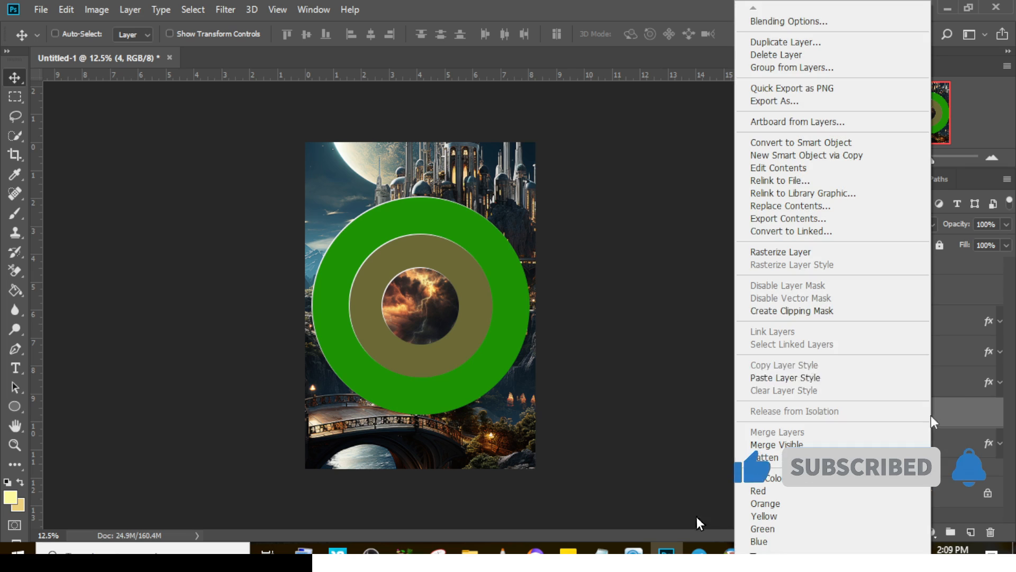
left_click(780, 311)
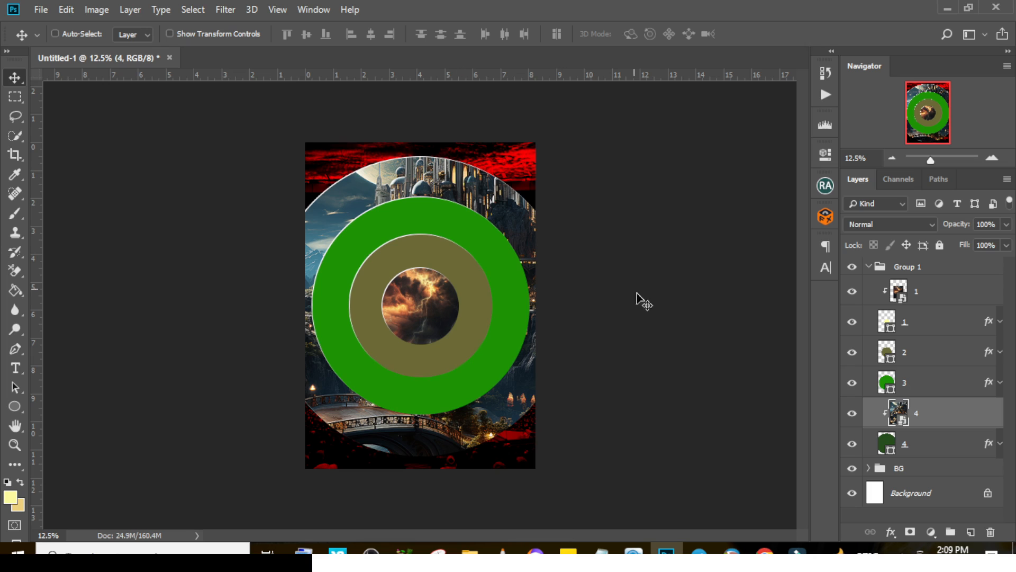
Step: Darken image 4 with a clipped Levels adjustment, setting the black input to 139 and the white output to 82
left_click(931, 531)
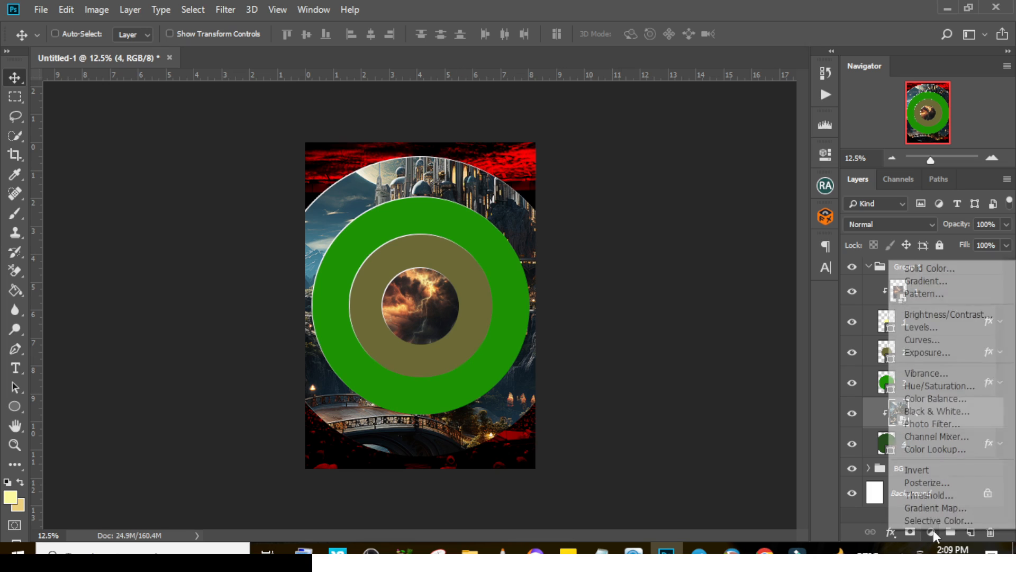
left_click(921, 327)
left_click(698, 398)
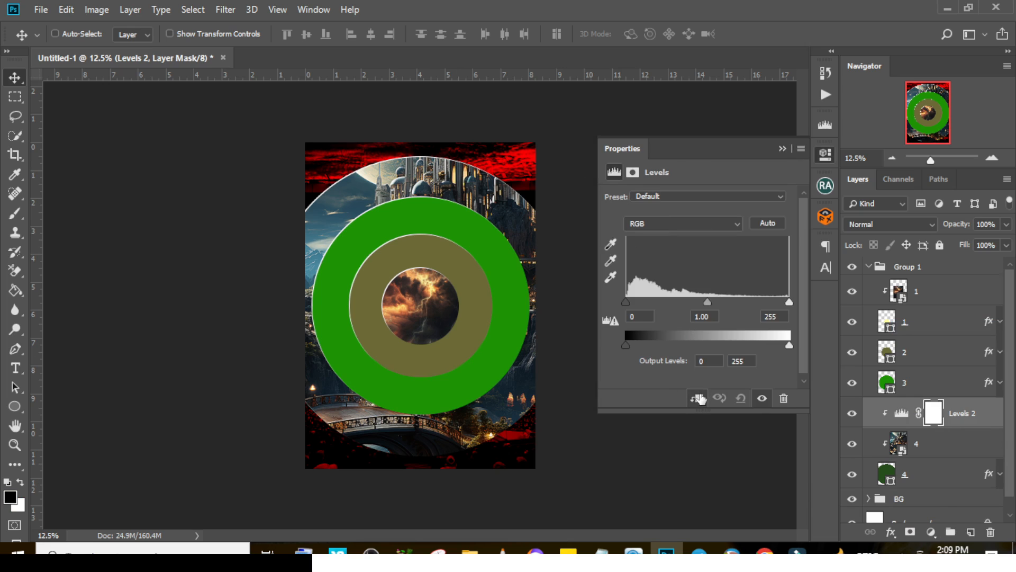
left_click_drag(623, 302, 715, 303)
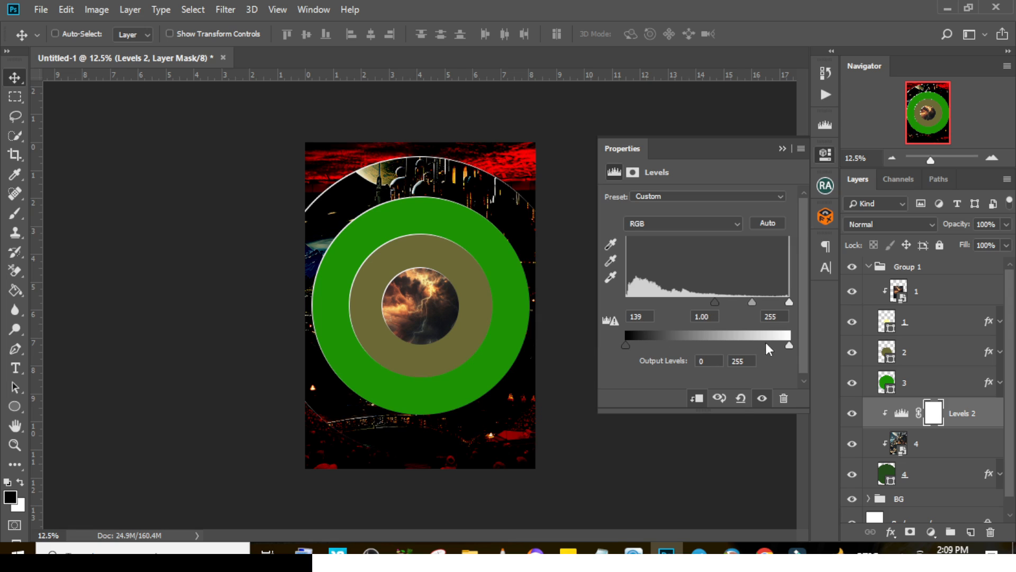
left_click_drag(788, 344, 683, 345)
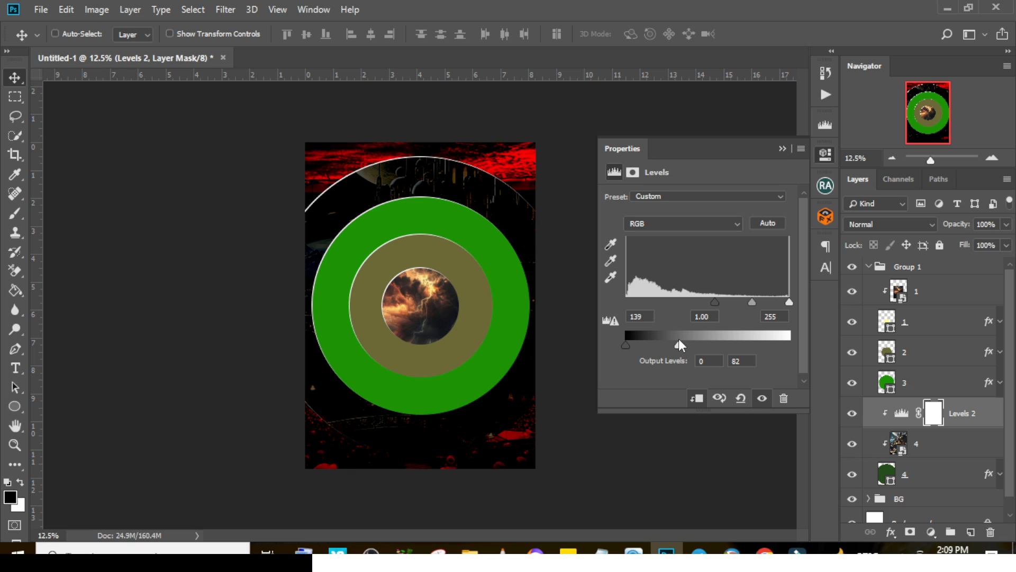
Step: Place image 3 from folder 28 above circle 3 and shift it up slightly on the canvas
left_click(906, 388)
left_click(473, 547)
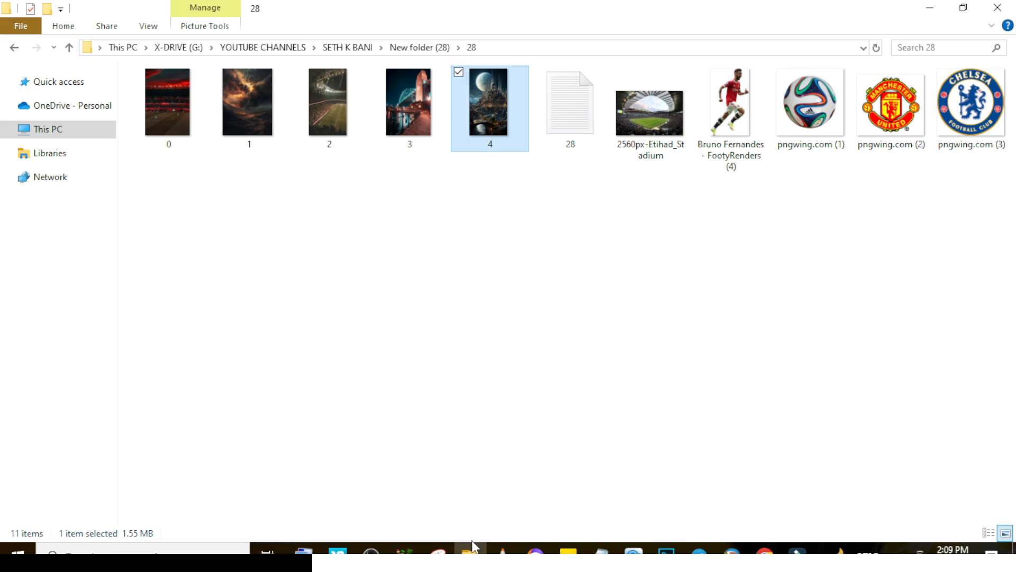
left_click_drag(408, 106, 493, 333)
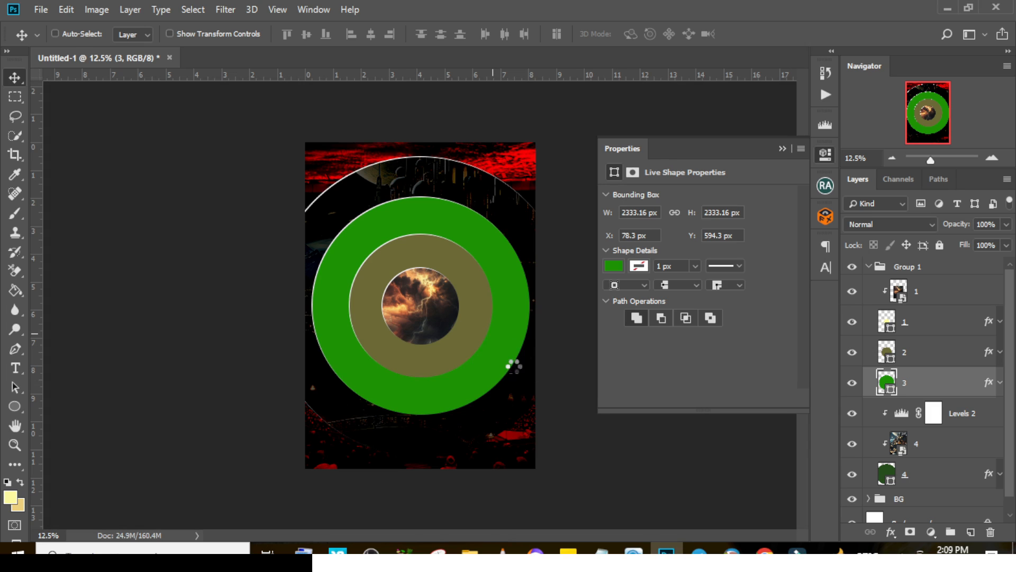
left_click_drag(446, 436, 444, 409)
key("Return")
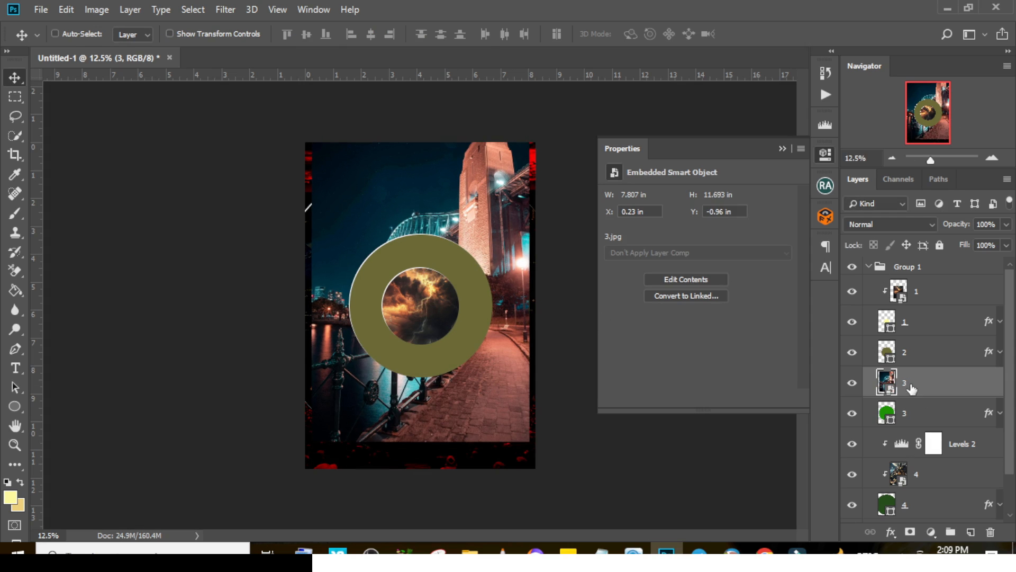
Step: Clip image 3 to circle 3 and apply a Gaussian Blur with a radius of 8 pixels to it
right_click(911, 382)
left_click(786, 311)
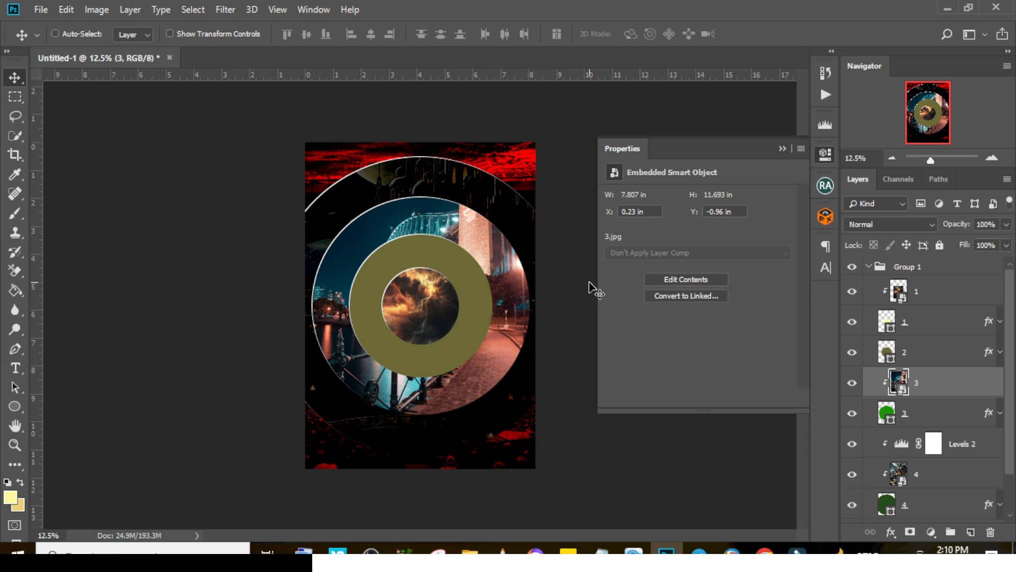
left_click(271, 10)
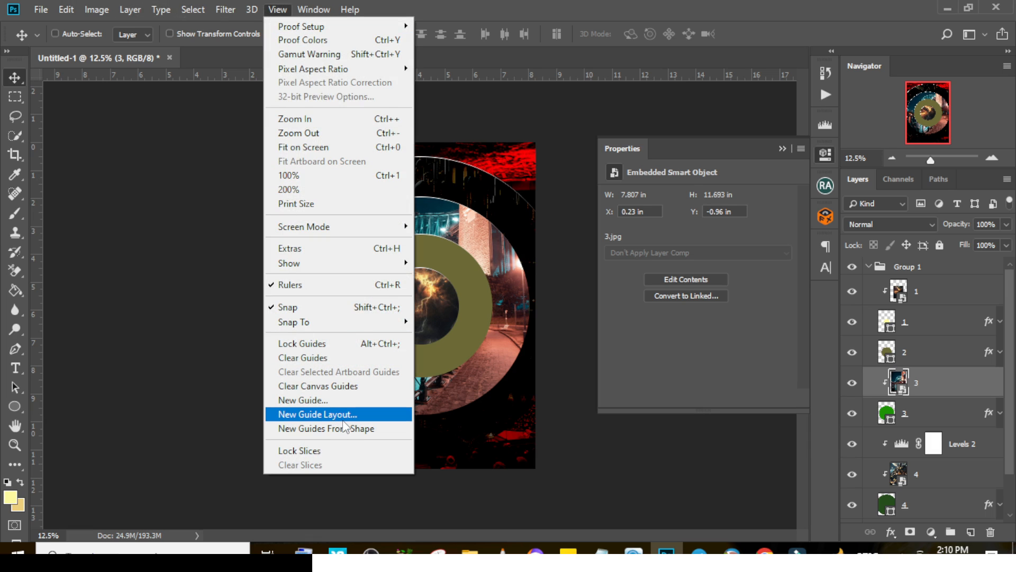
left_click(225, 9)
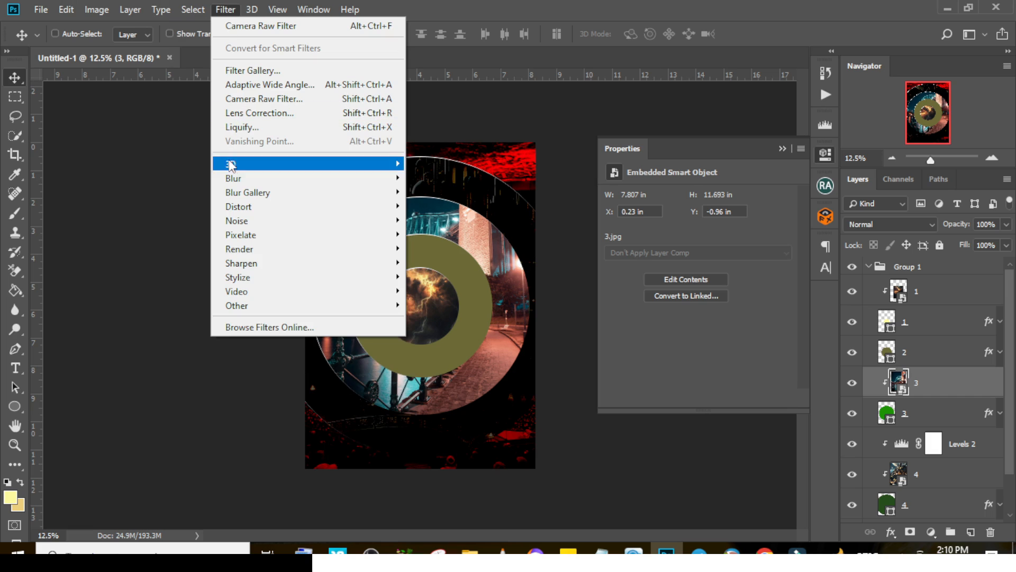
mouse_move(231, 182)
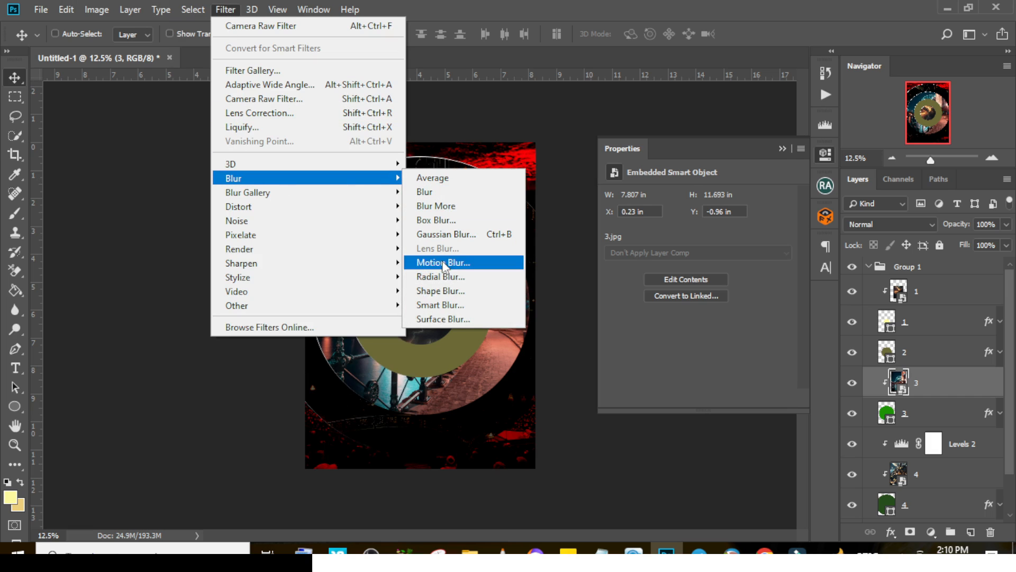
left_click(442, 235)
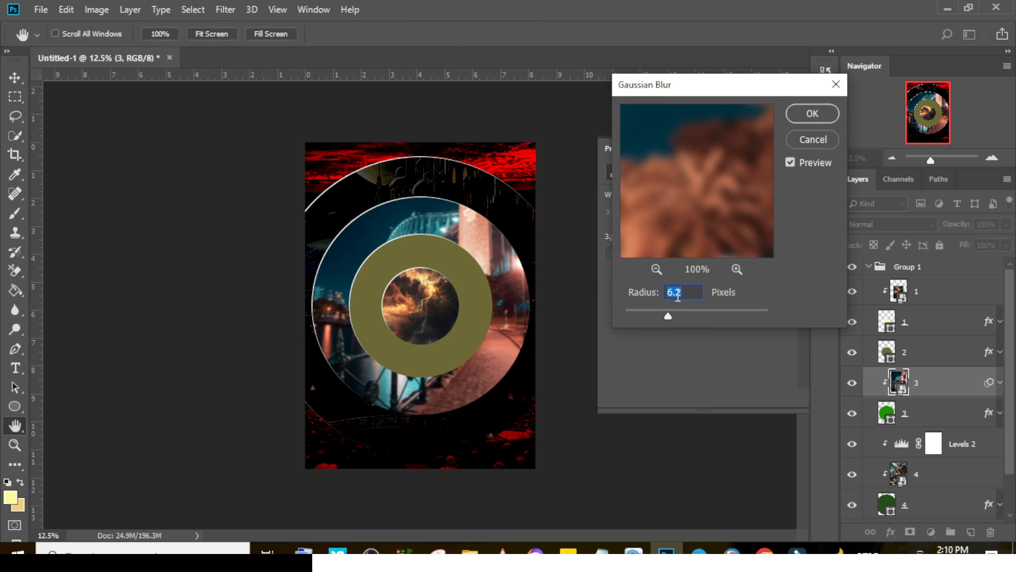
type("8")
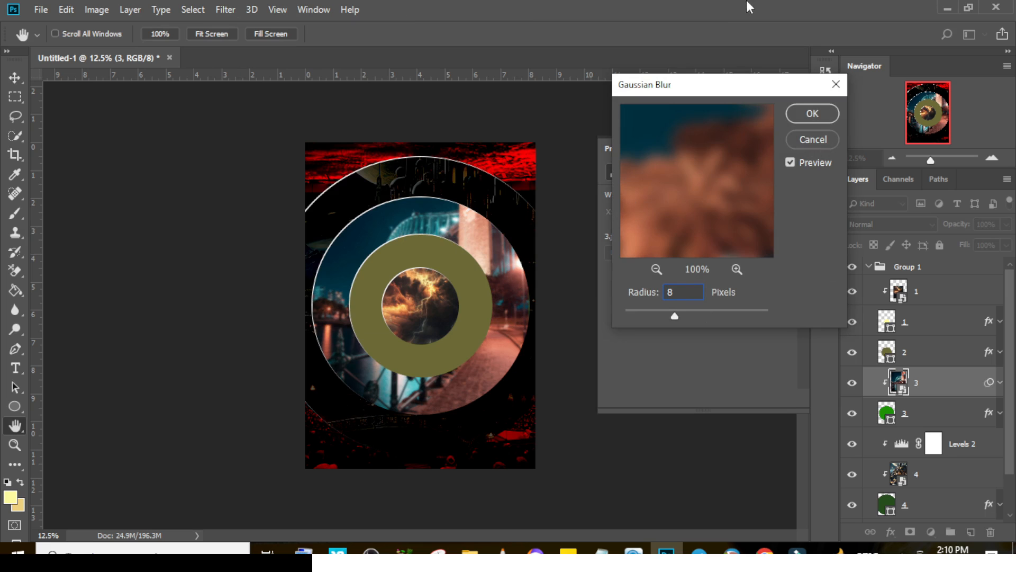
left_click(814, 113)
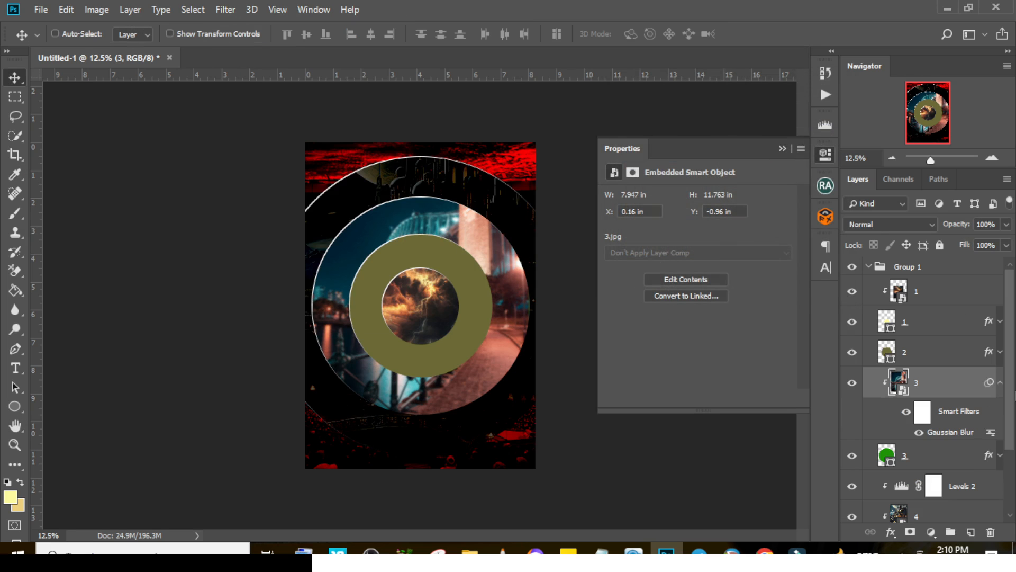
left_click(1000, 389)
Step: Place the stadium image 2.jpg above circle 2, clip it to the circle and shift it up about 0.24 in
left_click(929, 351)
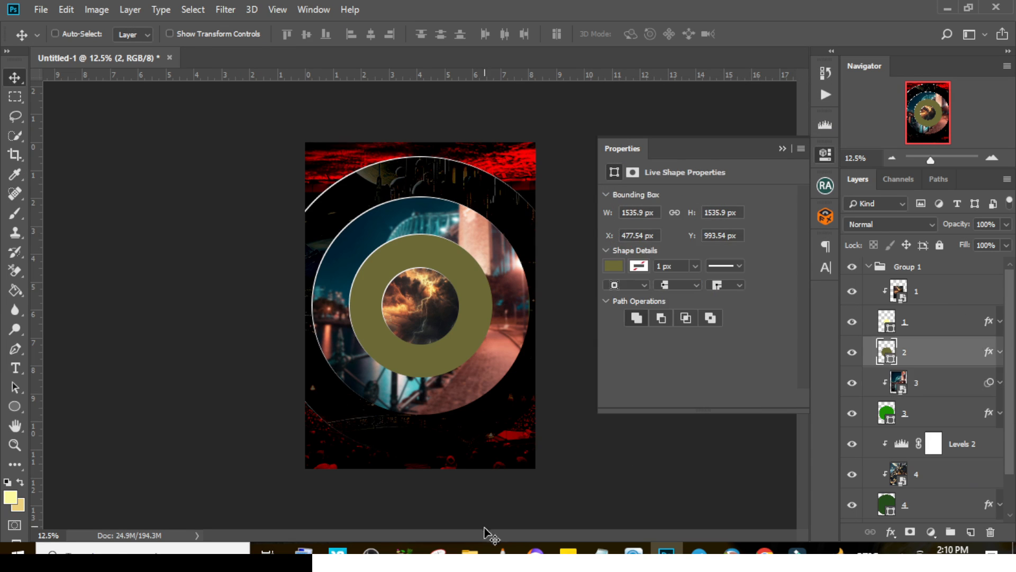
left_click(469, 550)
left_click(349, 146)
left_click_drag(351, 167, 435, 351)
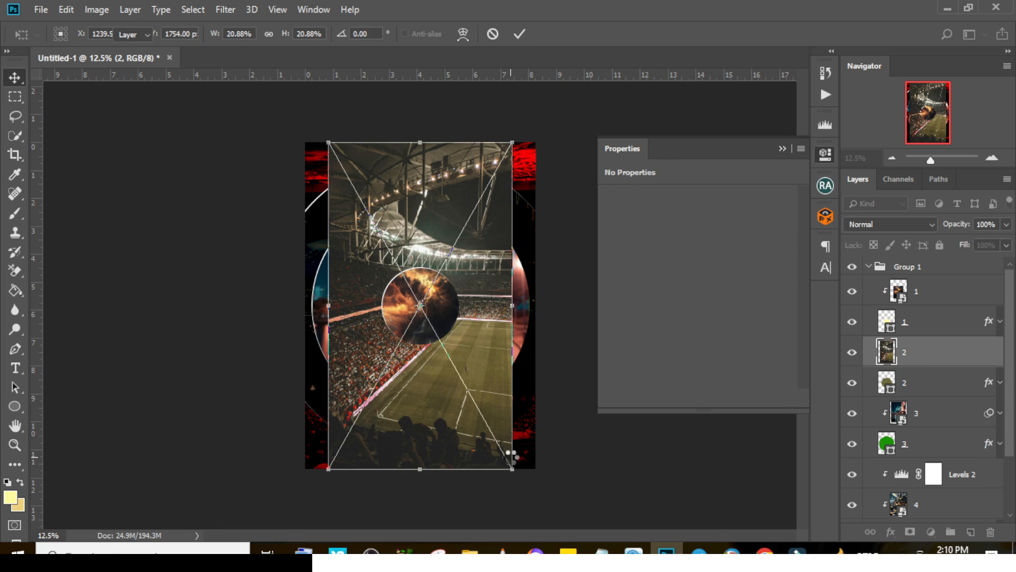
key("Return")
right_click(920, 363)
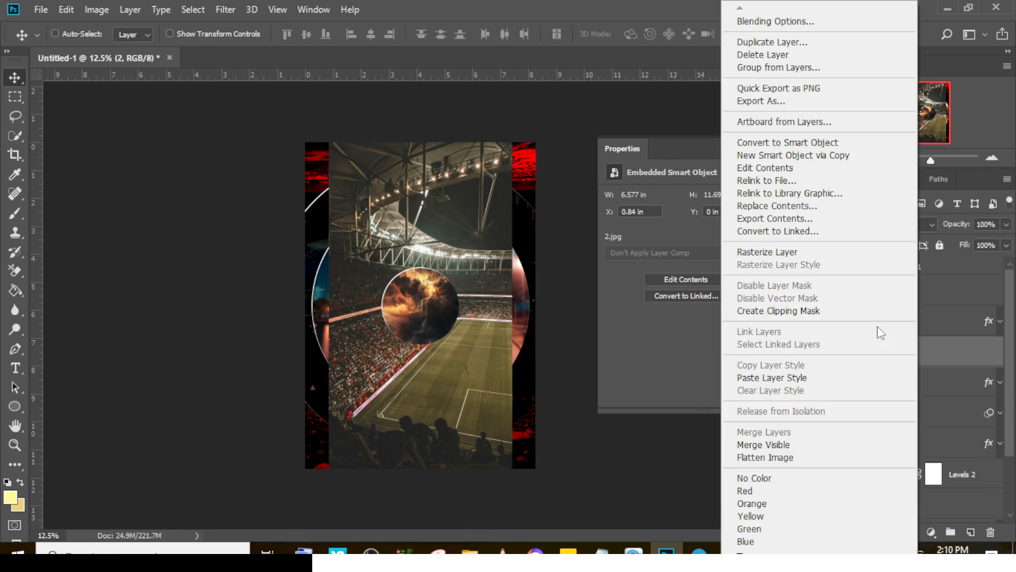
left_click(765, 313)
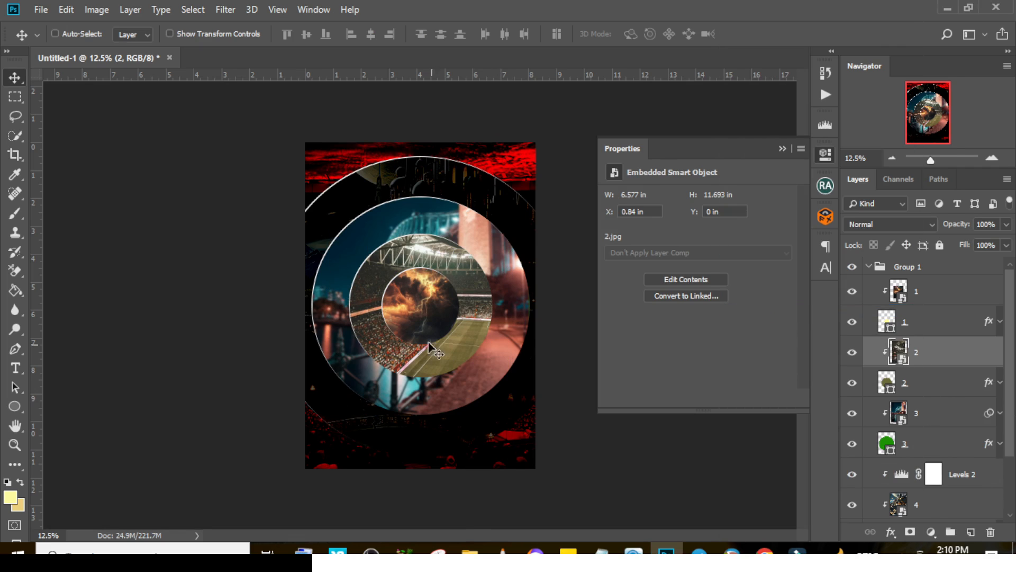
left_click_drag(428, 355, 444, 323)
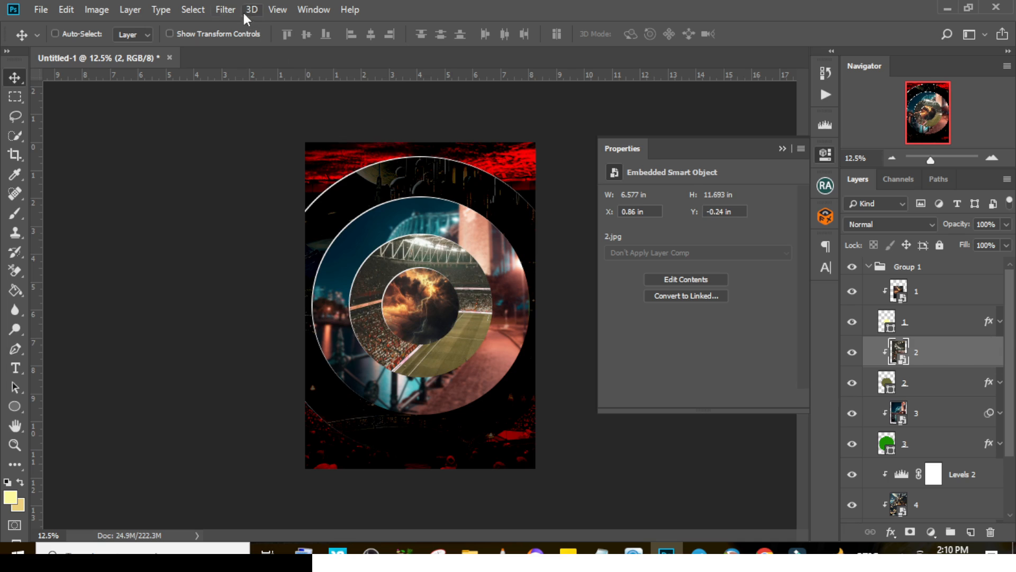
Step: Apply a Gaussian Blur with a radius of 8 pixels to the clipped stadium image 2
left_click(225, 10)
mouse_move(329, 178)
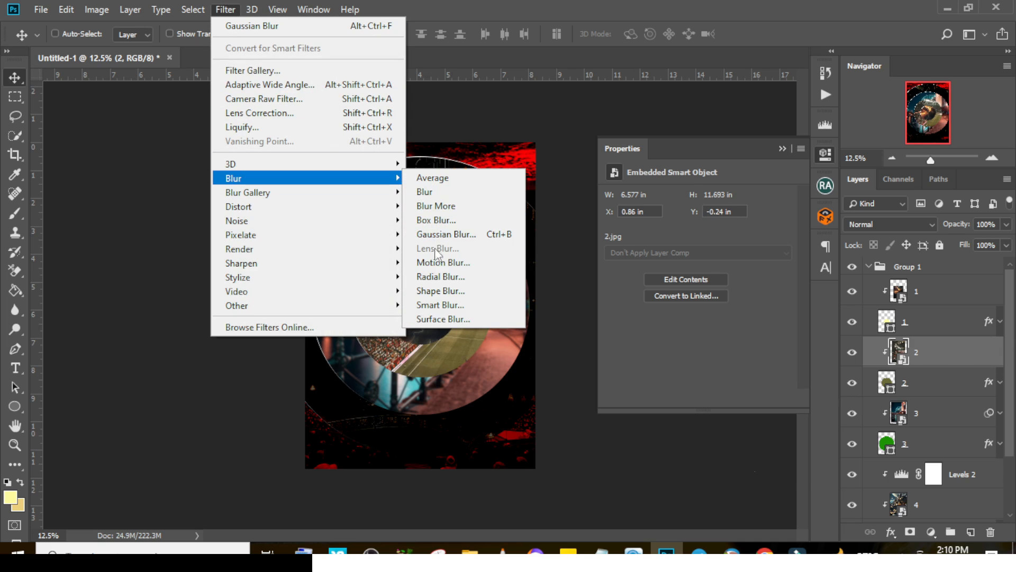
left_click(446, 234)
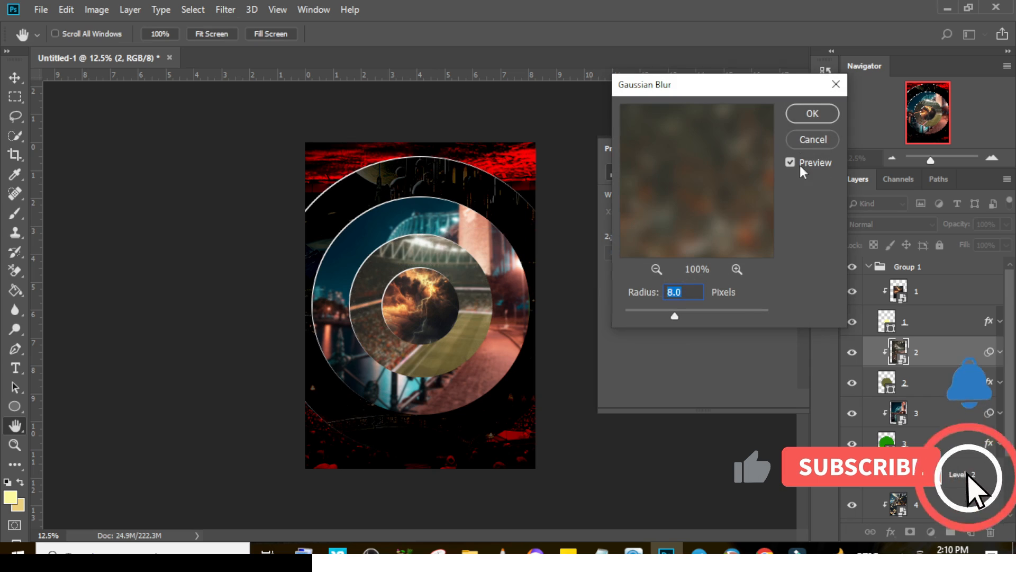
left_click(812, 113)
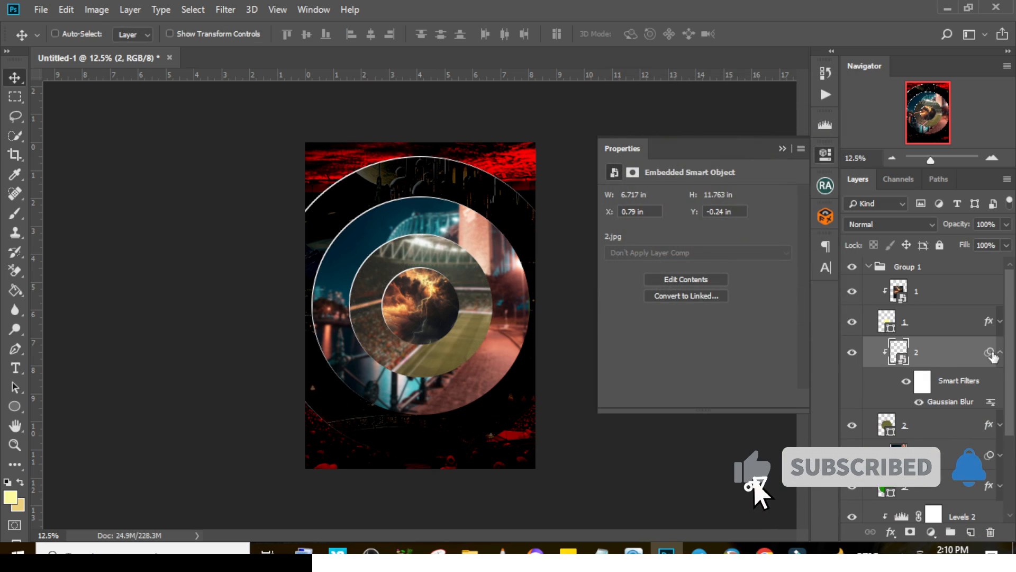
Step: Paint black on image 2's blur filter mask with a soft 500 px brush to sharpen the stands on the left half of the ring
left_click(920, 385)
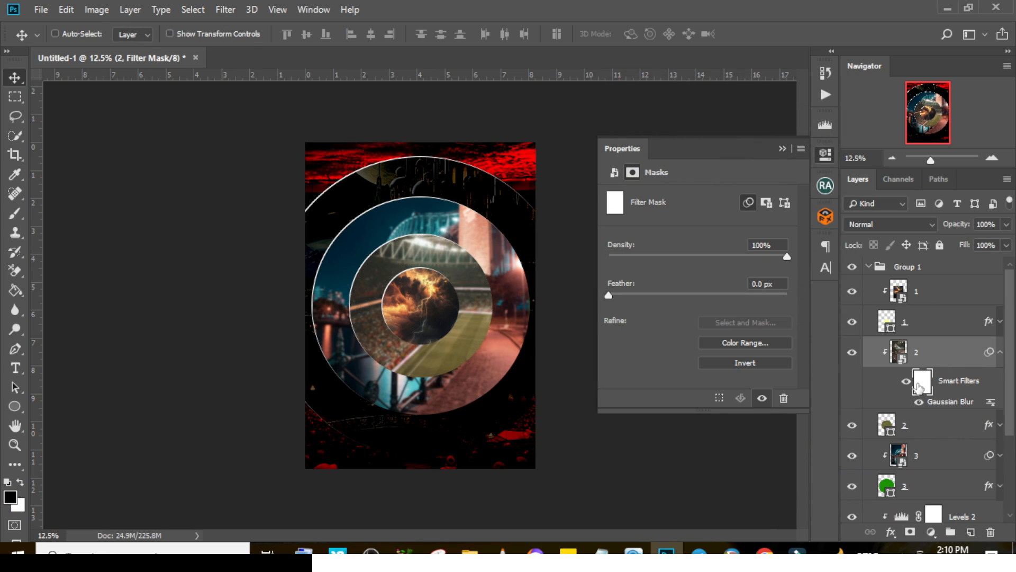
key("b")
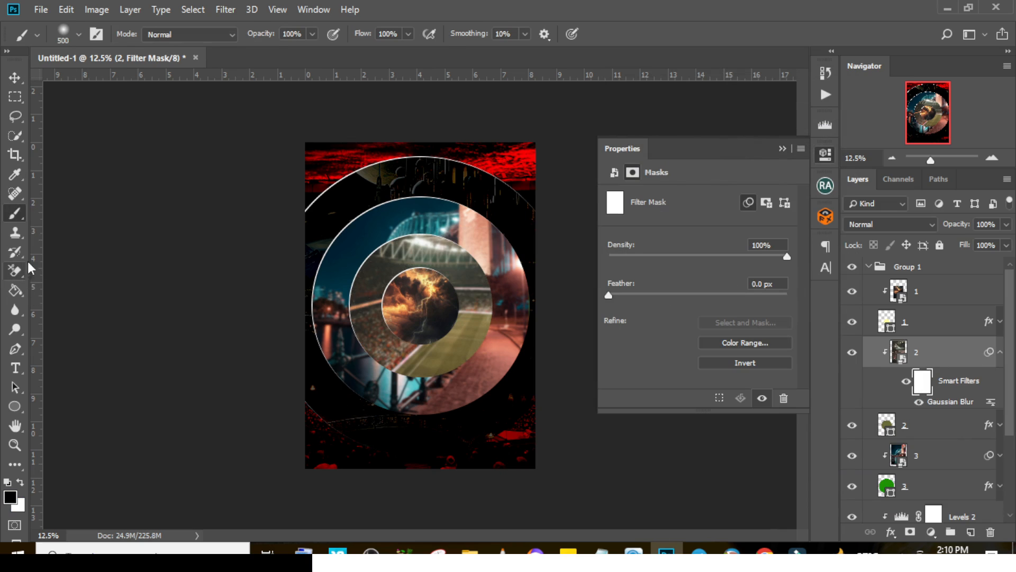
left_click(76, 35)
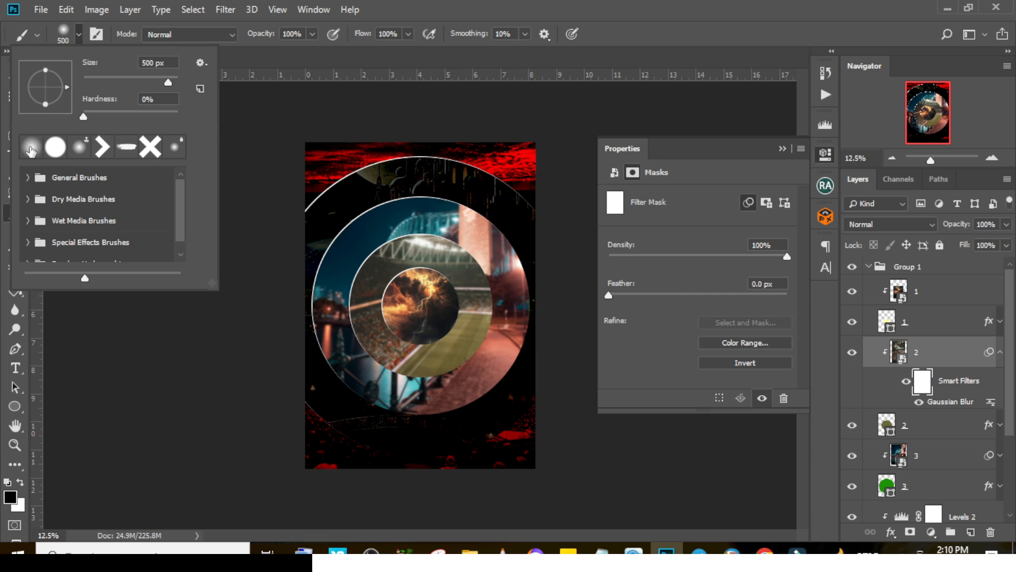
left_click(436, 2)
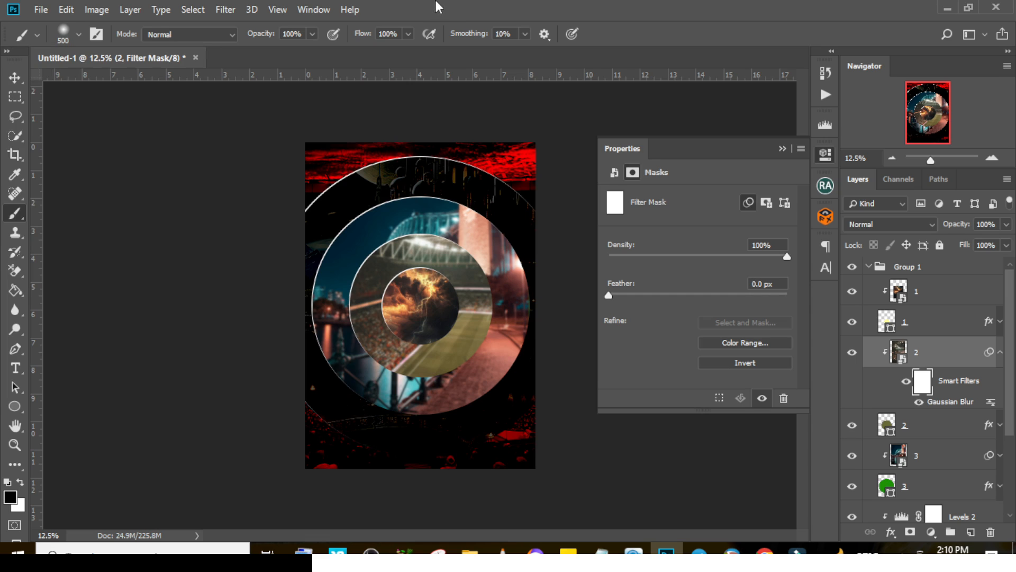
left_click(11, 498)
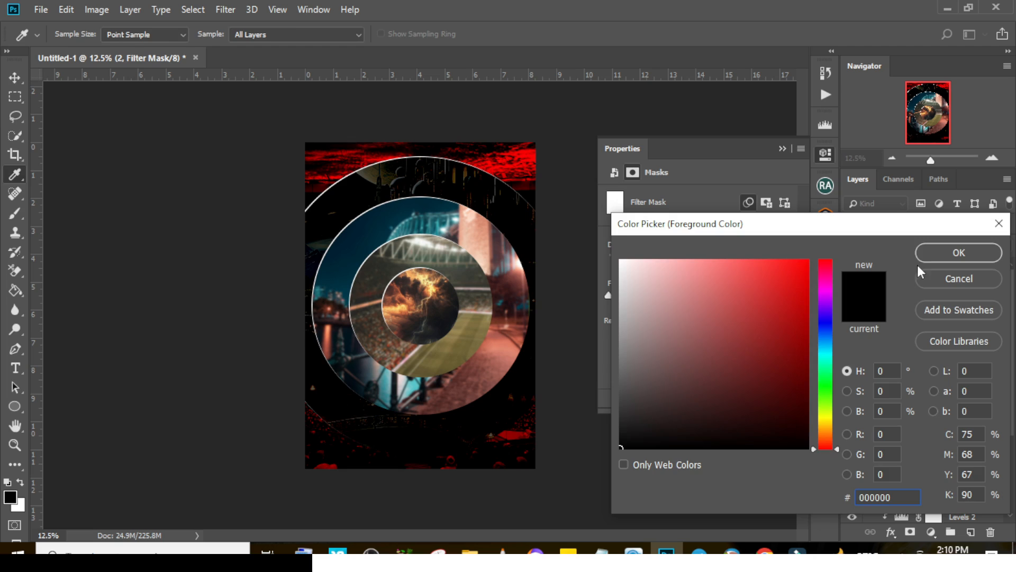
left_click(923, 259)
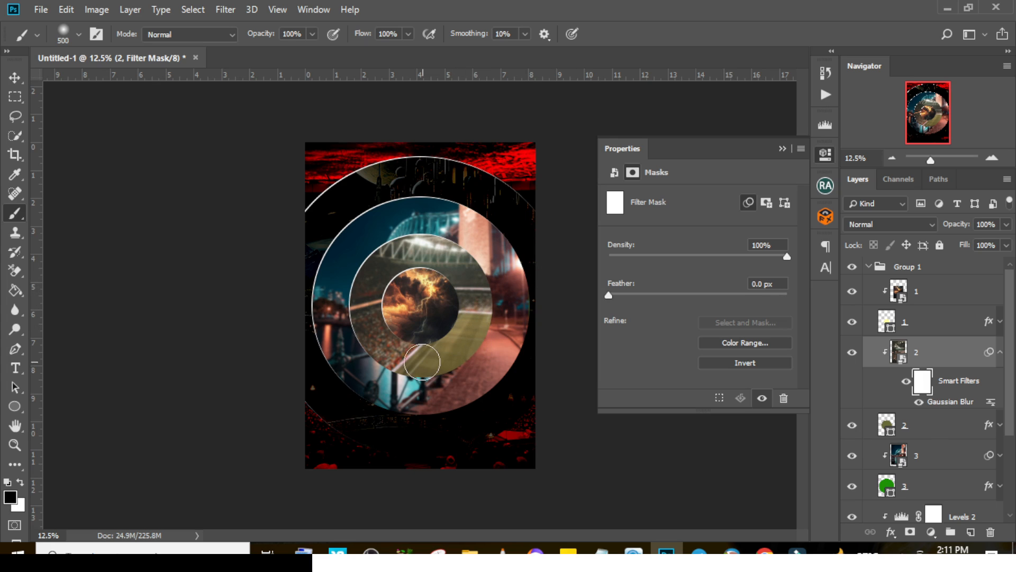
mouse_move(355, 331)
left_mouse_down()
mouse_move(364, 290)
mouse_move(382, 334)
mouse_move(367, 367)
mouse_move(415, 328)
mouse_move(378, 300)
left_mouse_up()
mouse_move(389, 259)
left_mouse_down()
mouse_move(343, 248)
mouse_move(403, 240)
left_mouse_up()
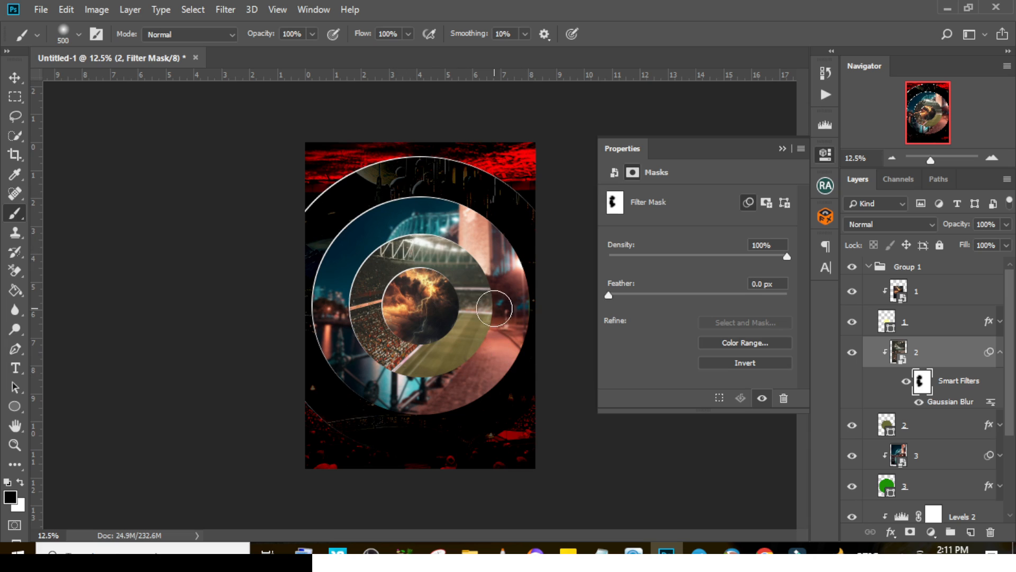
left_click(1001, 352)
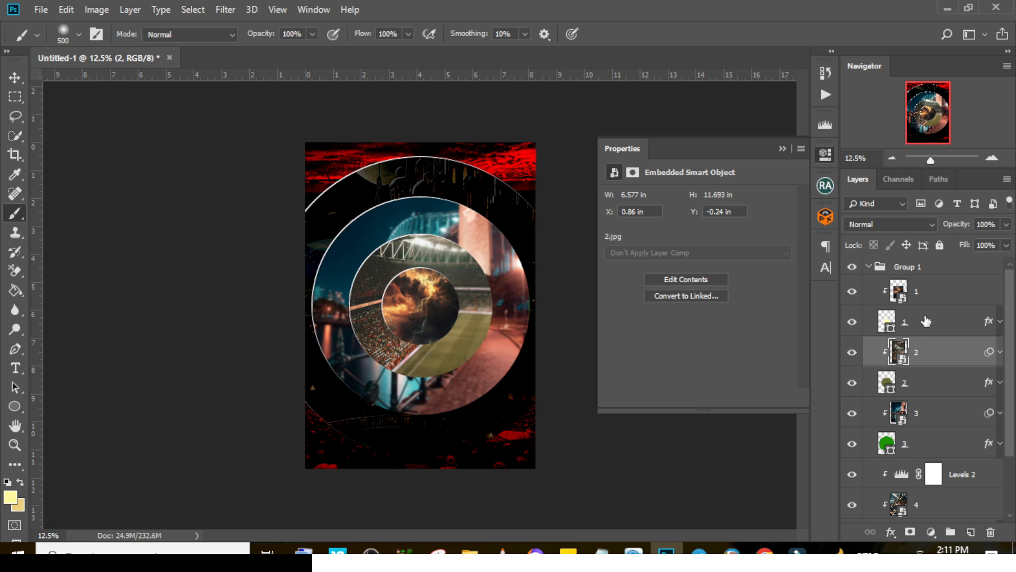
Step: Collapse Group 1 and rename it CIRCLES
left_click(912, 325)
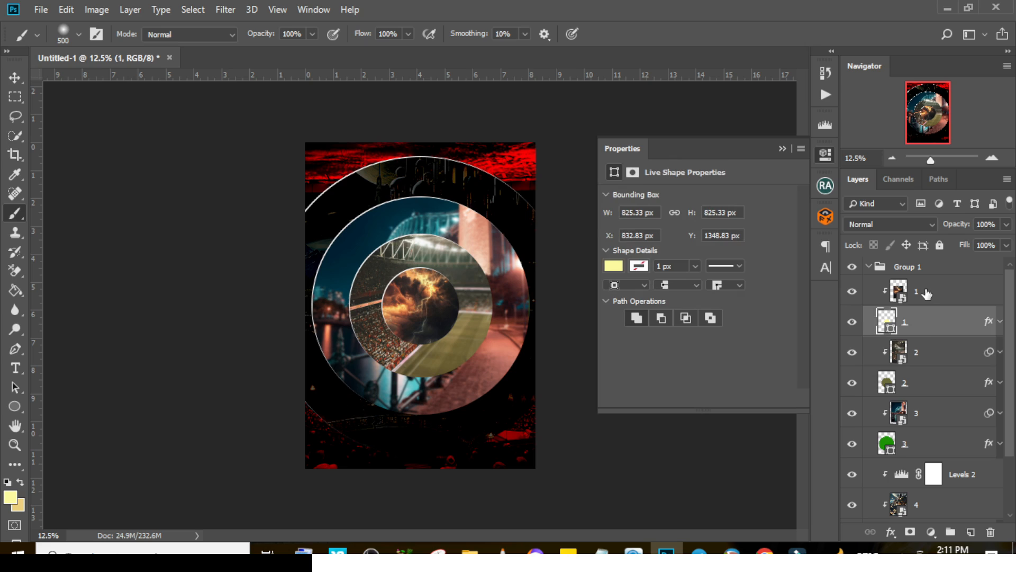
left_click(926, 294)
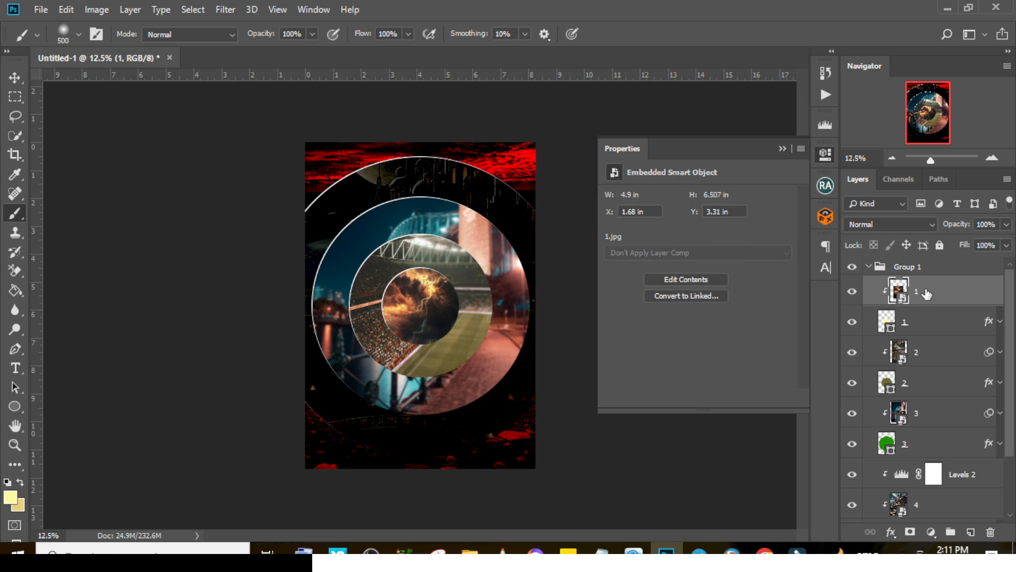
left_click(869, 266)
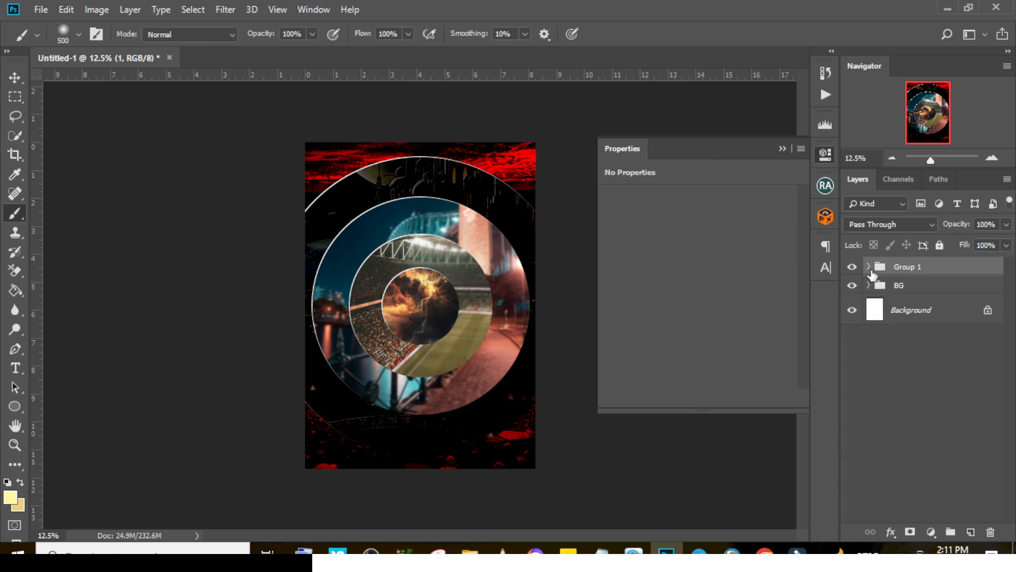
double_click(907, 268)
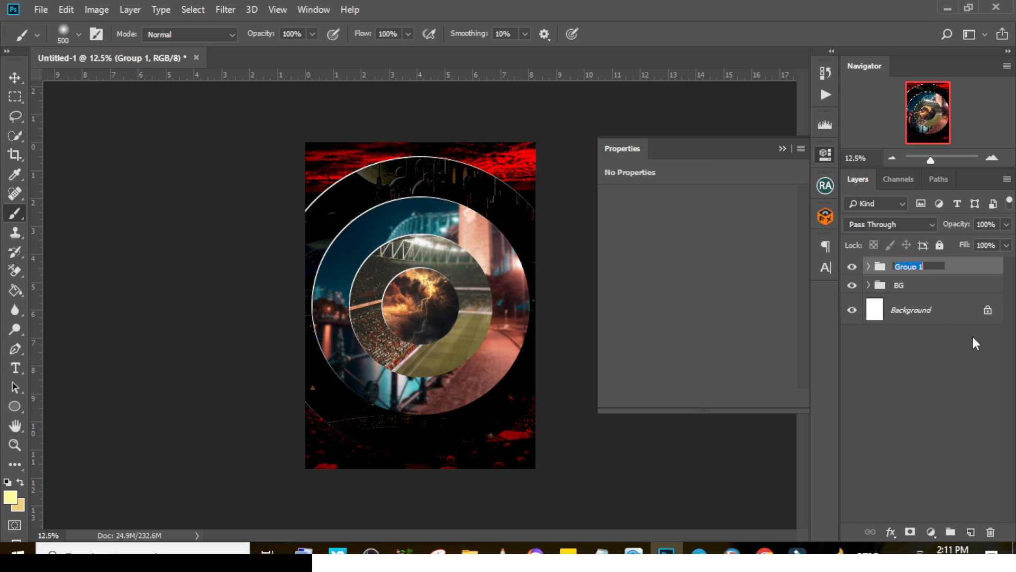
type("CIRCLES")
key("Return")
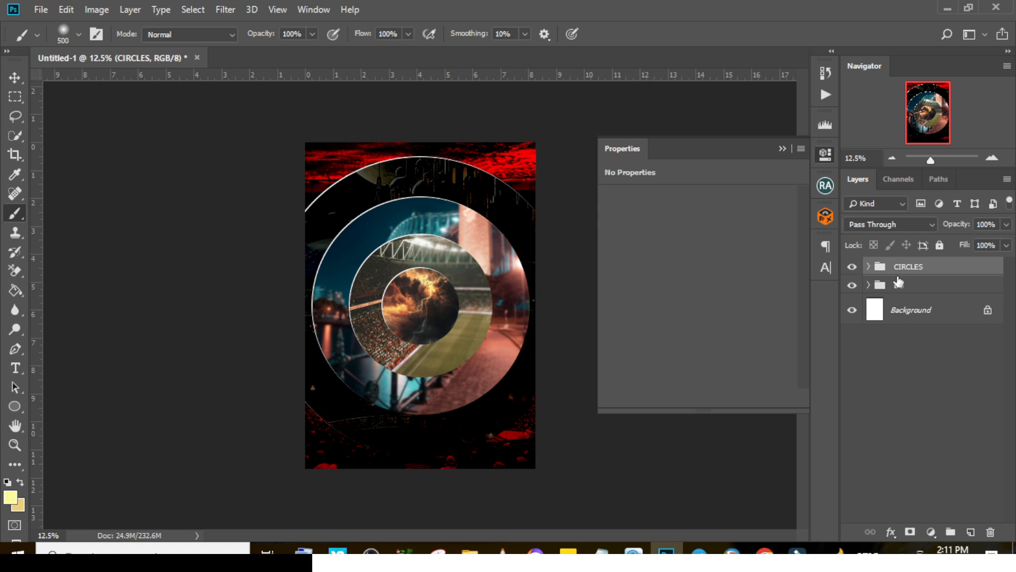
Step: Add a Vibrance adjustment layer above the CIRCLES group with vibrance set to +100
left_click(931, 532)
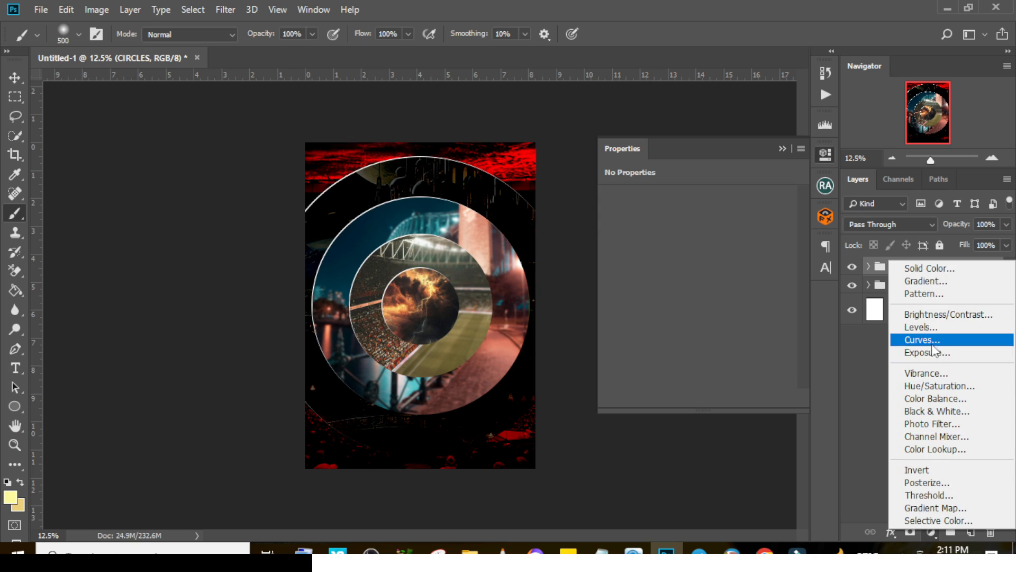
left_click(926, 373)
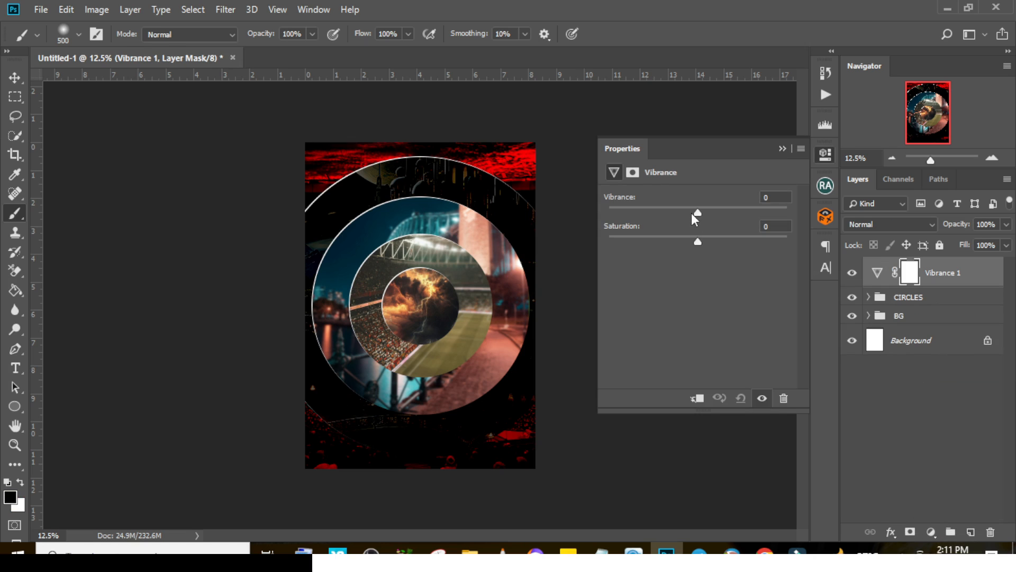
left_click_drag(776, 220, 792, 221)
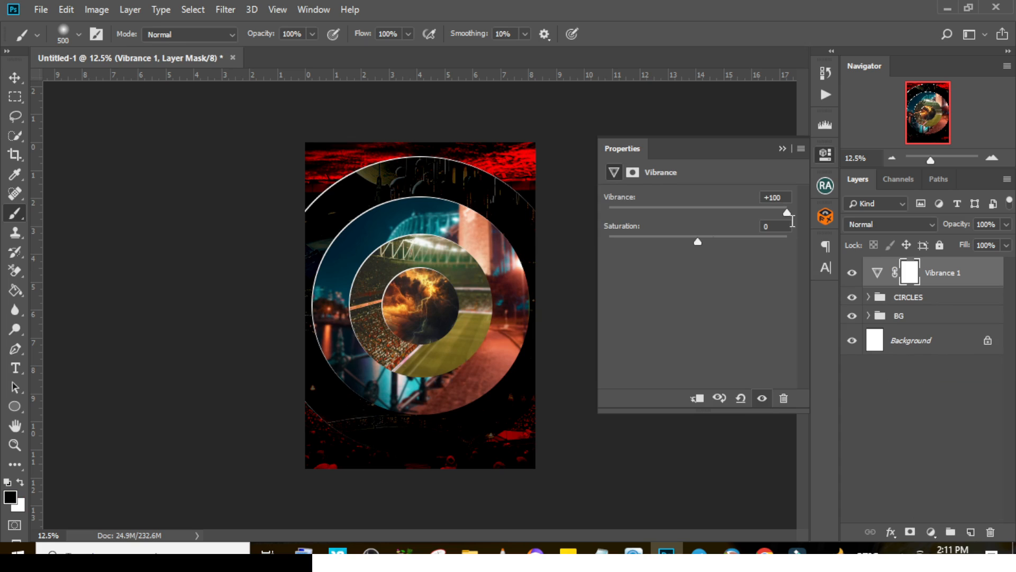
left_click(782, 151)
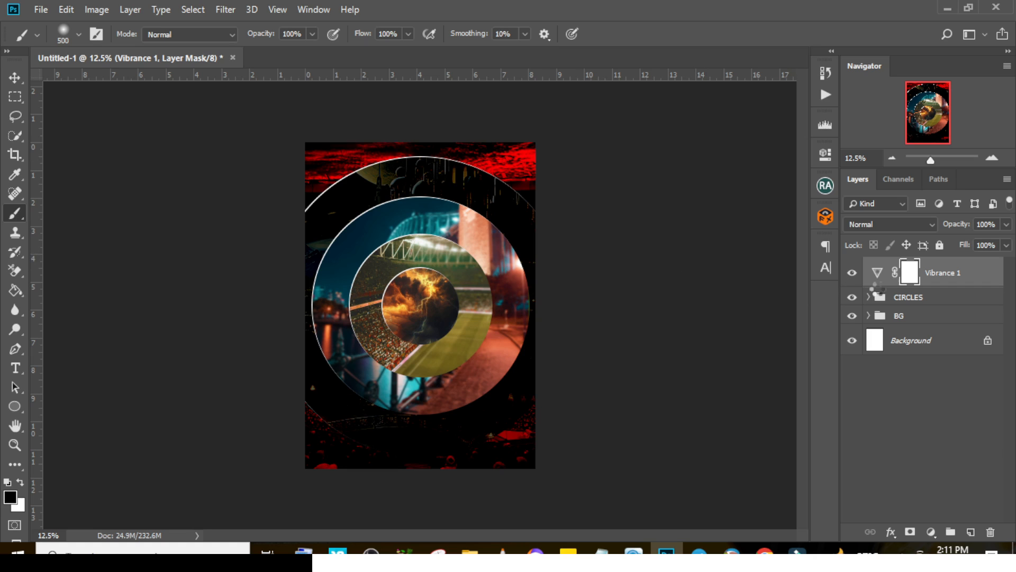
Step: Stamp all visible layers into a new layer above Vibrance 1 and convert it to a smart object
right_click(904, 274)
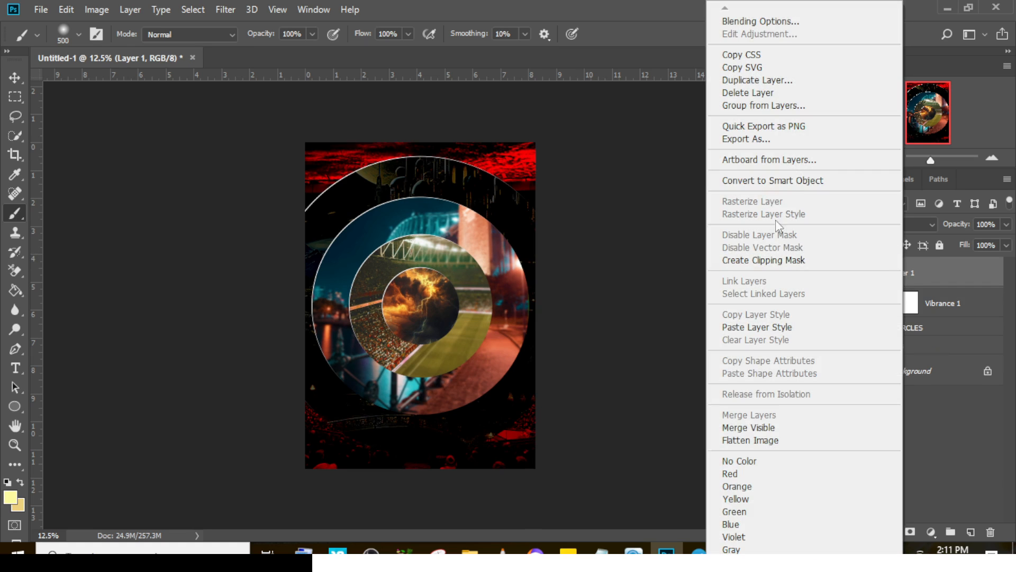
left_click(771, 180)
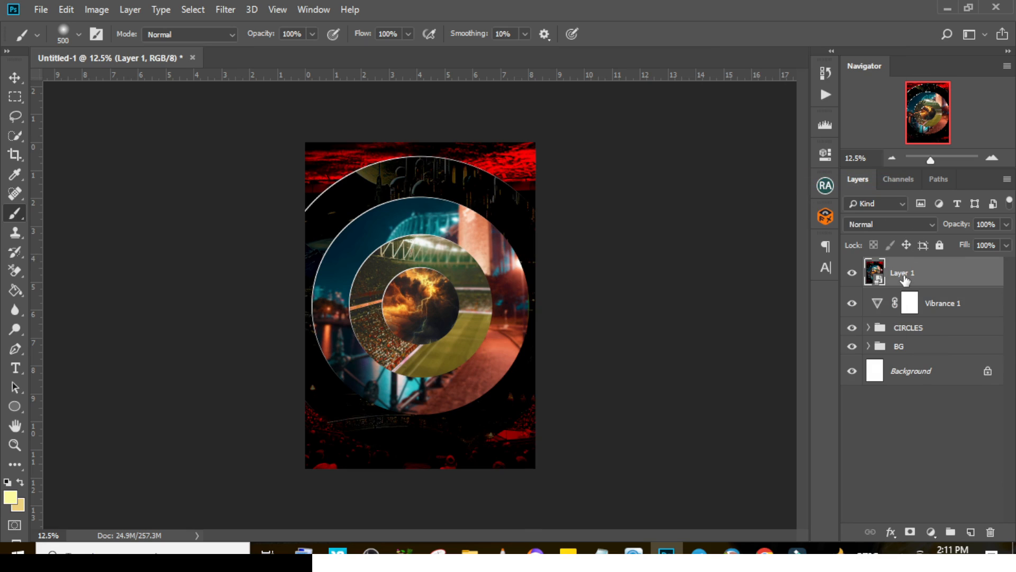
Step: In the Camera Raw Filter for Layer 1, set temperature +5, contrast +19, texture +40, clarity +41 and dehaze +9
left_click(225, 9)
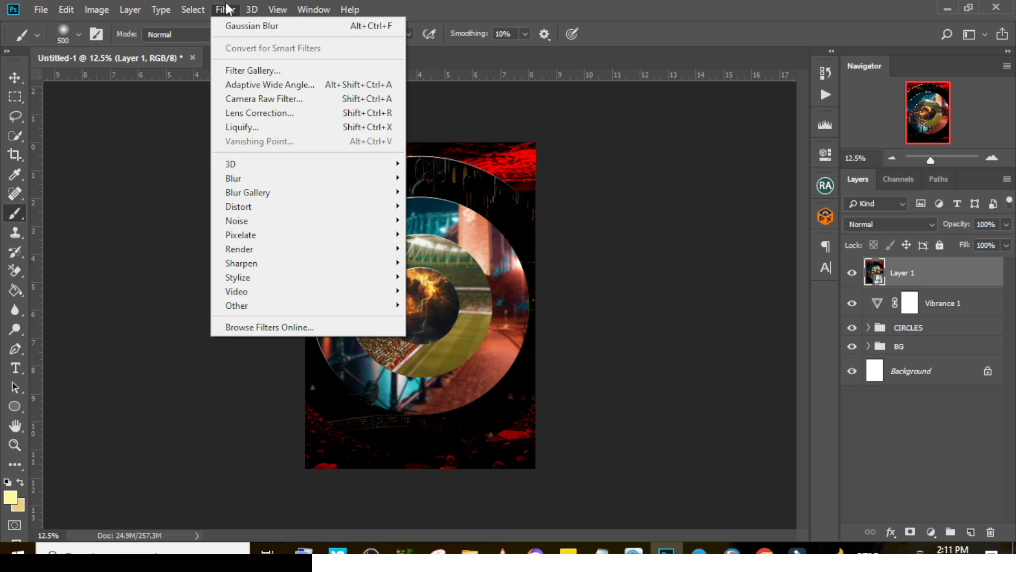
left_click(249, 99)
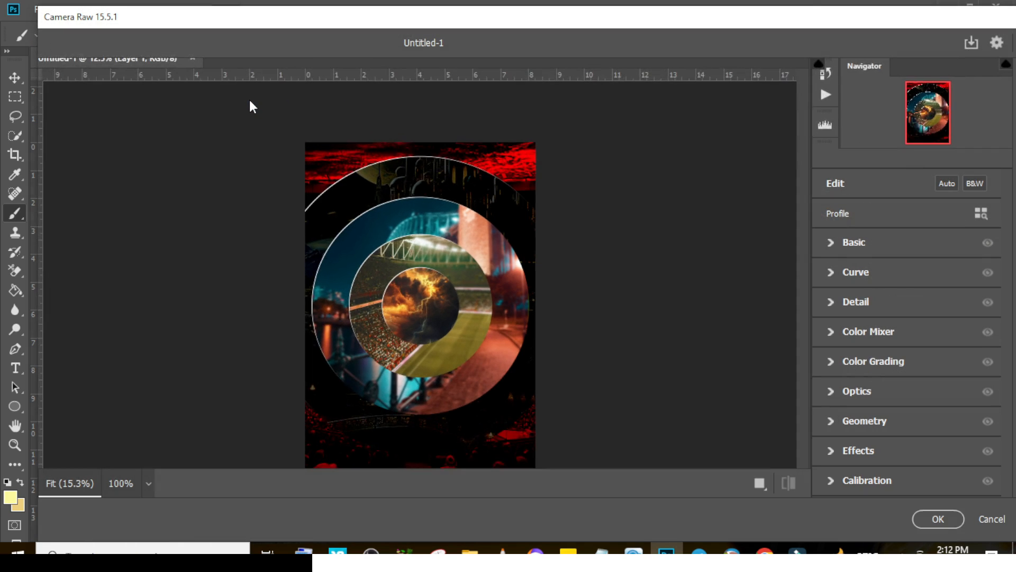
left_click(830, 244)
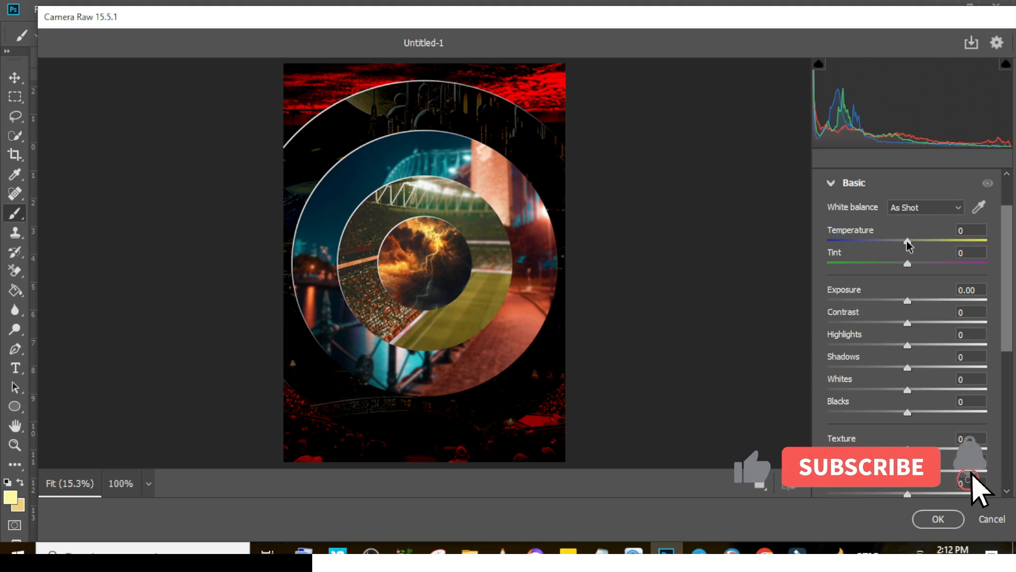
left_click_drag(906, 240, 911, 242)
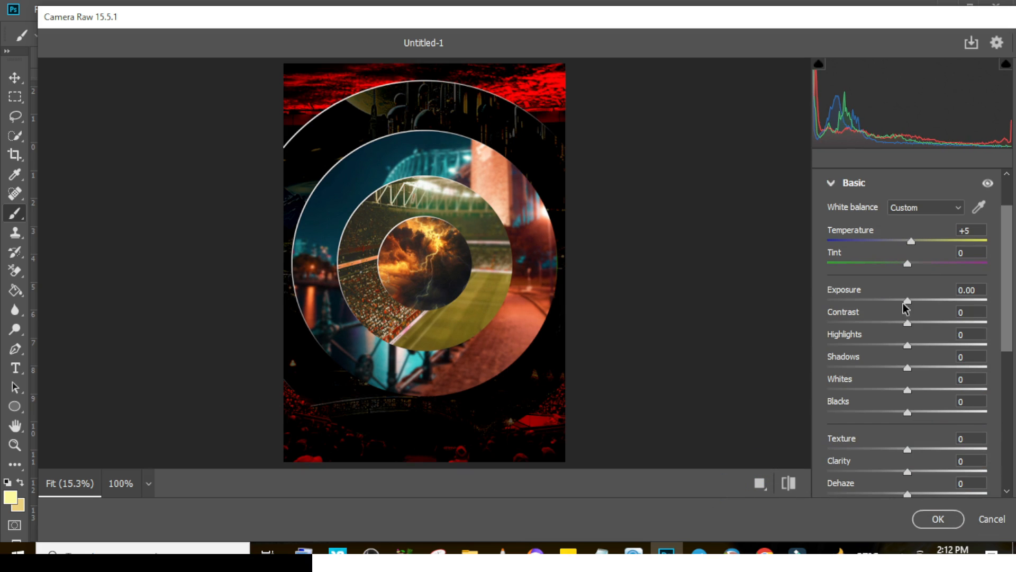
left_click_drag(909, 323, 923, 322)
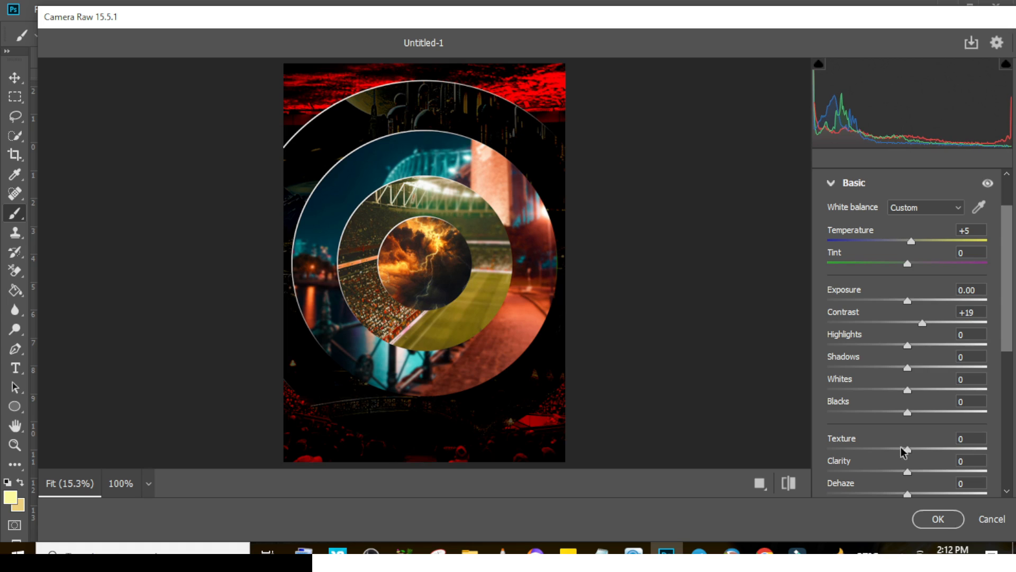
left_click_drag(907, 450, 913, 493)
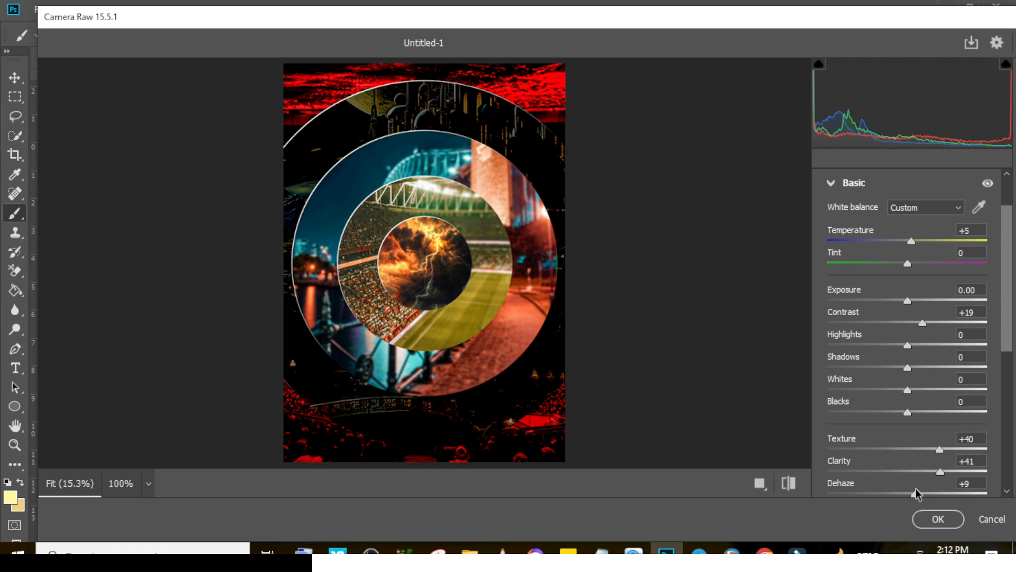
Step: Add a moderate amount of grain to Layer 1 in Camera Raw, apply the filter and collapse the layer's filter list
left_click(832, 183)
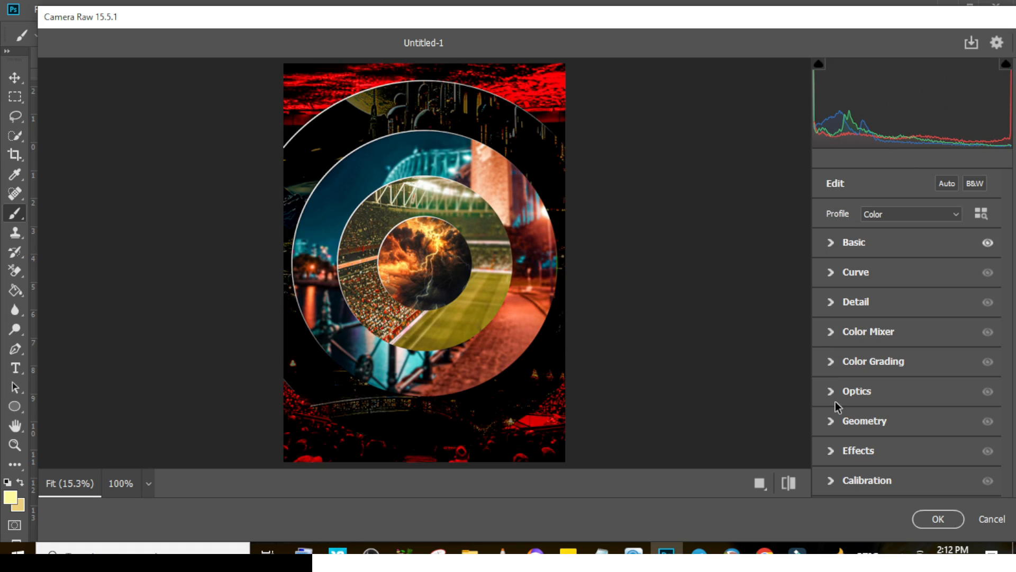
left_click(832, 451)
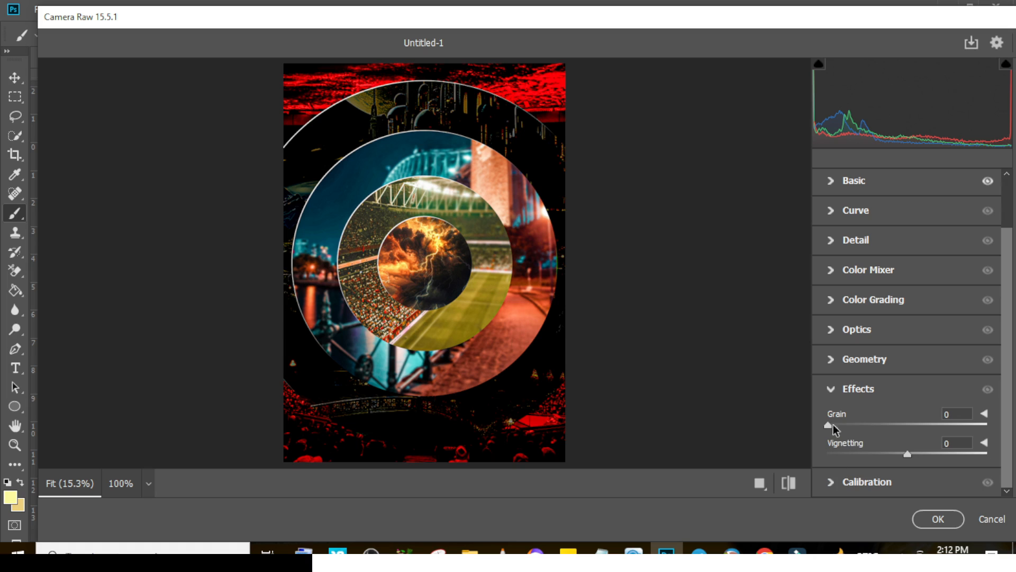
left_click_drag(829, 423, 901, 424)
left_click(934, 520)
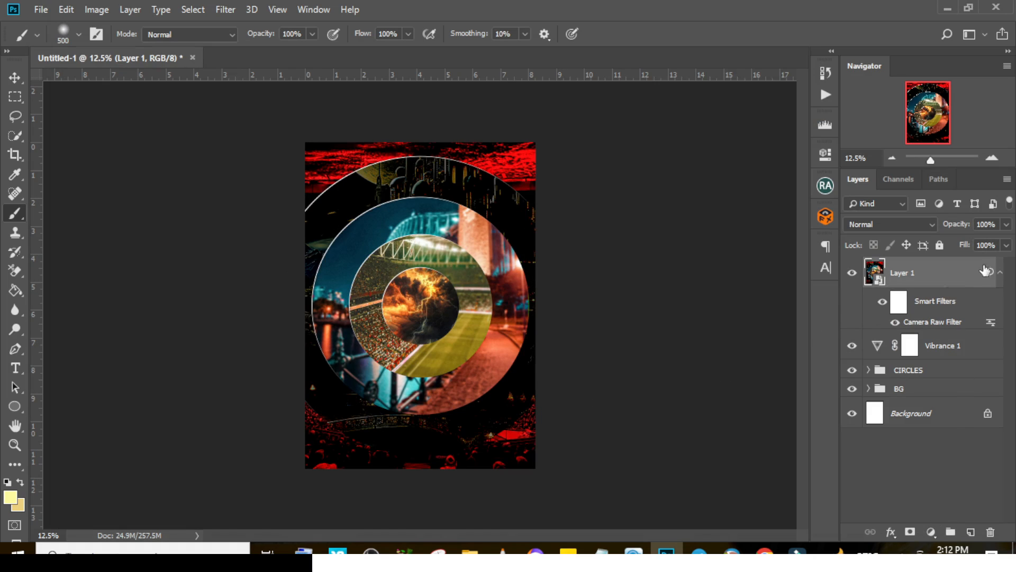
left_click(999, 274)
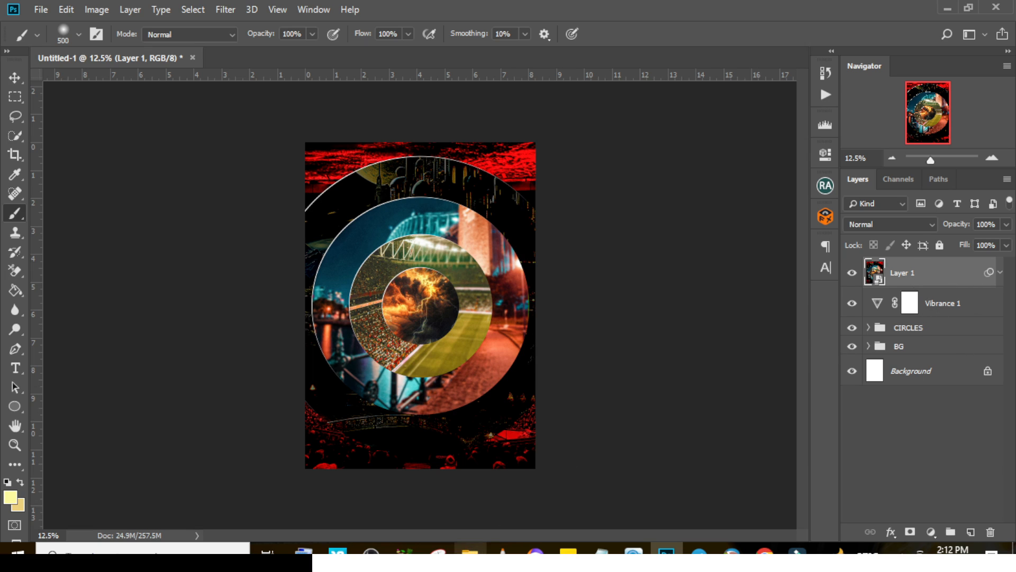
Step: Place the Bruno Fernandes player render, scale it down over the circles and nudge it towards the lower edge of the page
left_click(470, 550)
left_click_drag(756, 129, 473, 343)
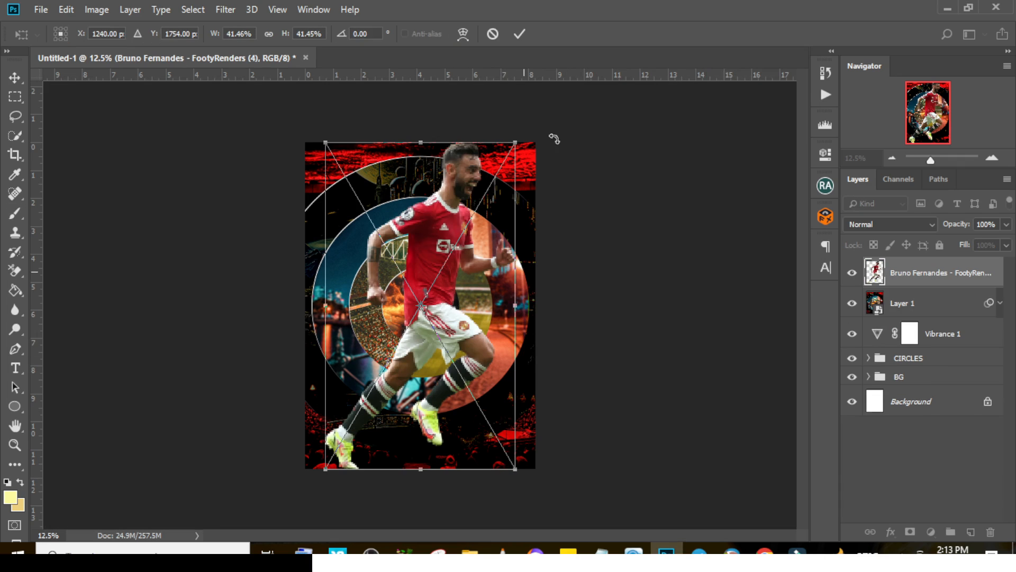
left_click_drag(514, 144, 454, 245)
key("Return")
key("shift+Down")
key("shift+Down")
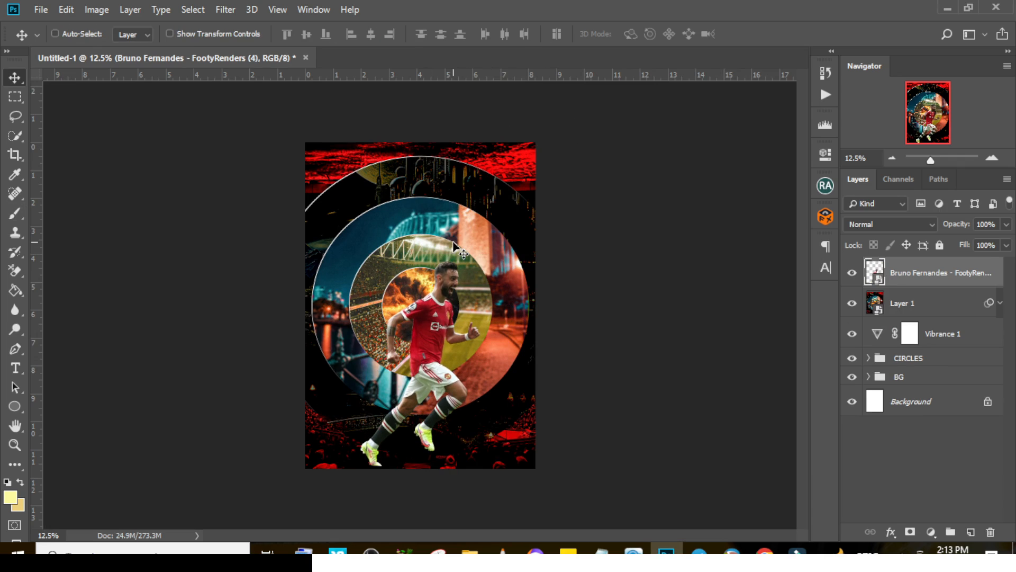
Step: Group the player layer and name the group IMAGE
key("ctrl+g")
double_click(902, 268)
type("IMAGE")
key("Return")
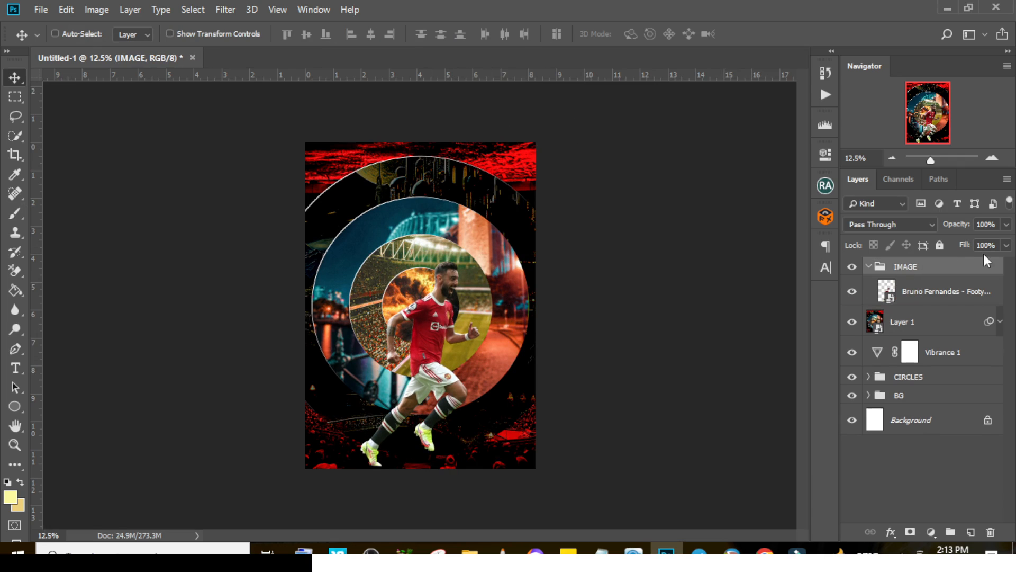
Step: Duplicate the player layer inside the IMAGE group, naming the original 1 and the copy above it BLUR
left_click(932, 291)
key("ctrl+j")
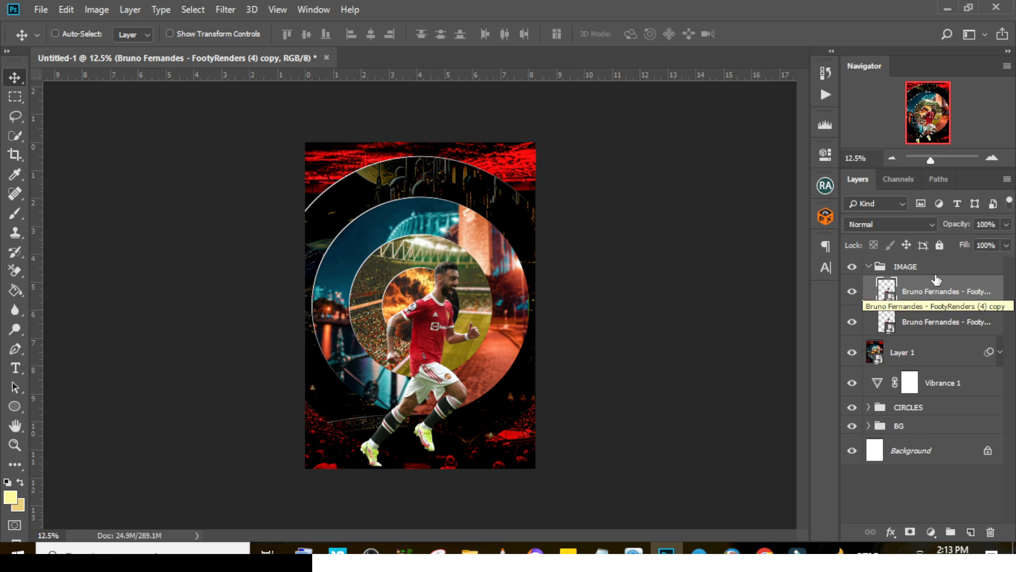
left_click(912, 325)
double_click(912, 324)
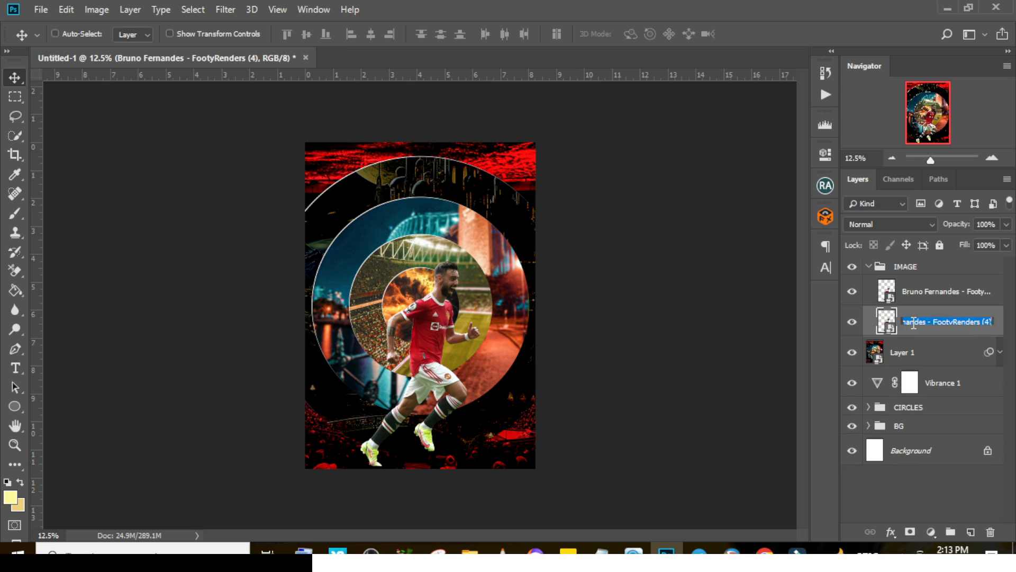
type("1")
key("Return")
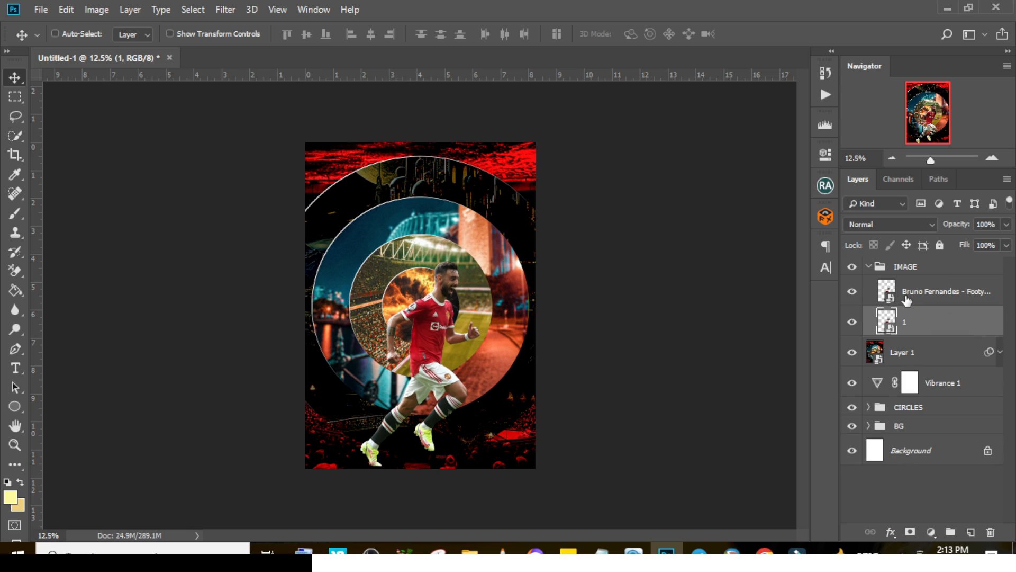
double_click(908, 300)
type("BL")
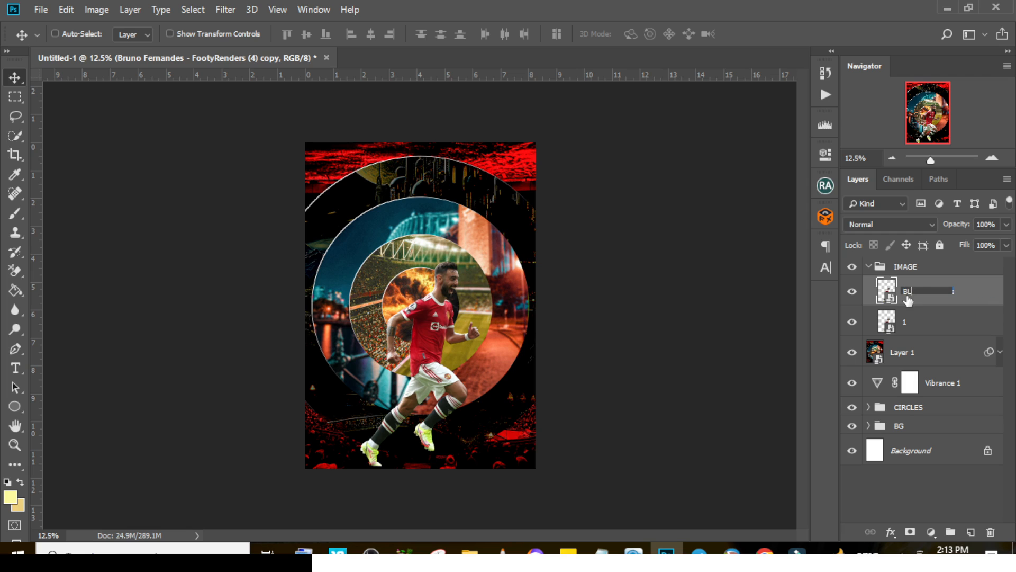
type("UR")
key("Return")
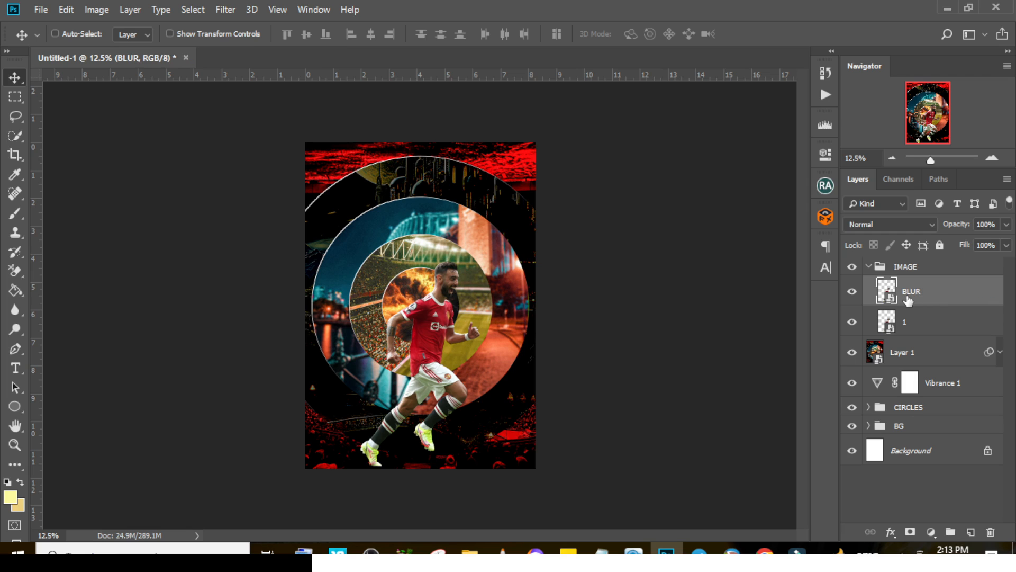
Step: Hide BLUR and apply a Camera Raw Filter to layer 1 with temperature +7, exposure +0.15, contrast +27, texture +63 and clarity +41
left_click(914, 327)
left_click(852, 291)
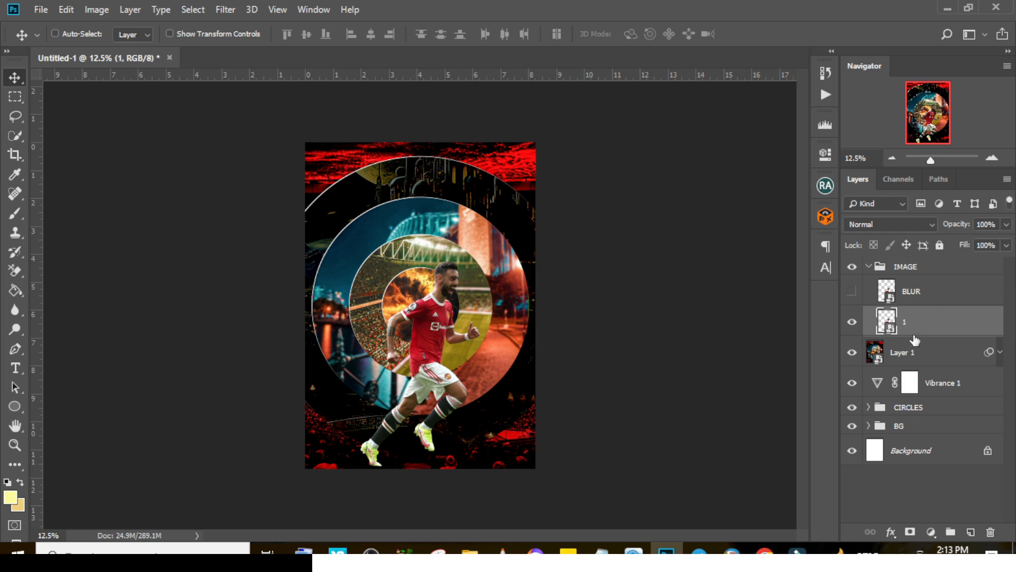
left_click(228, 11)
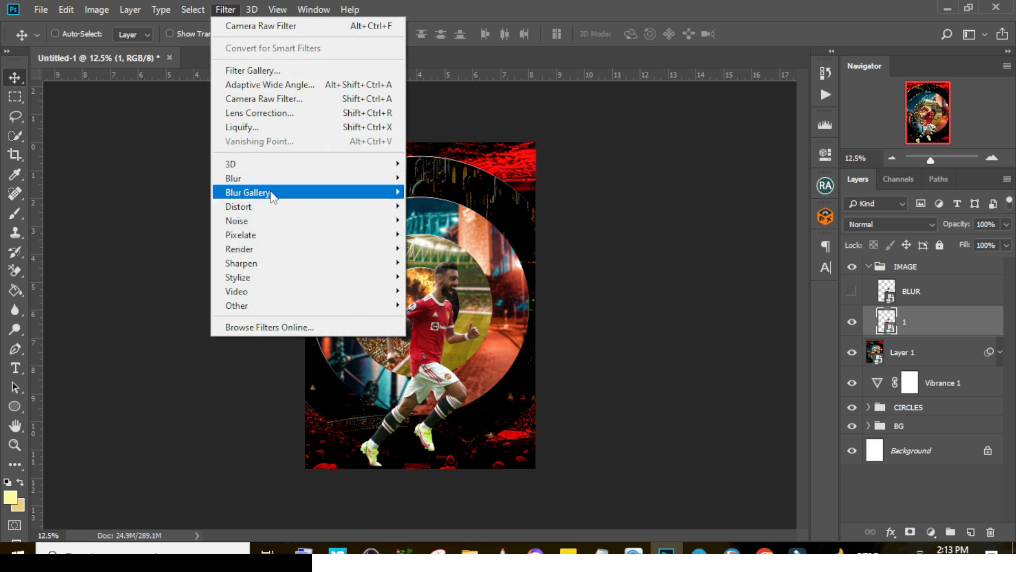
left_click(263, 100)
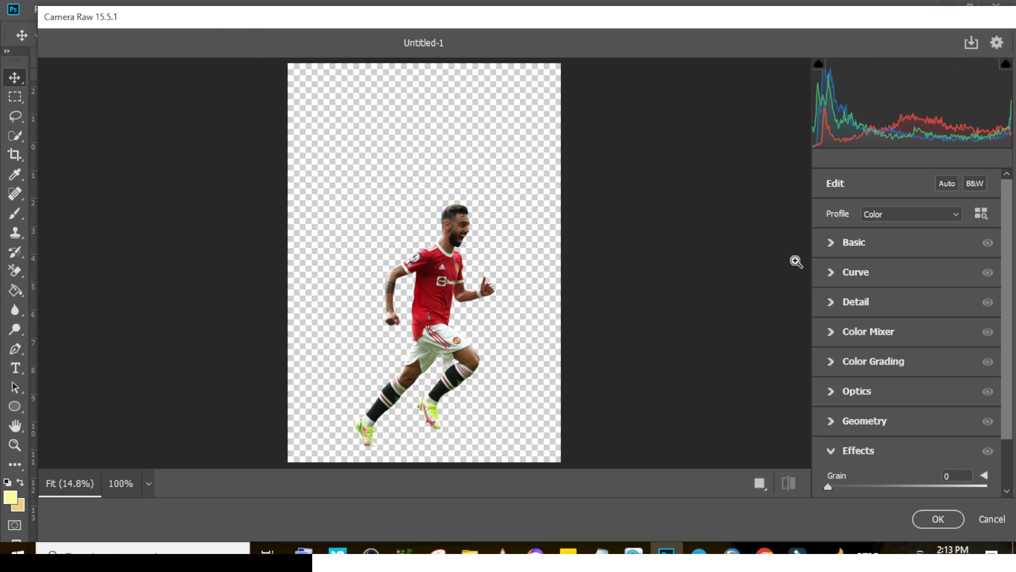
left_click(835, 245)
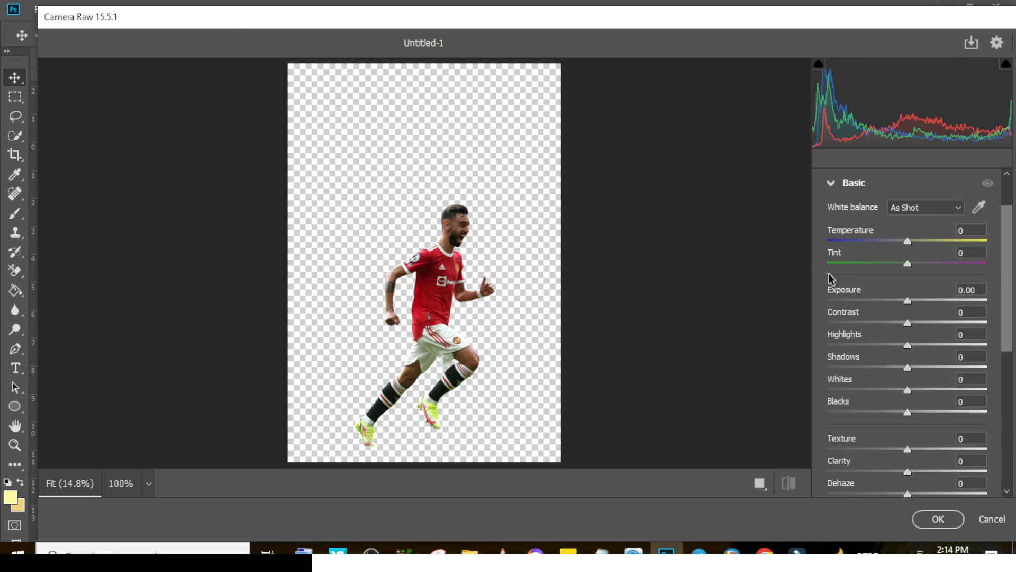
left_click_drag(910, 240, 914, 240)
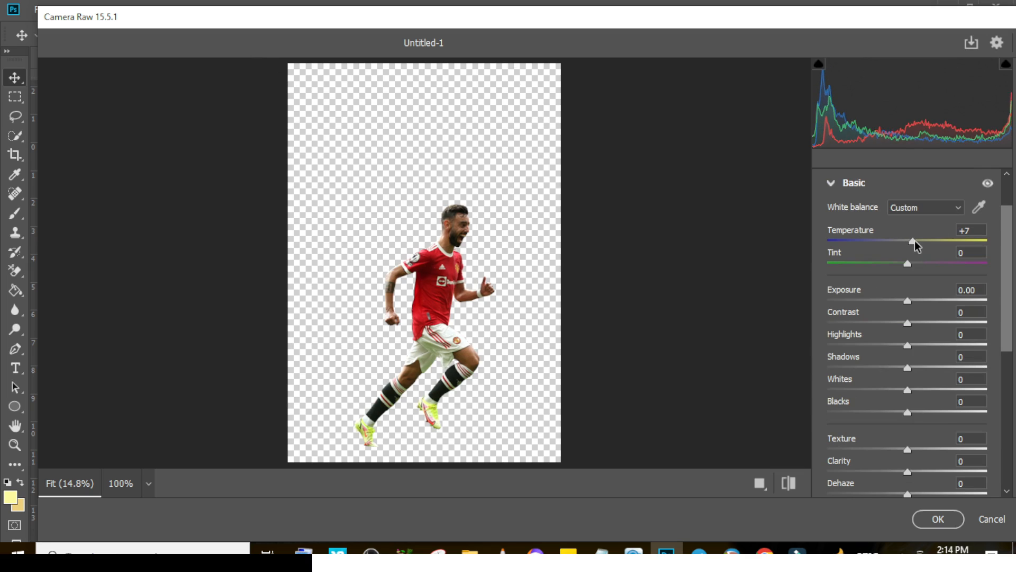
left_click_drag(907, 300, 929, 324)
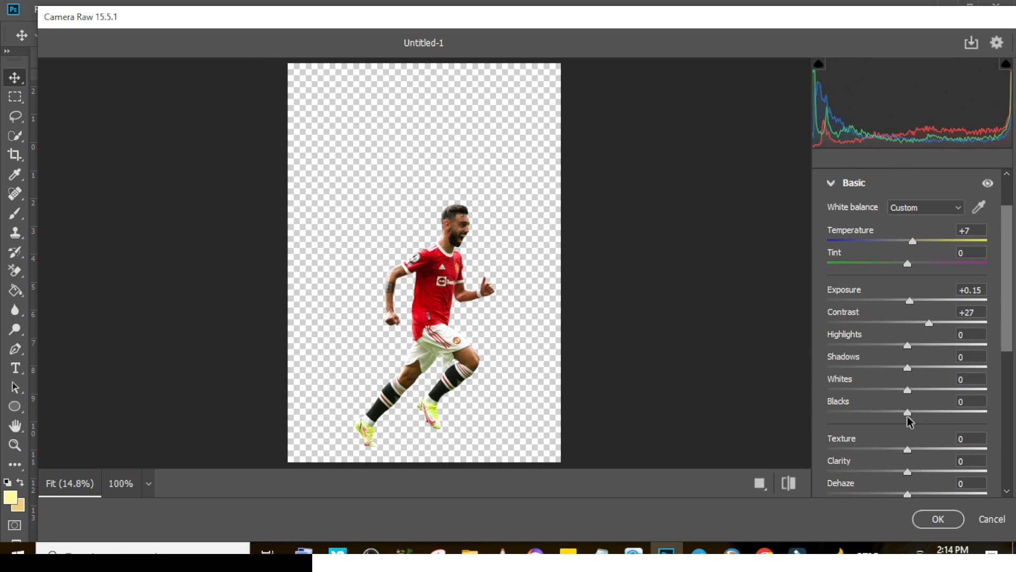
left_click_drag(907, 449, 958, 450)
left_click_drag(907, 472, 942, 475)
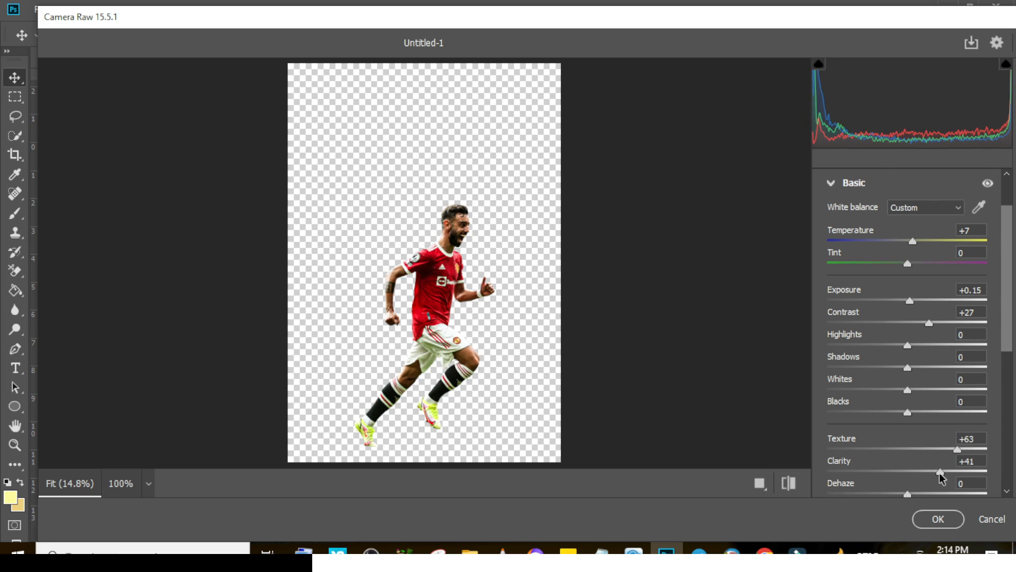
left_click(940, 521)
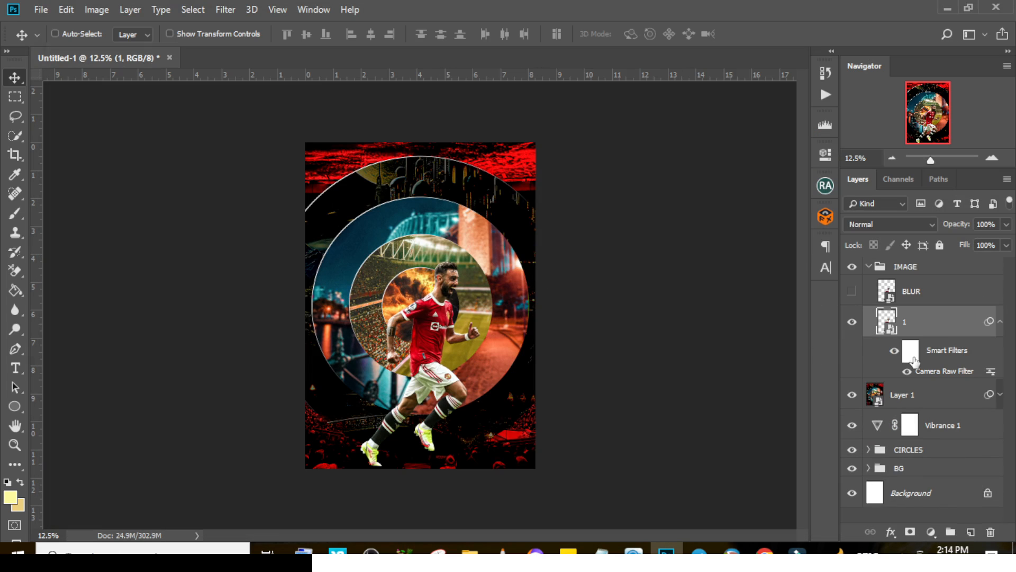
left_click(1000, 323)
Step: Show the BLUR layer again and apply a Motion Blur to it with angle 0° and distance 55 pixels
left_click(865, 296)
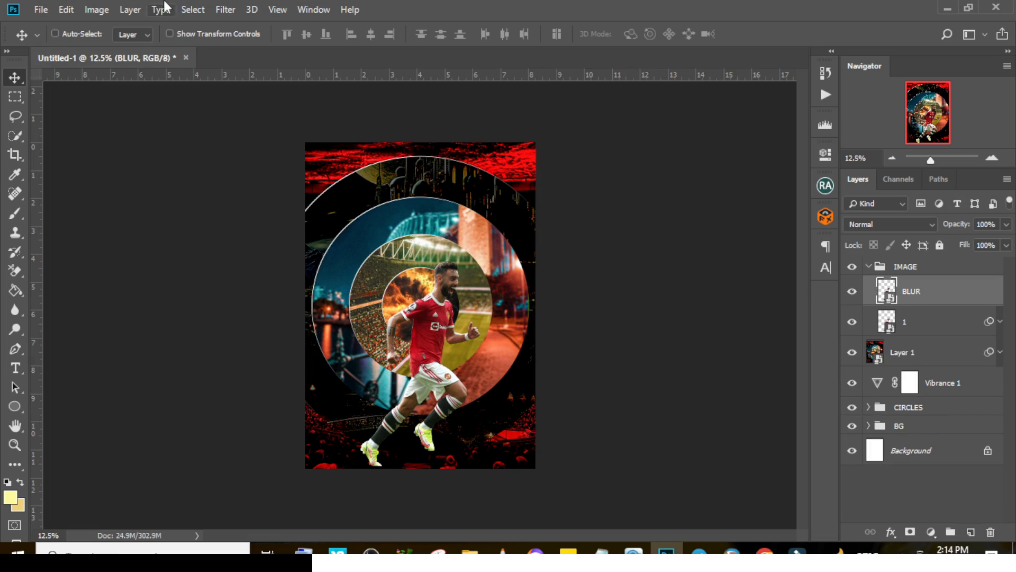
left_click(225, 11)
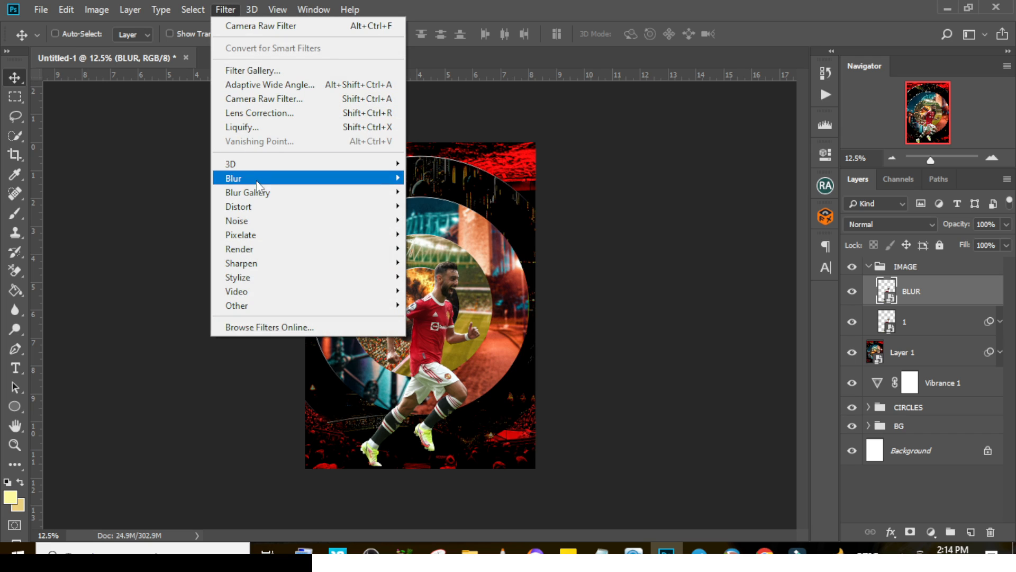
mouse_move(257, 180)
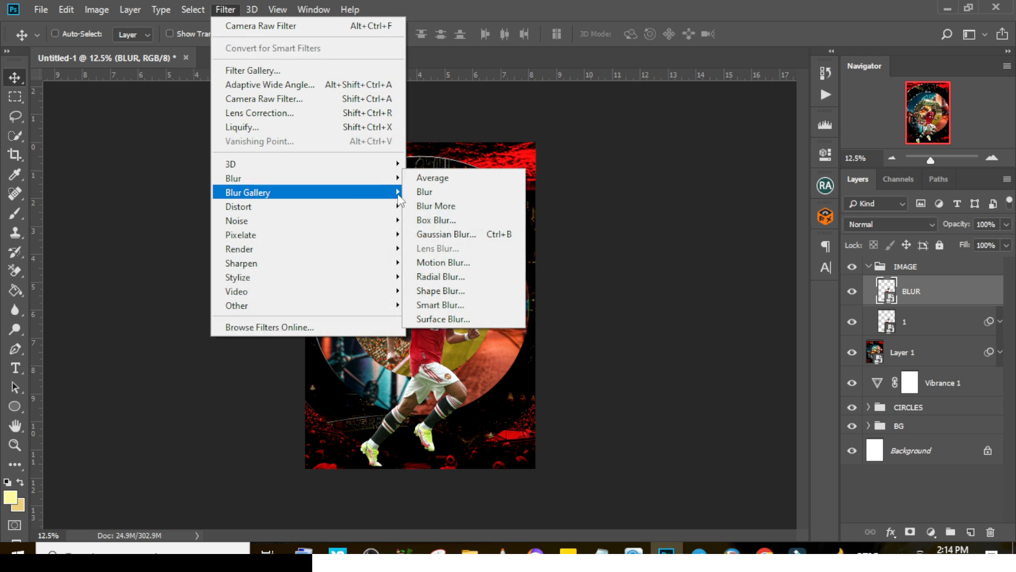
left_click(441, 263)
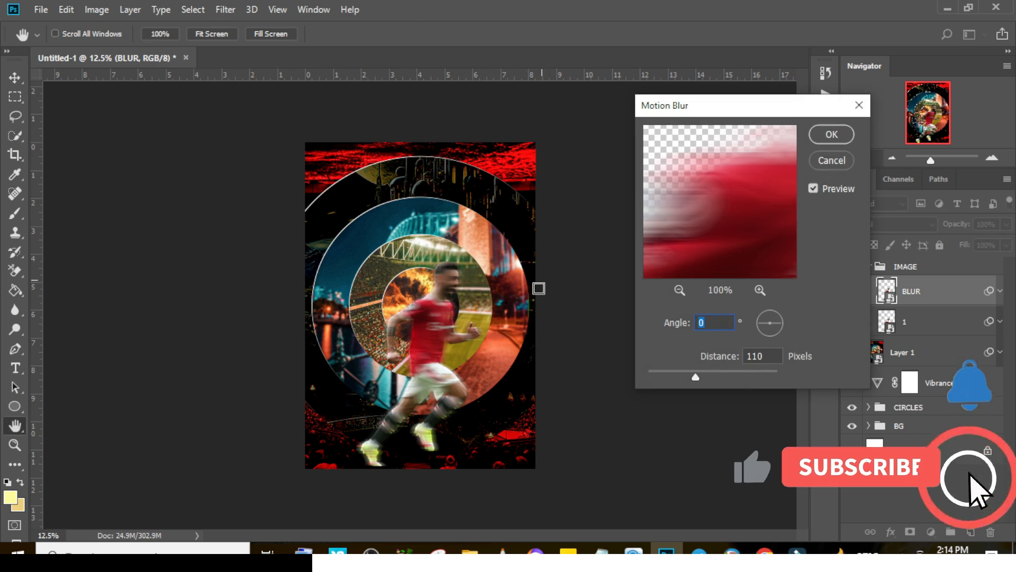
left_click_drag(771, 354, 737, 351)
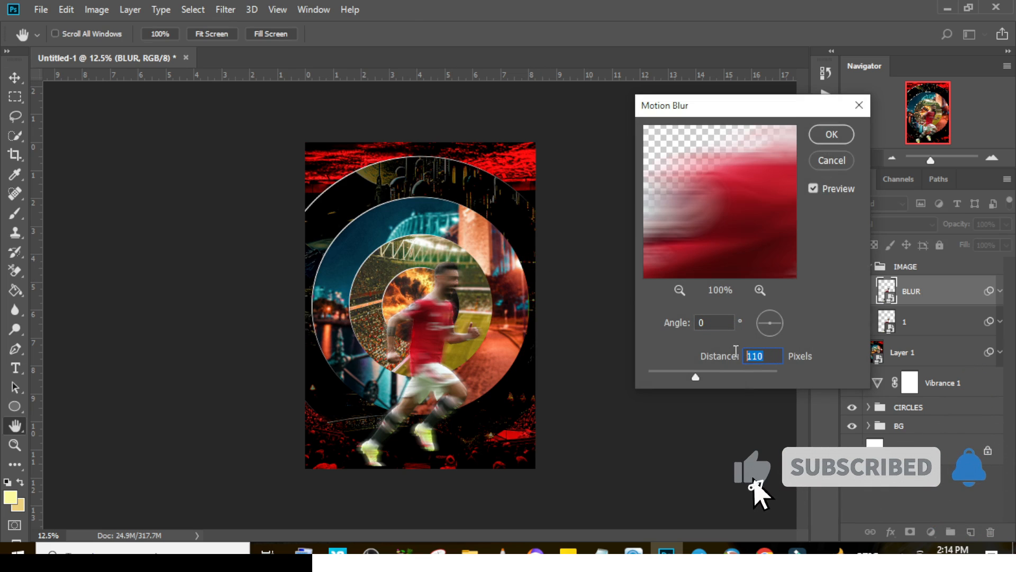
type("55")
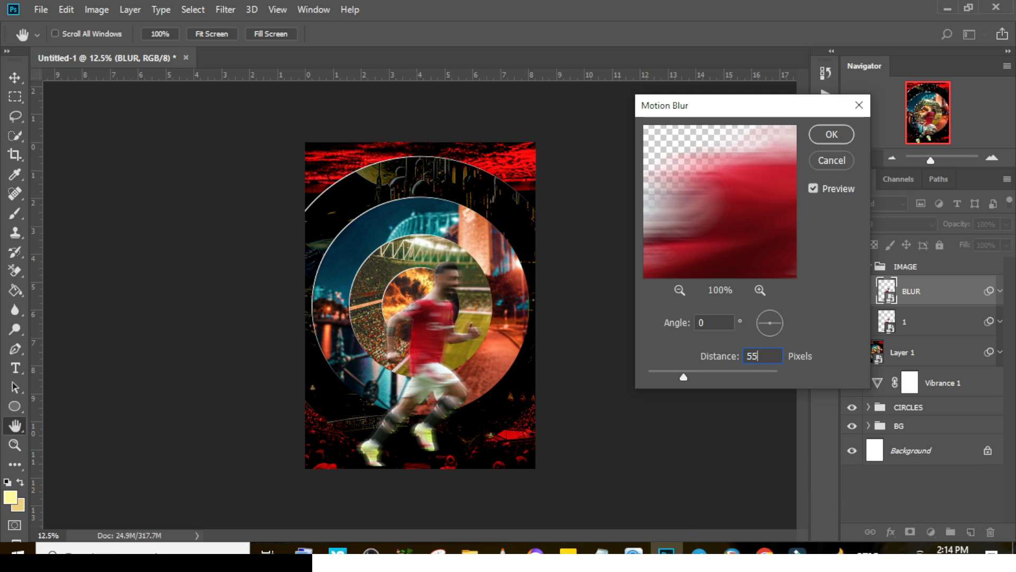
key("Return")
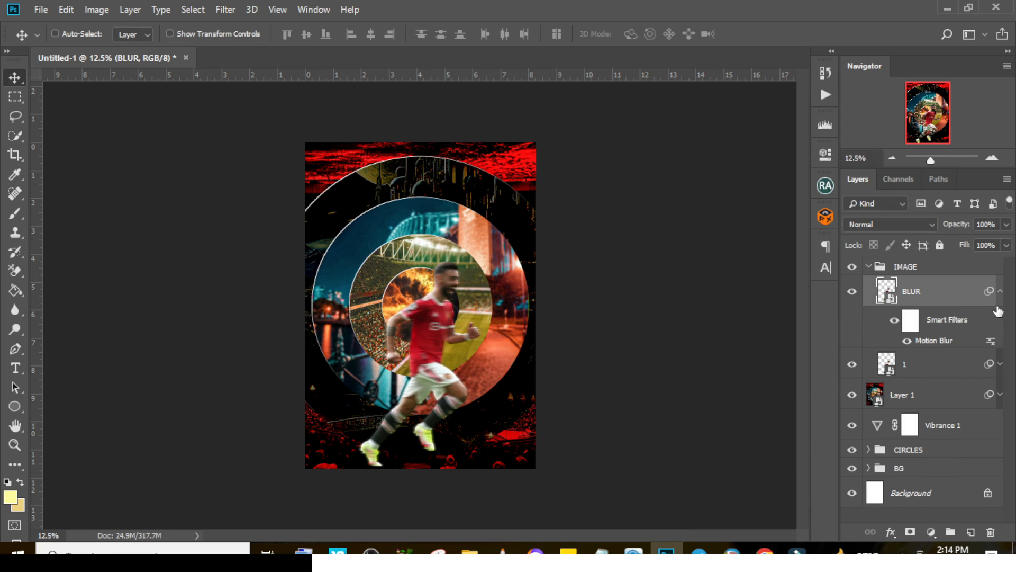
Step: Add a fully black layer mask to the BLUR layer and set white as the Brush foreground colour
left_click(999, 290)
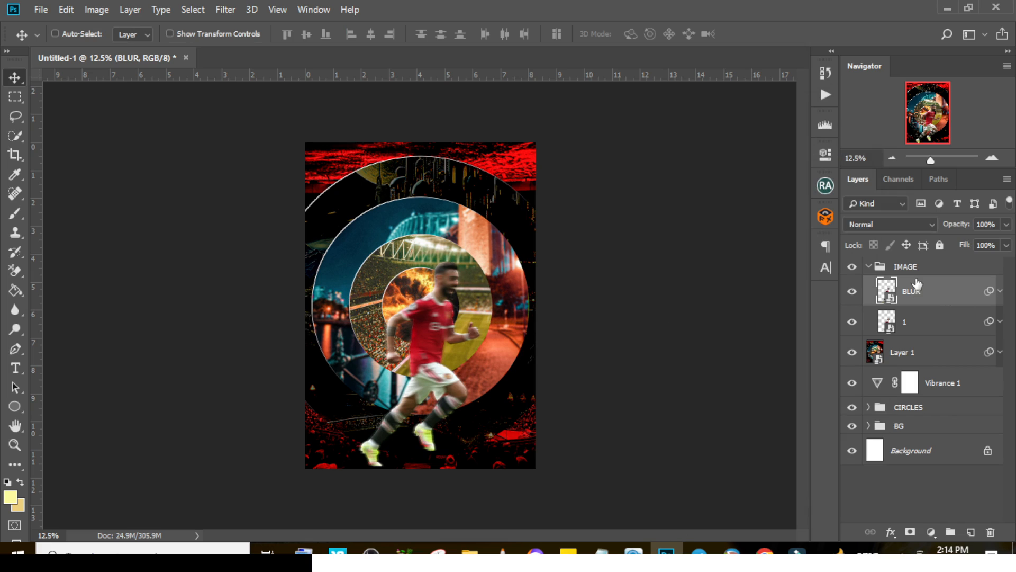
left_click(910, 532, "alt")
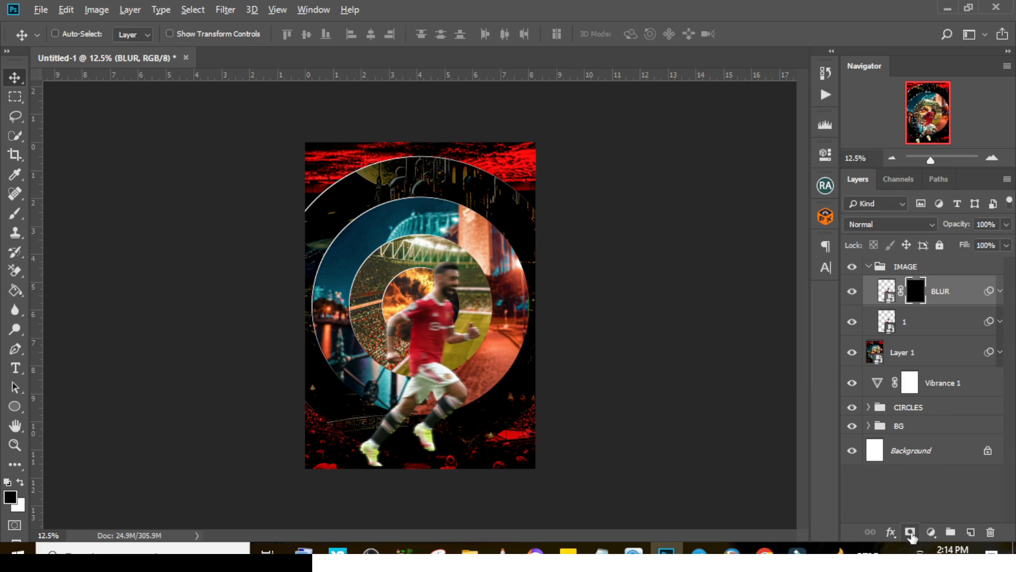
left_click(15, 213)
left_click(19, 483)
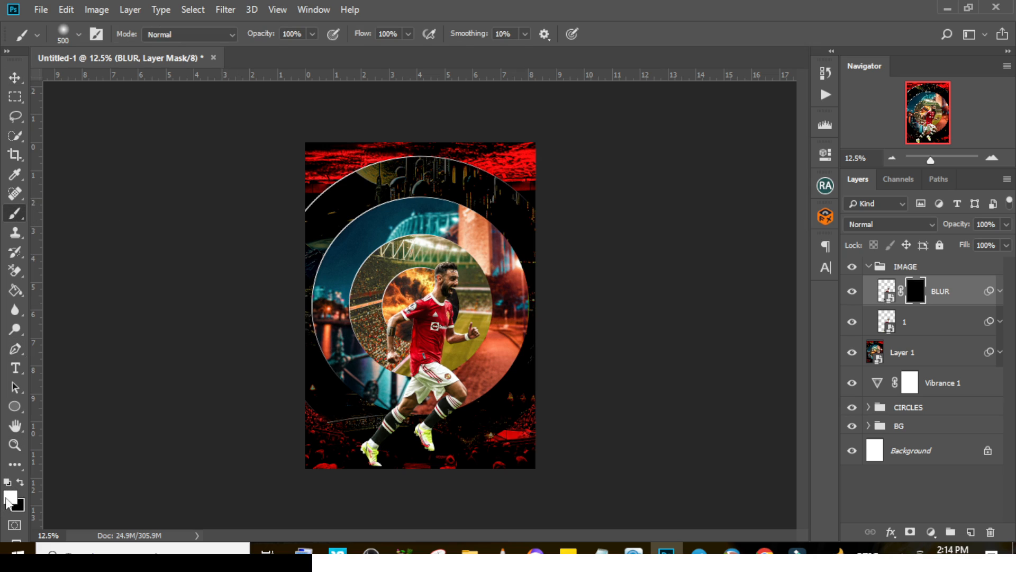
Step: Paint white on the BLUR mask with a soft 100 px brush over the player's trailing arm and the back edge of his shirt
left_click(79, 35)
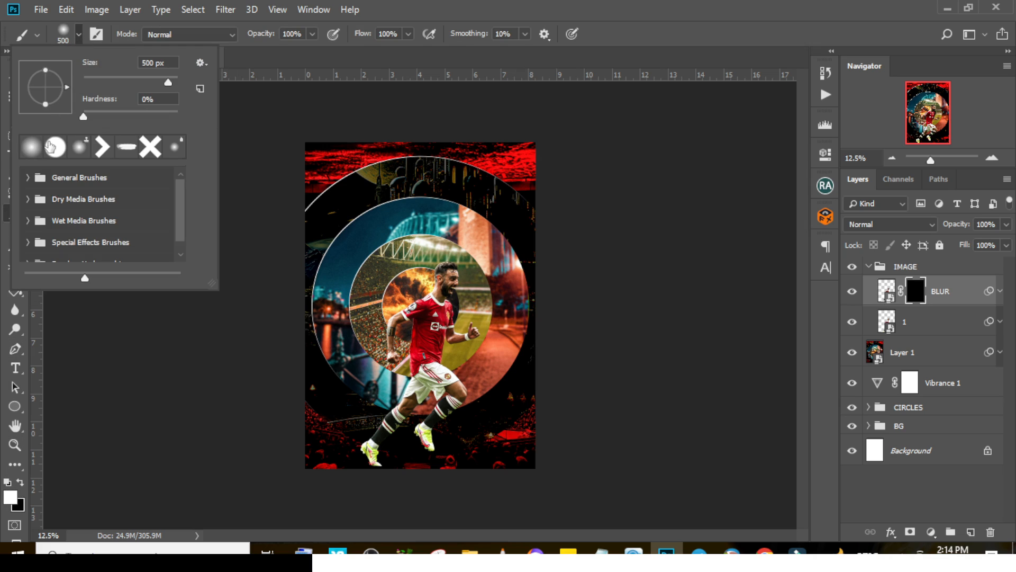
left_click(912, 292)
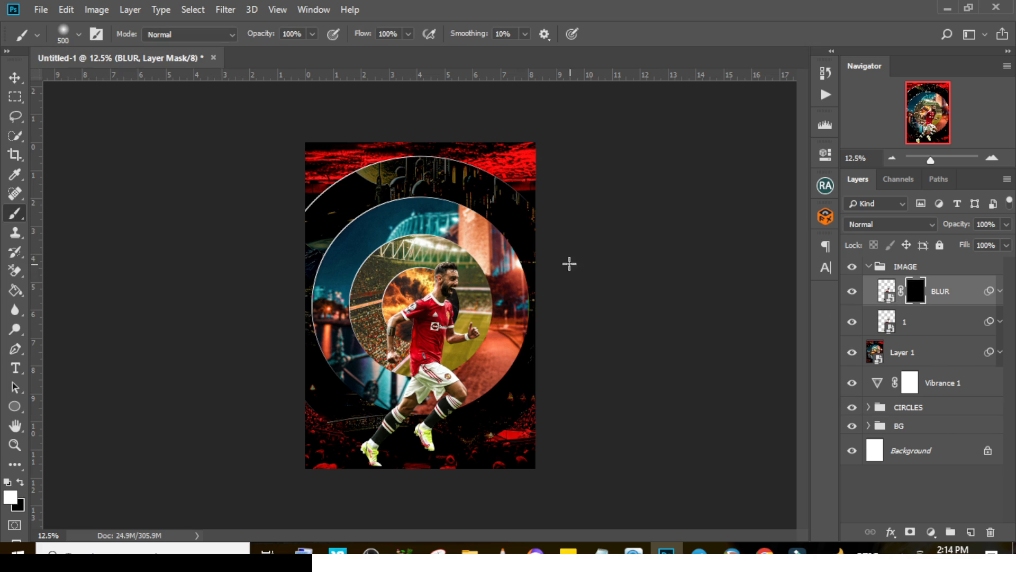
key("bracketleft")
key("bracketleft")
key("ctrl+plus")
key("ctrl+plus")
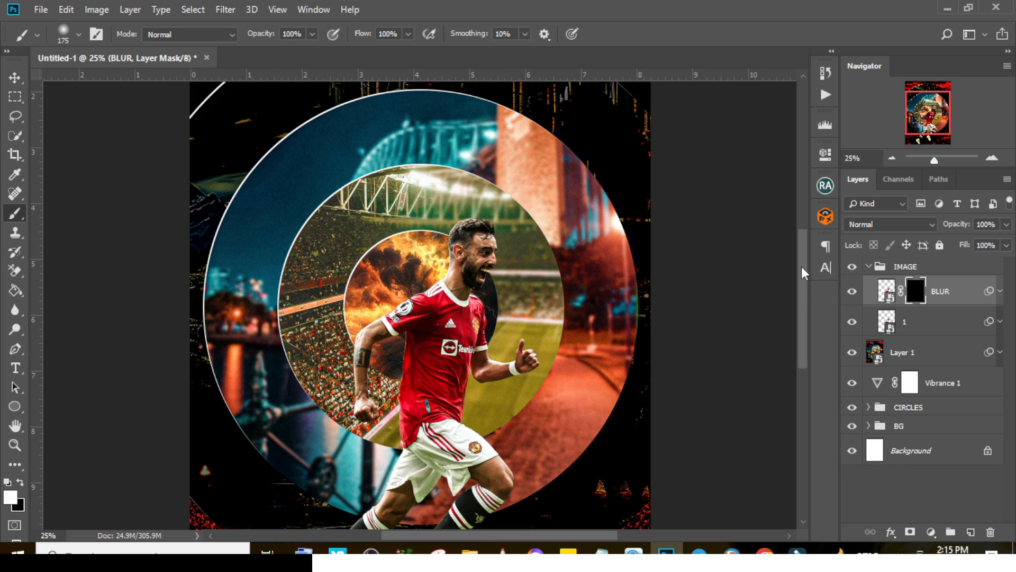
left_click_drag(802, 266, 802, 292)
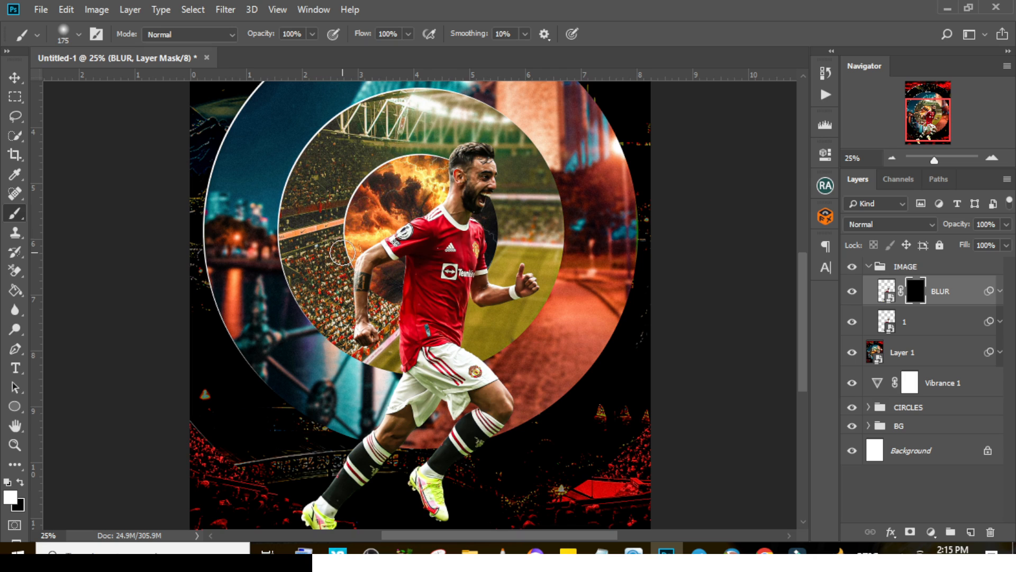
key("bracketleft")
key("bracketleft")
scroll(342, 253, "up", 1)
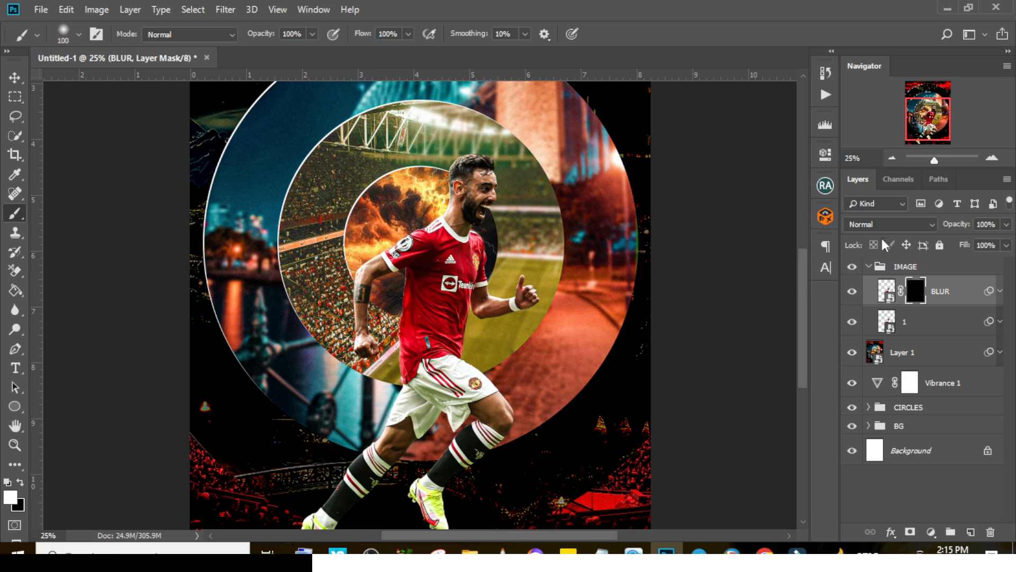
scroll(802, 279, "down", 3)
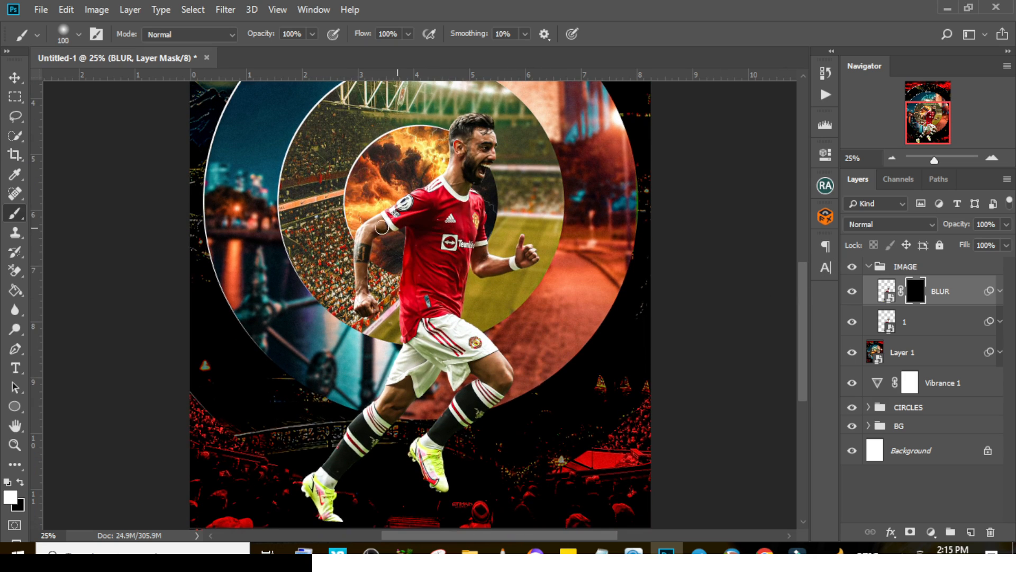
mouse_move(368, 218)
left_mouse_down()
mouse_move(355, 307)
mouse_move(361, 316)
mouse_move(373, 301)
mouse_move(375, 333)
mouse_move(411, 313)
left_mouse_up()
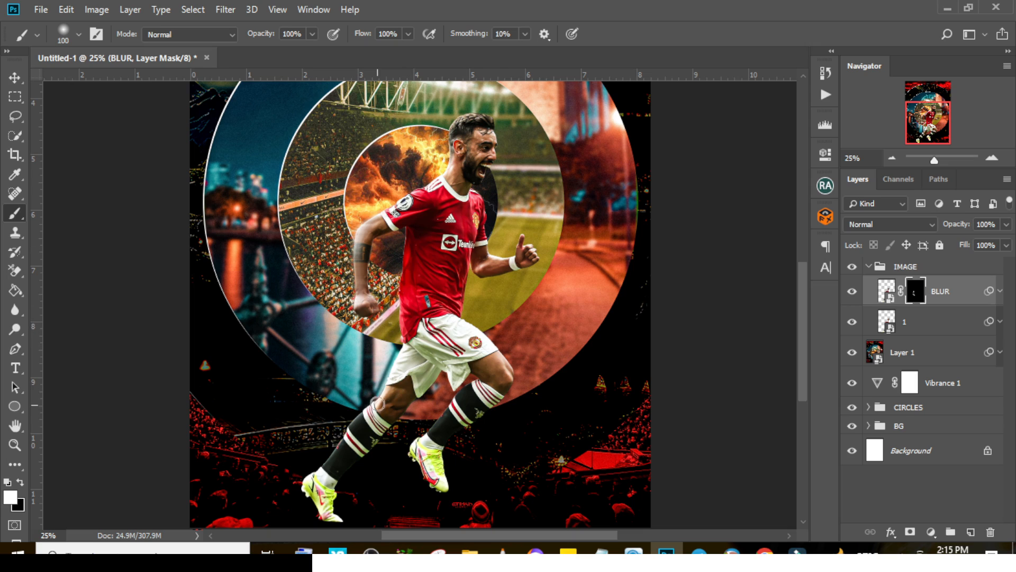
Step: Continue painting white on the BLUR mask along the player's legs and boots to reveal the motion blur there
mouse_move(377, 404)
left_mouse_down()
mouse_move(289, 495)
mouse_move(330, 478)
mouse_move(290, 464)
mouse_move(320, 476)
mouse_move(287, 492)
left_mouse_up()
key("x")
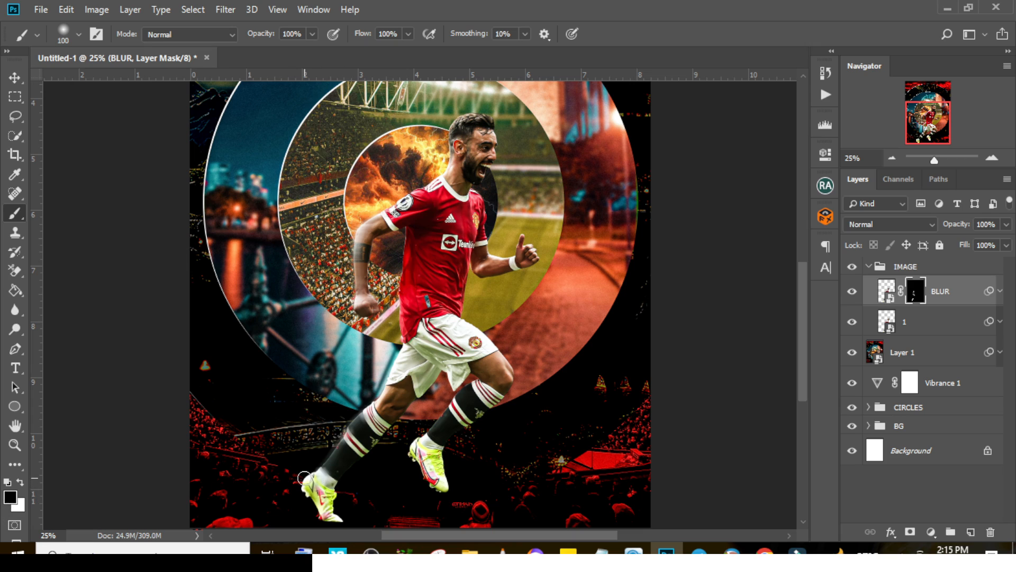
key("x")
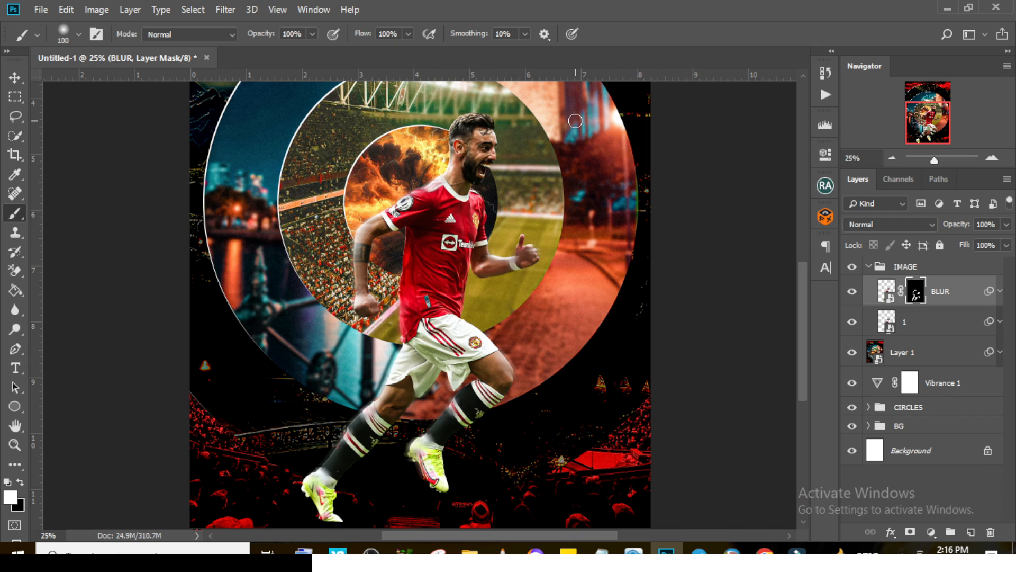
key("ctrl+minus")
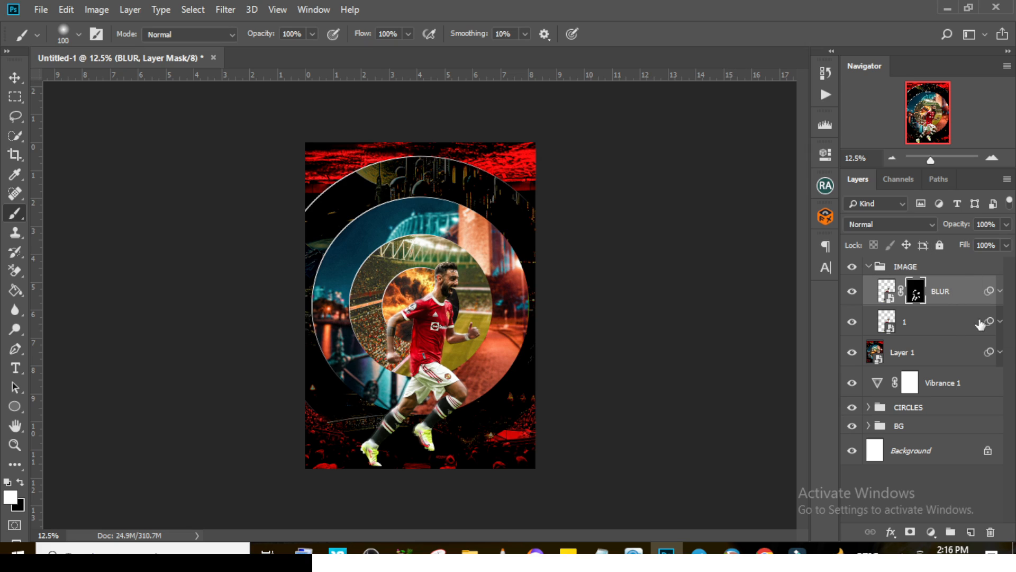
Step: Create a new empty layer above BLUR in the IMAGE group and pick a pale yellow foreground colour
left_click(963, 285)
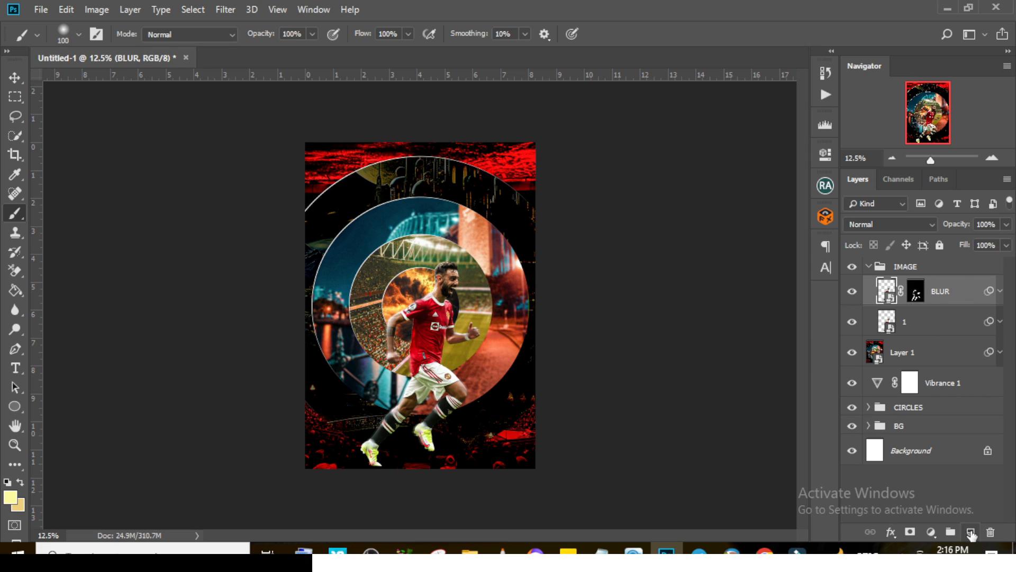
left_click(971, 532)
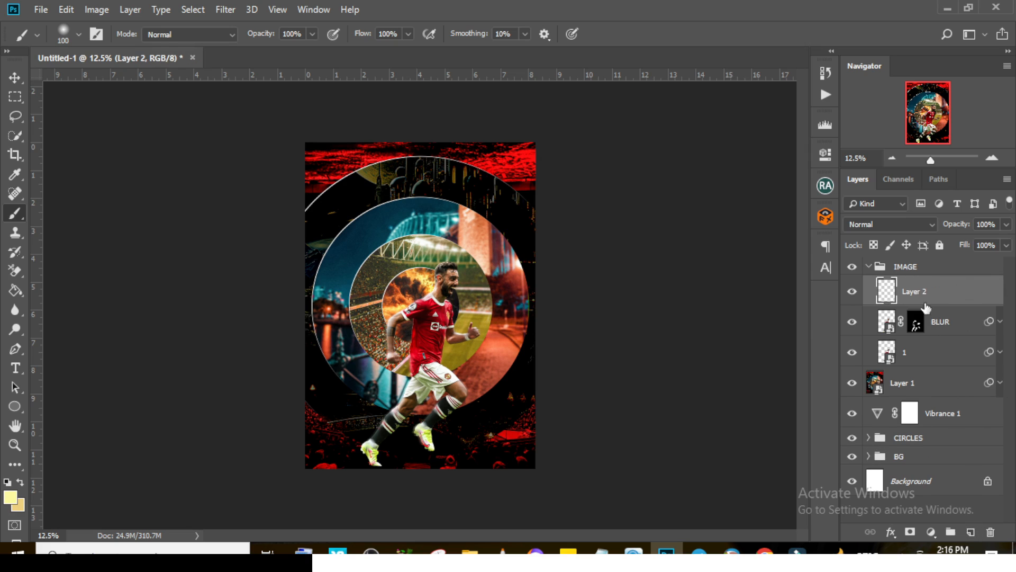
left_click(12, 497)
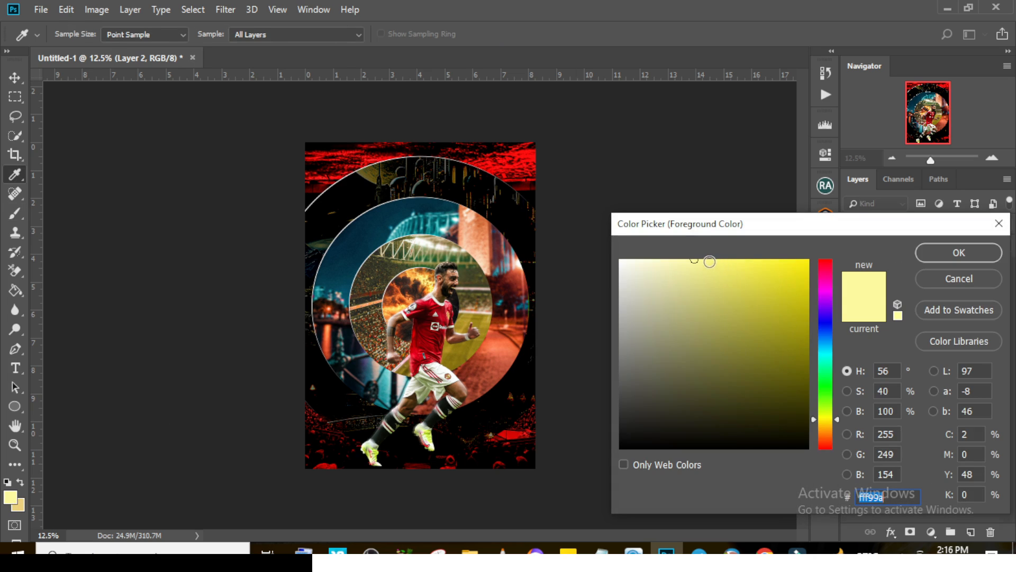
left_click(696, 260)
left_click(941, 252)
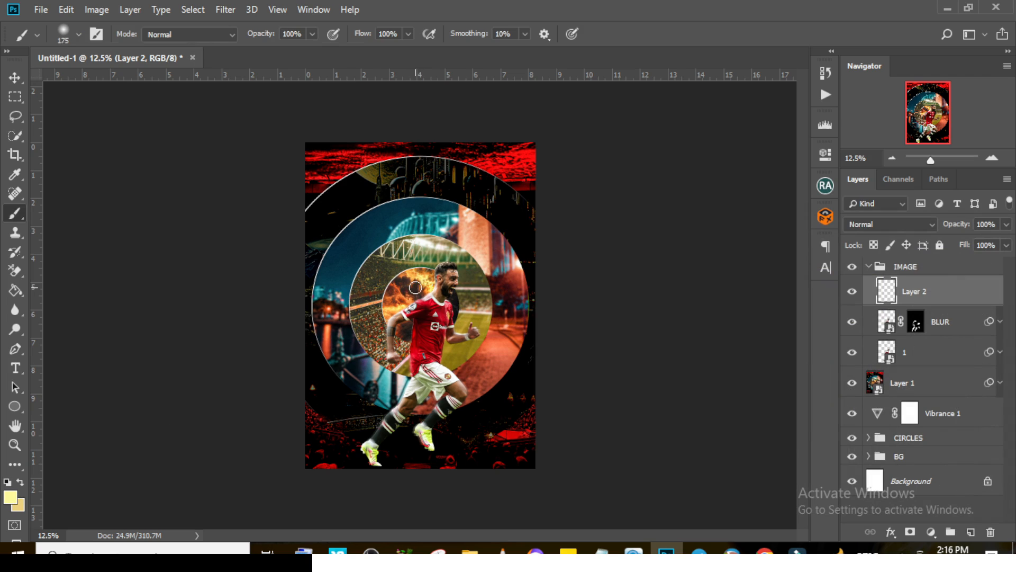
Step: Dab a pale yellow glow beside the player's head with a soft 1000 px brush and set its layer's blend mode to Screen
key("bracketright")
key("bracketright")
key("bracketright")
key("bracketright")
key("bracketright")
key("bracketright")
key("bracketright")
key("bracketright")
key("bracketright")
key("bracketright")
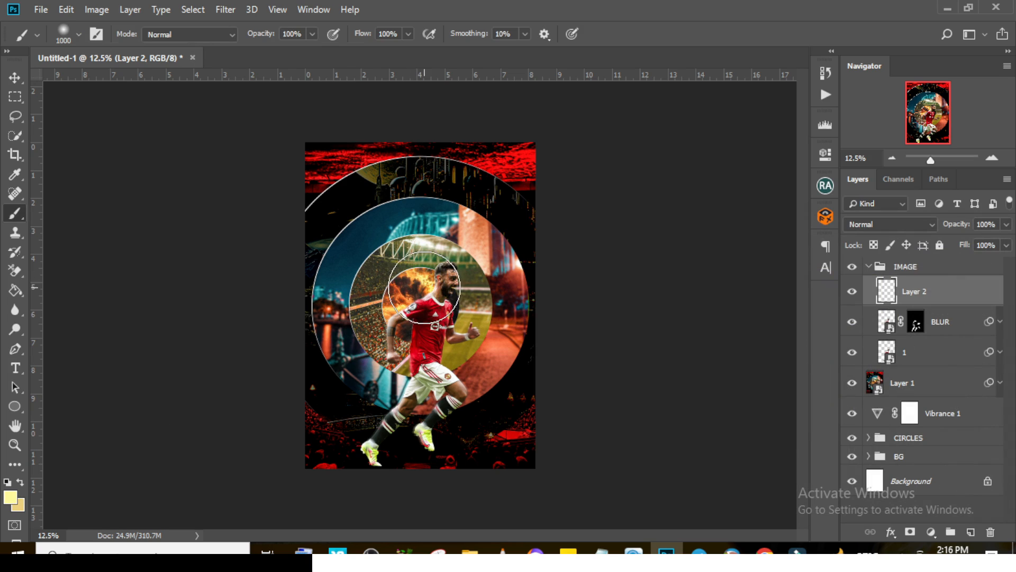
left_click(420, 289)
left_click(888, 224)
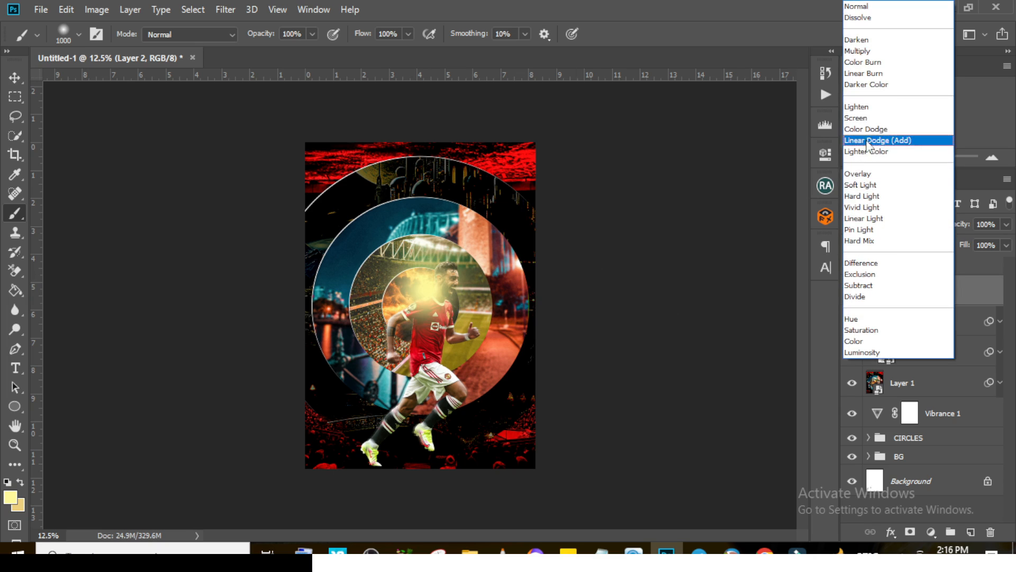
left_click(856, 117)
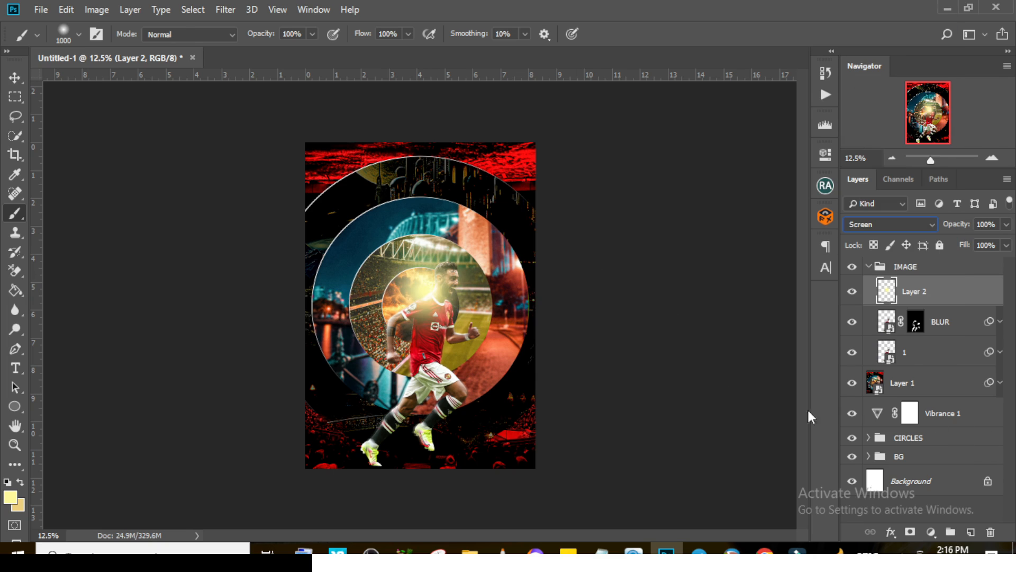
Step: Scale the glow down slightly, move it behind the player's shoulder over the innermost circle, and collapse the IMAGE group
key("ctrl+t")
left_click_drag(500, 211, 492, 224)
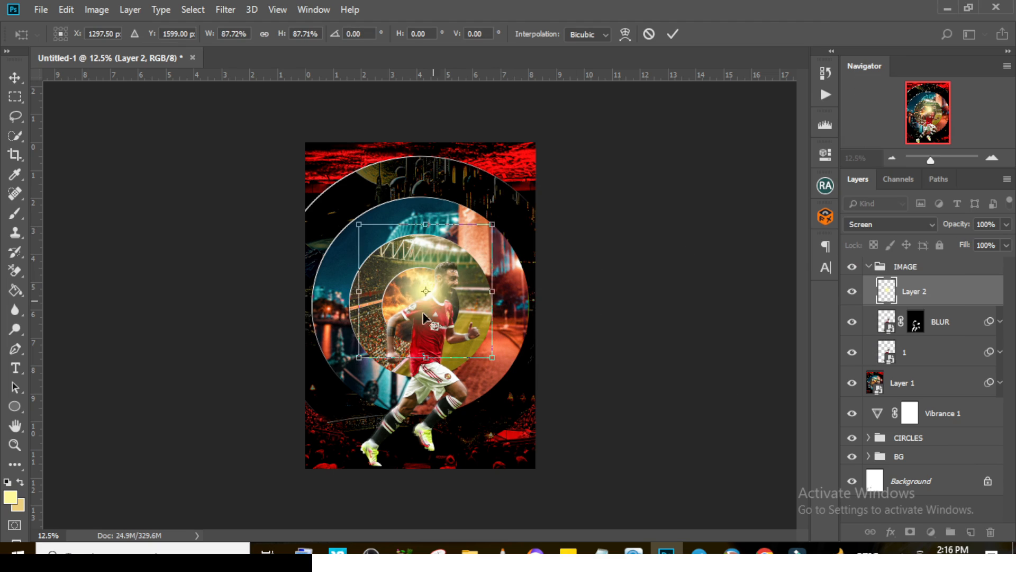
left_click_drag(414, 328, 409, 327)
mouse_move(485, 223)
left_mouse_down()
mouse_move(478, 231)
mouse_move(487, 223)
left_mouse_up()
key("Return")
key("ctrl+t")
left_click_drag(412, 320, 405, 319)
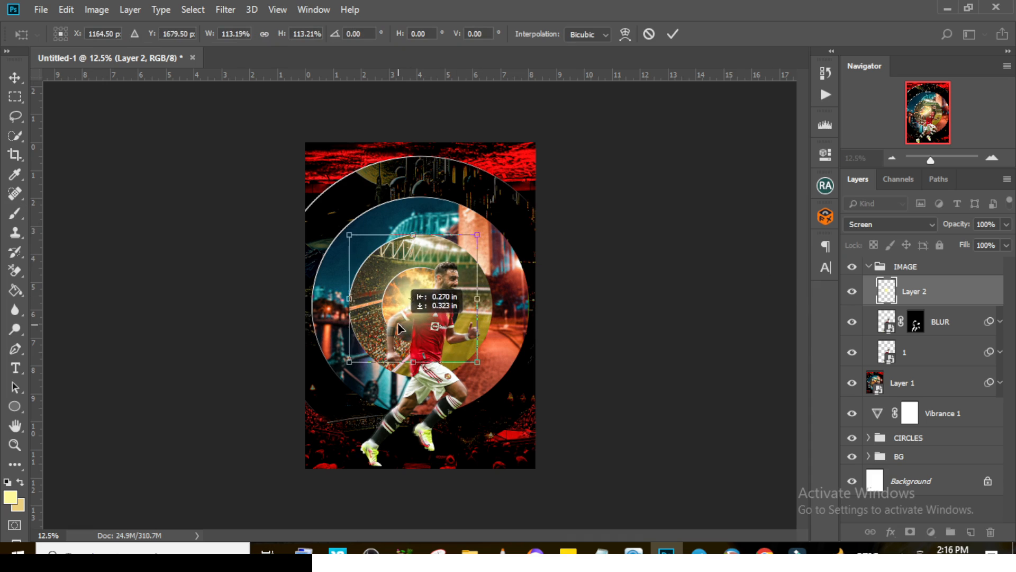
key("Return")
left_click(869, 267)
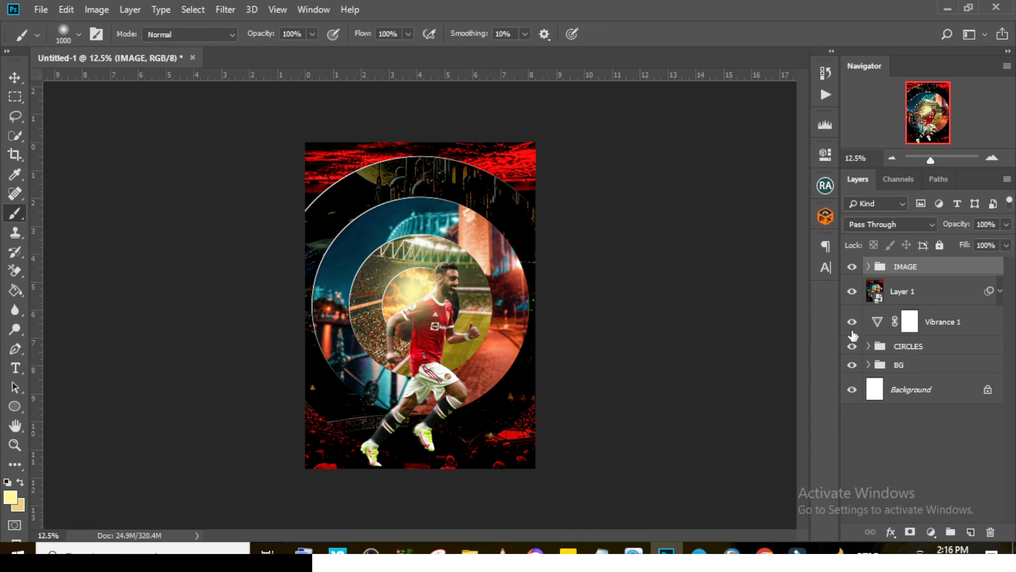
Step: Place the football image pngwing.com (1) from folder 28 into the flyer, scaled small in front of the player's boots
left_click(470, 551)
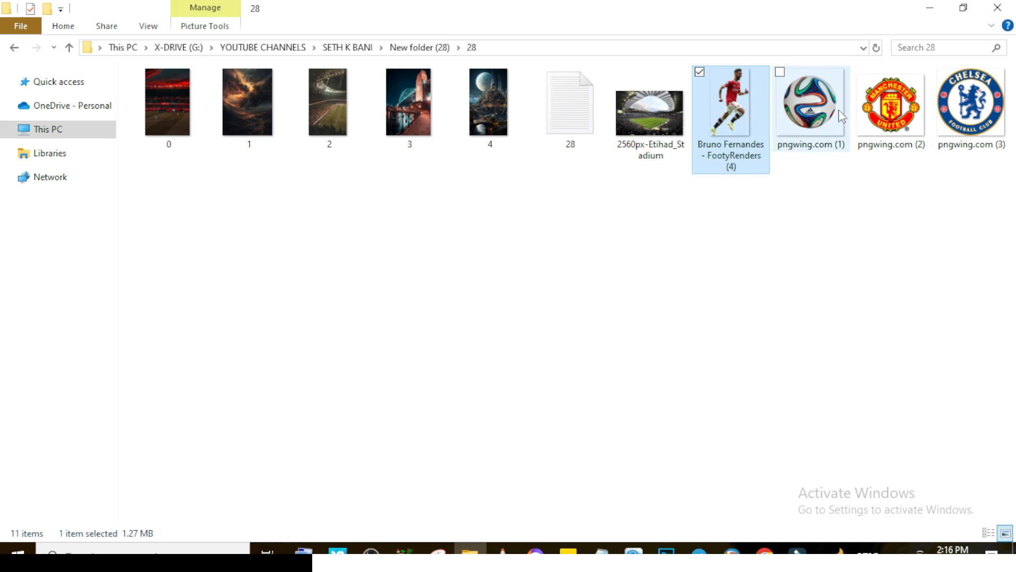
left_click_drag(841, 116, 476, 395)
left_click_drag(511, 208, 479, 447)
key("Return")
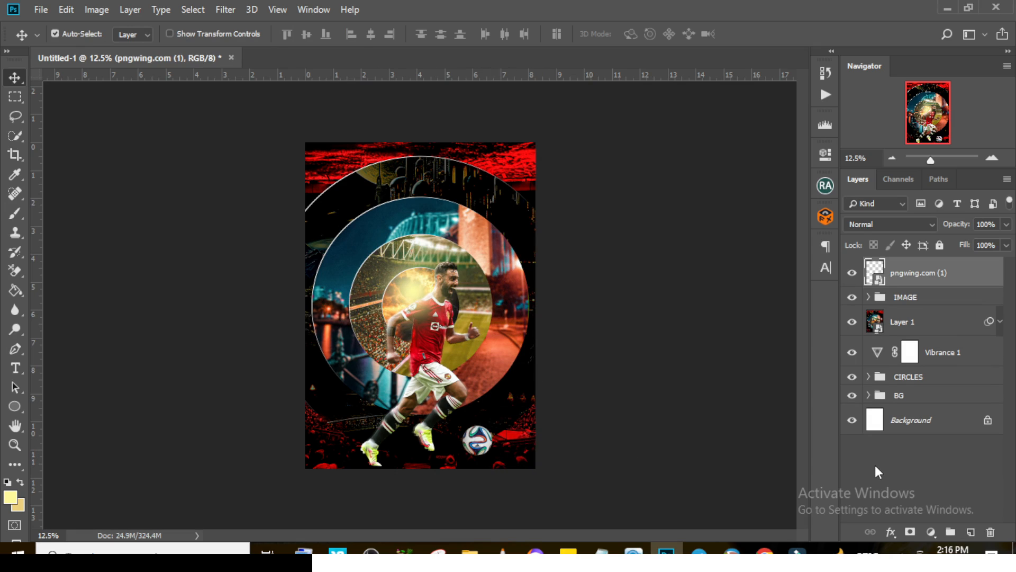
Step: Move the football slightly farther from the player's feet and rotate it by about -54.9°
key("ctrl+plus")
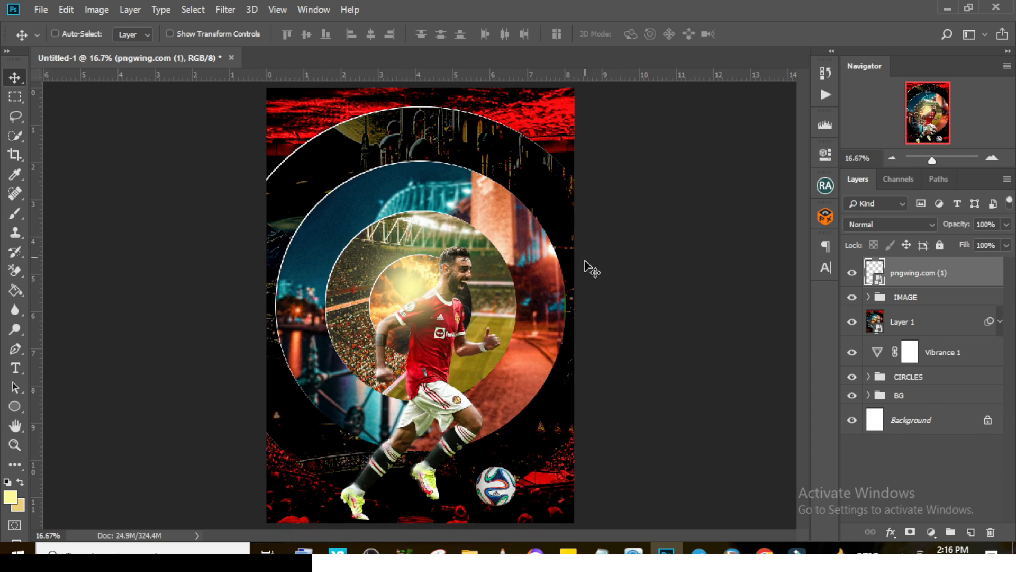
key("ctrl+plus")
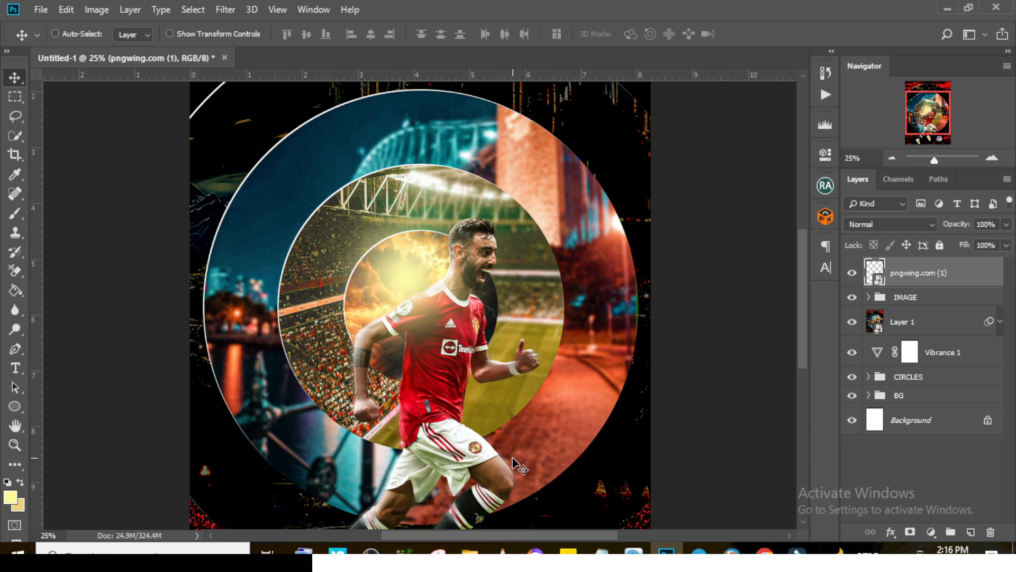
left_click_drag(802, 285, 804, 341)
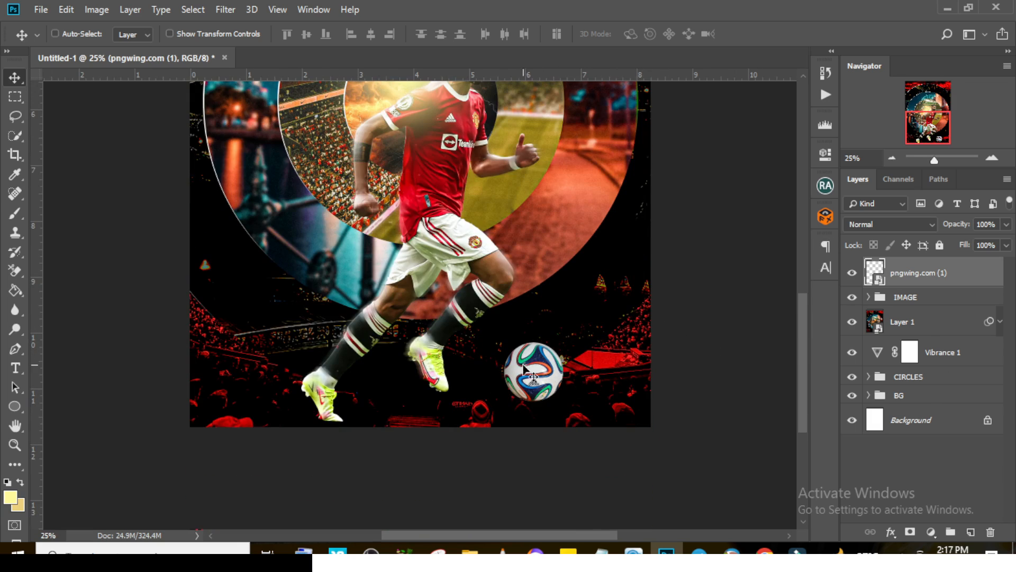
left_click_drag(524, 367, 537, 377)
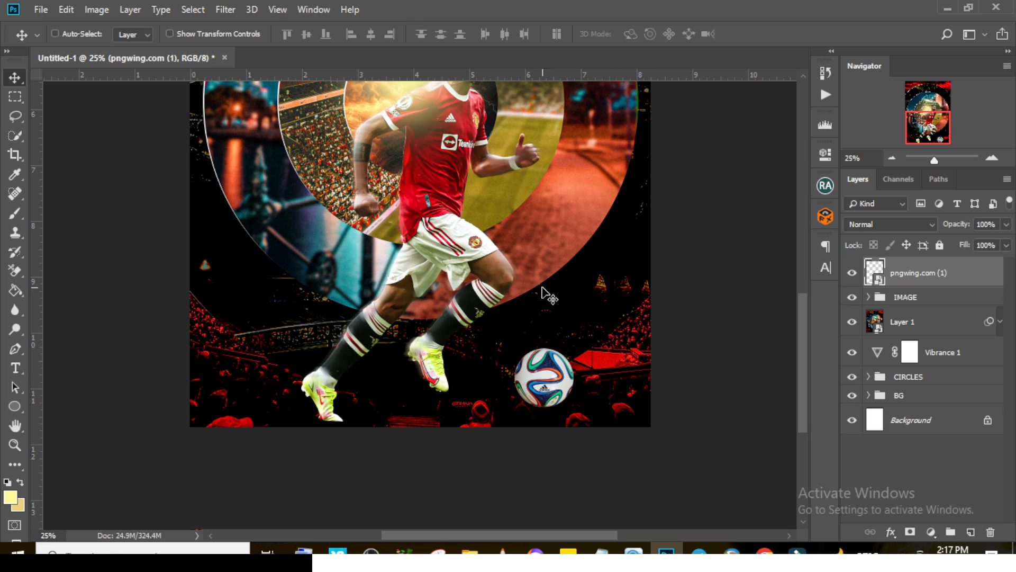
key("ctrl+t")
scroll(534, 371, "up", 1)
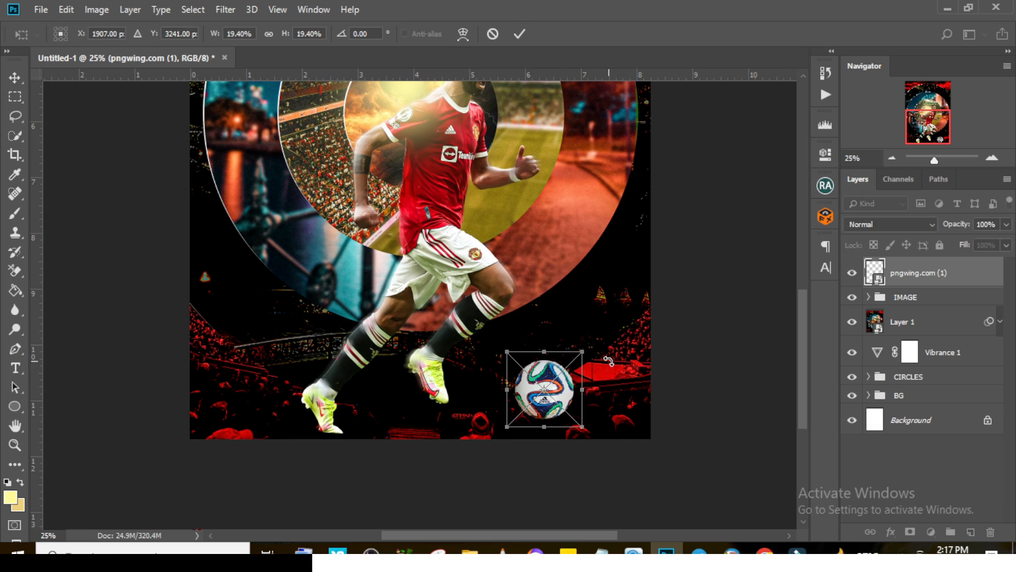
left_click_drag(609, 360, 554, 325)
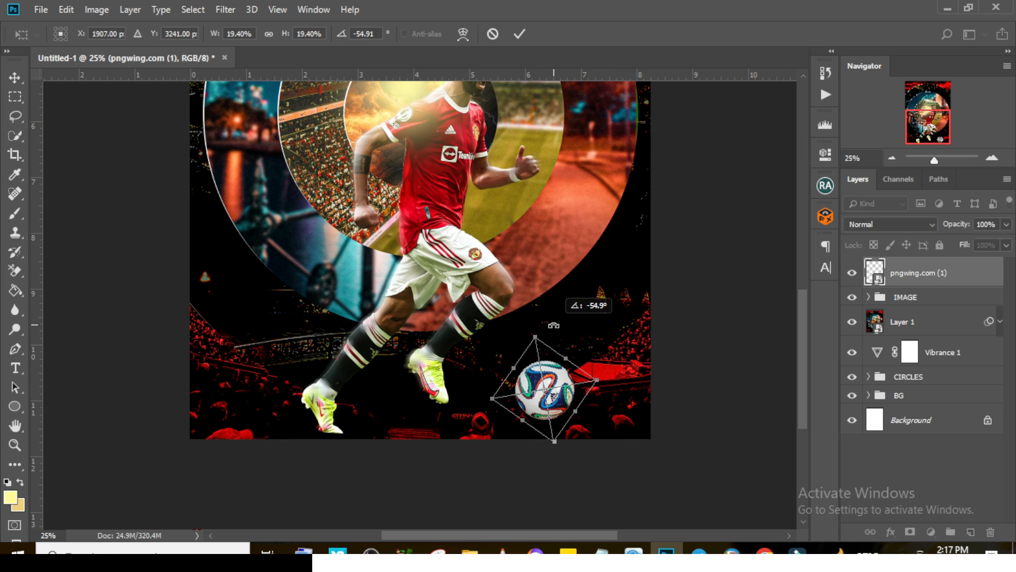
key("Return")
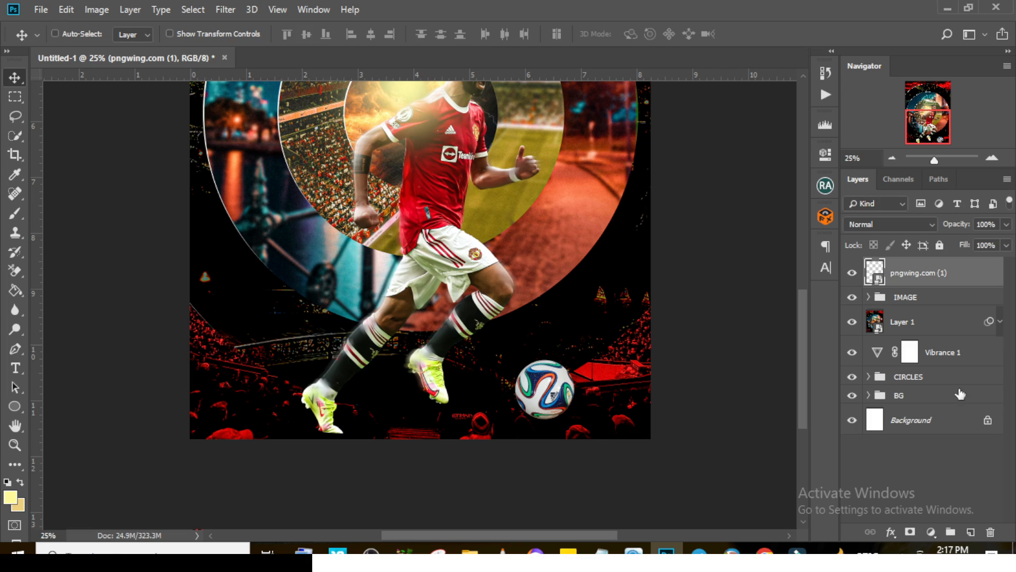
Step: Duplicate the football layer and apply a Motion Blur to the copy with angle 0° and distance 110 pixels
key("ctrl+j")
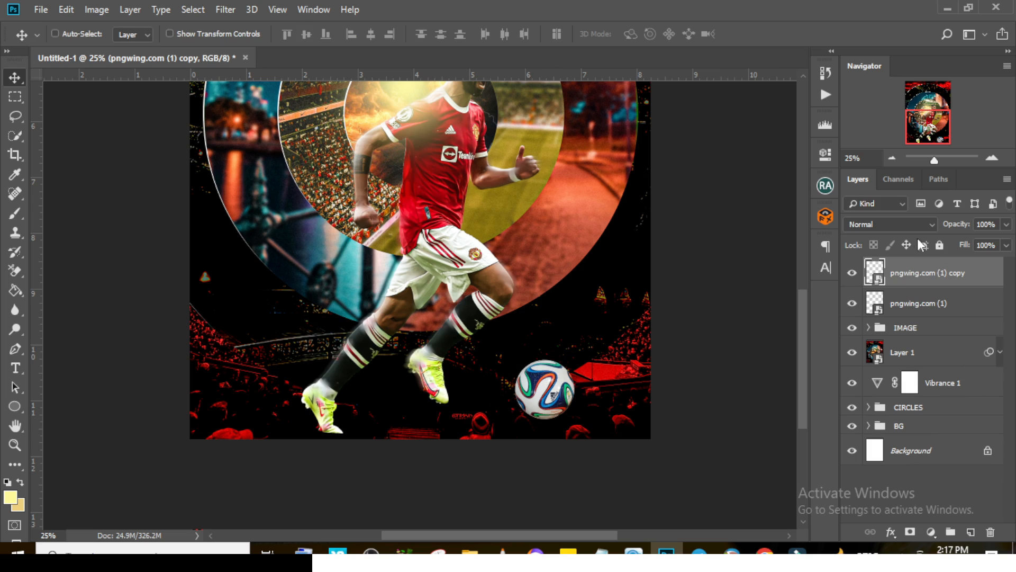
left_click(226, 10)
mouse_move(256, 177)
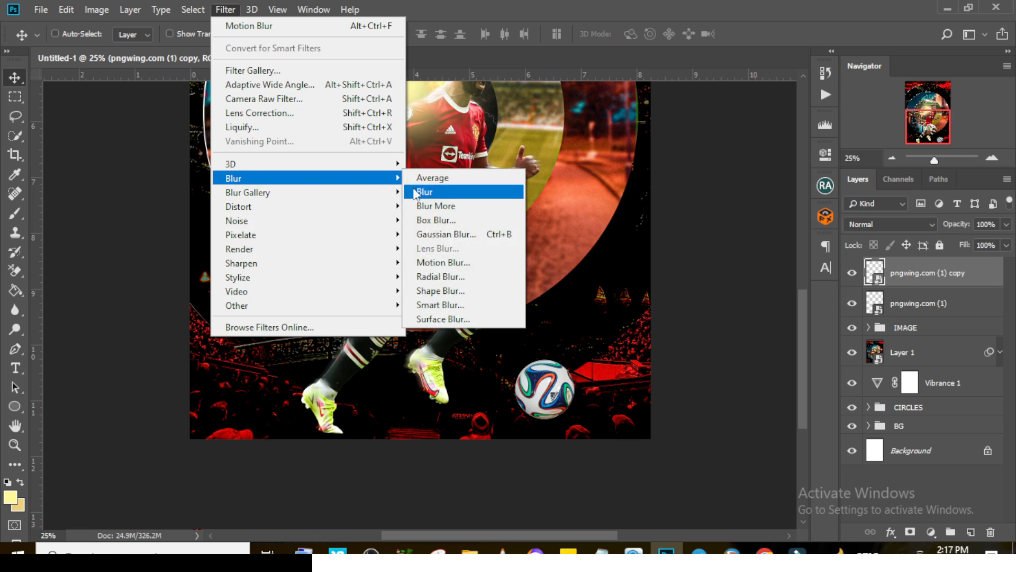
left_click(431, 267)
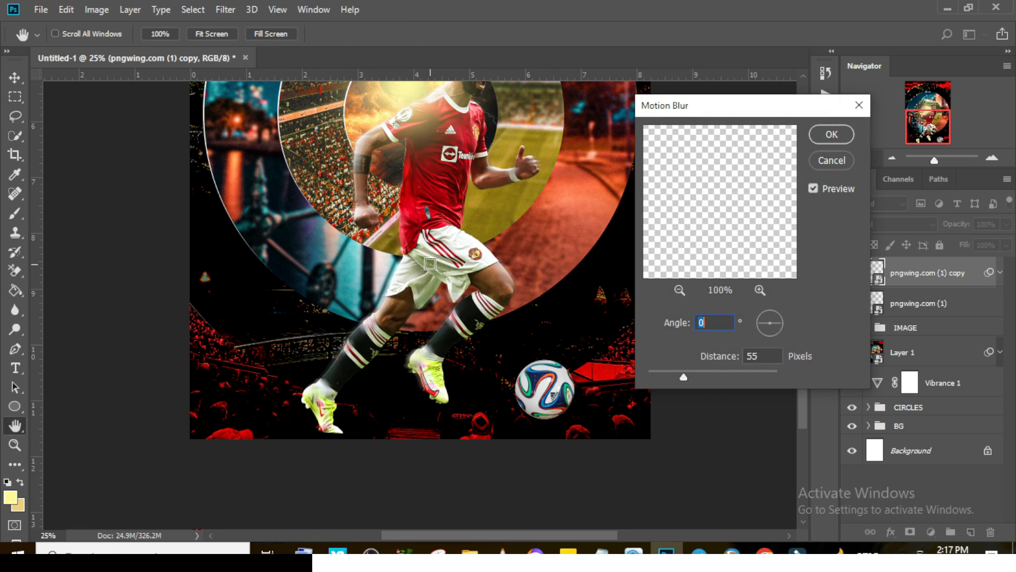
key("Tab")
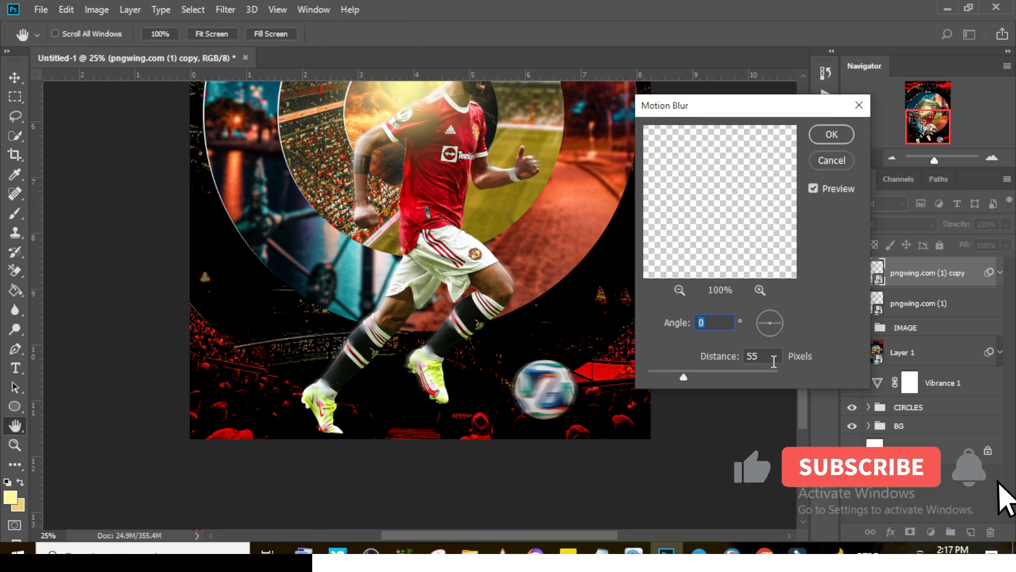
type("110")
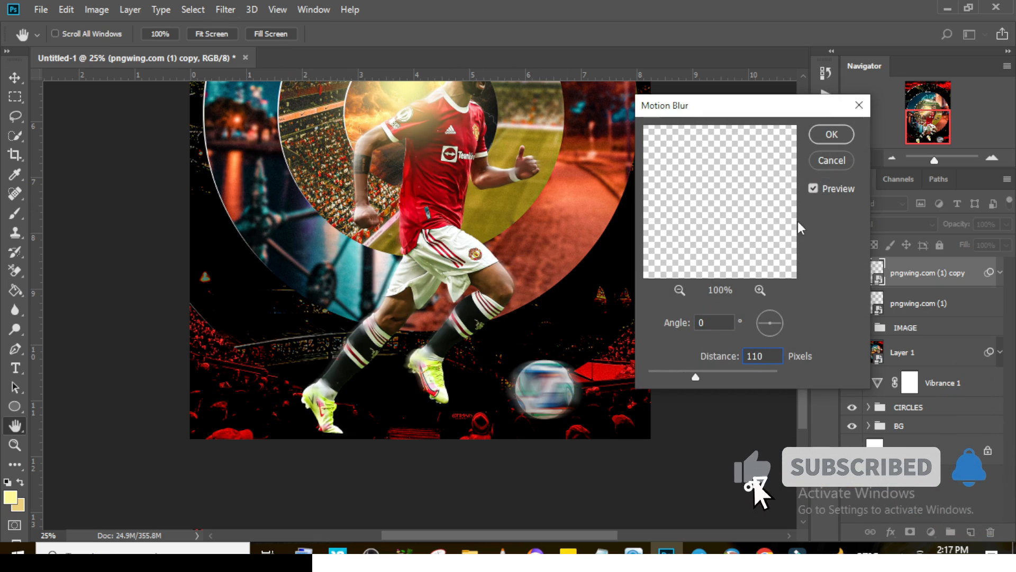
left_click(831, 135)
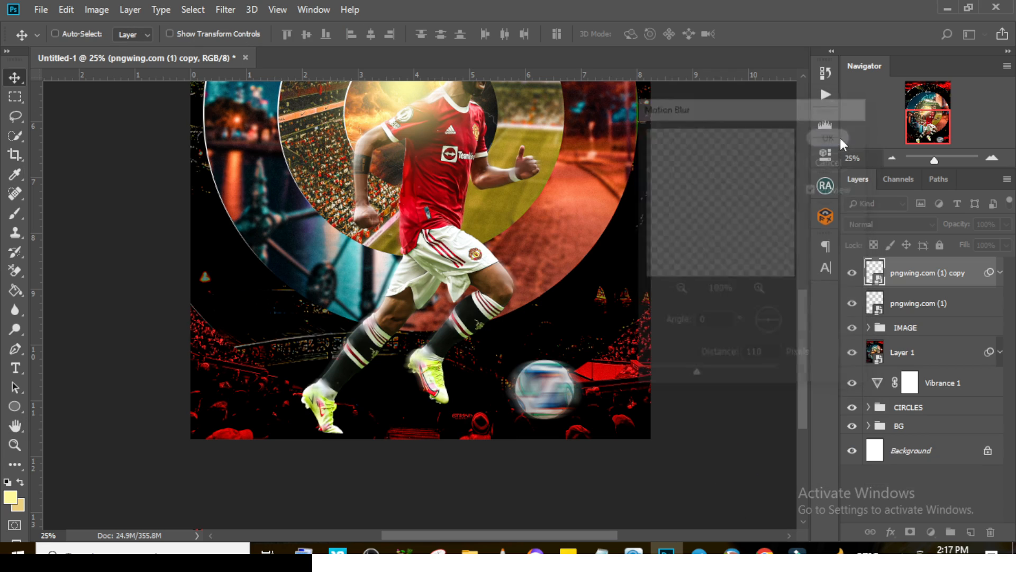
left_click(999, 274)
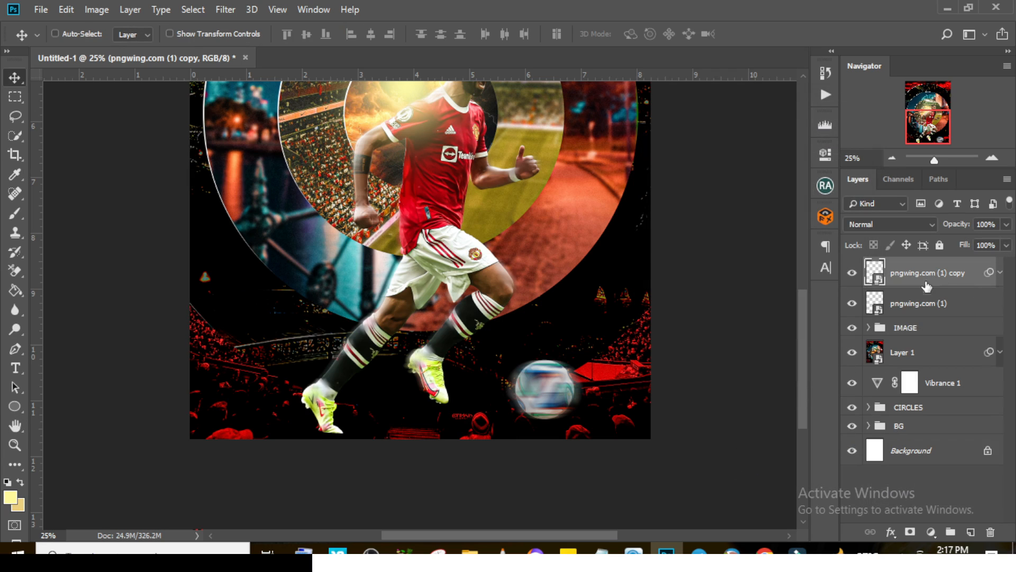
Step: Add layer masks to both football layers and invert the blurred copy's mask to black
left_click(910, 531)
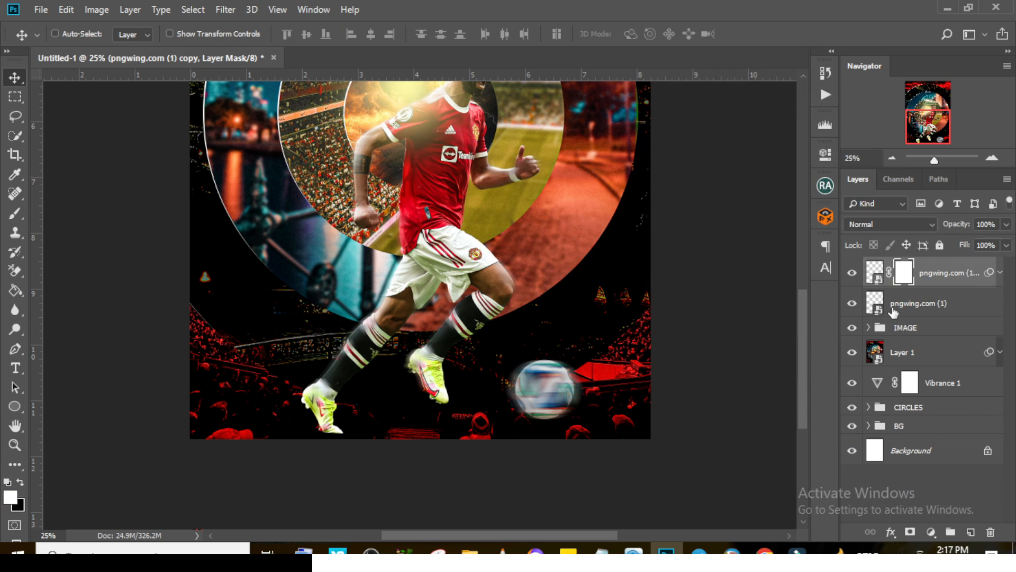
left_click(879, 315)
left_click(910, 531)
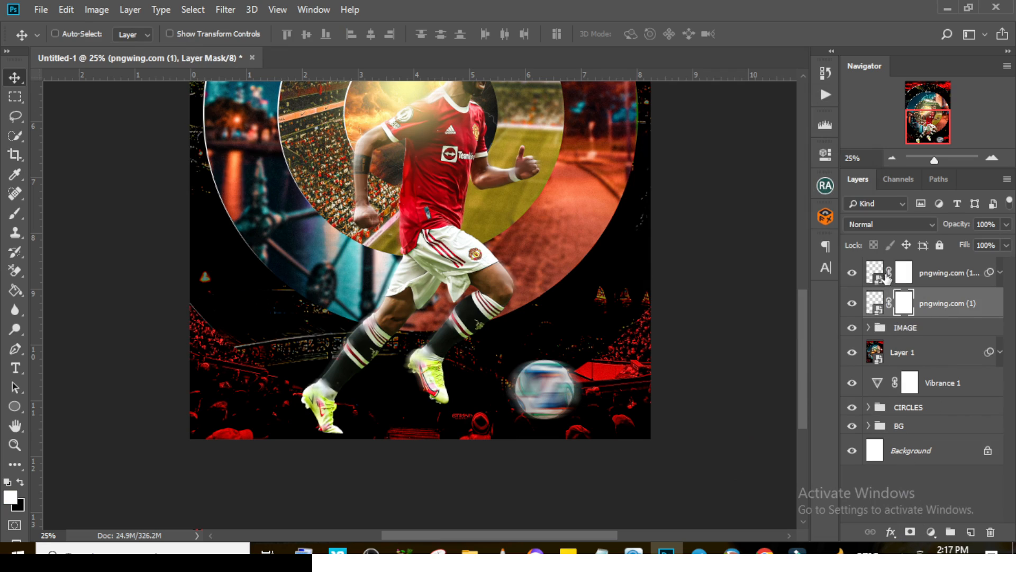
left_click(871, 273)
left_click(904, 273)
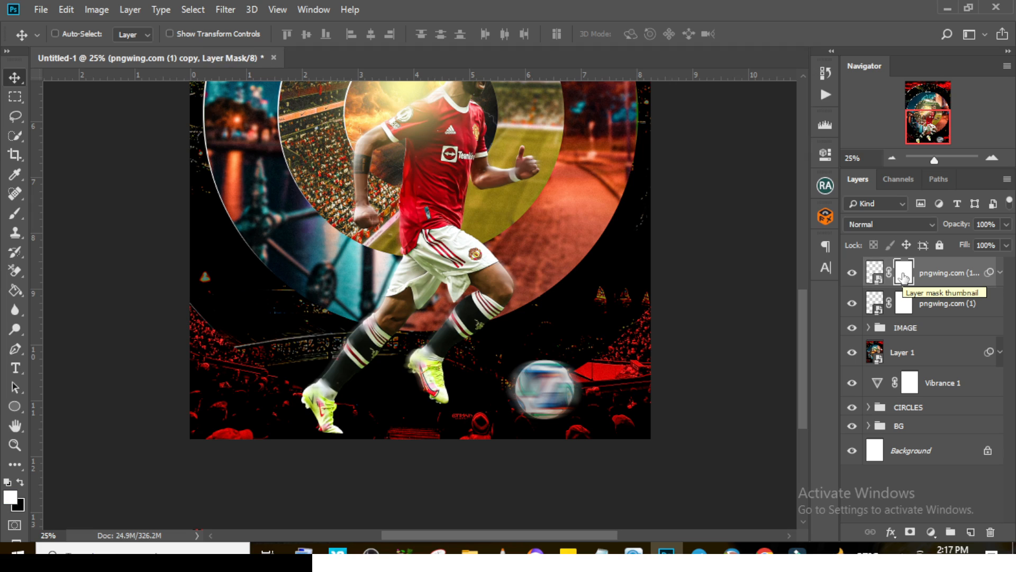
double_click(903, 273)
left_click(741, 362)
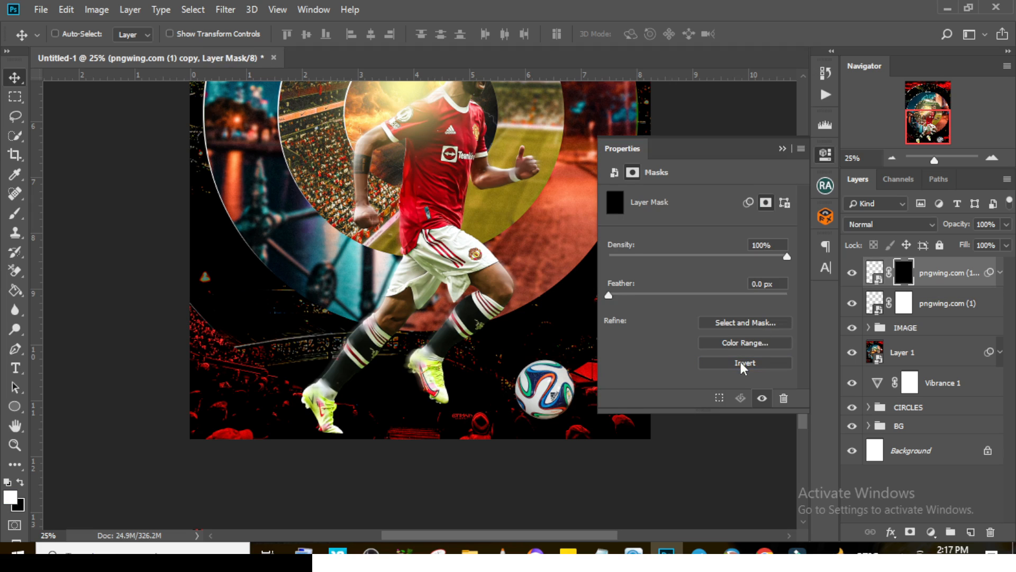
left_click(783, 149)
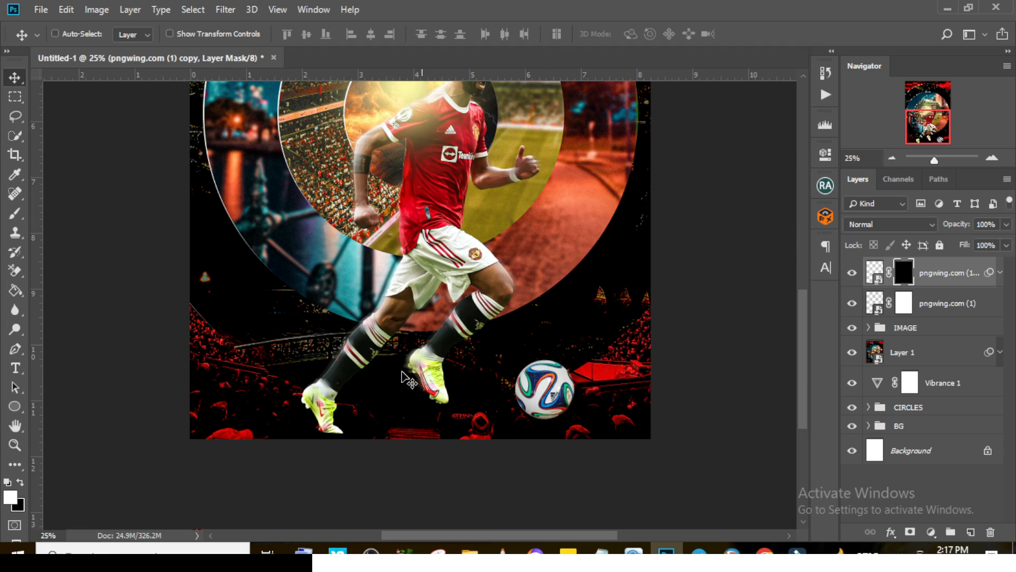
Step: Paint white on the blurred copy's mask with a soft 175 px brush over the side of the ball facing the player
key("b")
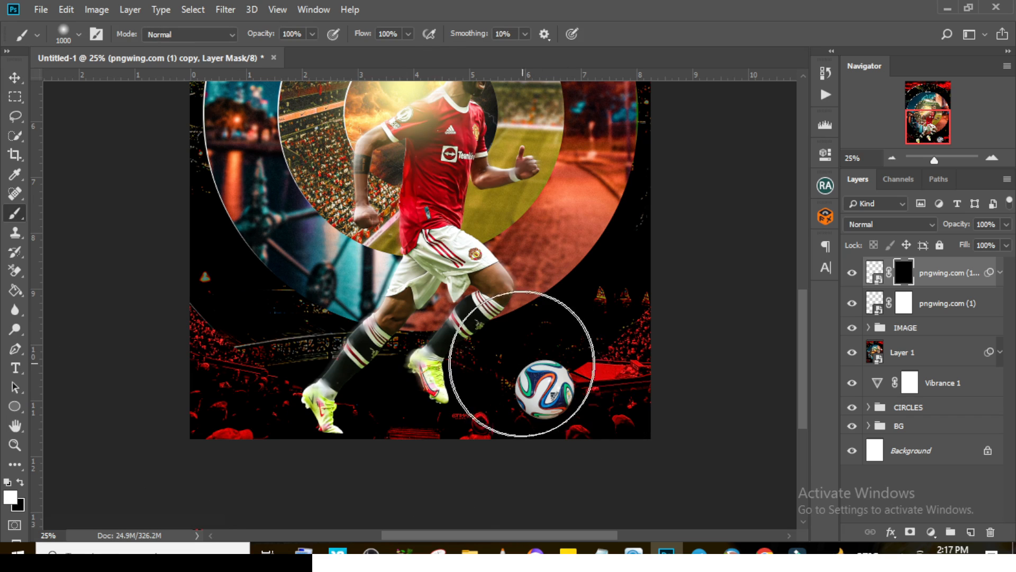
key("bracketleft")
key("bracketleft")
key("bracketleft")
key("bracketleft")
key("bracketleft")
key("bracketleft")
key("bracketleft")
key("bracketleft")
key("bracketleft")
key("bracketleft")
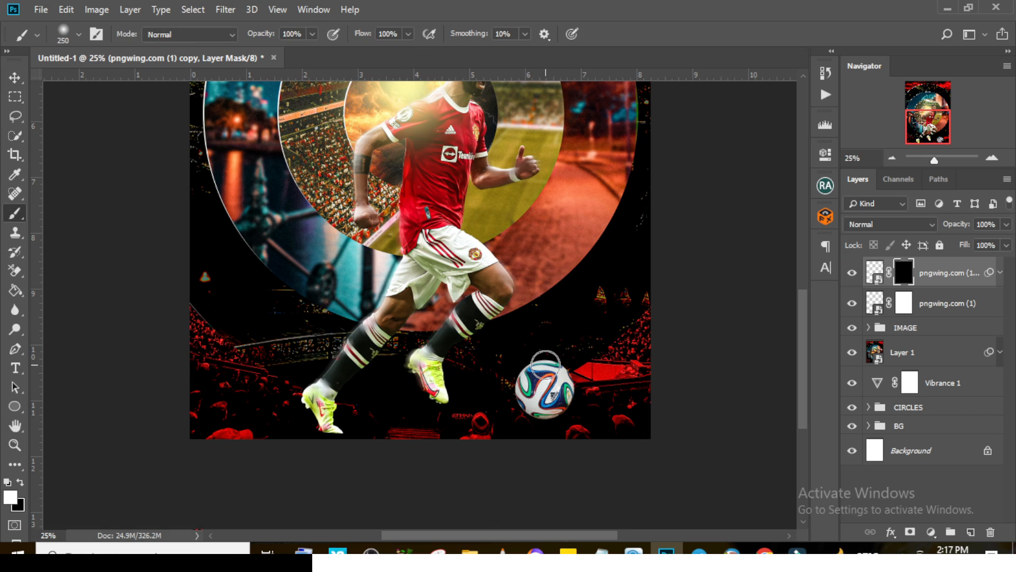
mouse_move(524, 367)
left_mouse_down()
mouse_move(500, 387)
mouse_move(532, 422)
mouse_move(532, 405)
mouse_move(489, 380)
mouse_move(557, 377)
mouse_move(535, 383)
mouse_move(533, 411)
left_mouse_up()
Step: Paint black on the sharp football layer's mask along the ball edge facing the player
left_click(906, 304)
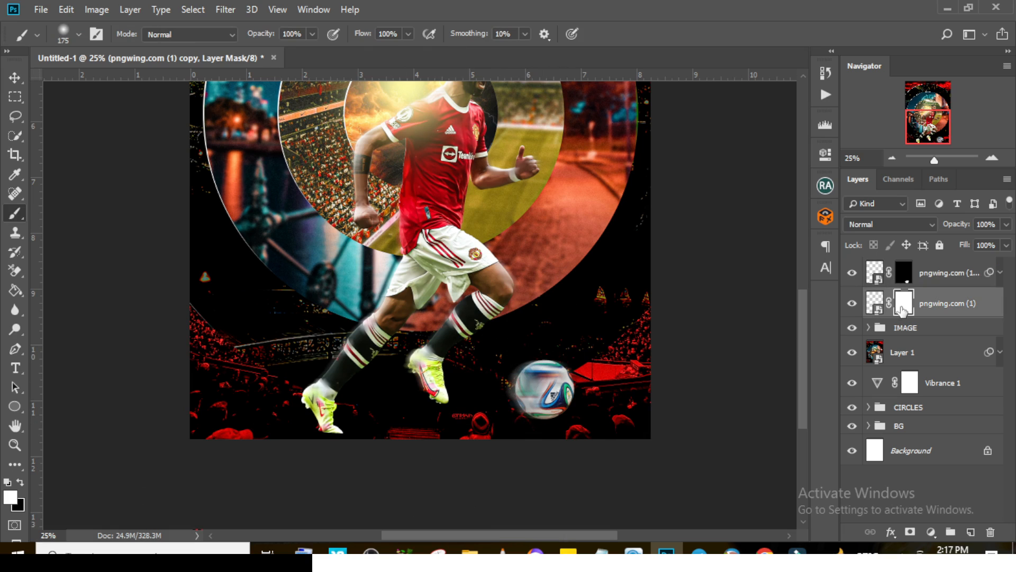
left_click(20, 482)
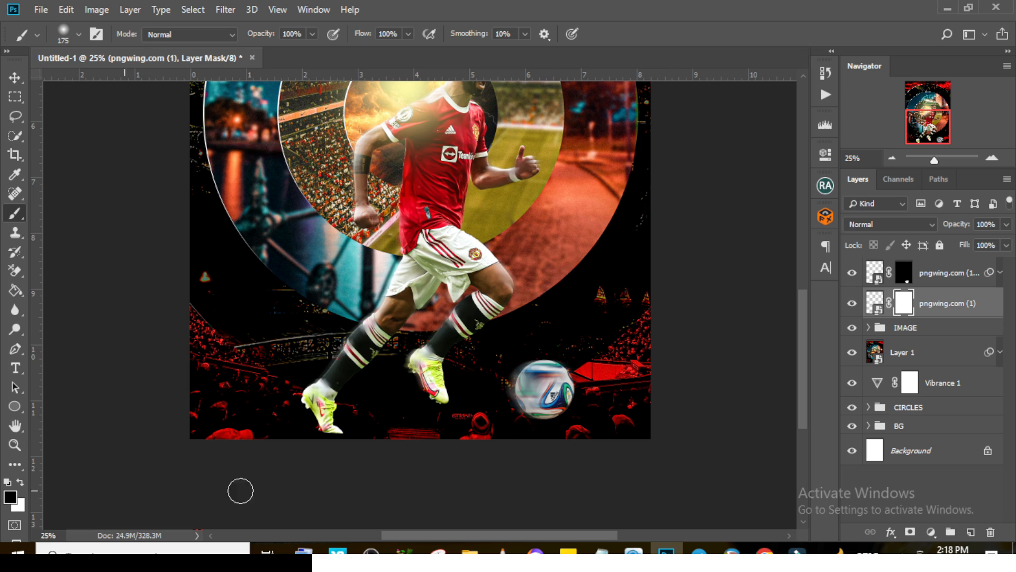
mouse_move(519, 364)
left_mouse_down()
mouse_move(509, 398)
mouse_move(517, 414)
left_mouse_up()
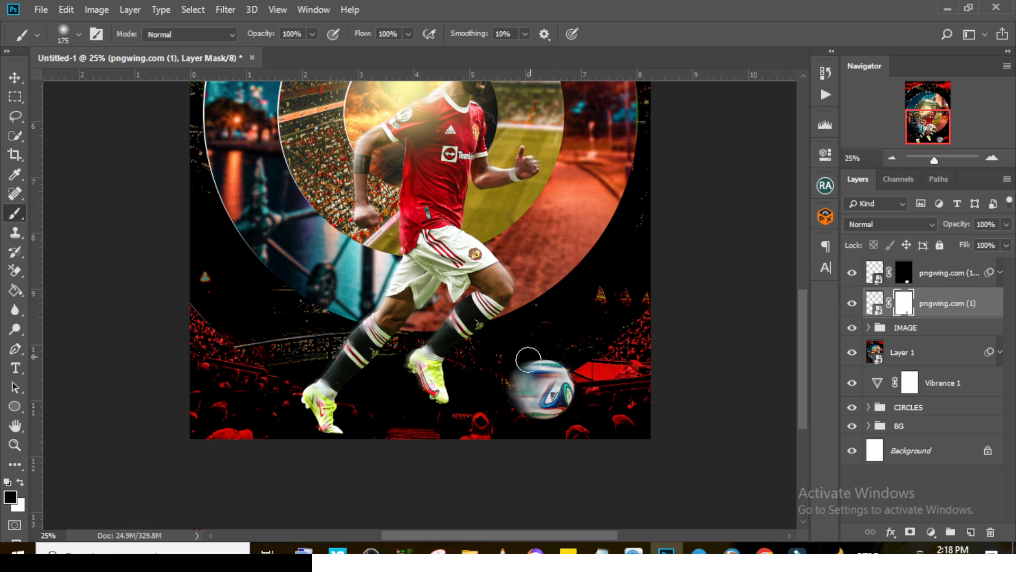
Step: Group the two football layers and name the group BALL
left_click(938, 276, "ctrl")
key("ctrl+g")
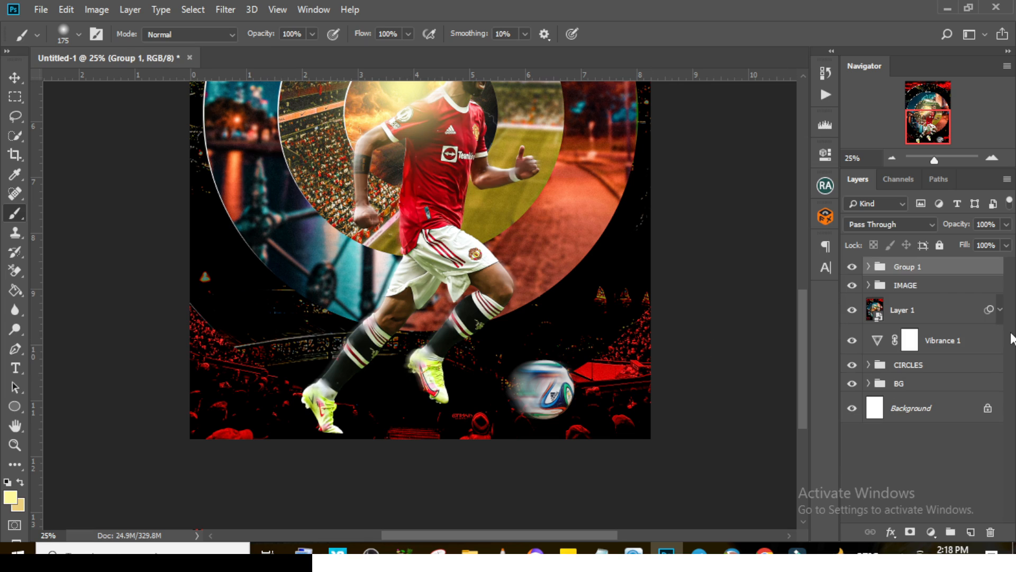
double_click(912, 265)
key("Return")
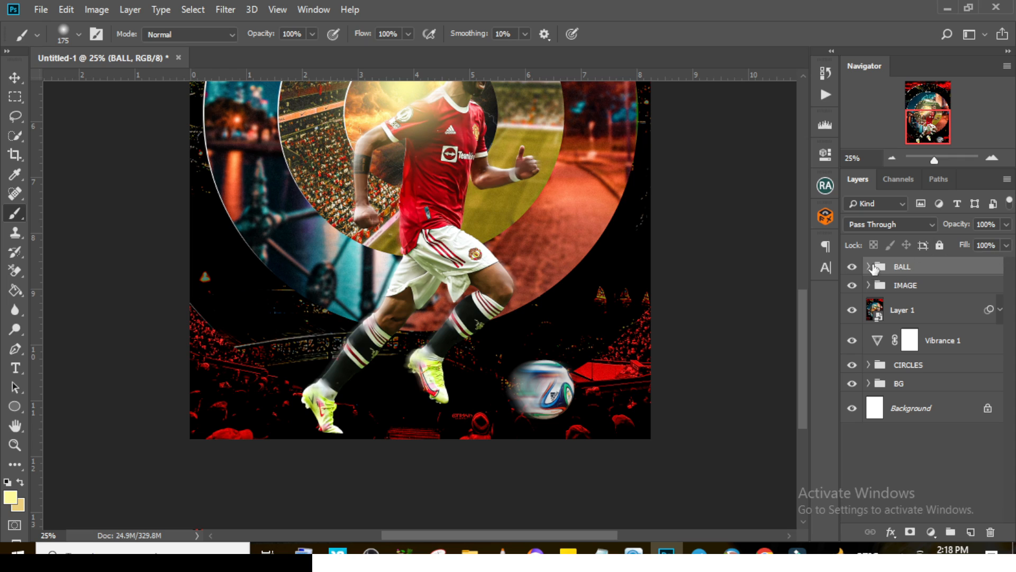
Step: Clip an Exposure adjustment of -1.28 to the BALL group and mask it off the ball's upper area with black
left_click(930, 531)
left_click(927, 356)
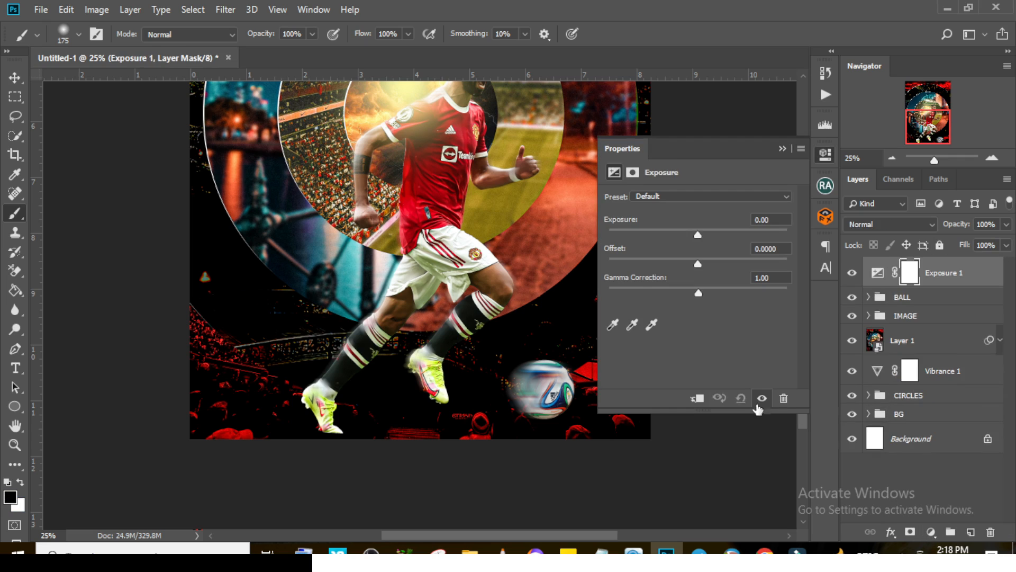
left_click(697, 398)
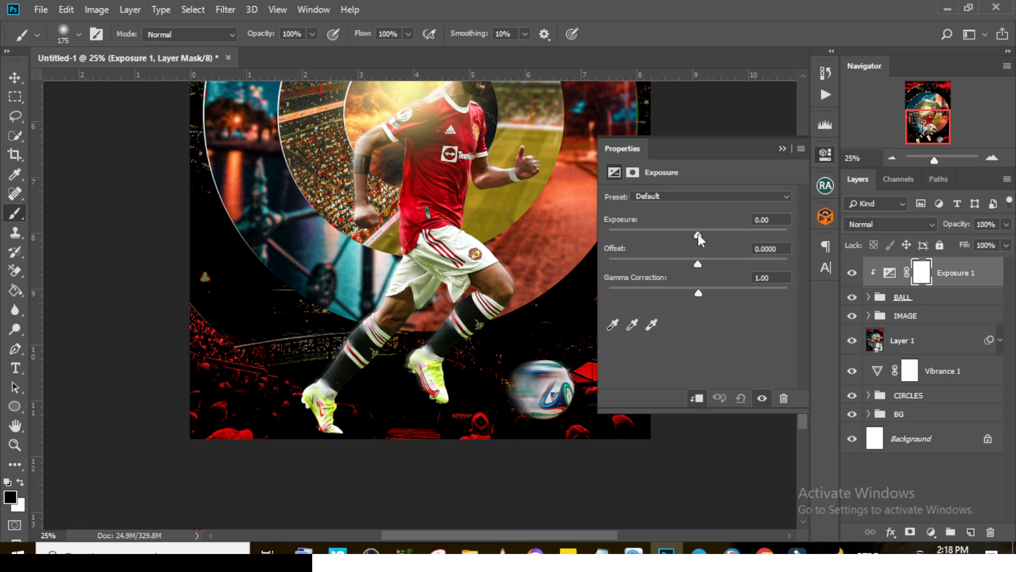
left_click_drag(698, 234, 681, 234)
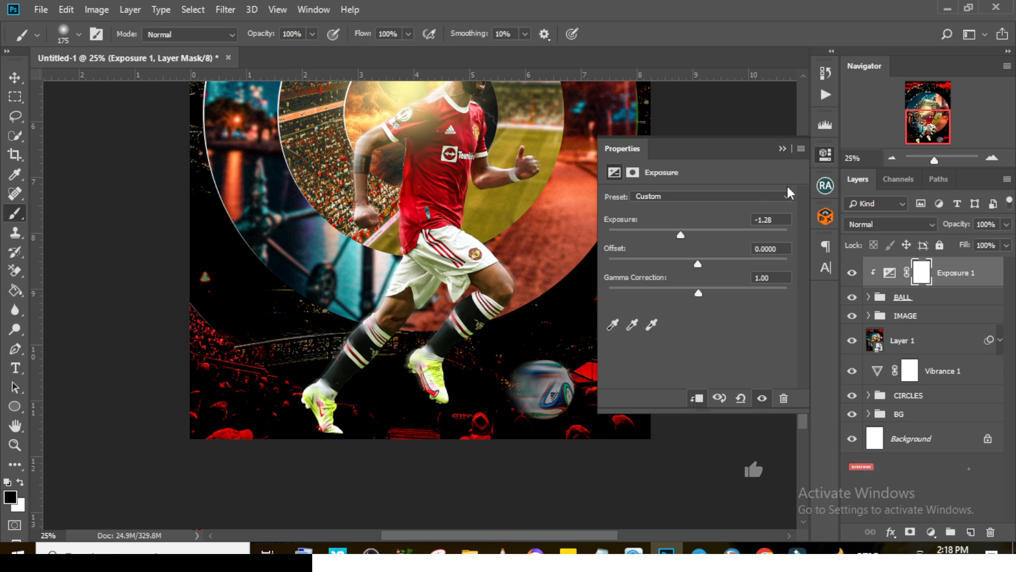
left_click(783, 149)
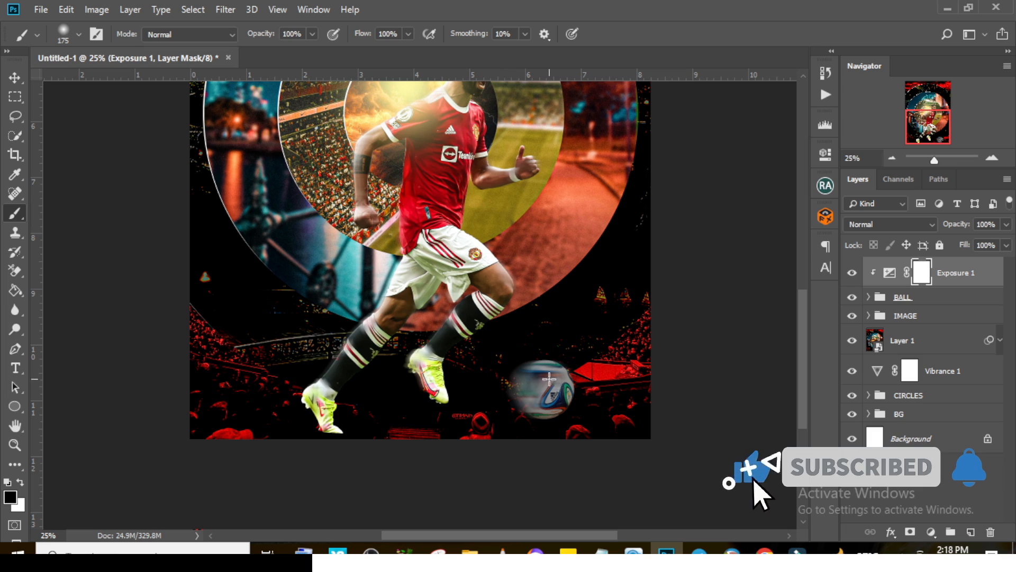
mouse_move(555, 373)
left_mouse_down()
mouse_move(488, 373)
mouse_move(581, 393)
mouse_move(542, 379)
mouse_move(559, 371)
mouse_move(539, 373)
mouse_move(532, 362)
mouse_move(575, 368)
mouse_move(536, 372)
left_mouse_up()
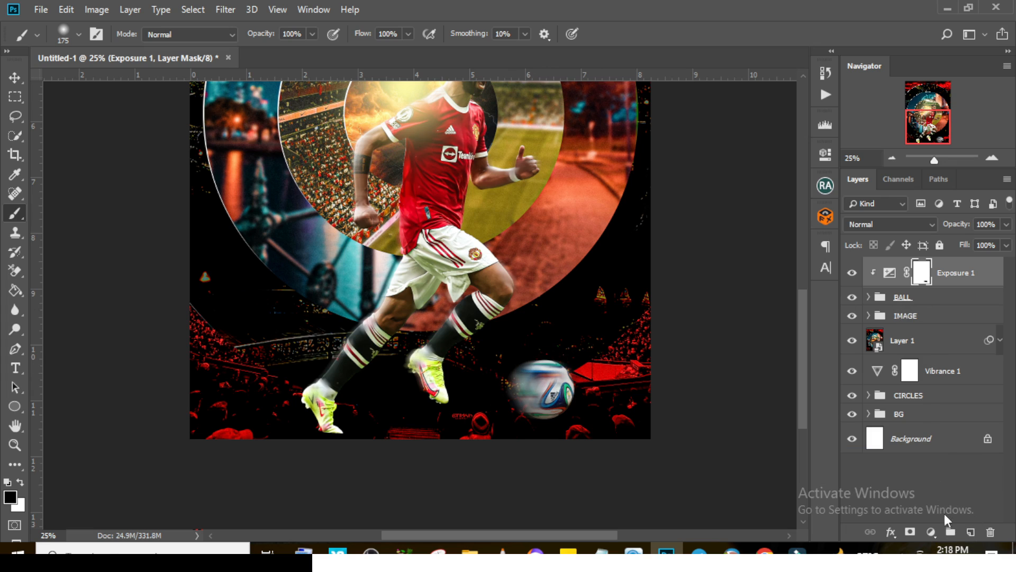
Step: Shade the ball's underside in black with a soft 250 px brush on a new clipped layer, and set that layer's opacity to 80%
left_click(971, 532)
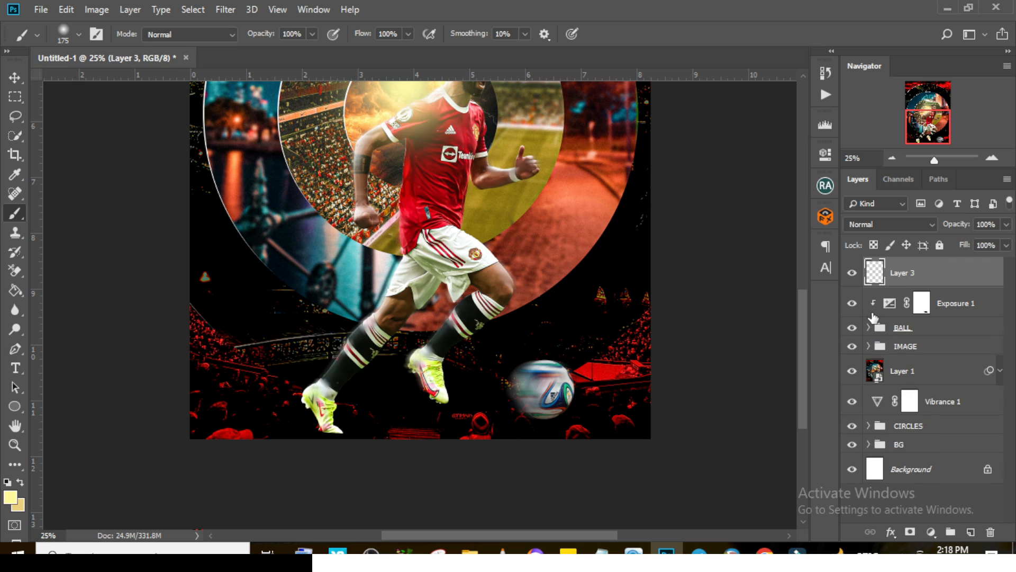
left_click(868, 281, "alt")
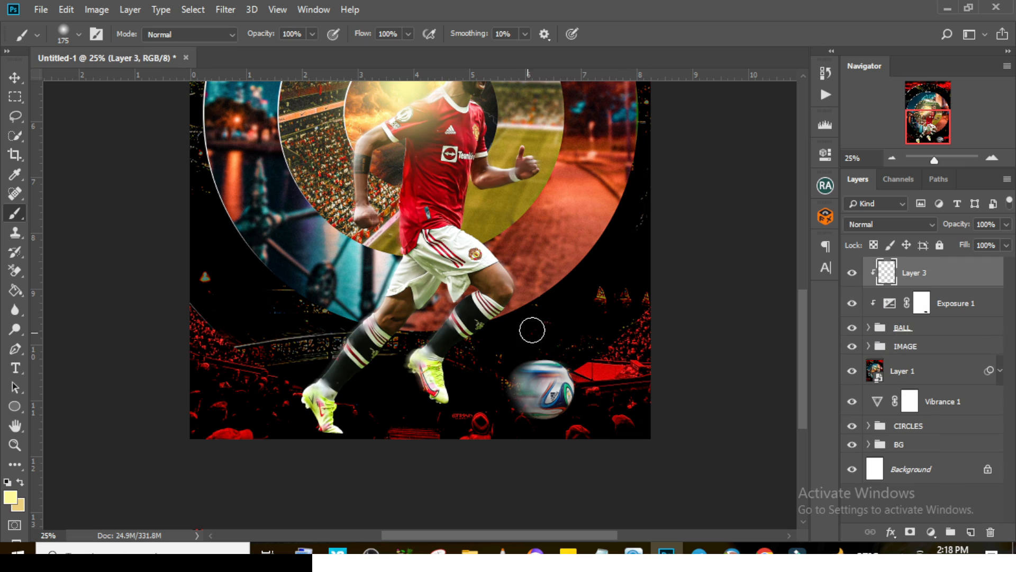
left_click(16, 494)
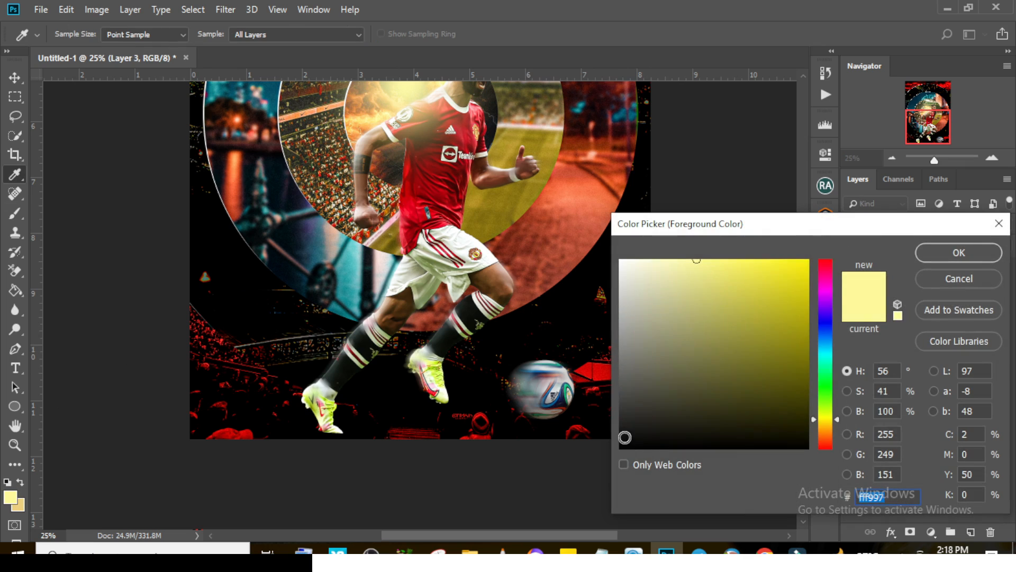
left_click_drag(626, 439, 620, 450)
left_click(938, 252)
key("b")
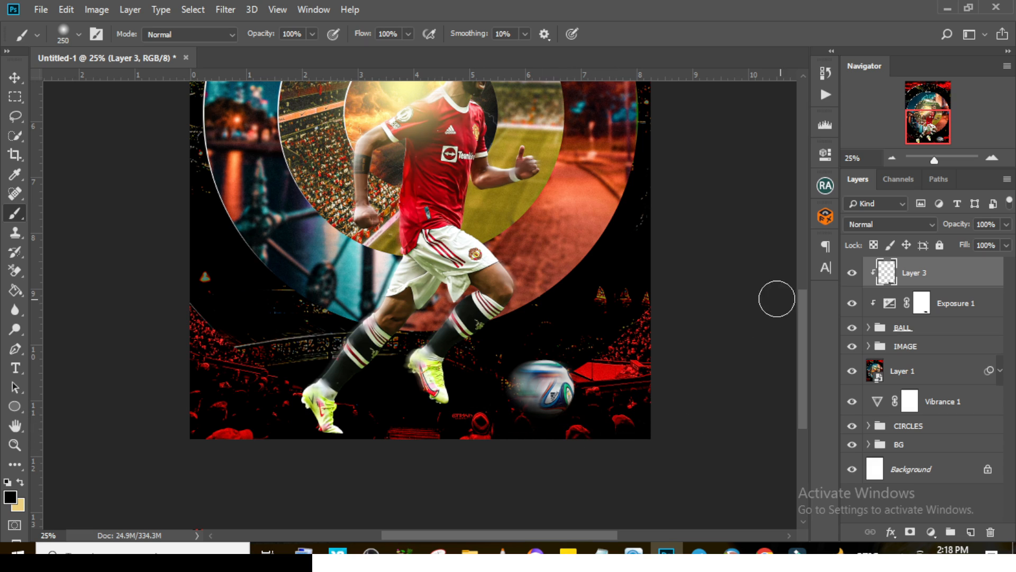
left_click(1006, 224)
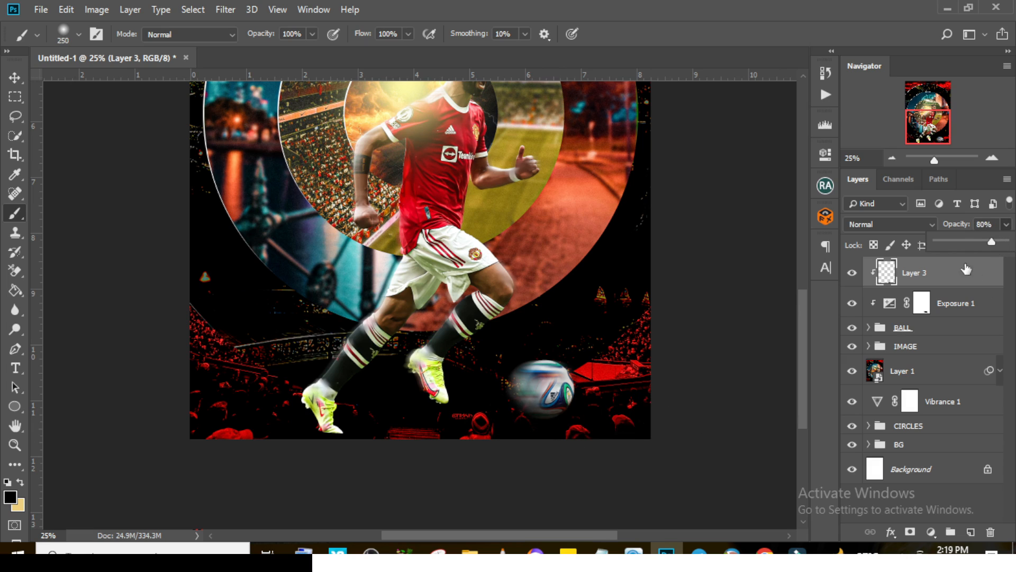
Step: Group the shading layer, the Exposure adjustment and the BALL group, naming the new group football
left_click(934, 328, "ctrl")
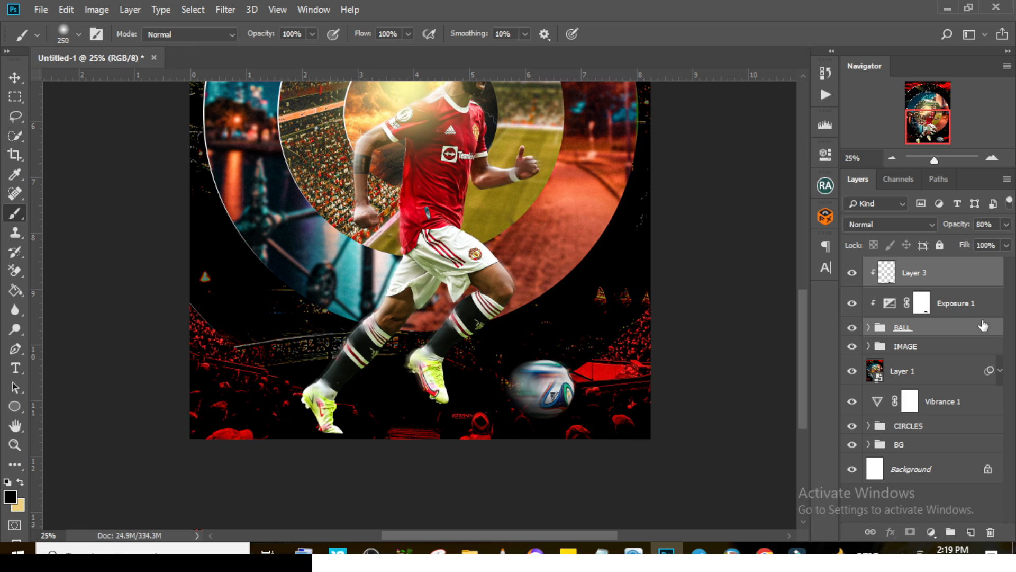
left_click(973, 310, "ctrl")
key("ctrl+g")
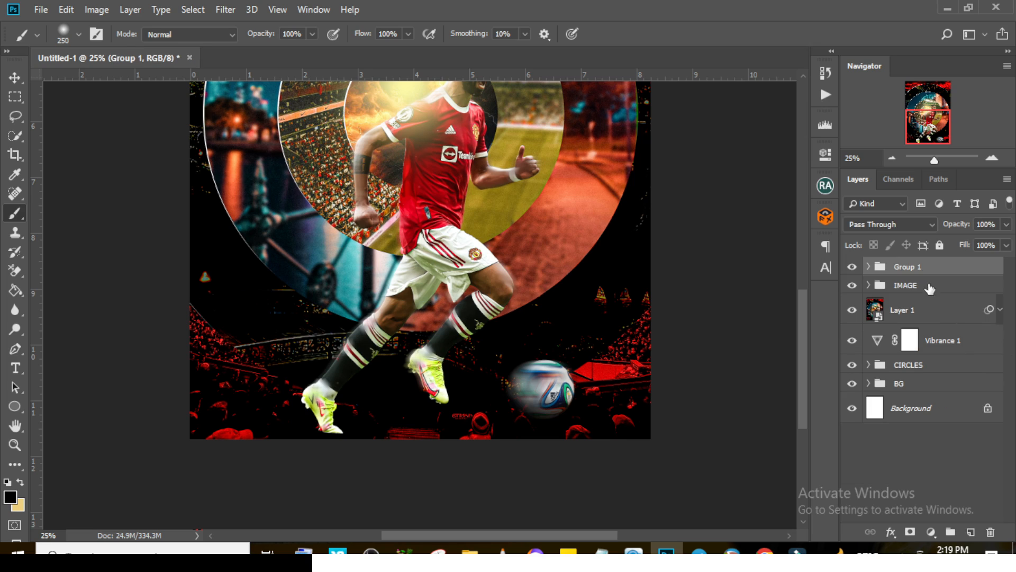
double_click(908, 268)
key("Return")
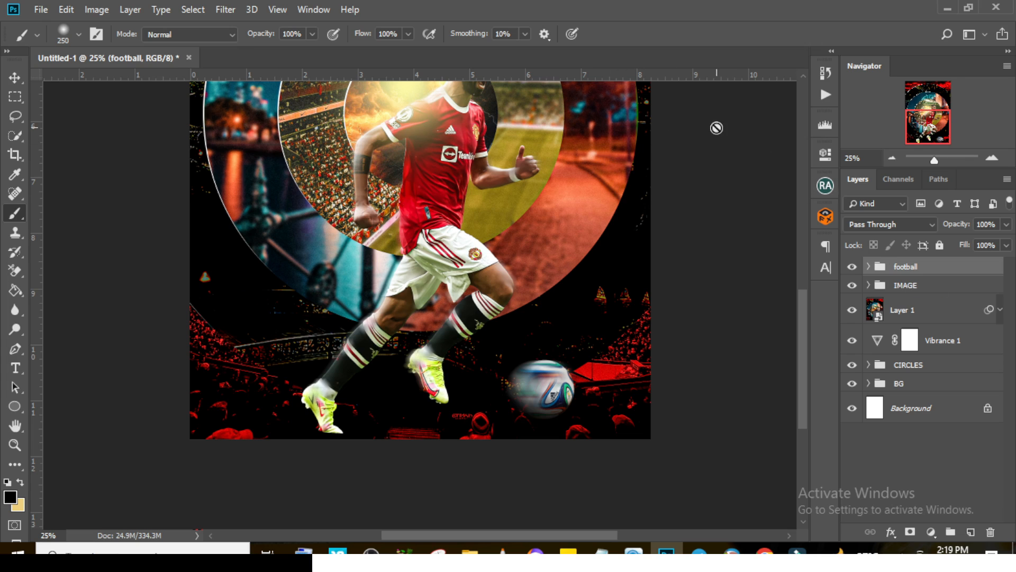
Step: Copy the repeated "man united vs chelsea //" line from the Notepad file 28 and return to the Photoshop flyer
key("ctrl+minus")
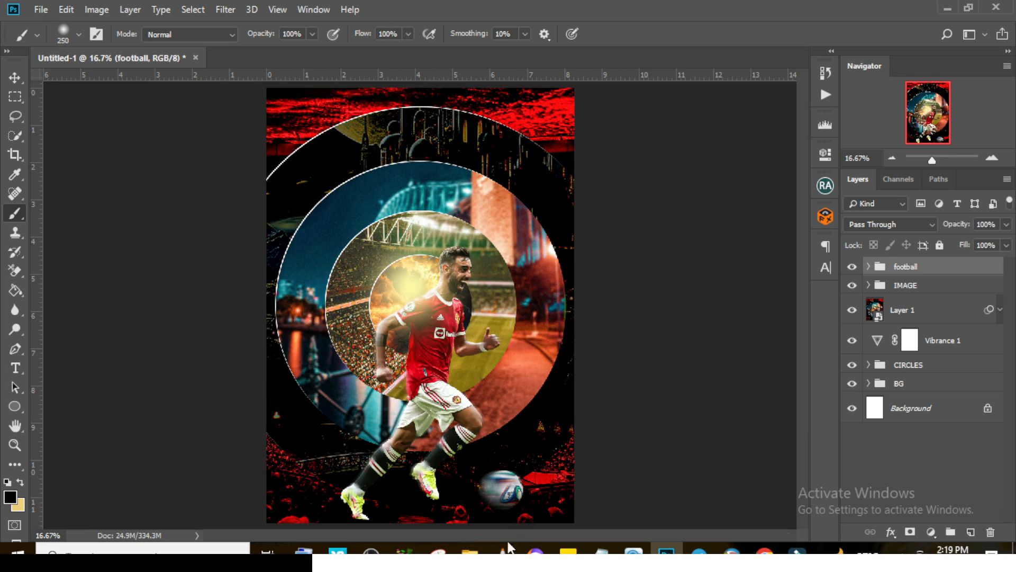
left_click(470, 551)
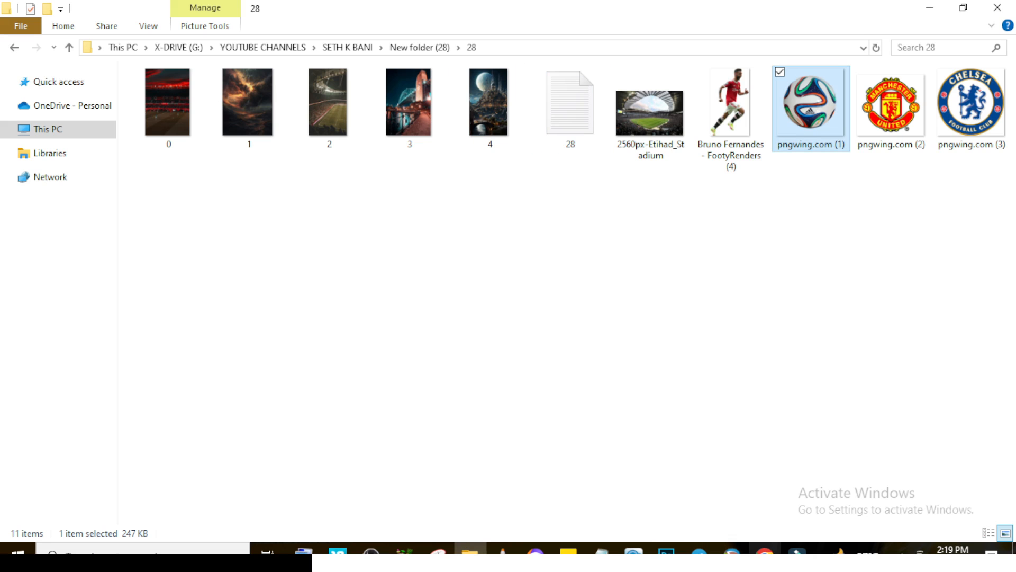
left_click(602, 552)
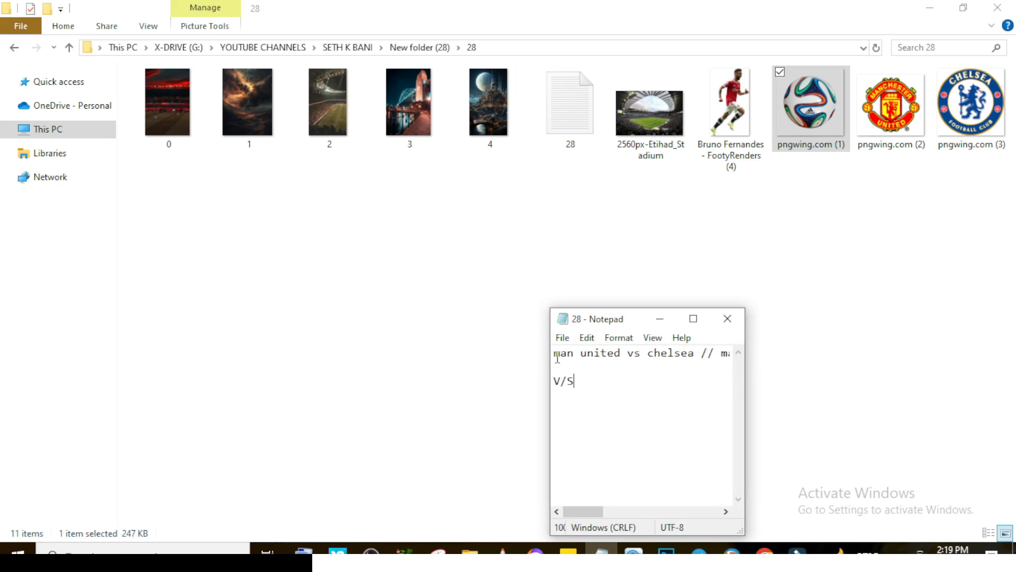
left_click_drag(556, 359, 556, 366)
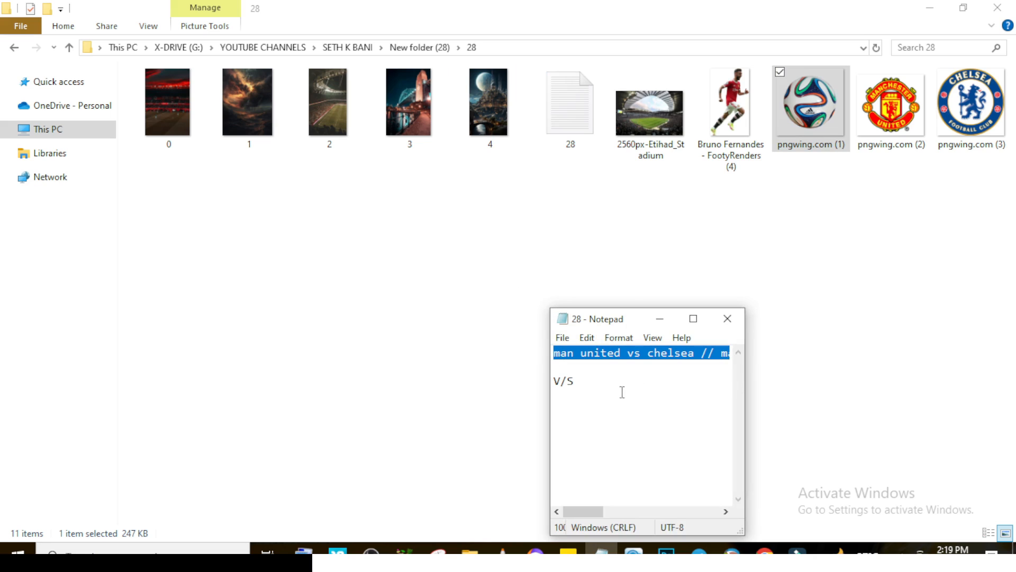
left_click(531, 13)
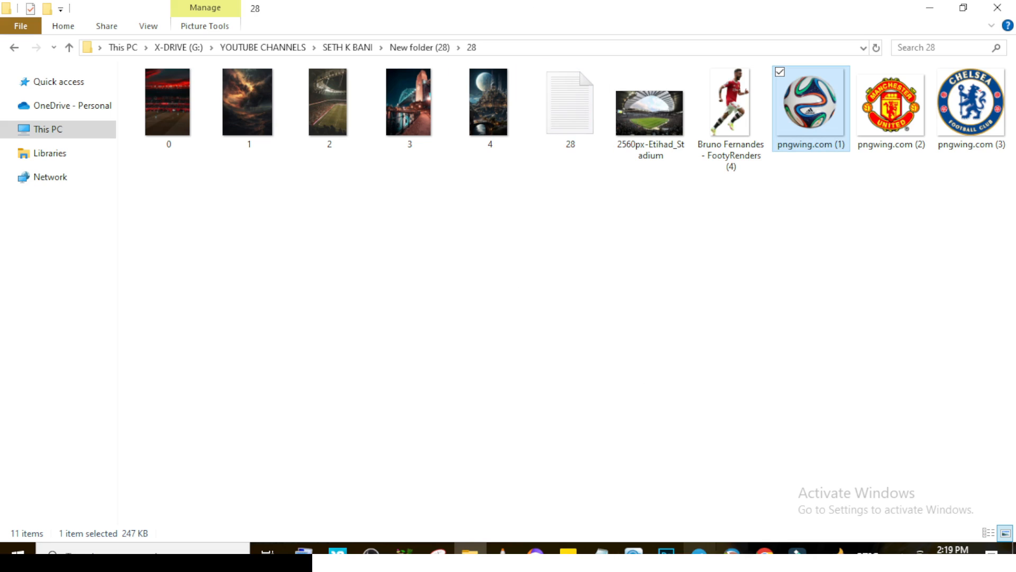
left_click(666, 552)
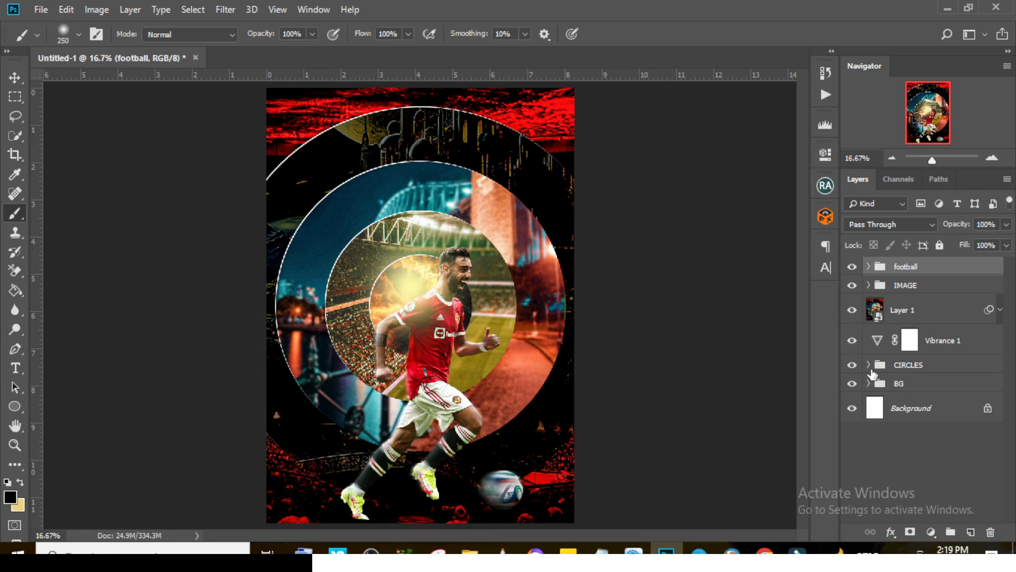
Step: Place the copied "man united vs chelsea //" line as type along the path of circle shape 3 in the CIRCLES group
left_click(869, 366)
scroll(947, 418, "down", 2)
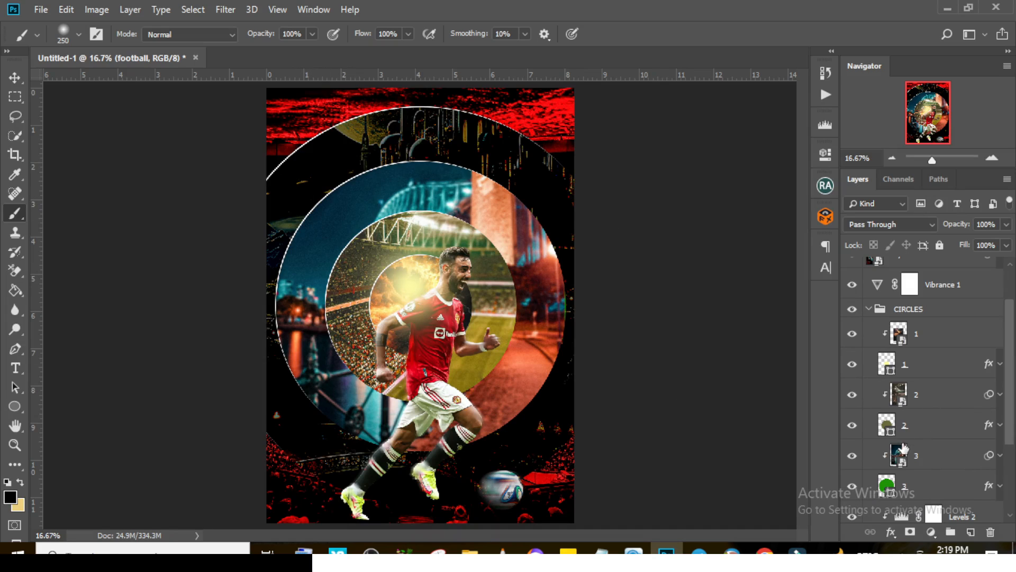
left_click(906, 487)
scroll(906, 461, "down", 2)
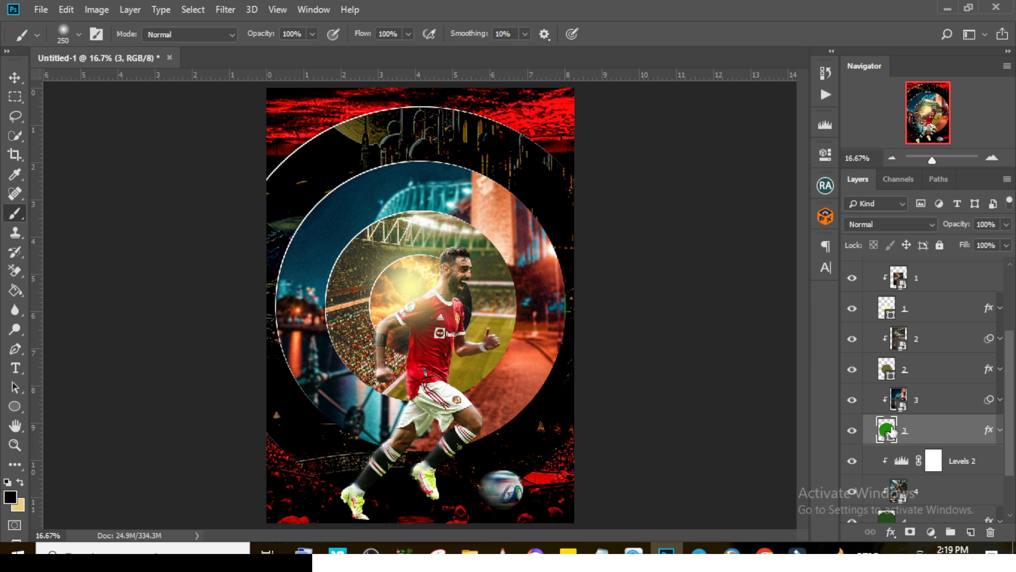
left_click(939, 180)
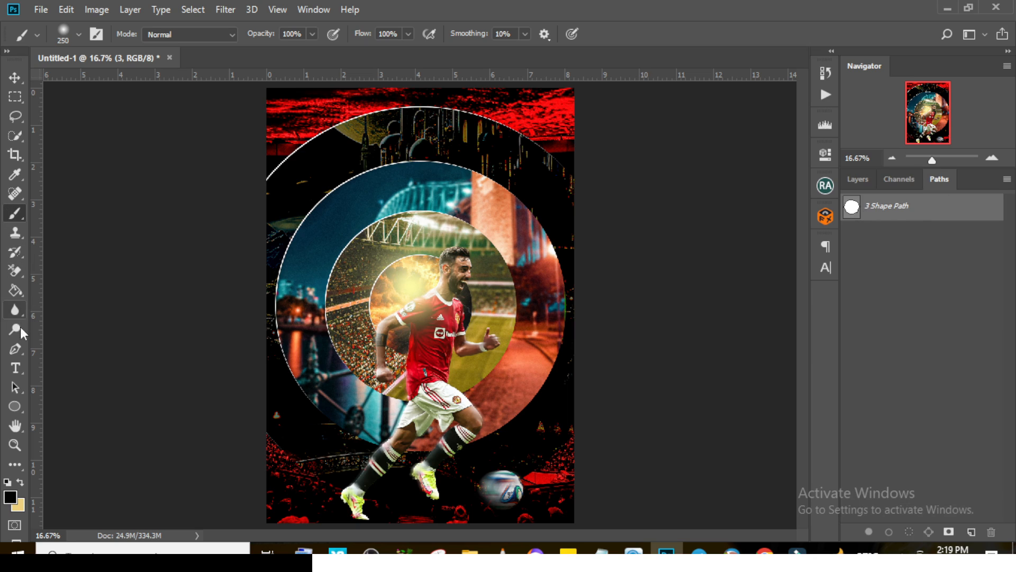
left_click(16, 368)
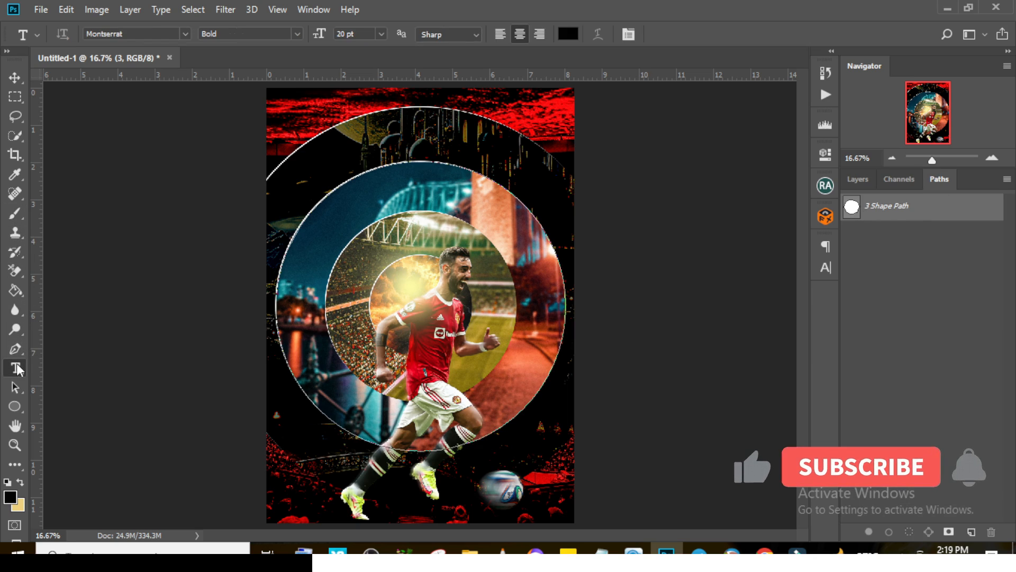
left_click(366, 172)
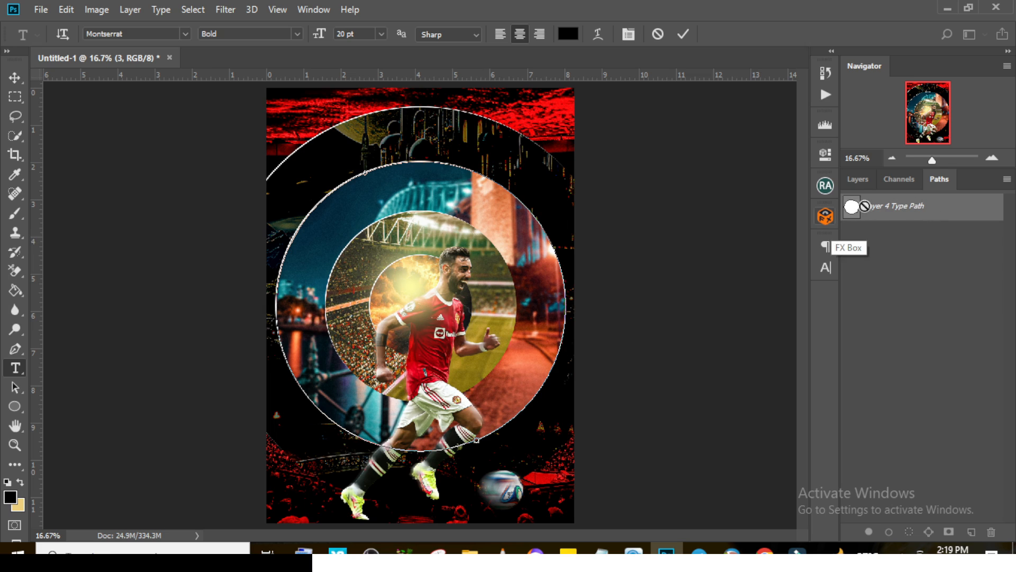
left_click(860, 180)
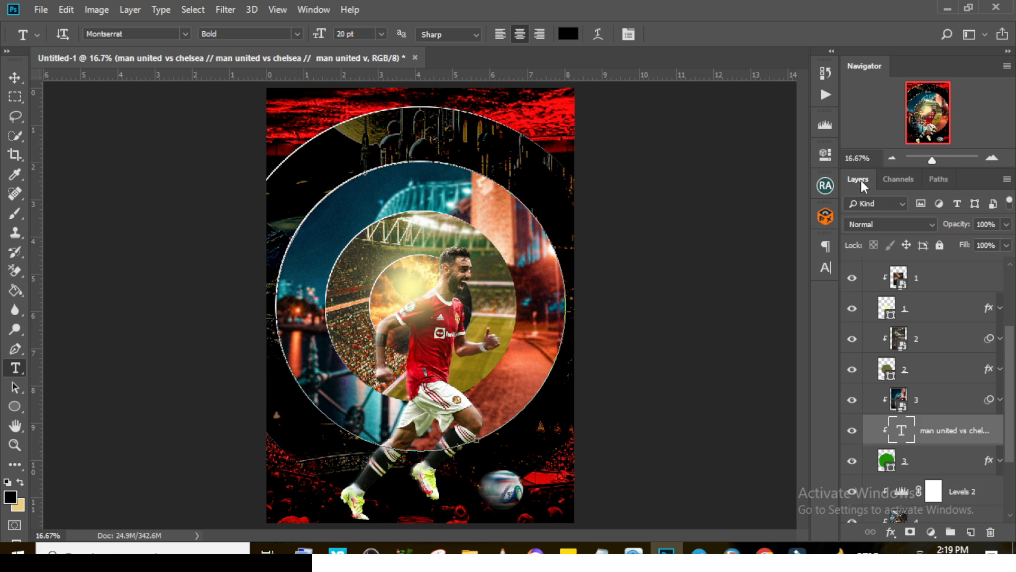
Step: Move the circular text layer above the football group at the top of the layer stack and collapse the CIRCLES group
left_click_drag(912, 437, 902, 261)
left_click_drag(1009, 313, 1007, 428)
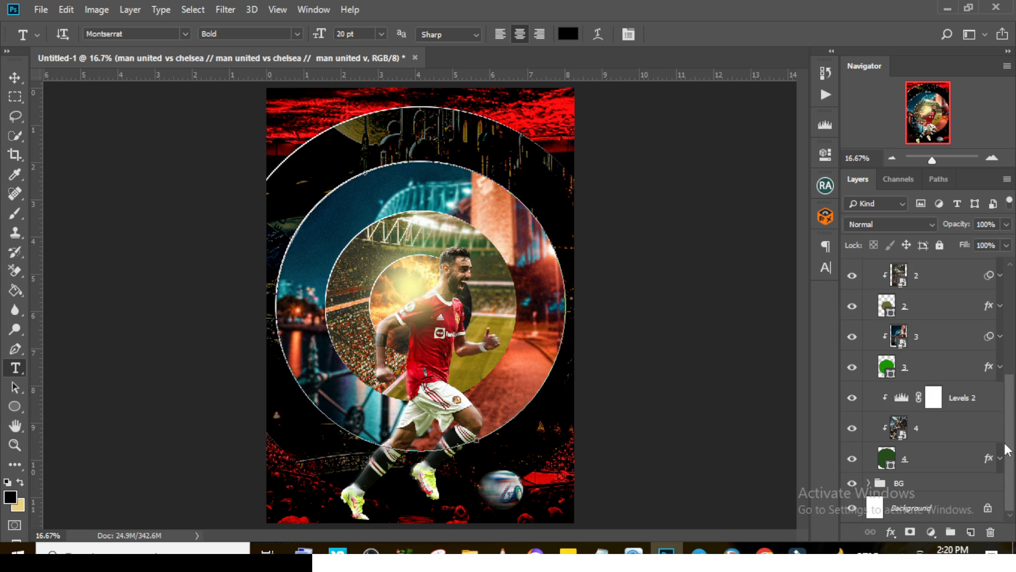
left_click_drag(1010, 407, 1010, 305)
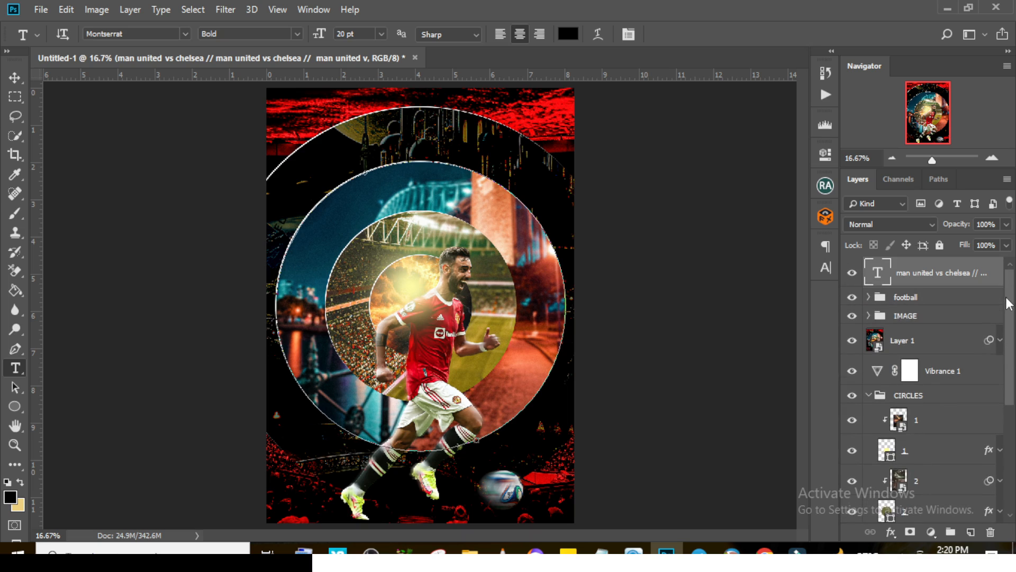
left_click(869, 395)
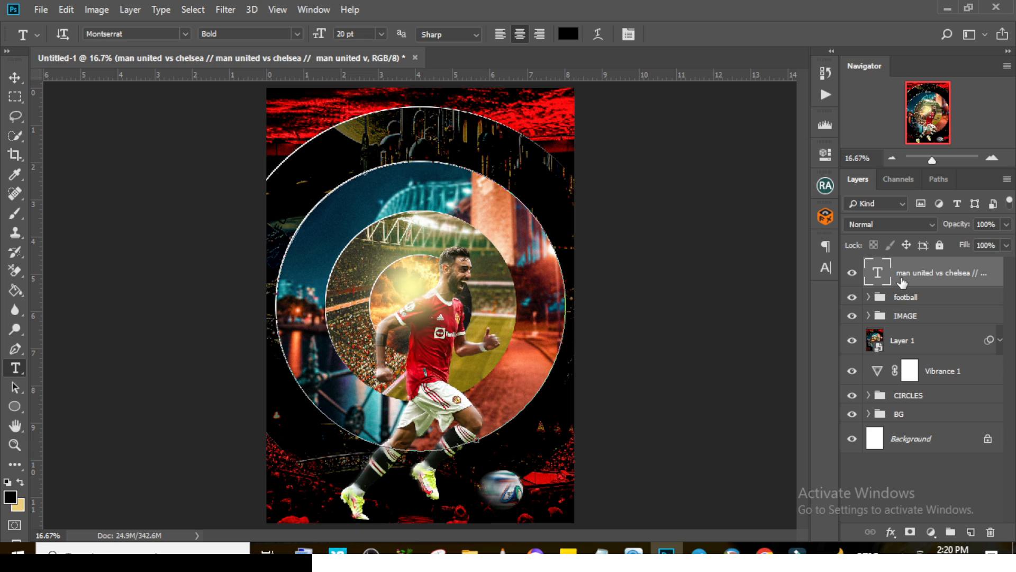
Step: Set the circular text's color to white, ffffff
left_click(824, 269)
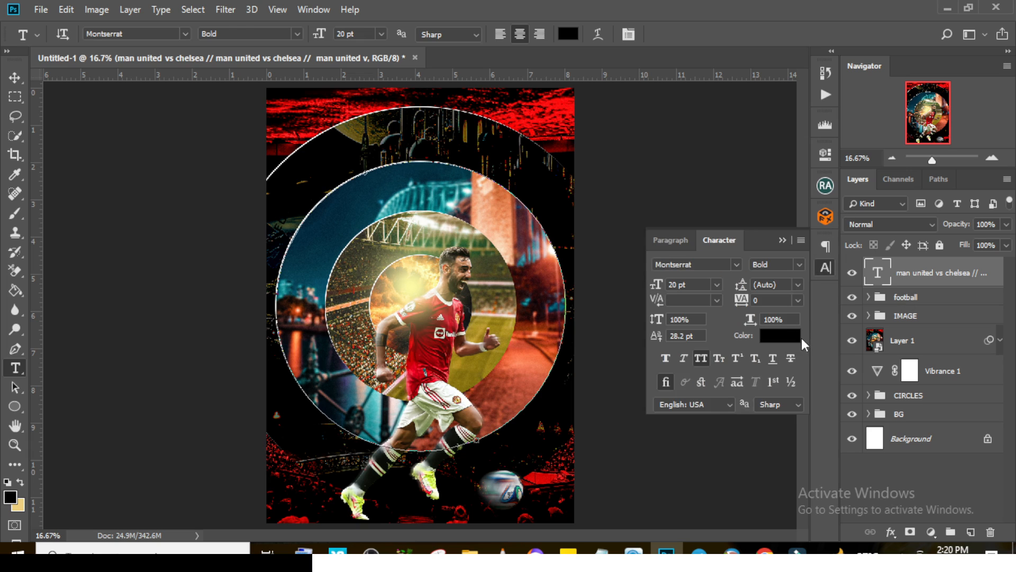
left_click(781, 331)
type("ffffff")
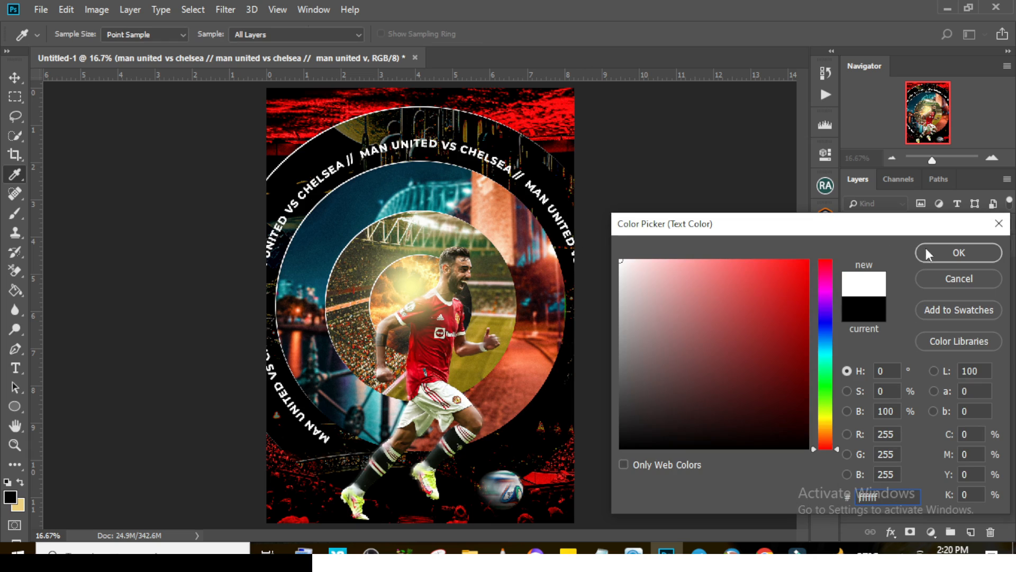
left_click(950, 252)
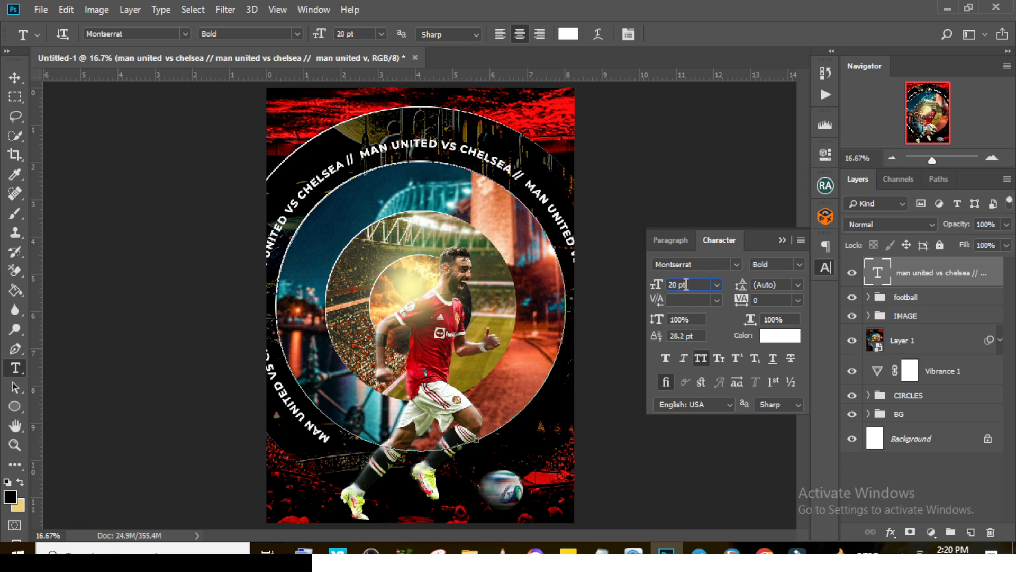
Step: Set the circular text's tracking to 300
left_click_drag(686, 284, 640, 281)
left_click(765, 300)
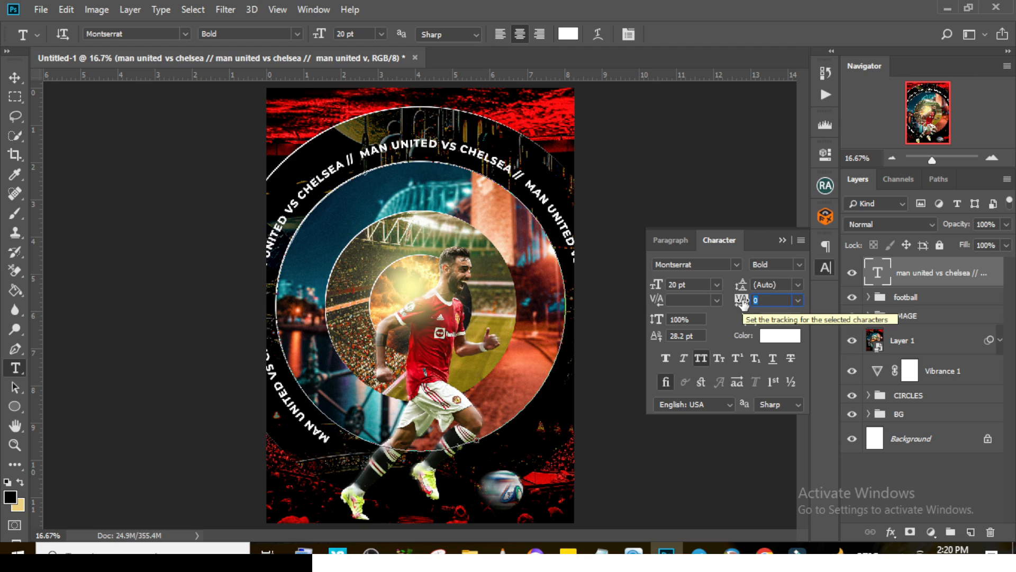
type("300")
key("Return")
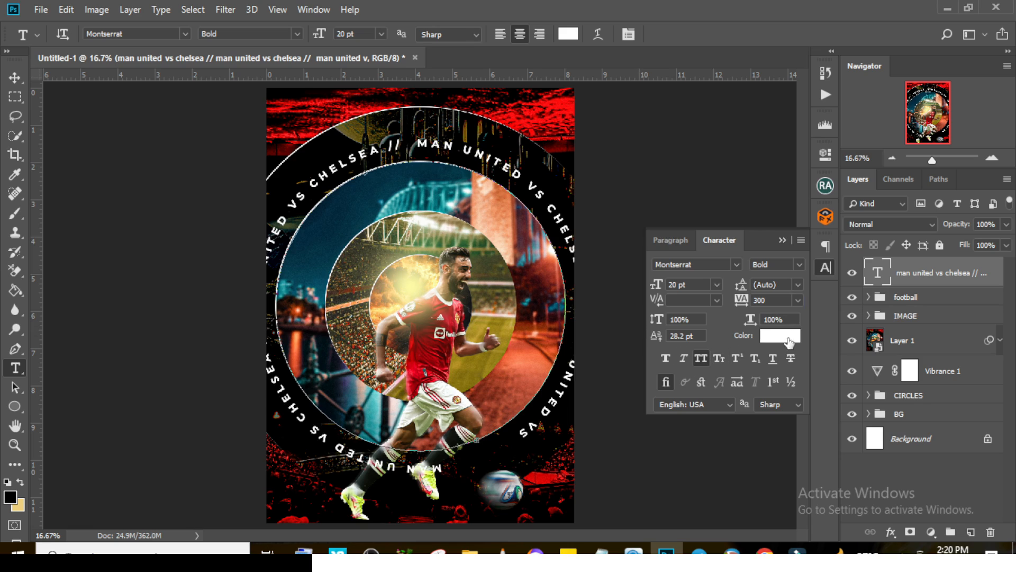
Step: Raise the circular text off its path with a baseline shift of 43.2 pt
left_click(695, 336)
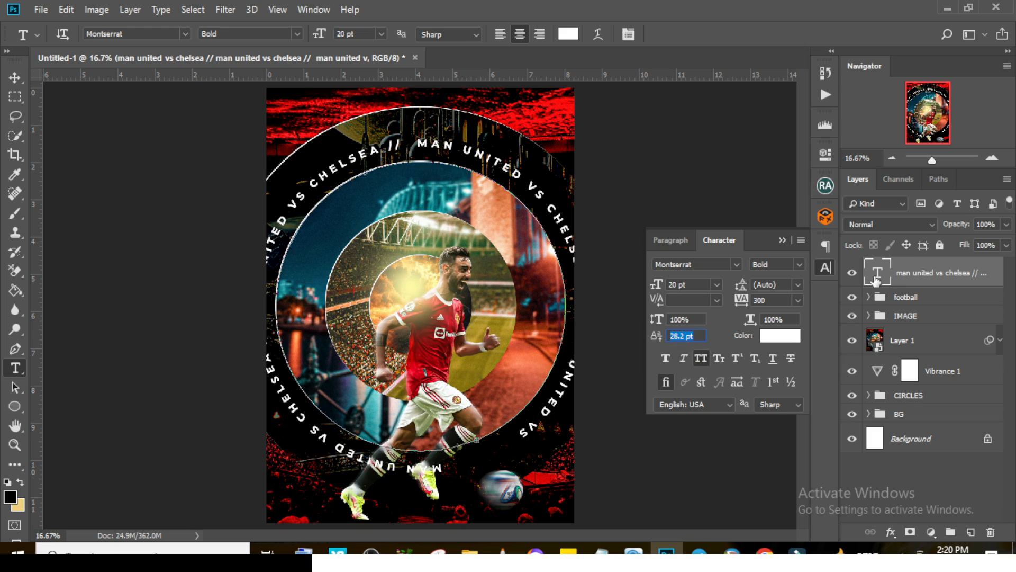
left_click(868, 276)
left_click_drag(657, 338, 670, 340)
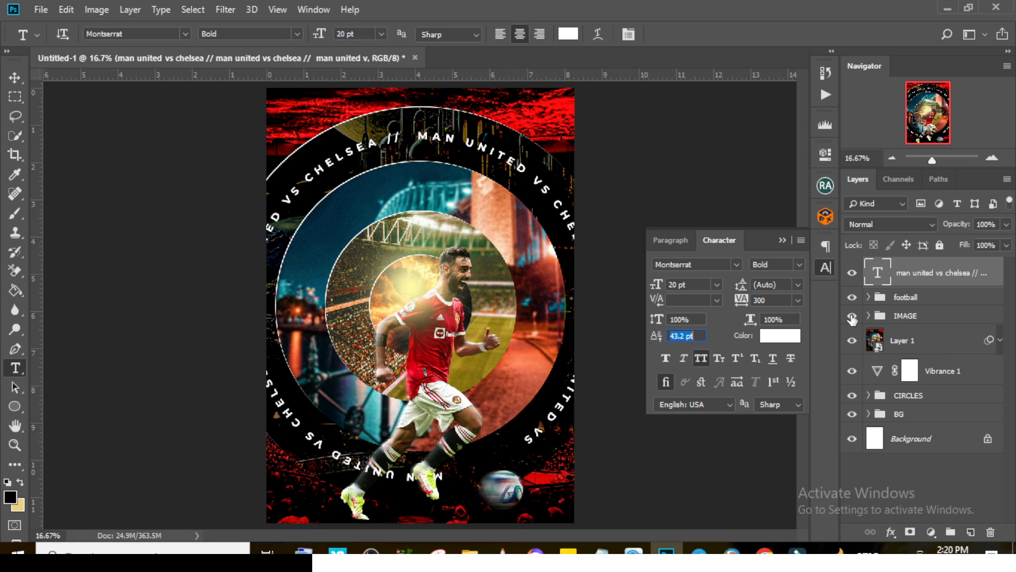
left_click(781, 240)
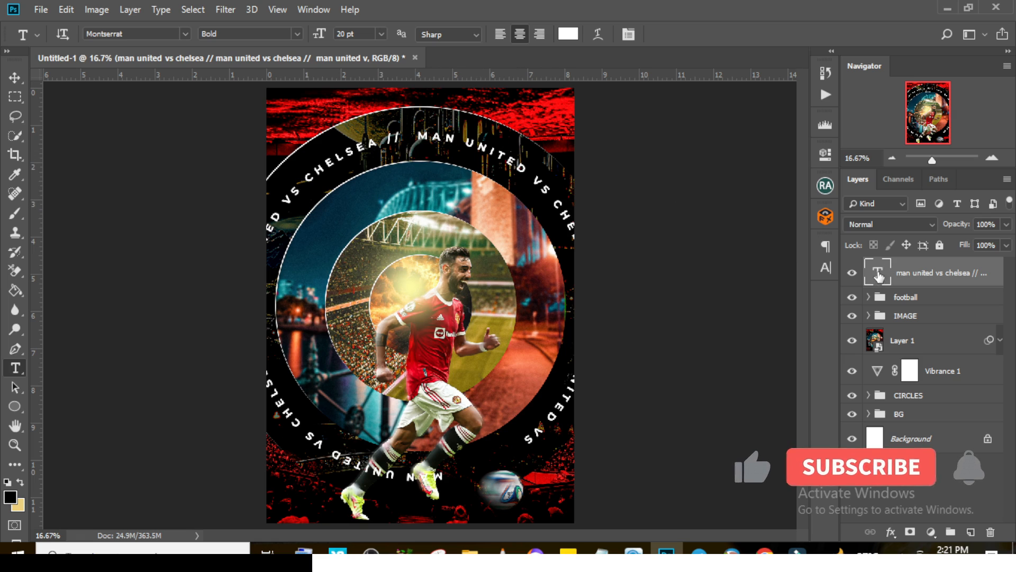
Step: Change the words VS CHELSEA at the circle's upper left to the Montserrat Medium weight
double_click(878, 274)
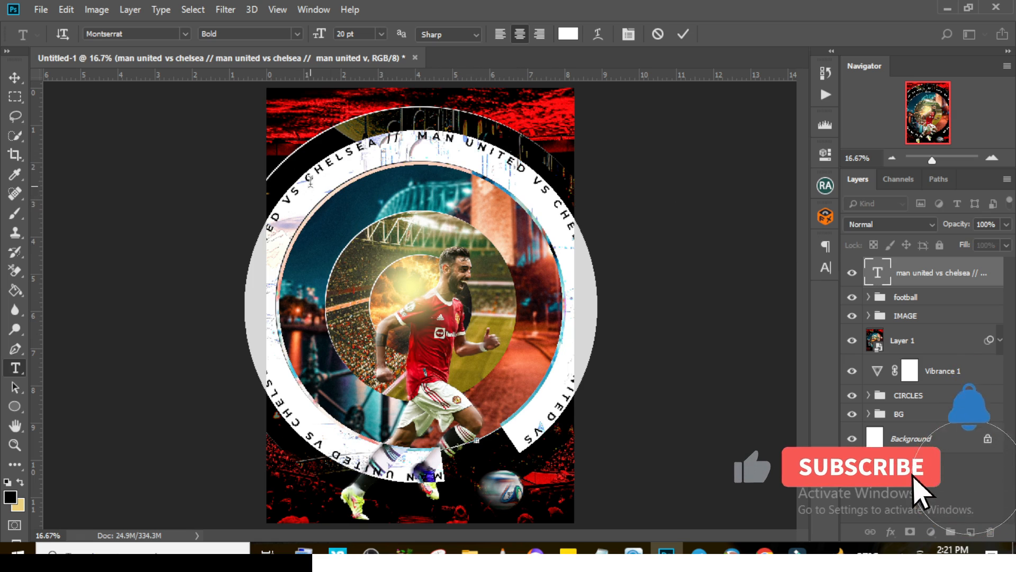
double_click(310, 181)
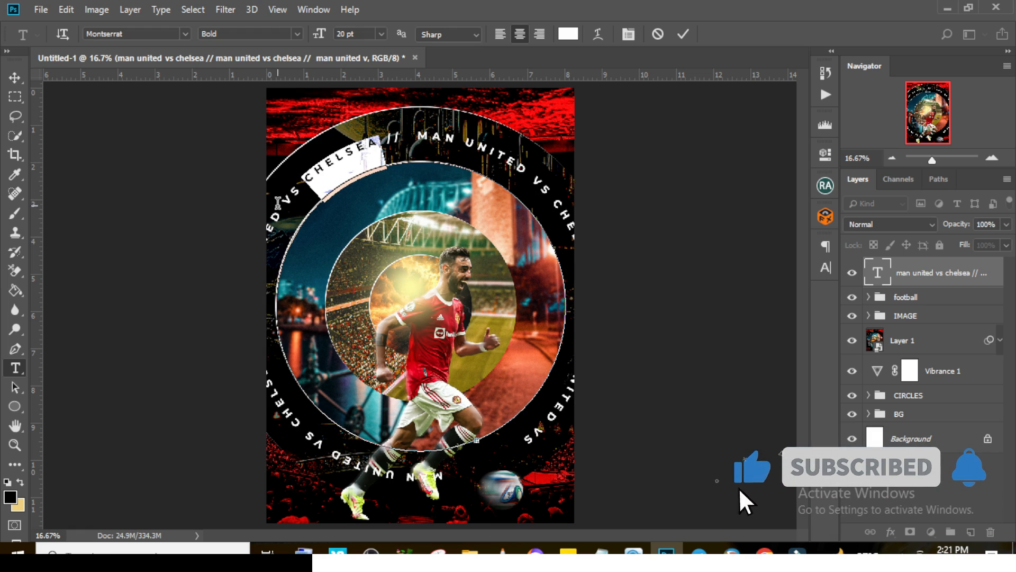
left_click_drag(278, 203, 378, 135)
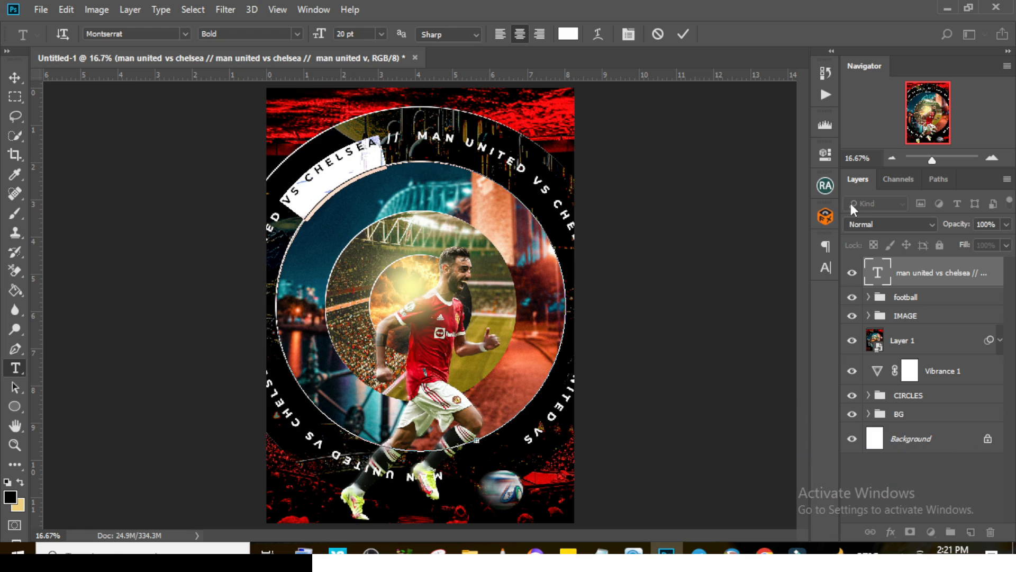
left_click(825, 267)
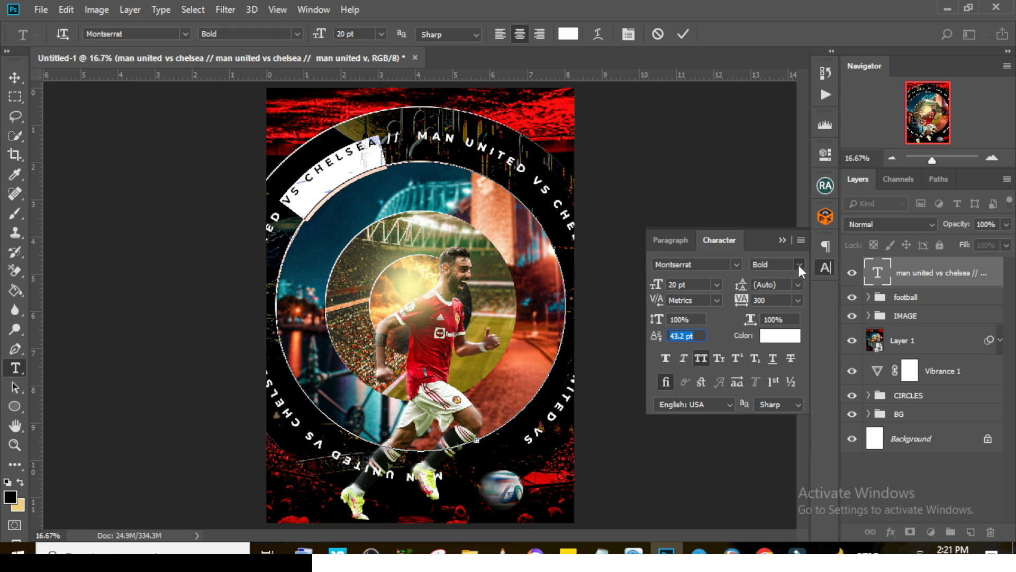
left_click(797, 264)
left_click(789, 373)
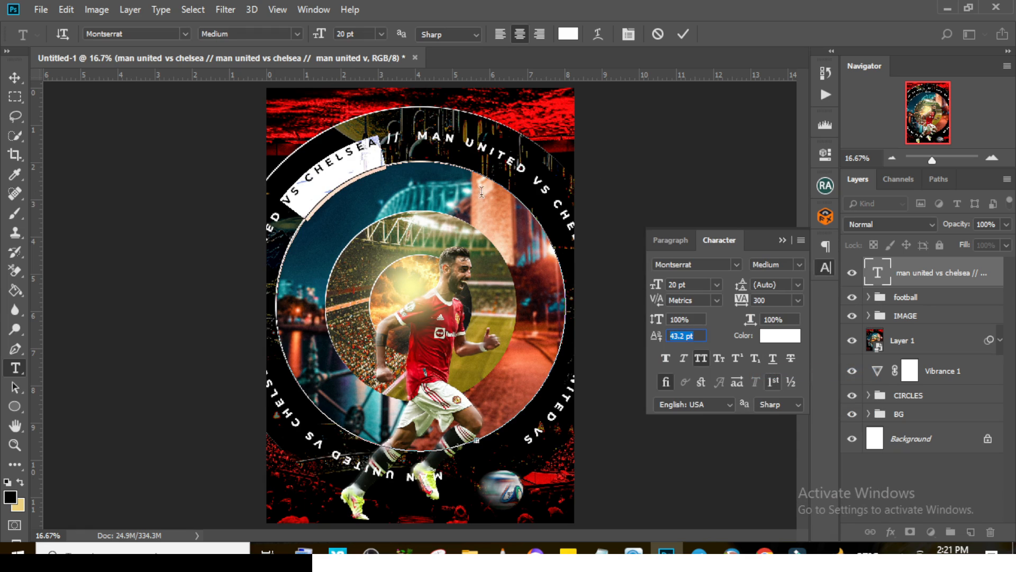
Step: Change the VS CHELSEA words at the circle's upper right and CHELSEA at its lower right to Montserrat Medium
left_click_drag(533, 175, 763, 294)
left_click(801, 264)
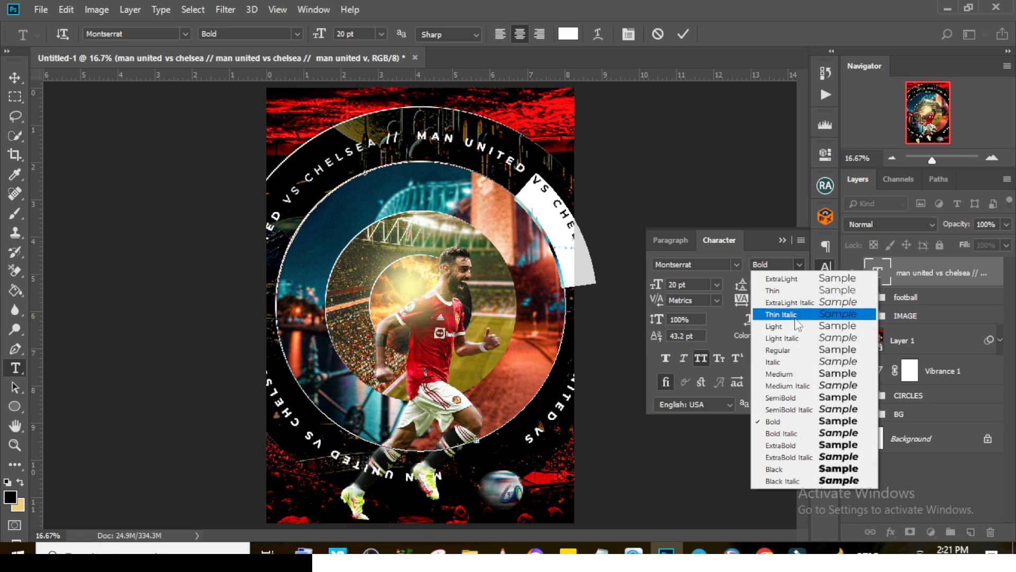
left_click(788, 373)
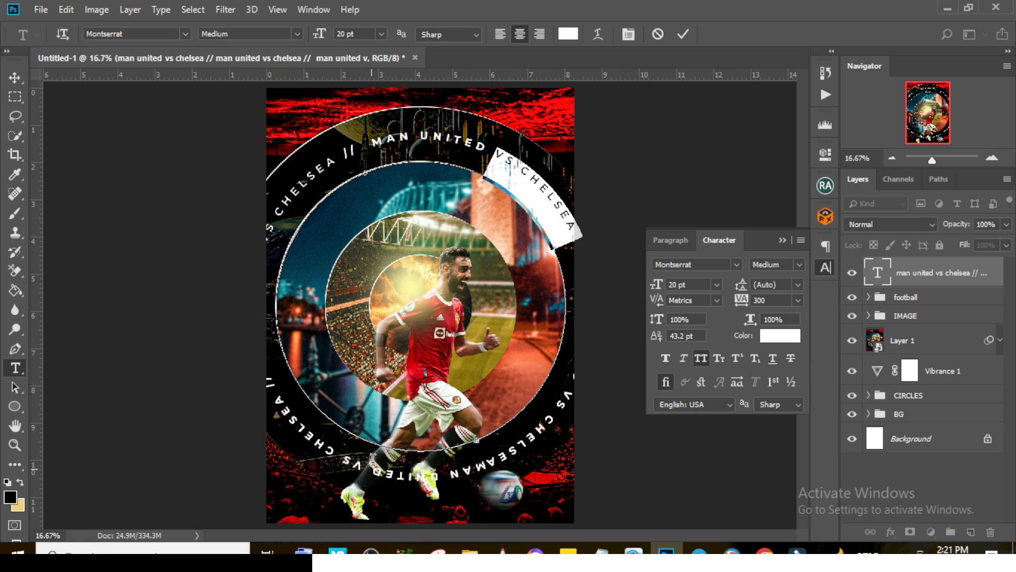
left_click_drag(557, 418, 476, 466)
left_click(800, 264)
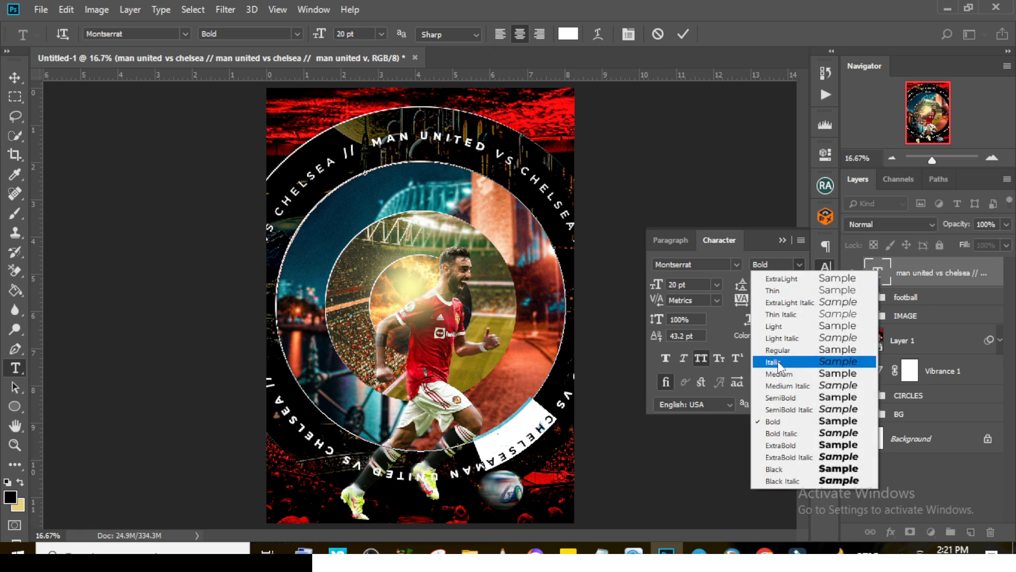
left_click(788, 371)
Step: Change the word CHELSEA and its slashes at the circle's lower left to Montserrat Medium
left_click_drag(336, 461, 269, 394)
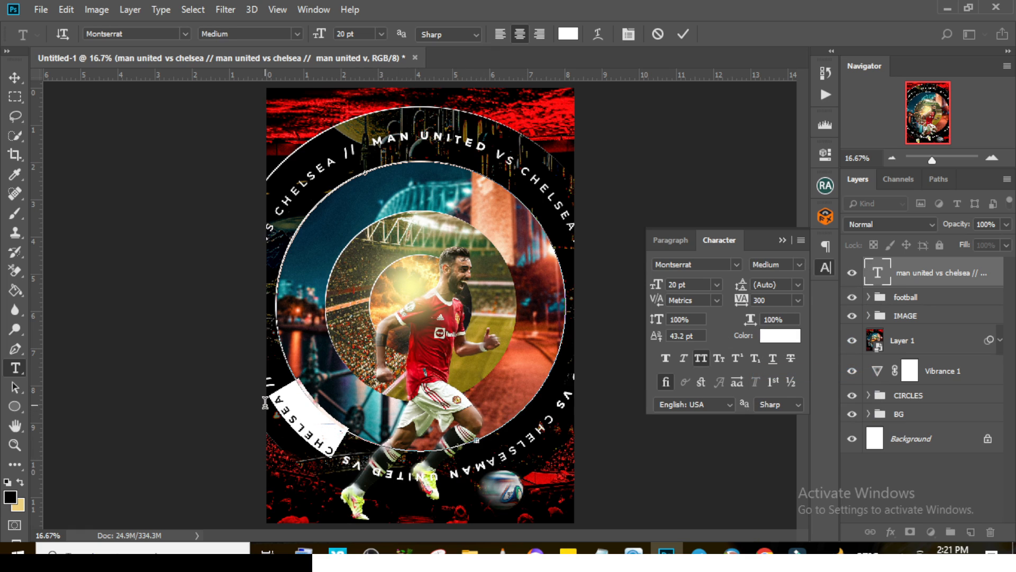
left_click(799, 264)
left_click(782, 372)
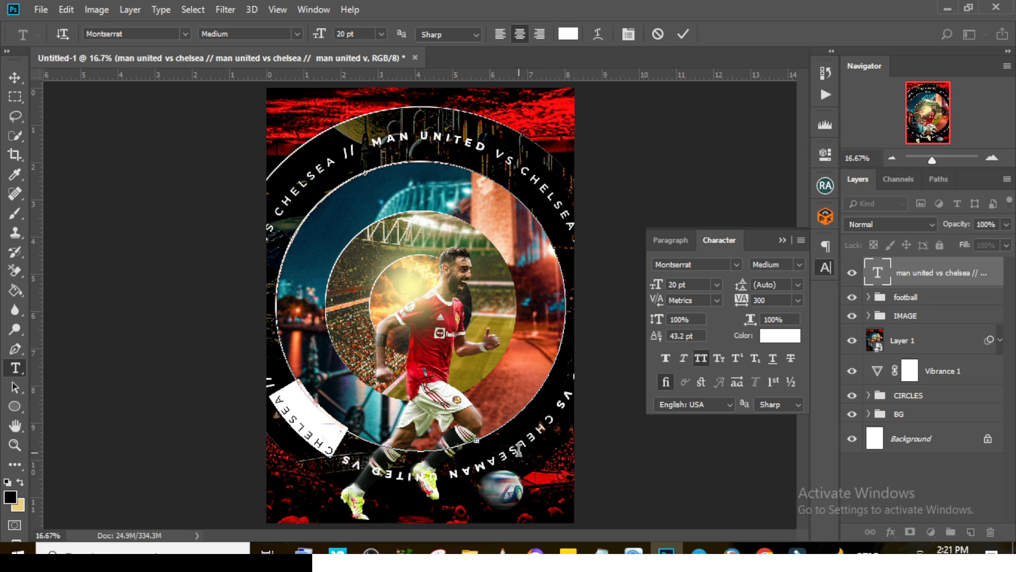
Step: Try to insert slashes between the words CHELSEA and MAN UNITED at the lower part of the circular text
left_click(482, 444)
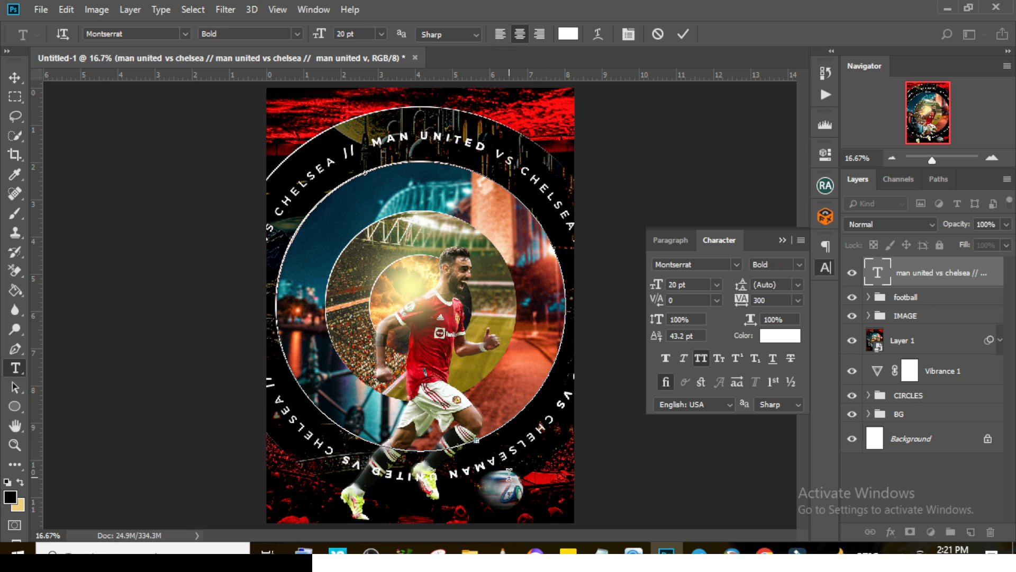
type("//")
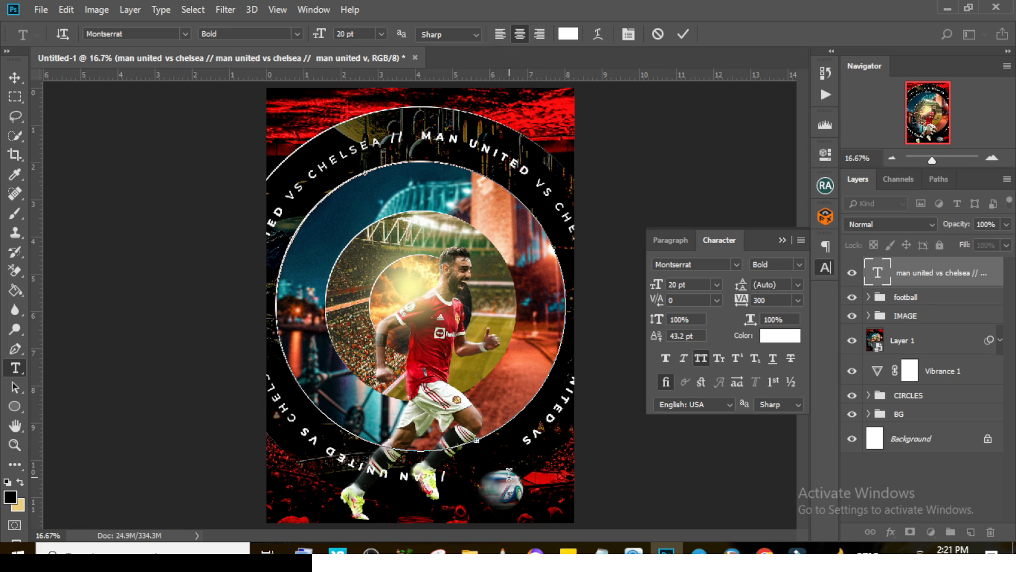
left_click(521, 439)
type("chelsea // man united vs chelsea //")
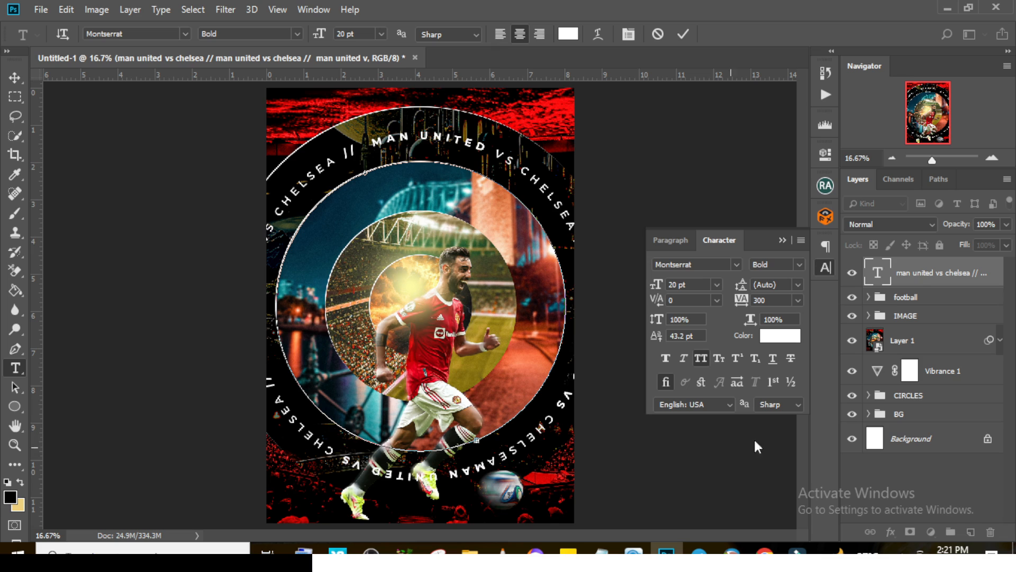
key("ctrl+a")
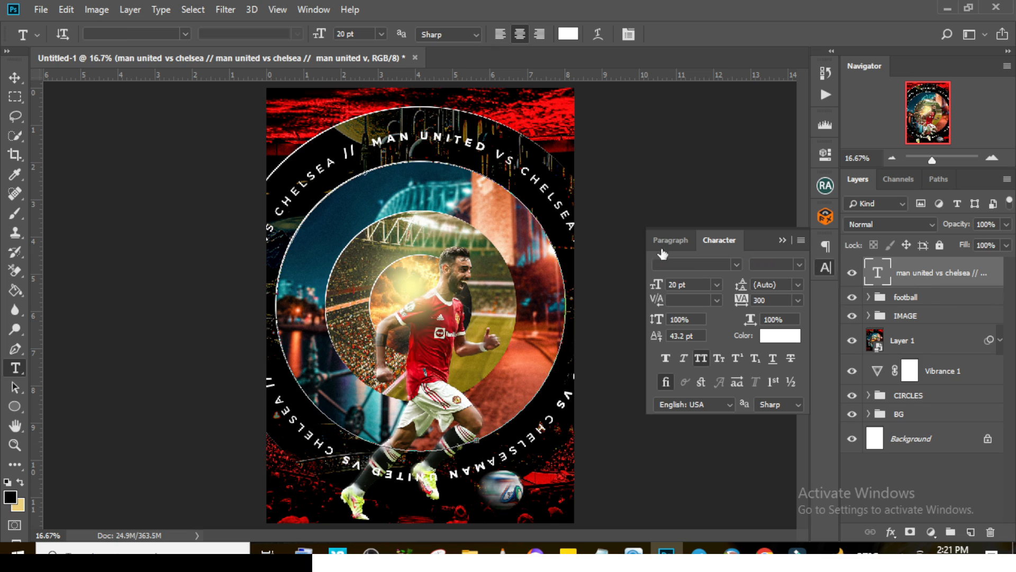
Step: Colour the words MAN UNITED at the top of the circular text red with hex value ff2020
left_click_drag(367, 137, 489, 133)
left_click(780, 335)
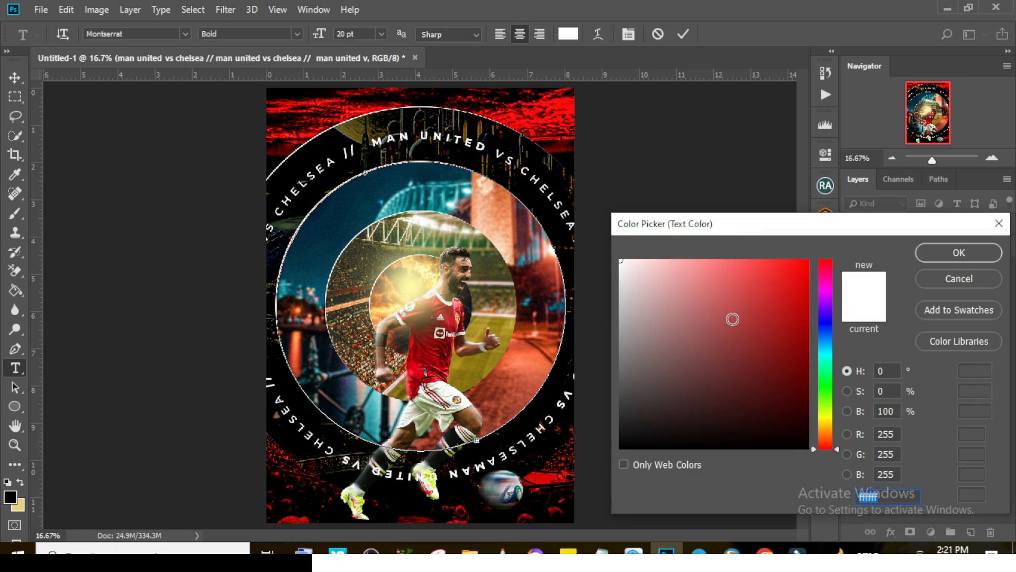
mouse_move(659, 305)
left_mouse_down()
mouse_move(808, 260)
mouse_move(763, 259)
left_mouse_up()
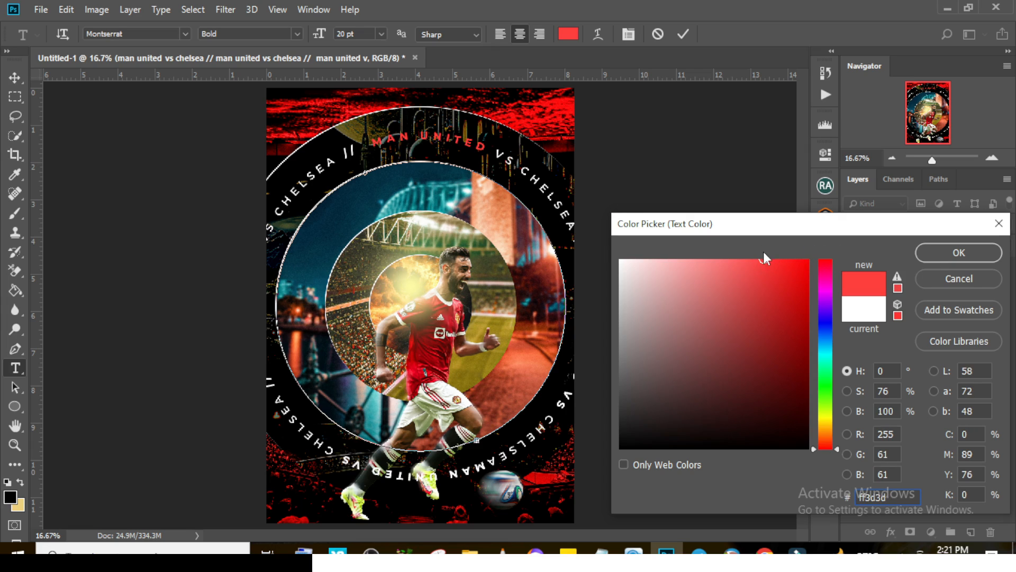
left_click(785, 259)
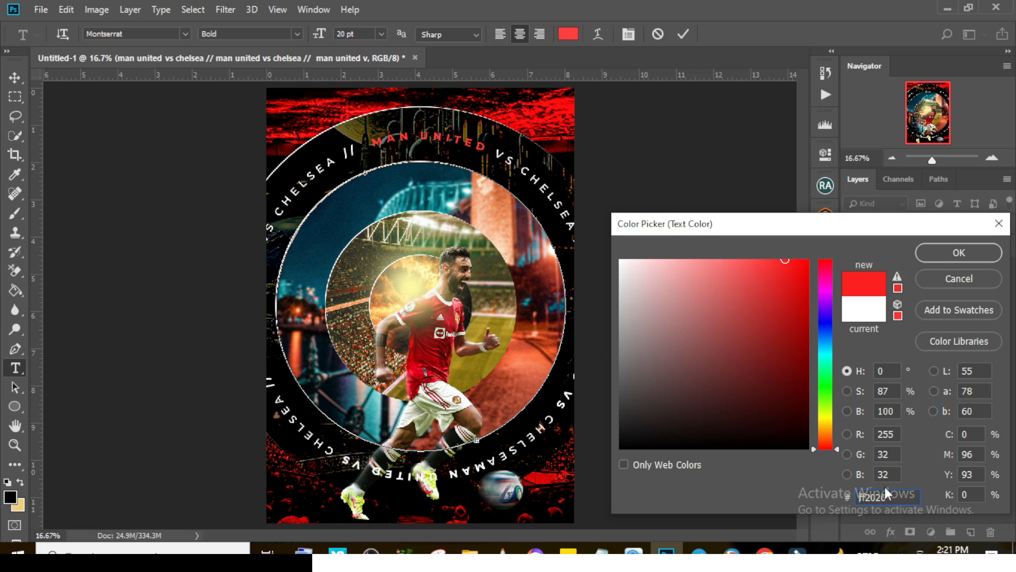
key("Return")
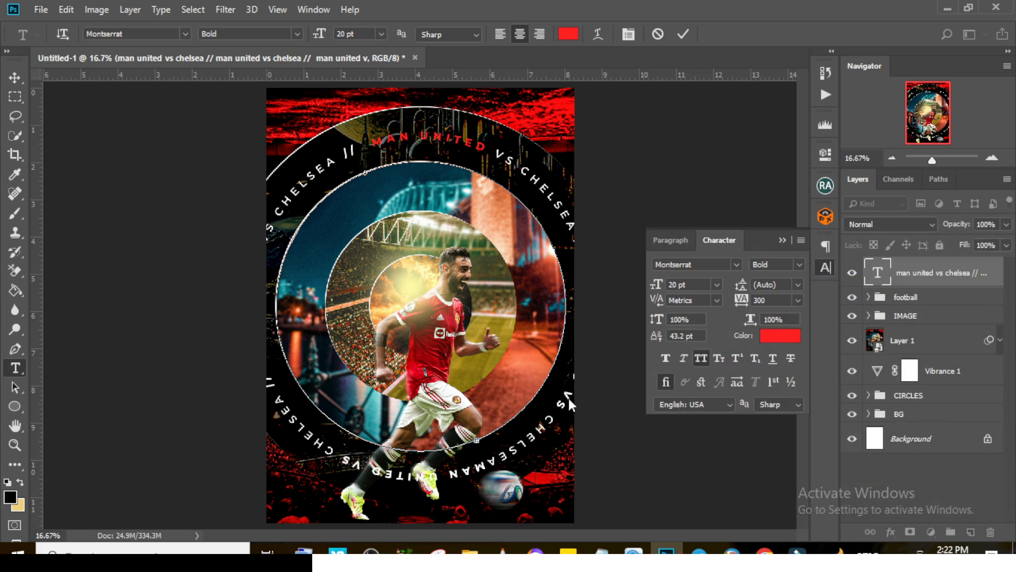
Step: Colour the words MAN UNITED at the bottom of the circular text with the same red, ff2020
left_click_drag(372, 473, 366, 471)
left_click(773, 336)
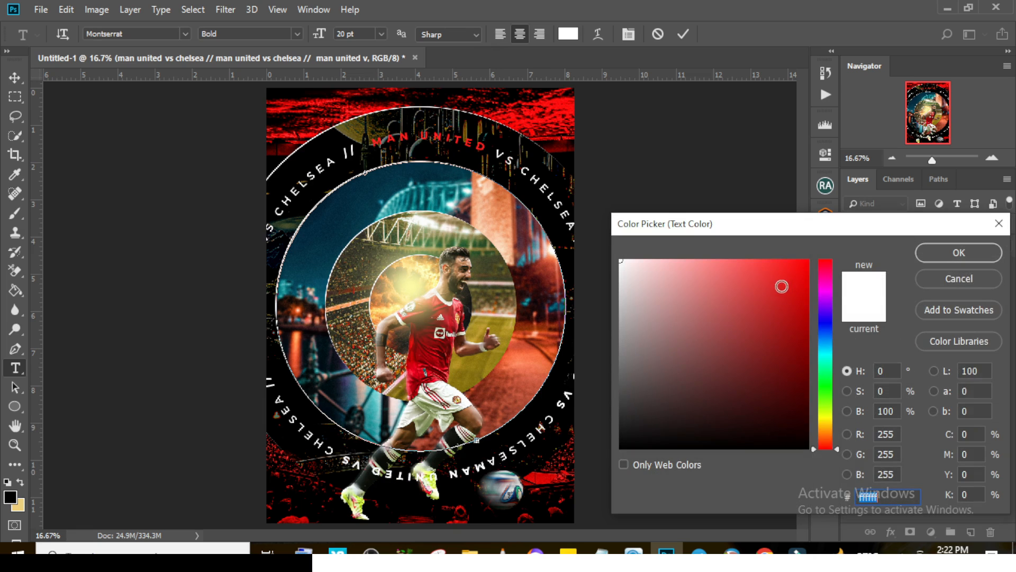
type("ff2020")
key("Return")
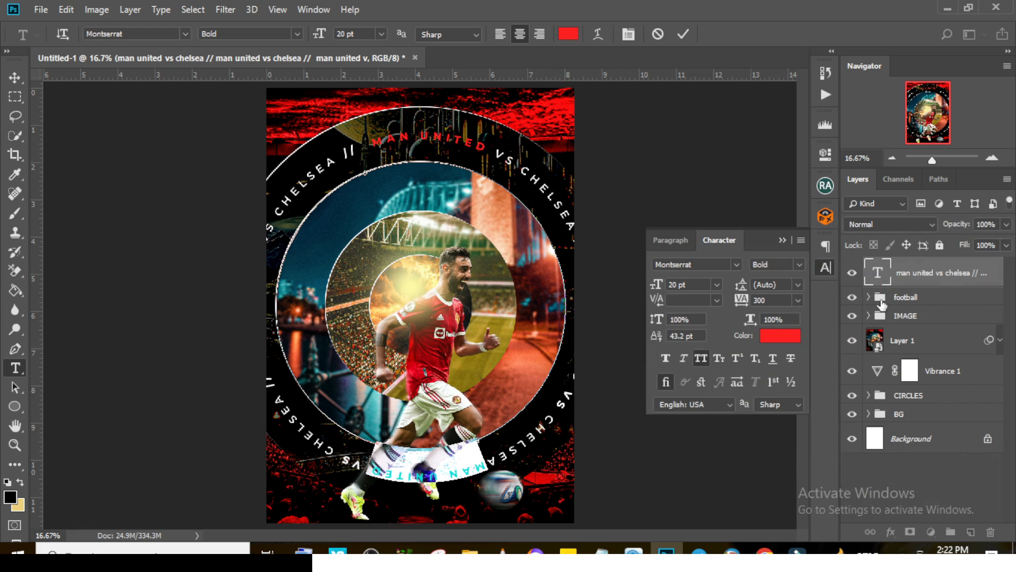
left_click(878, 275)
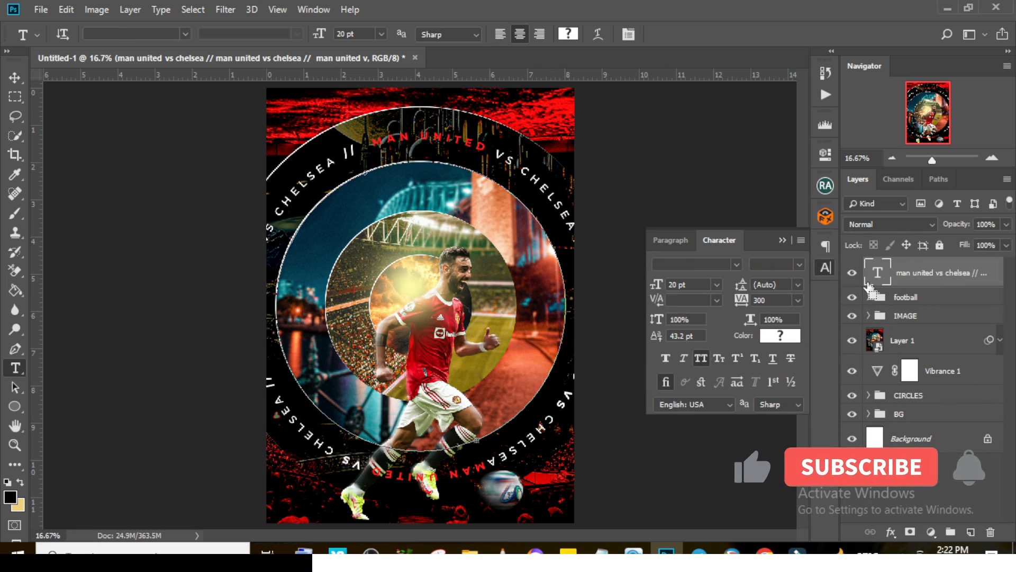
Step: Rotate the circular text counterclockwise by 15 degrees around the circle
key("ctrl+t")
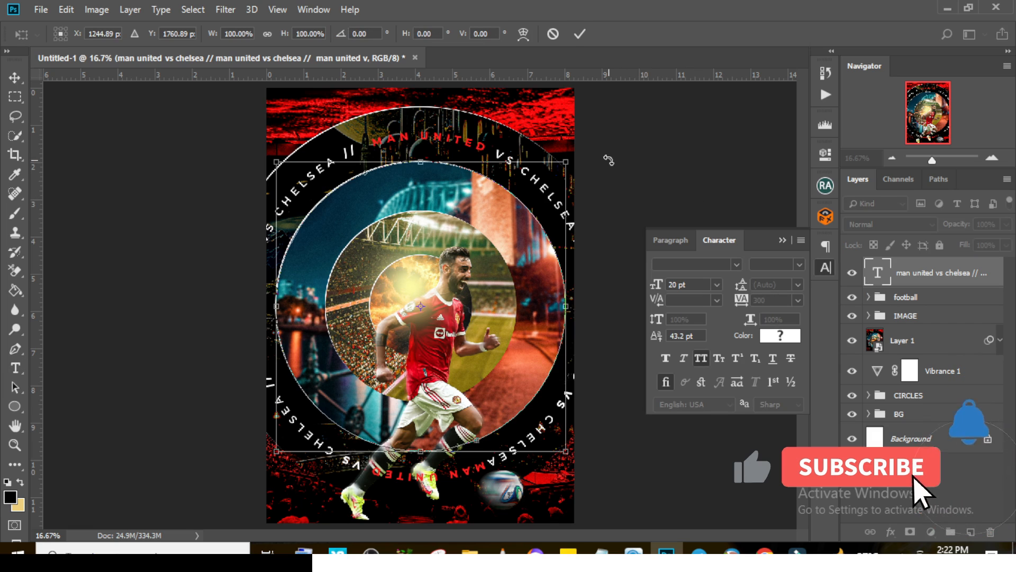
left_click_drag(608, 159, 541, 125)
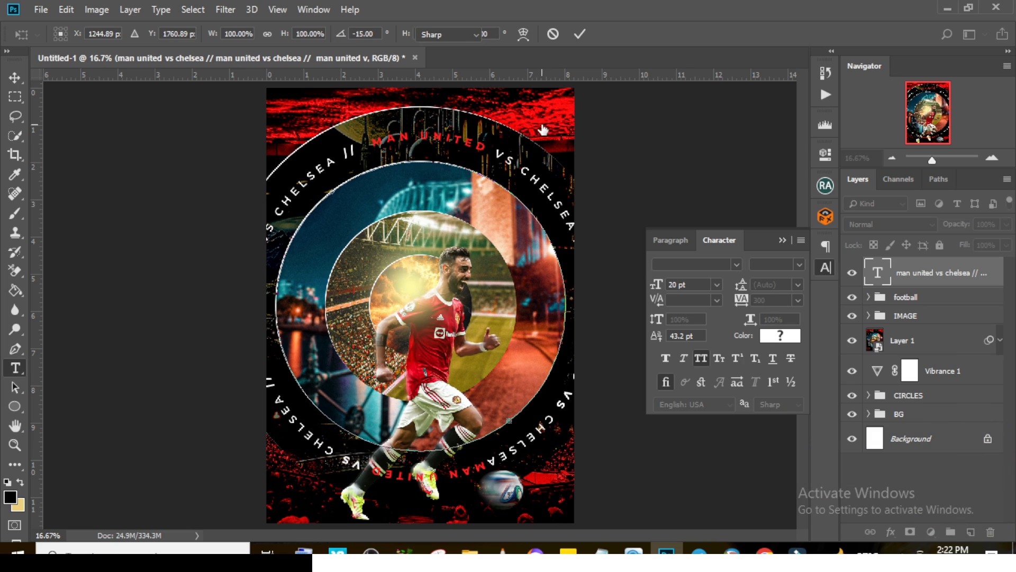
key("Return")
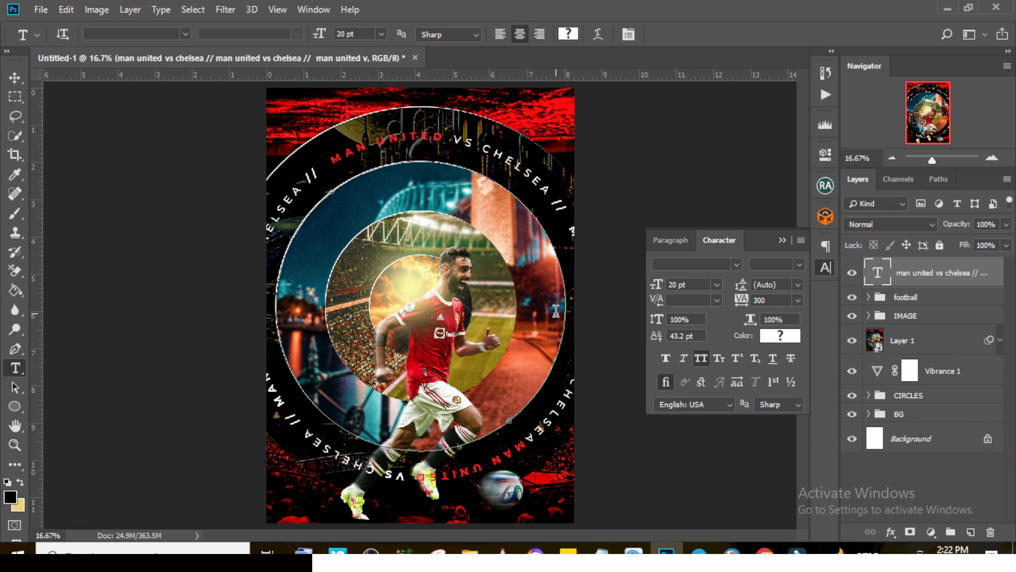
Step: Colour the MAN UNITED words running off the flyer's lower left edge red with ff2020
double_click(880, 271)
left_click_drag(283, 403, 243, 350)
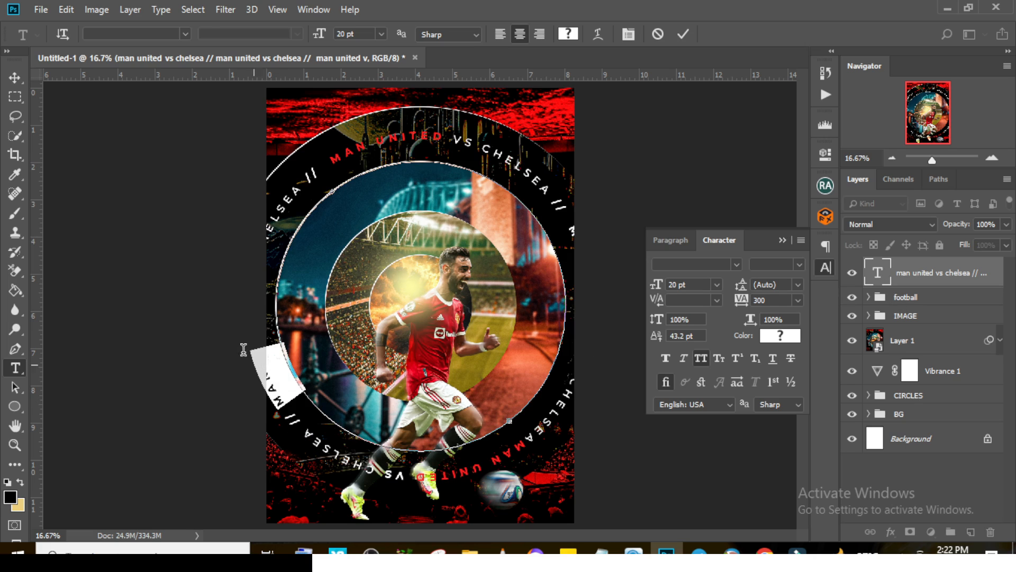
left_click(777, 336)
type("ff2020")
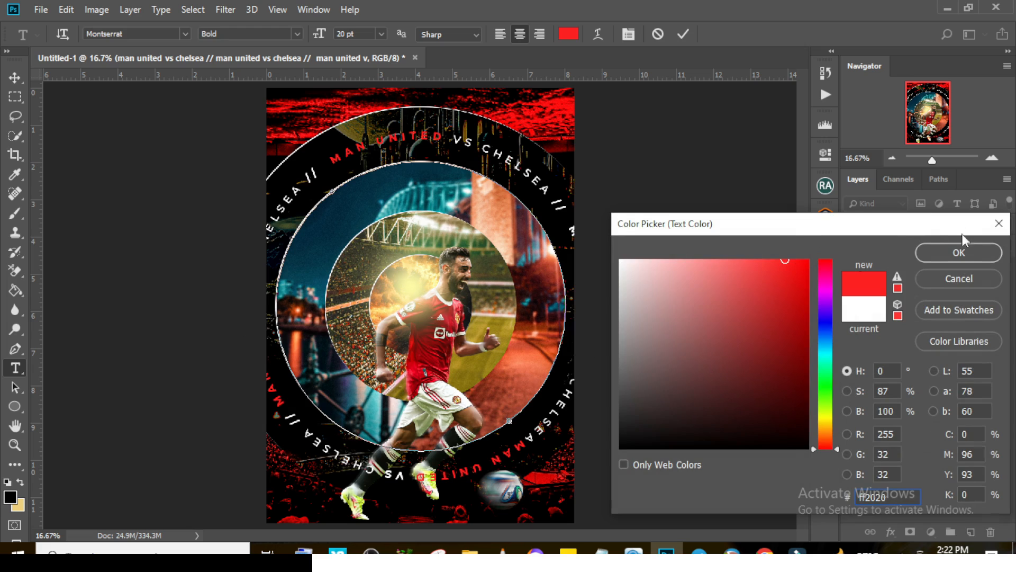
left_click(961, 251)
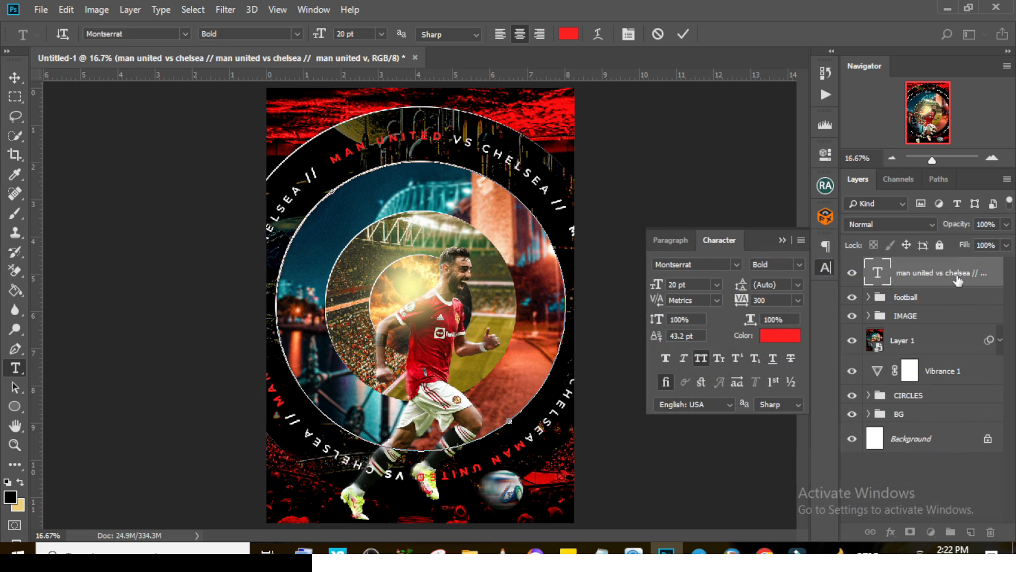
left_click(957, 280)
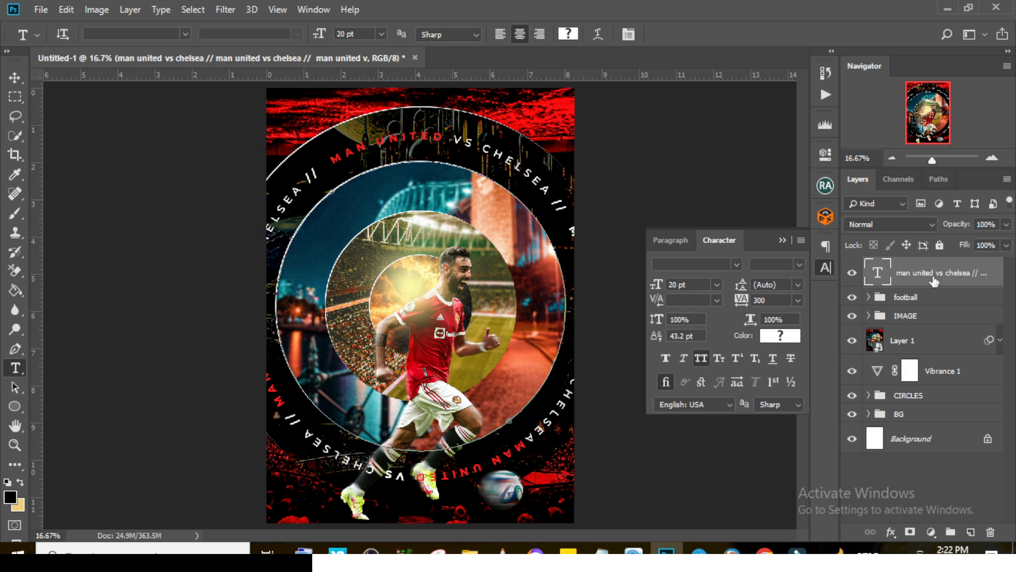
Step: Duplicate the circular text layer and convert the lower of the two text layers to a smart object
key("ctrl+j")
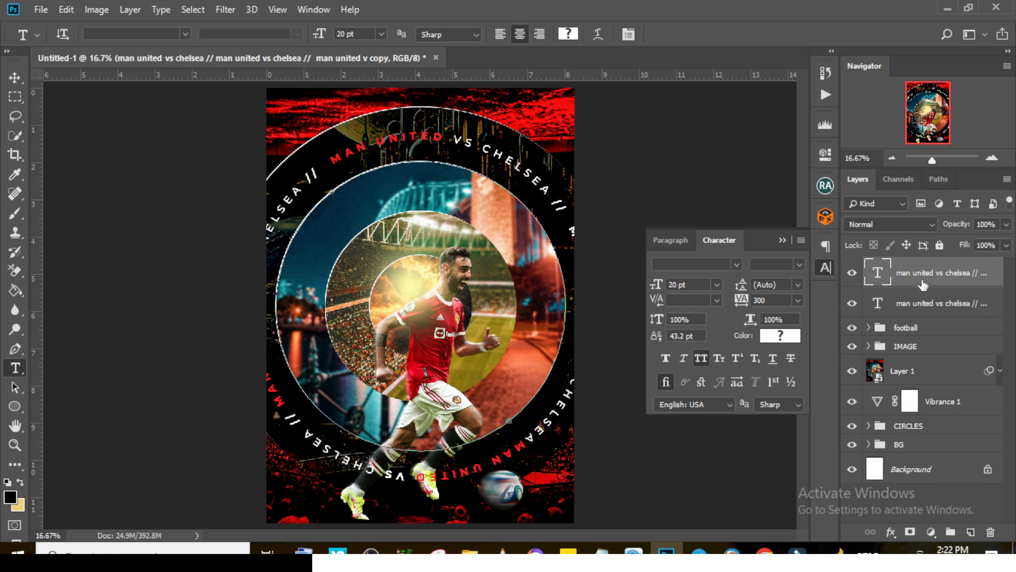
right_click(920, 306)
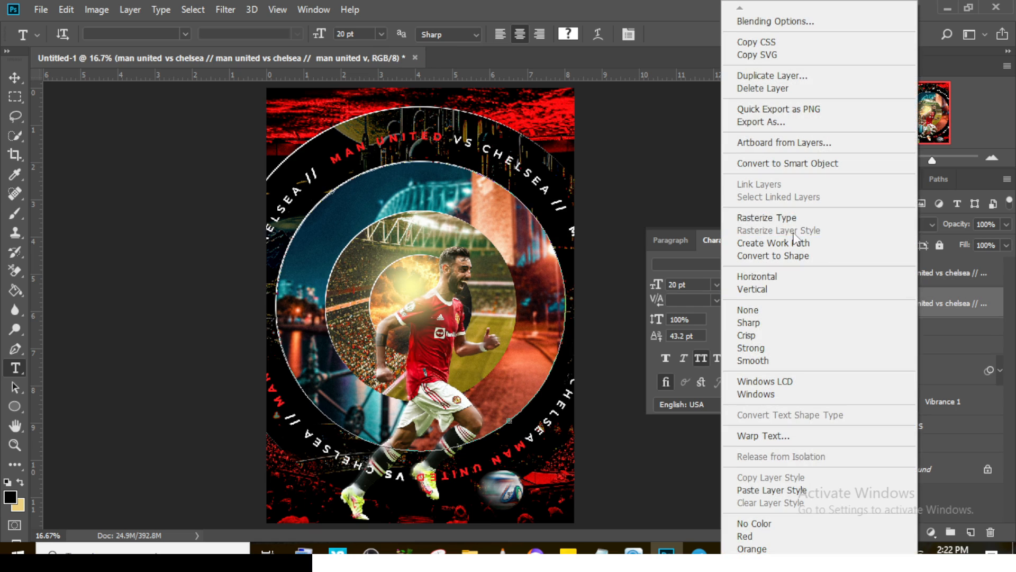
left_click(780, 164)
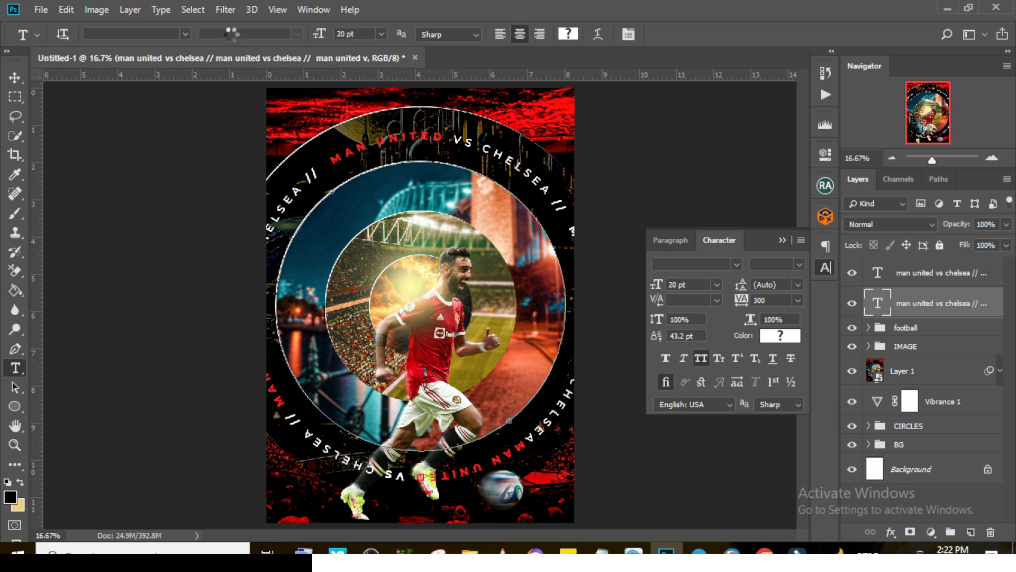
Step: Apply a Radial Blur to the smart object text with amount 10, Spin method and Good quality
left_click(226, 9)
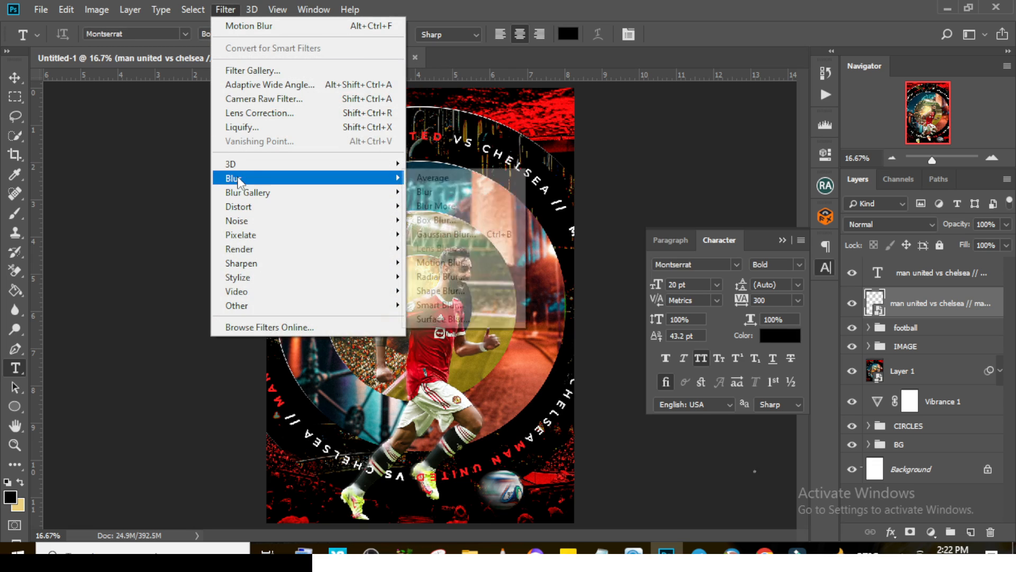
mouse_move(237, 179)
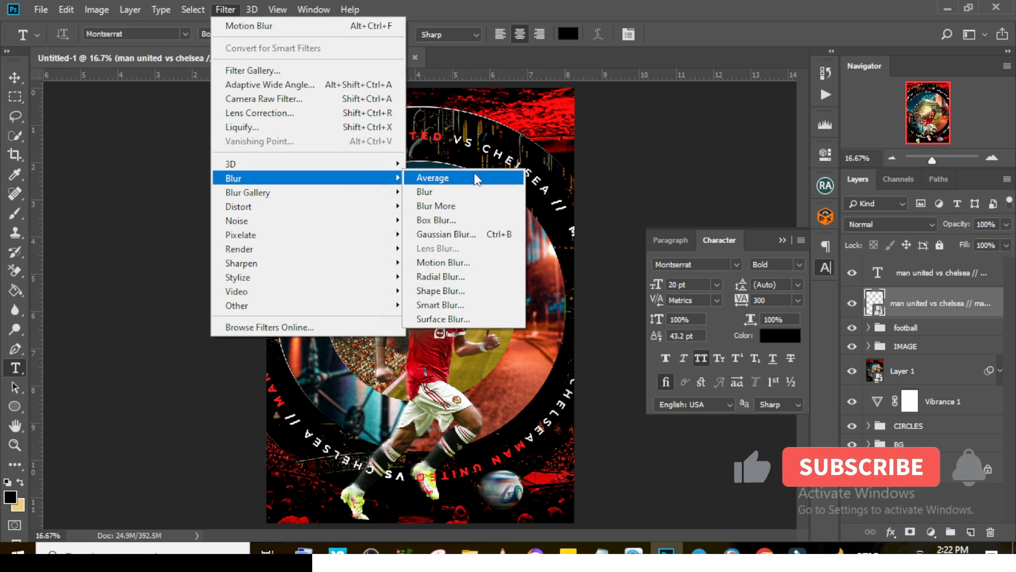
left_click(441, 277)
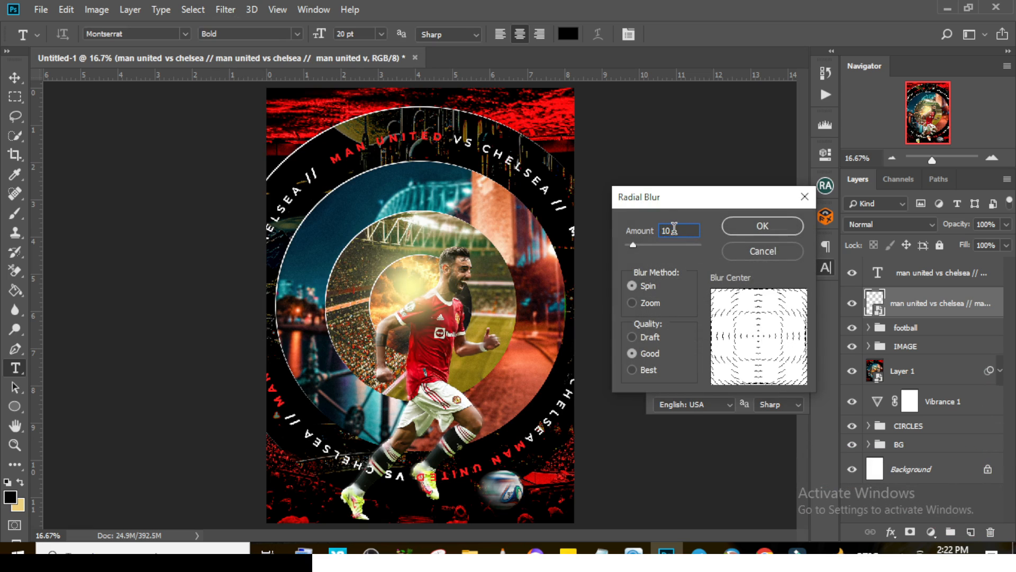
left_click(760, 228)
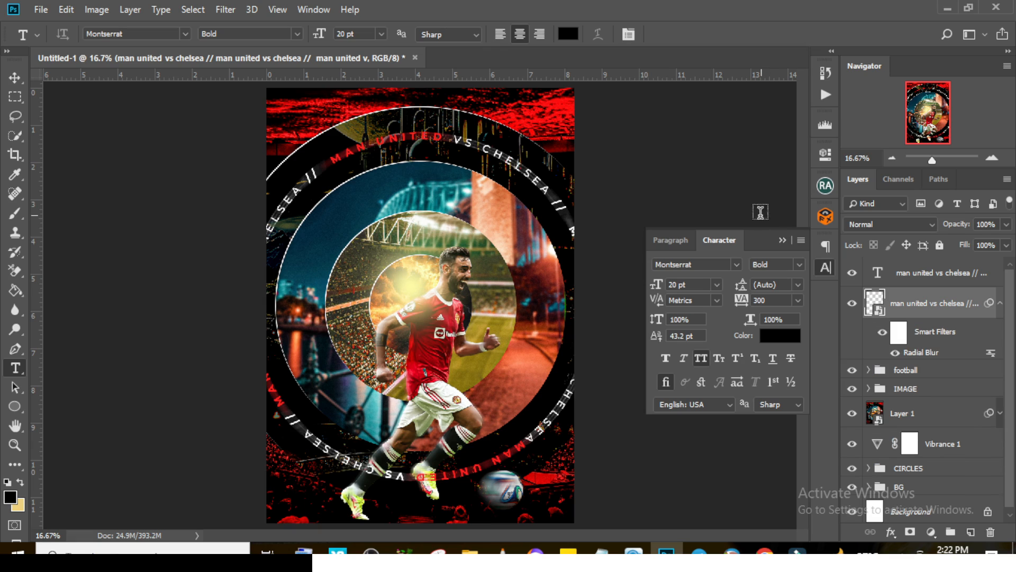
left_click(782, 240)
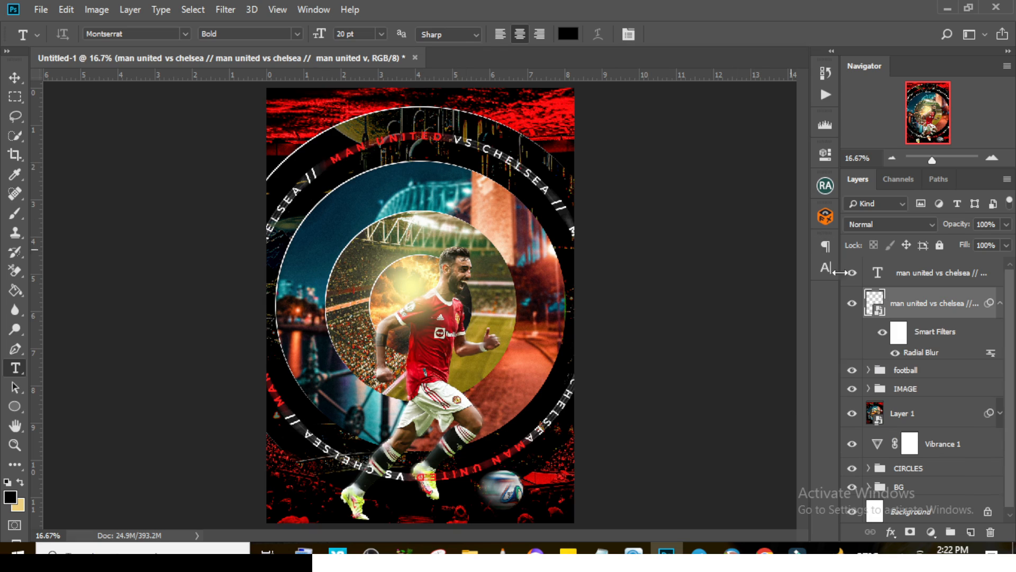
Step: Group the sharp circular text with its blurred smart object and name the group MAN U
left_click(923, 281, "shift")
key("ctrl+g")
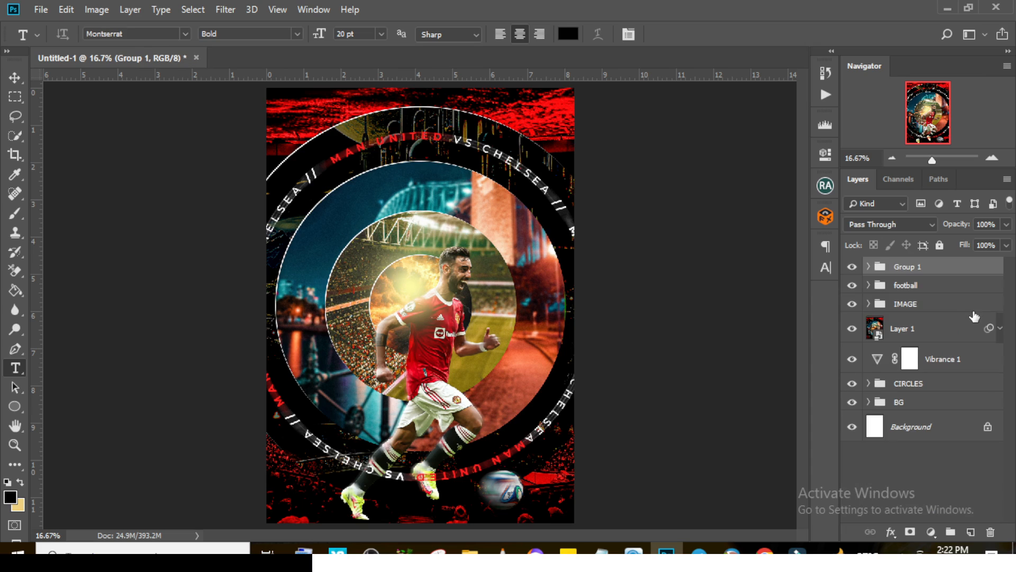
double_click(906, 267)
type("MAN")
type("U")
key("Return")
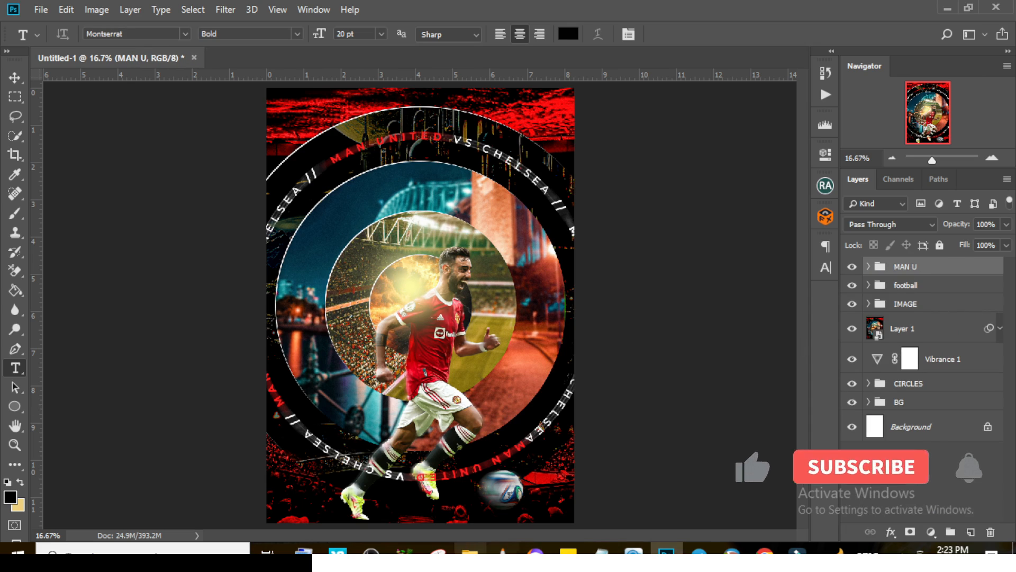
Step: Place the Manchester United crest, pngwing.com (2), and move it to the upper left edge of the inner image circle
left_click(469, 551)
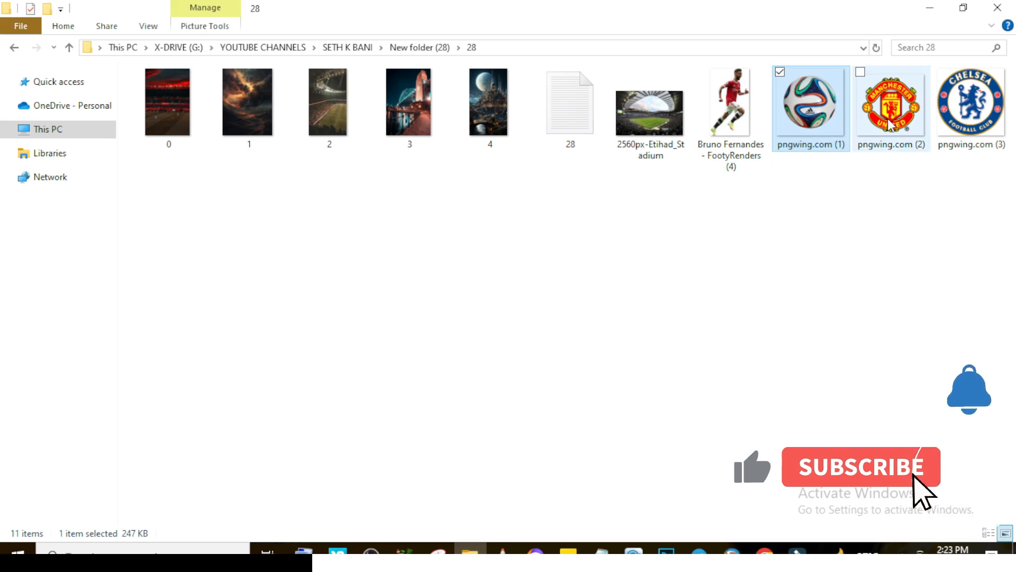
left_click_drag(891, 106, 431, 277)
key("Return")
key("t")
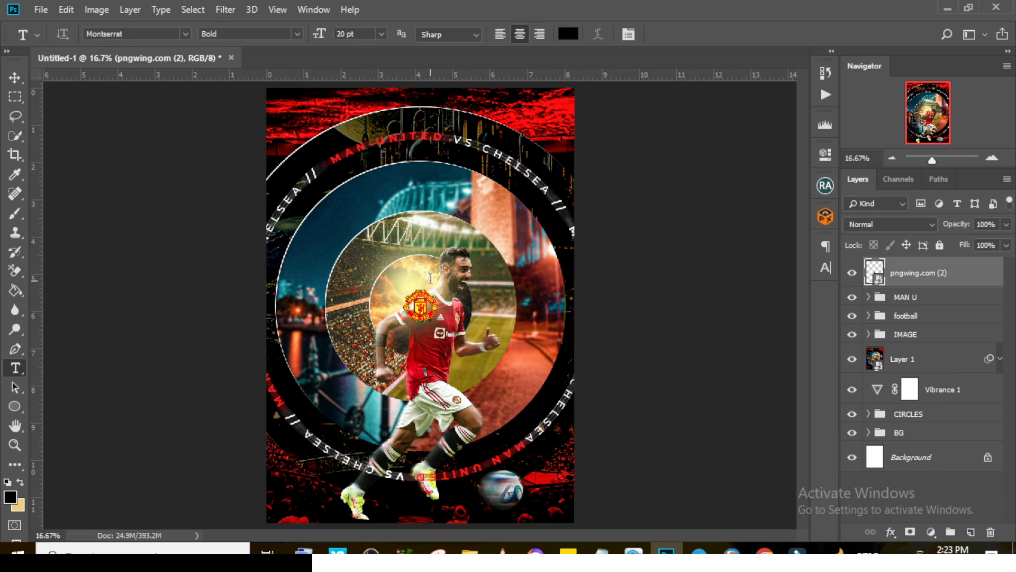
key("v")
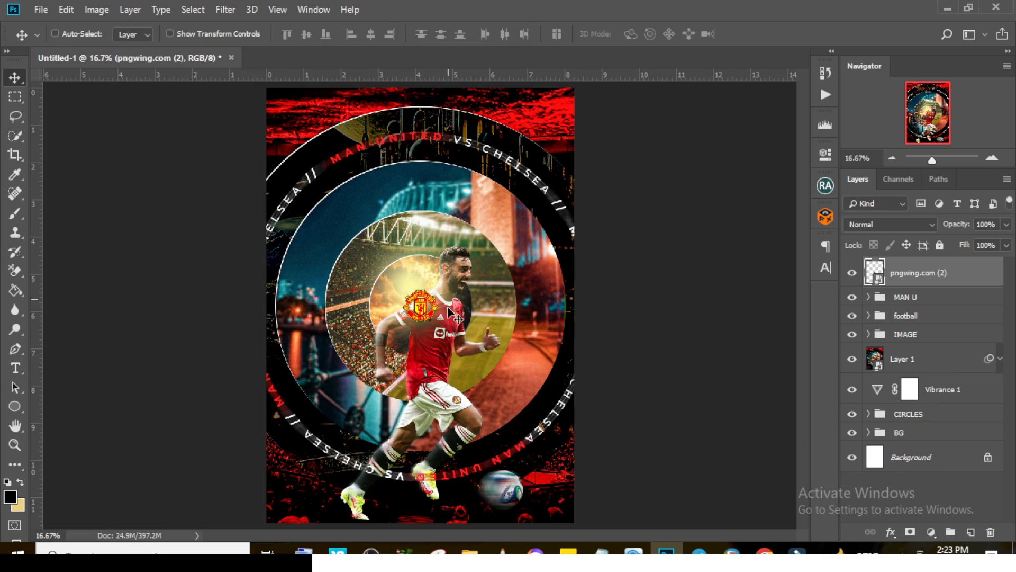
left_click_drag(421, 310, 354, 247)
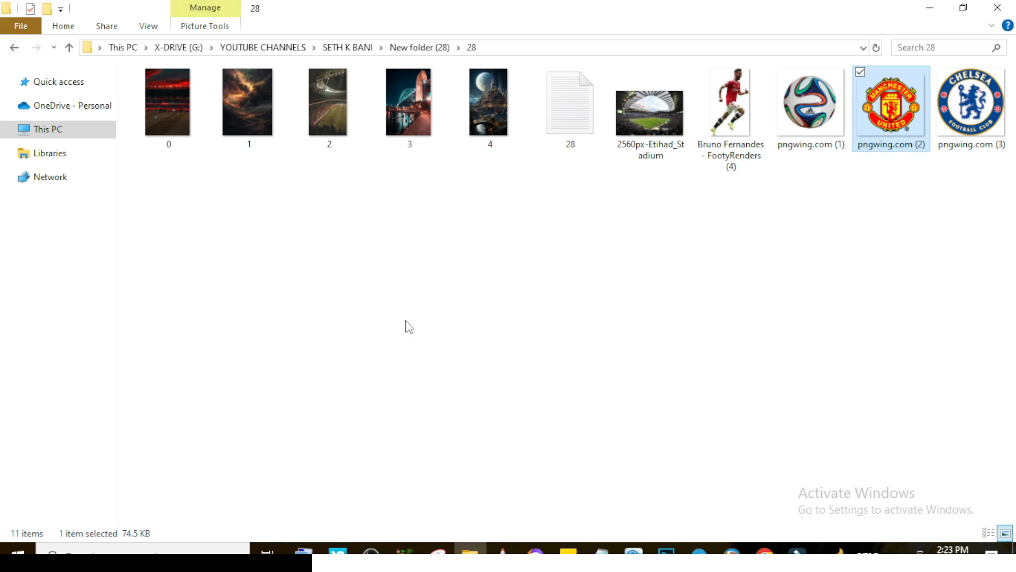
Step: Place the Chelsea crest, pngwing.com (3), at a small size below the Manchester United crest, and rescale the United crest
left_click(470, 549)
left_click_drag(961, 115, 411, 316)
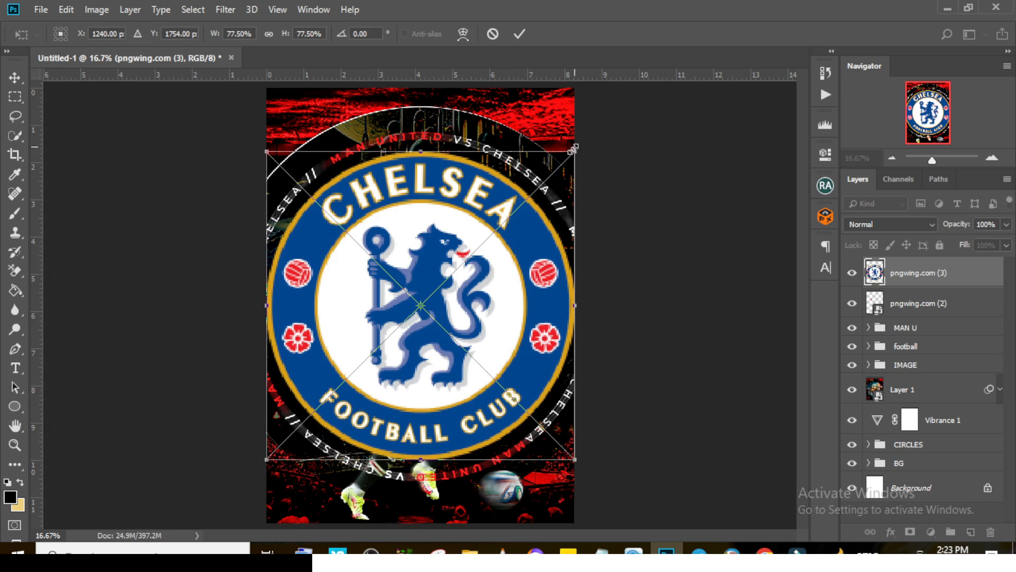
left_click_drag(576, 152, 331, 321)
key("Return")
left_click(373, 225, "ctrl")
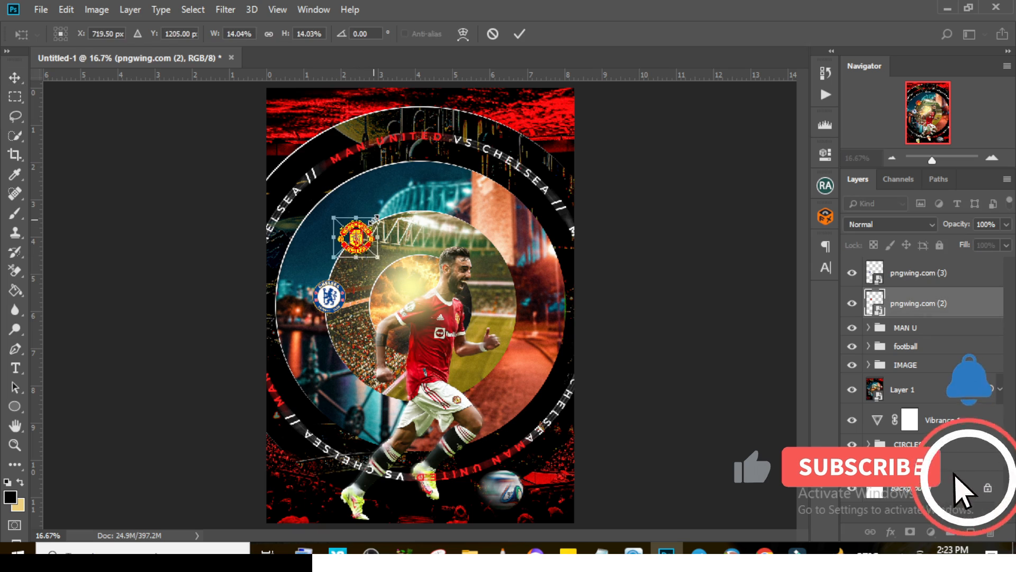
key("t")
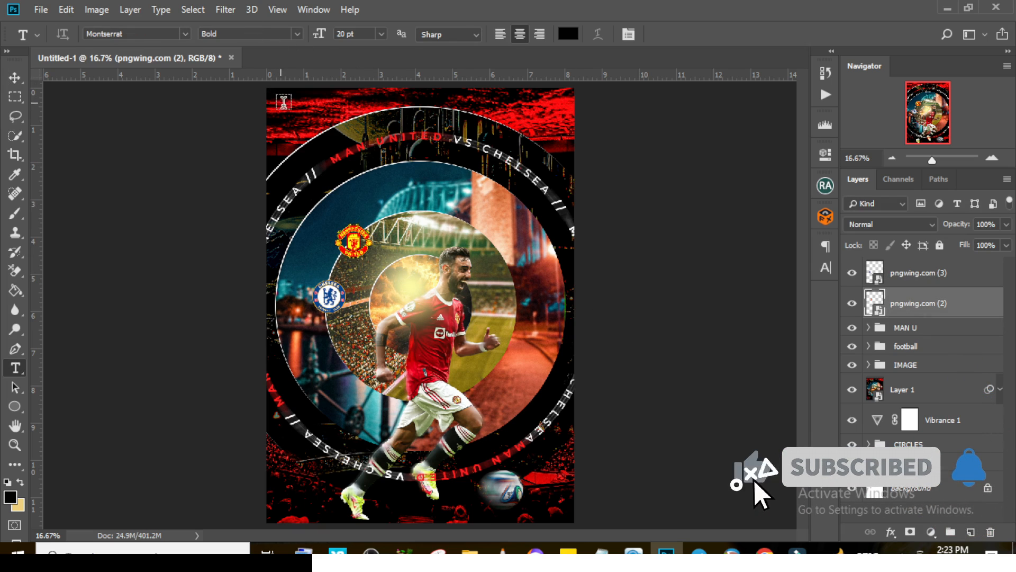
Step: Add the text V/S in 20 pt Montserrat Bold and place it between the Manchester United and Chelsea crests
left_click(286, 109)
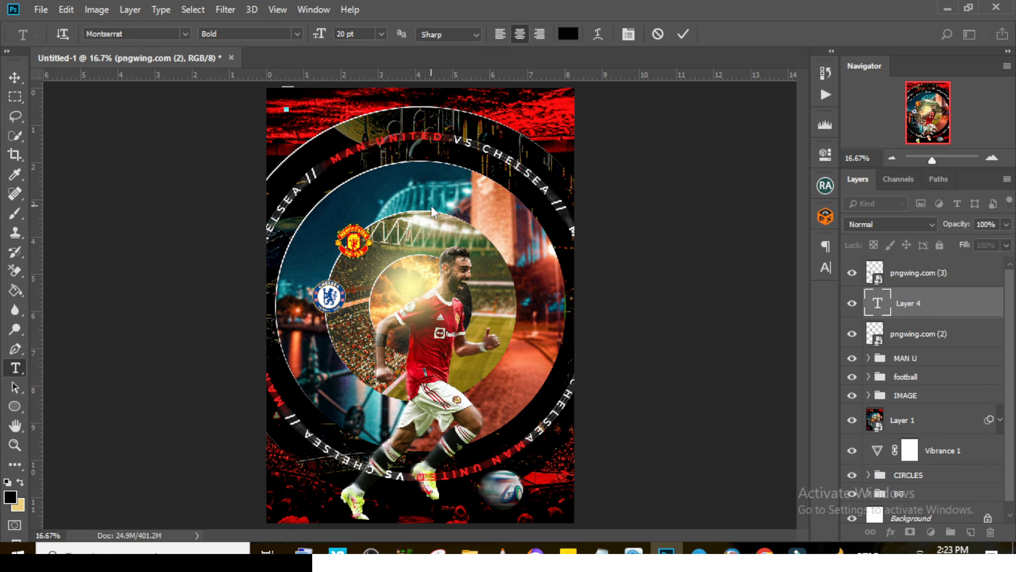
type("V/S")
left_click(902, 293)
key("v")
left_click_drag(296, 124, 336, 303)
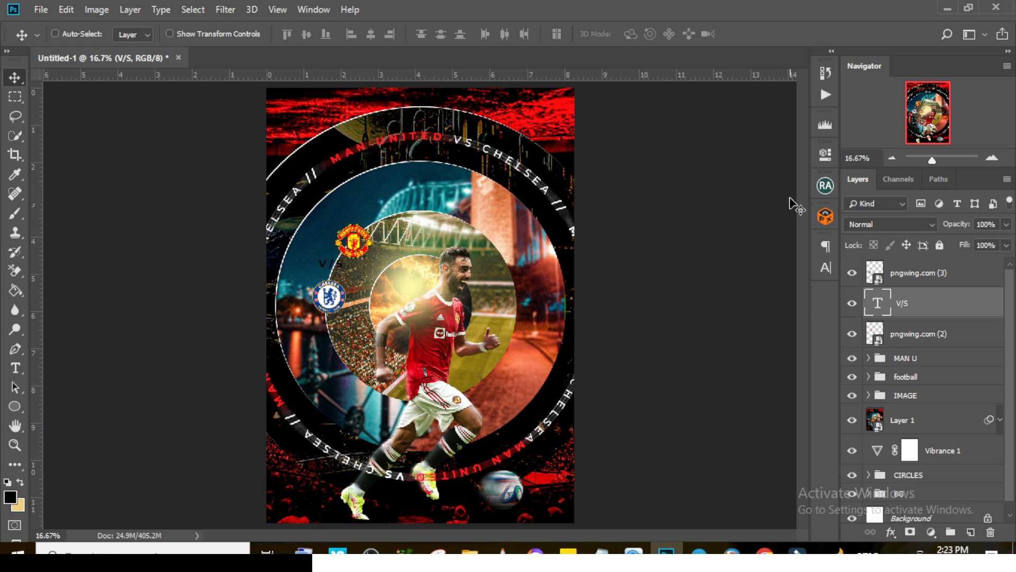
Step: Change the V/S text colour to white
left_click(822, 270)
left_click(788, 336)
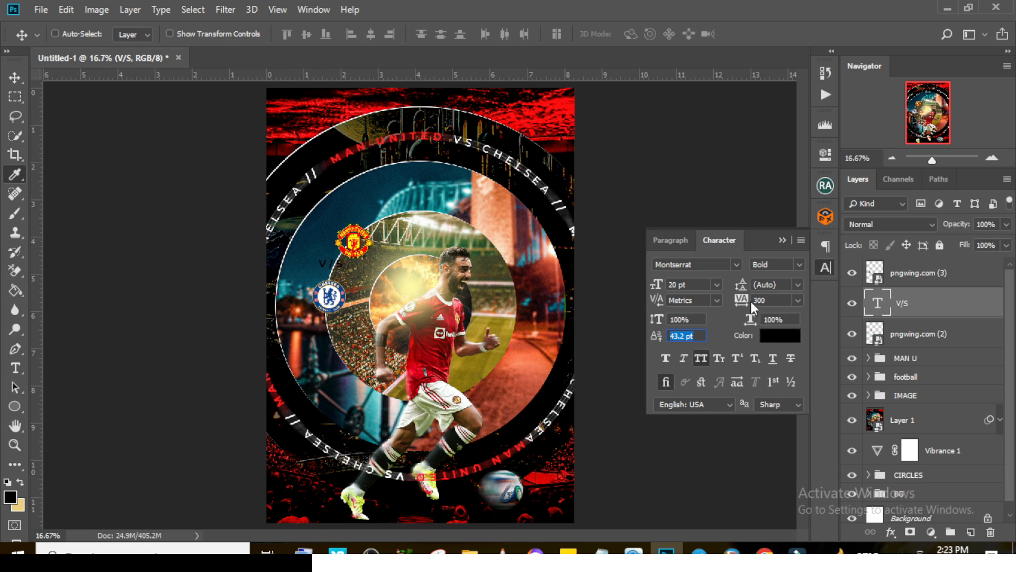
left_click(621, 260)
left_click(959, 253)
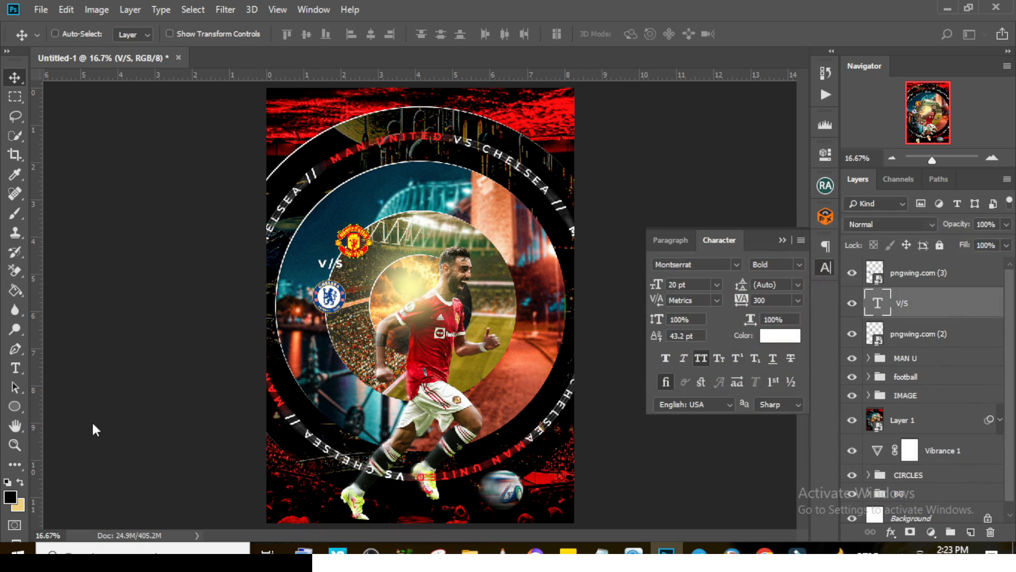
Step: Draw a rectangle of about 294 by 115 px over the V/S text and fill it with red ff0000
key("u")
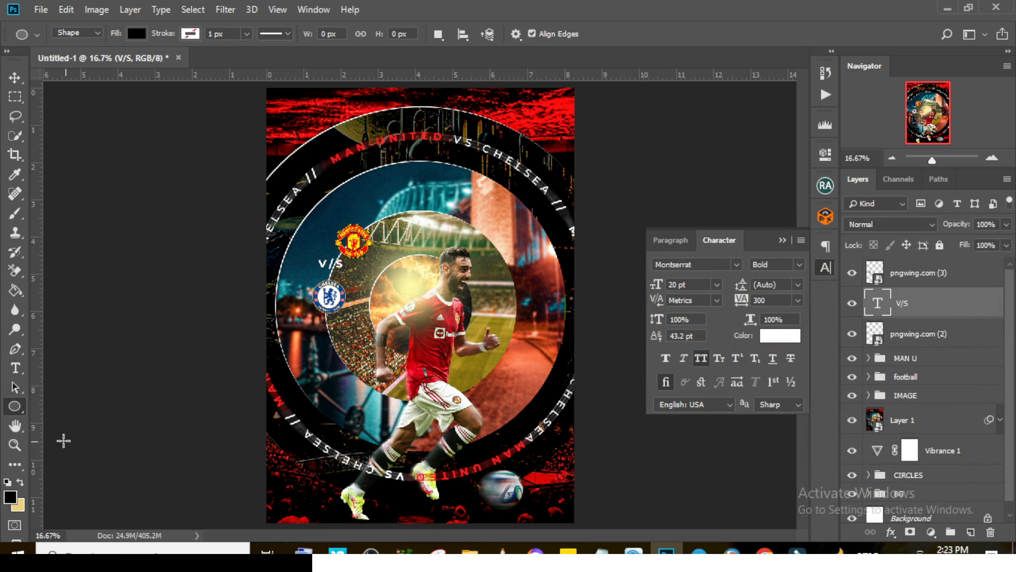
right_click(16, 414)
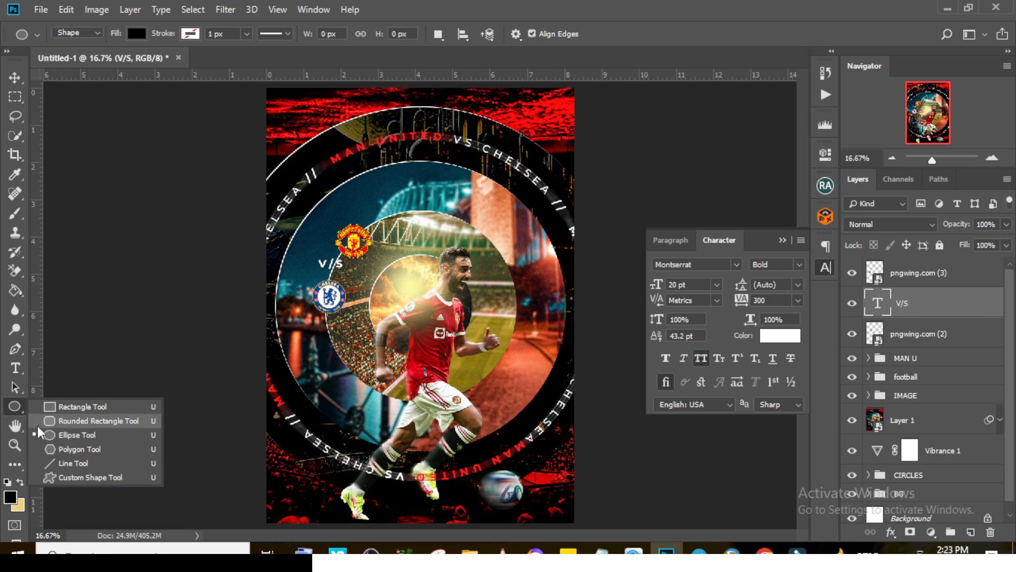
left_click(63, 412)
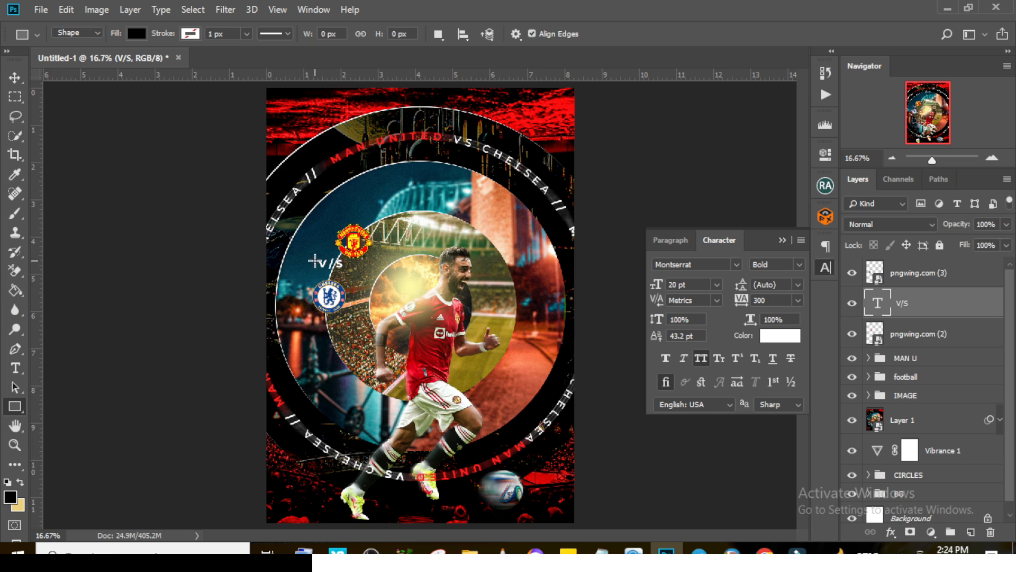
left_click_drag(315, 260, 351, 273)
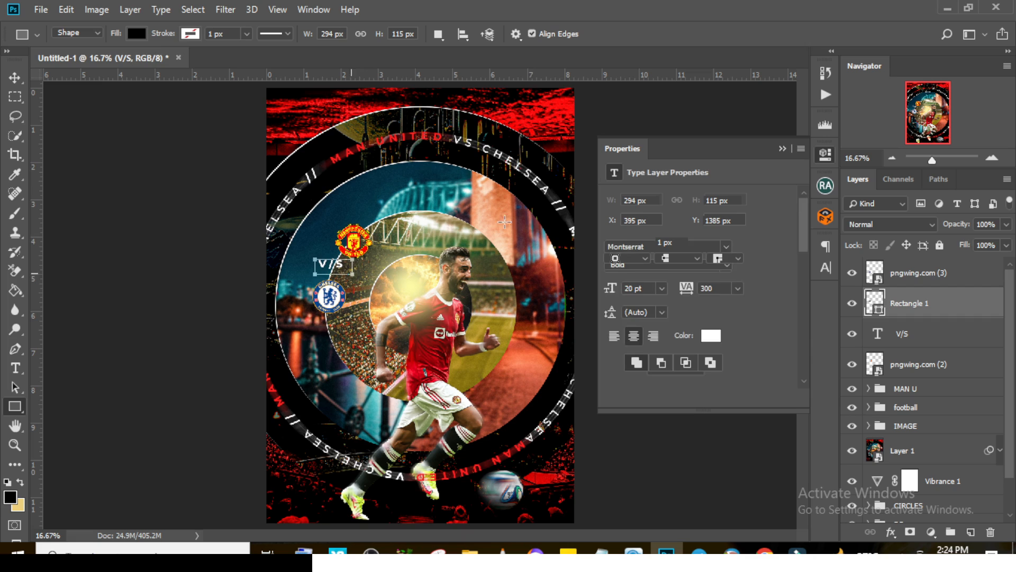
double_click(863, 305)
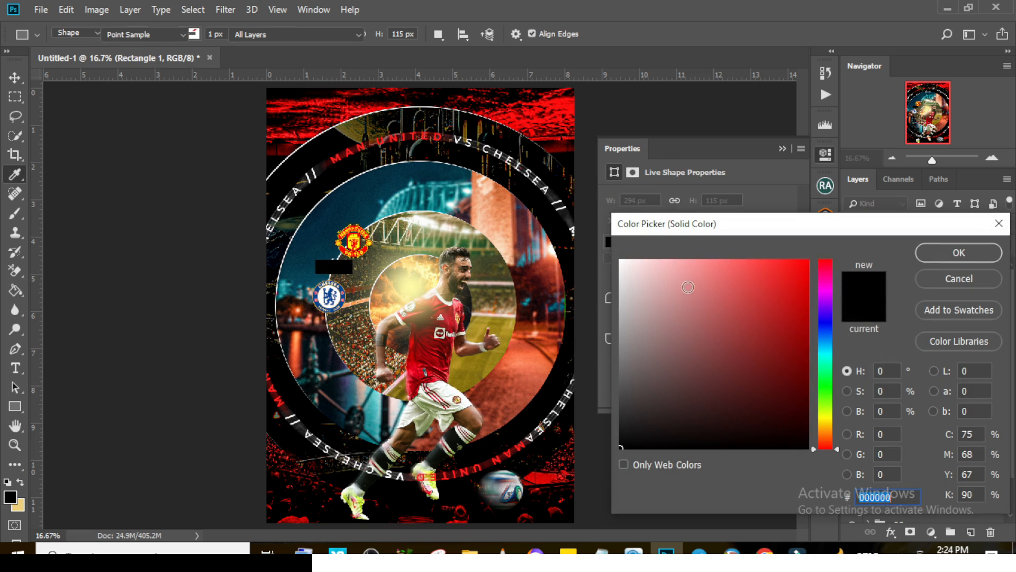
type("ff0000")
left_click(929, 256)
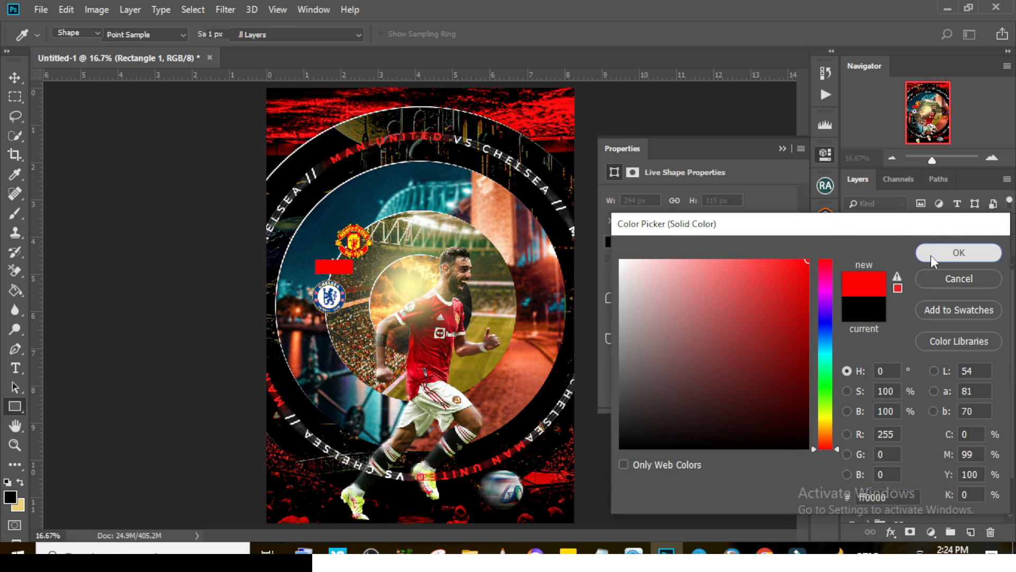
Step: Nudge the red rectangle slightly down so it sits between the two club crests
key("v")
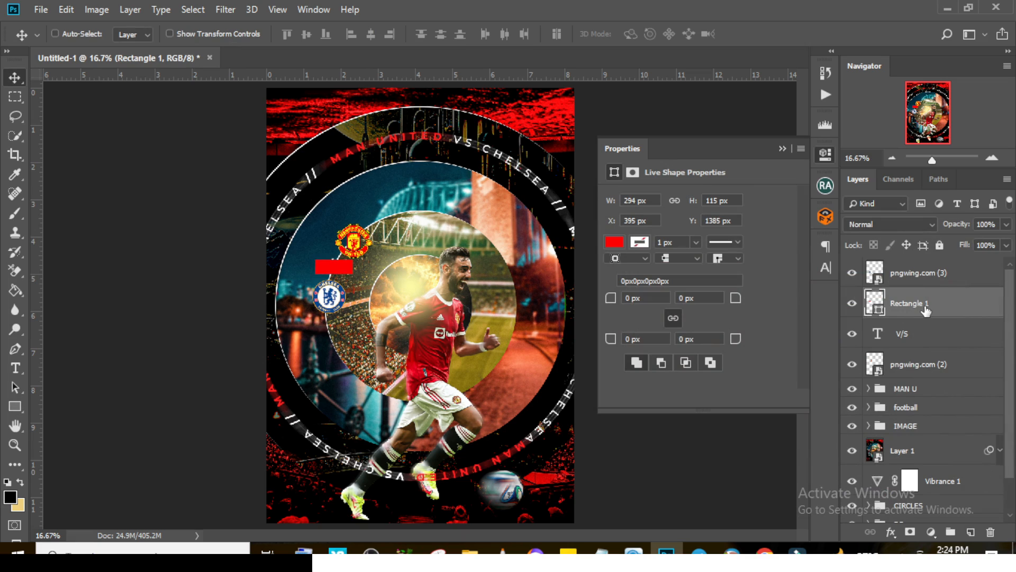
key("Down")
key("Down")
key("Down")
key("Down")
key("Down")
key("Down")
Step: Centre the V/S text vertically and horizontally on the red rectangle and move its layer above Rectangle 1
left_click(874, 305, "ctrl")
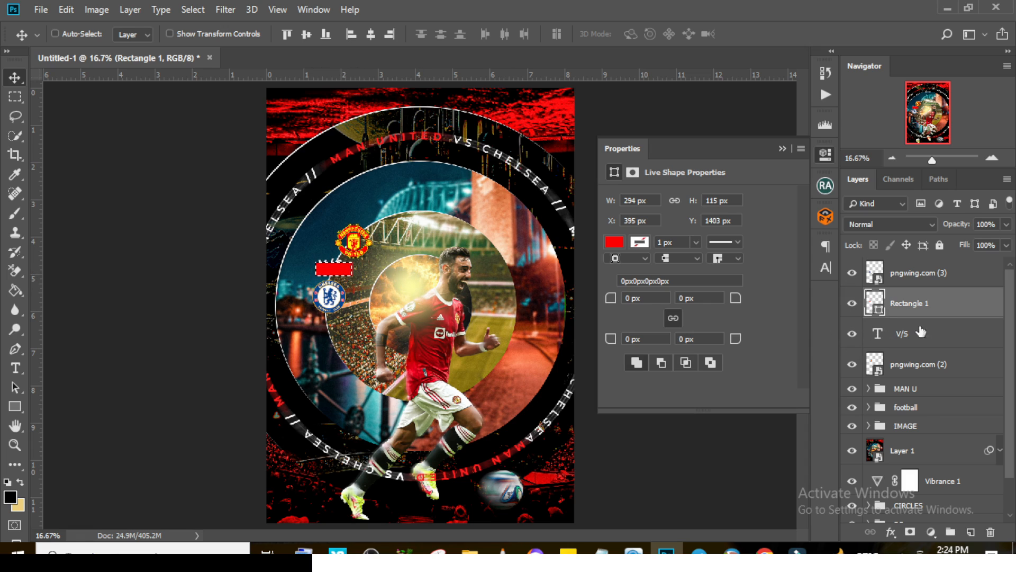
left_click(906, 342)
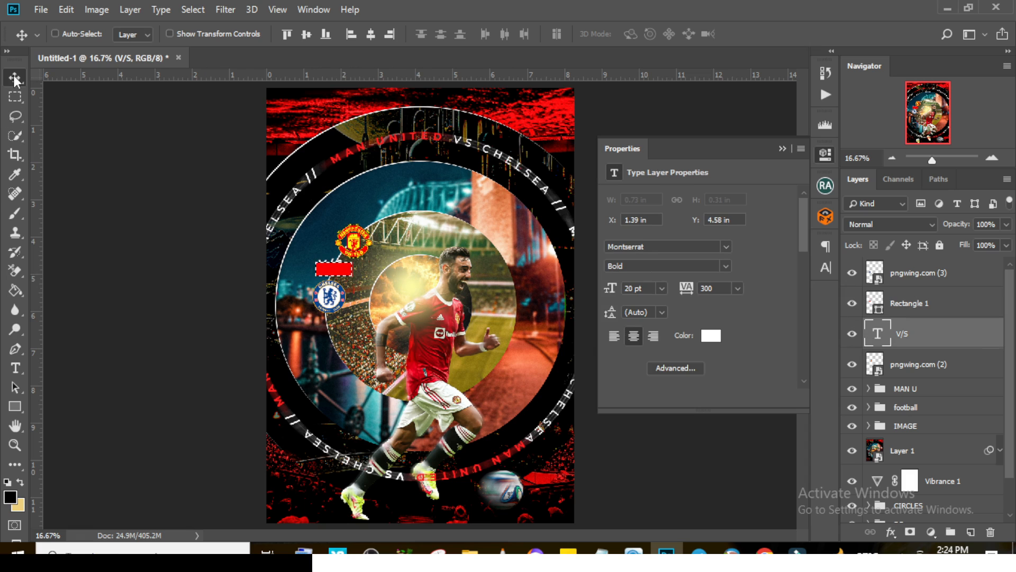
double_click(396, 5)
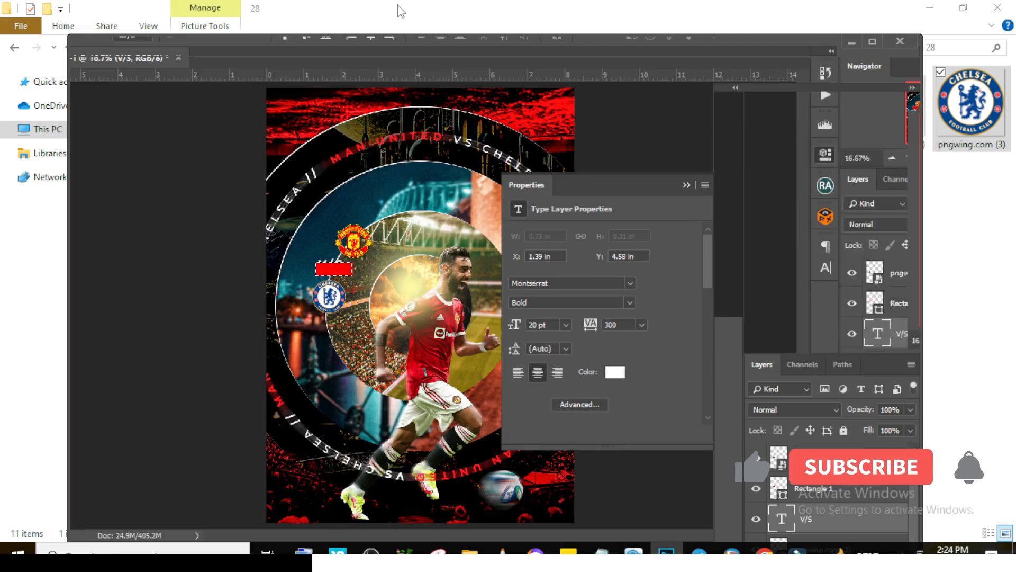
left_click(377, 71)
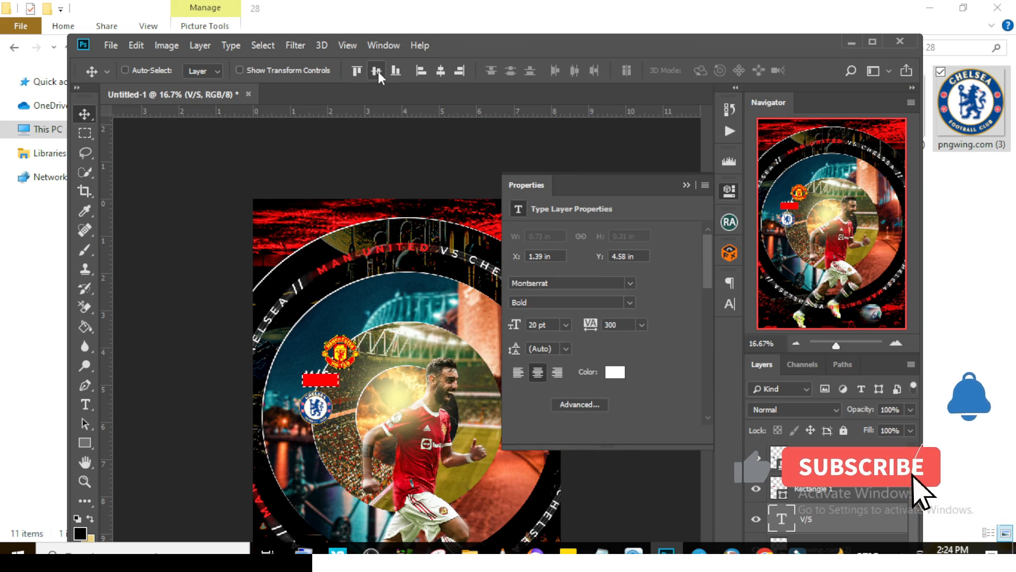
left_click(444, 70)
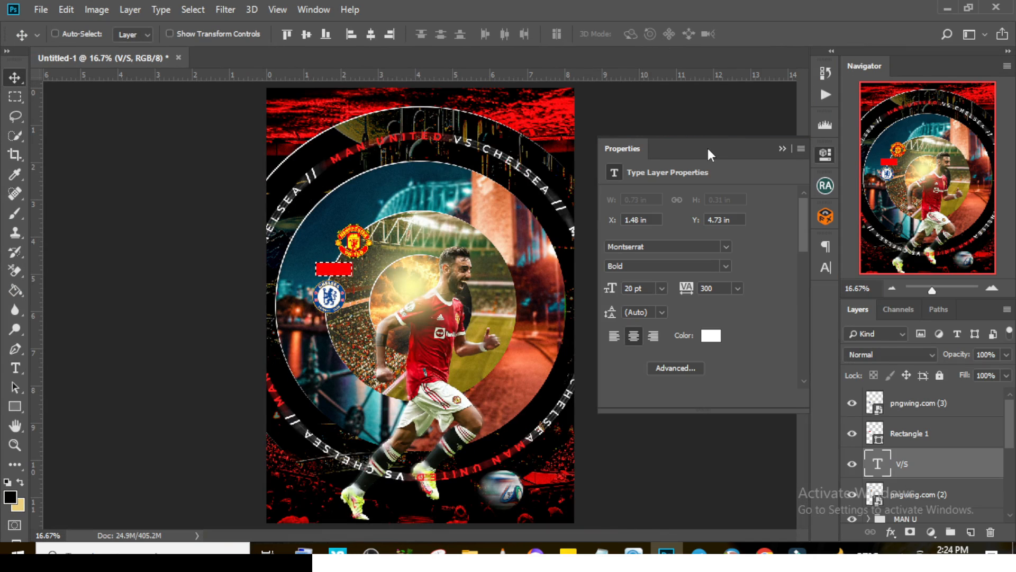
key("ctrl+d")
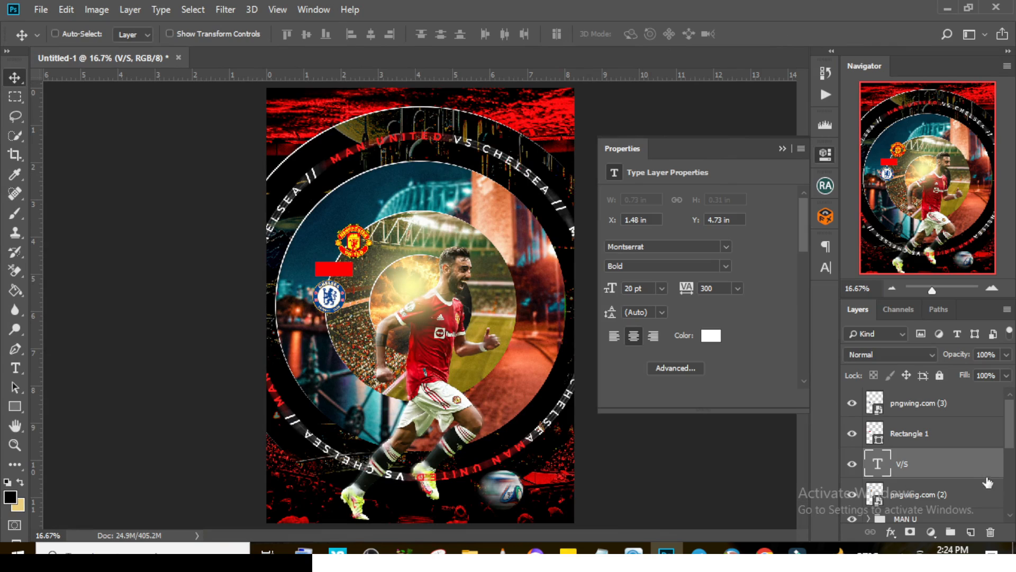
left_click_drag(891, 464, 896, 429)
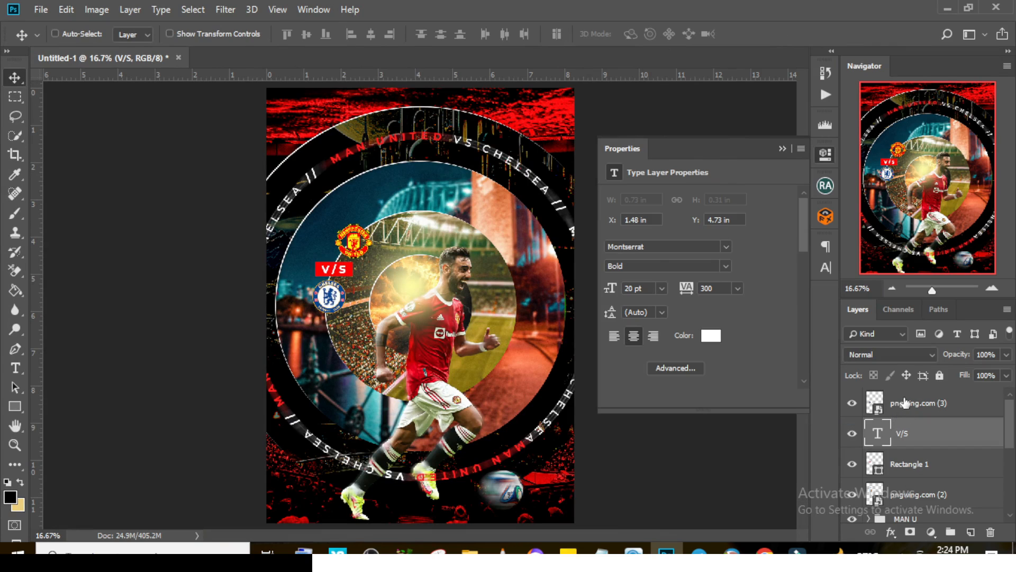
Step: Group both crests, the V/S text and the red rectangle, and name the group LOGOS
left_click(905, 404)
scroll(923, 462, "down", 2)
left_click(910, 434, "shift")
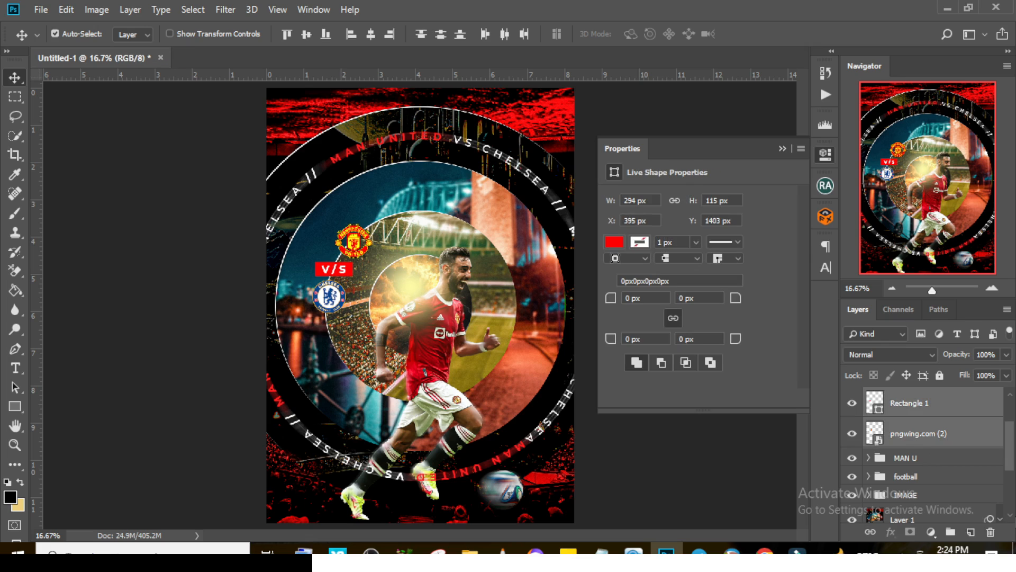
key("ctrl+g")
double_click(909, 397)
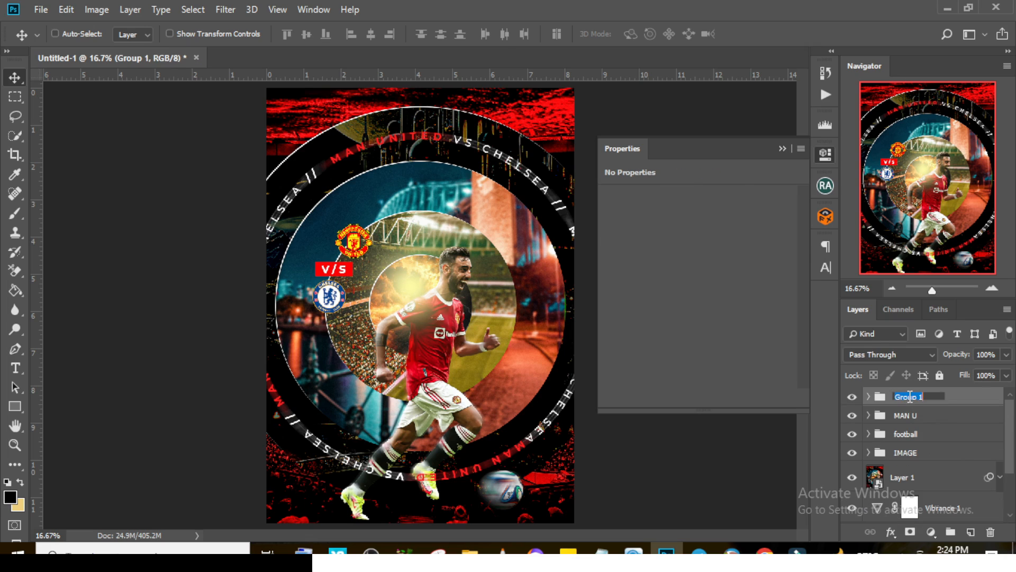
type("LOGOS")
key("Return")
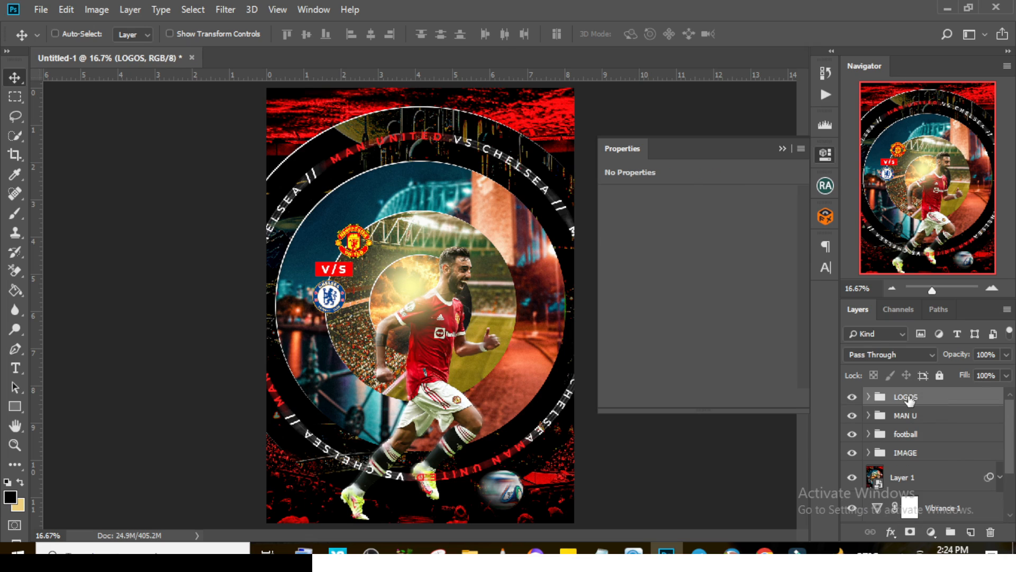
Step: Convert Rectangle 1 in the LOGOS group to a smart object and apply a Motion Blur with angle 0° and distance 110 pixels
left_click(868, 397)
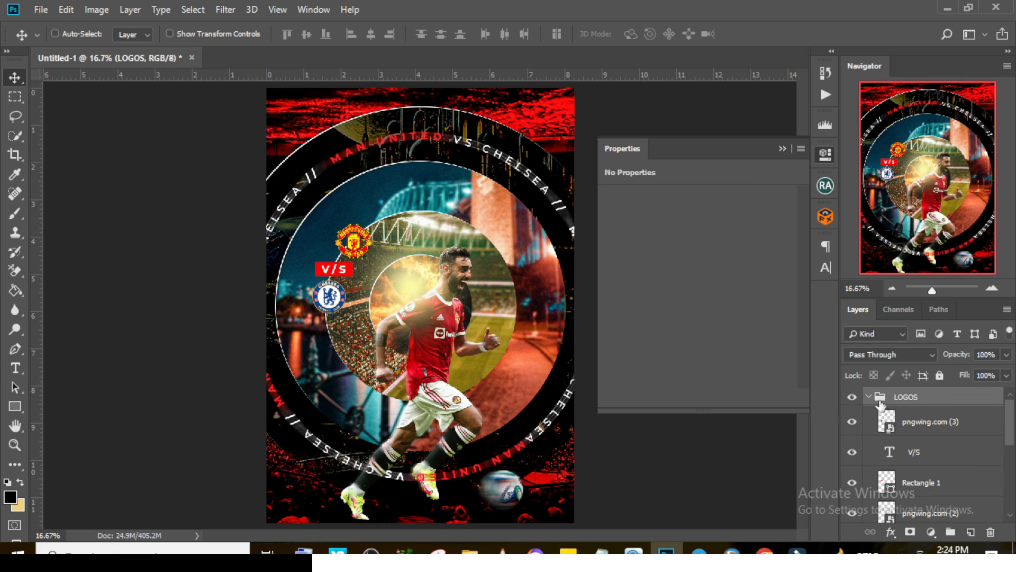
left_click(906, 475)
scroll(916, 468, "down", 1)
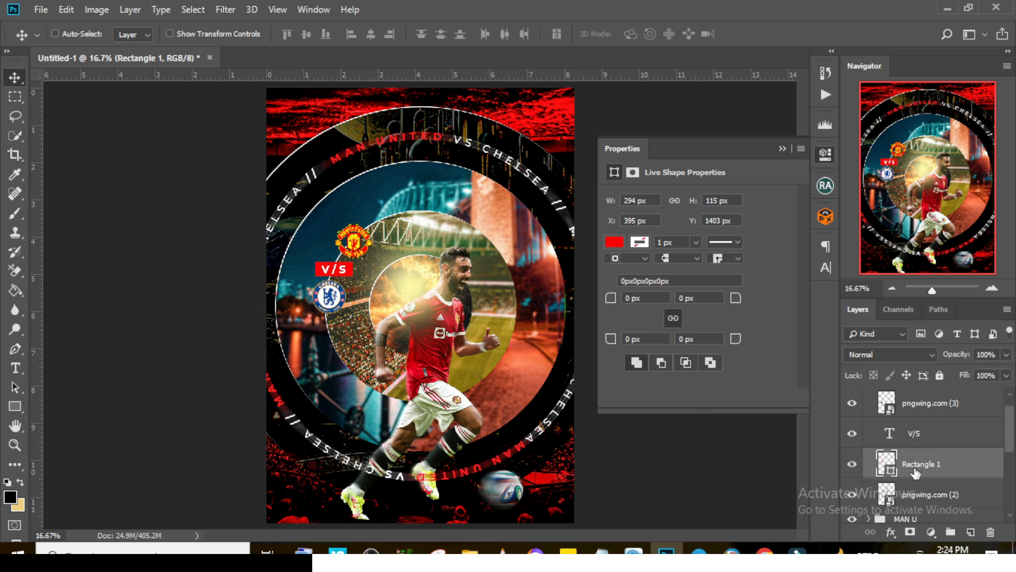
left_click(852, 465)
left_click(852, 465)
left_click(225, 10)
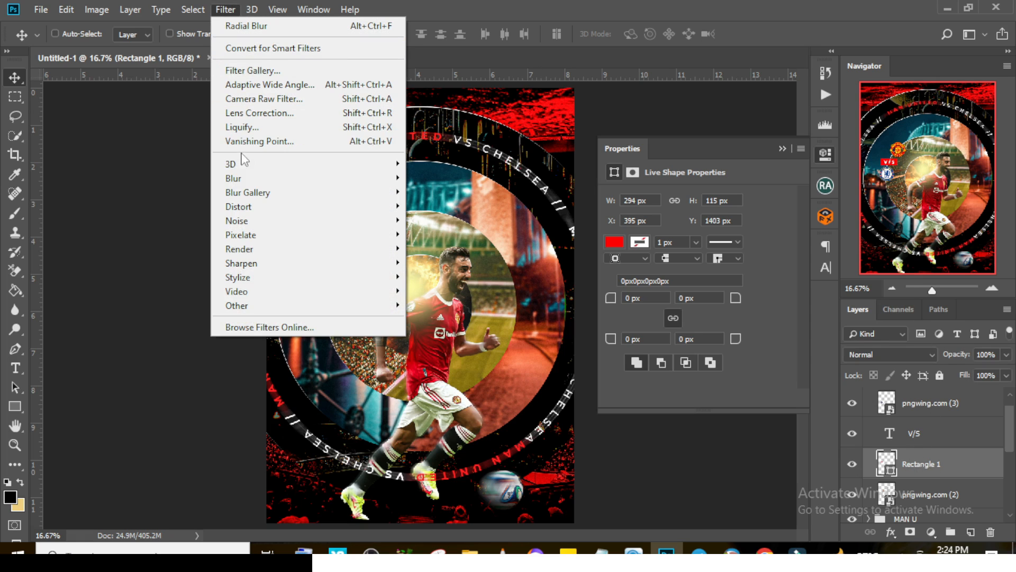
mouse_move(245, 180)
left_click(439, 262)
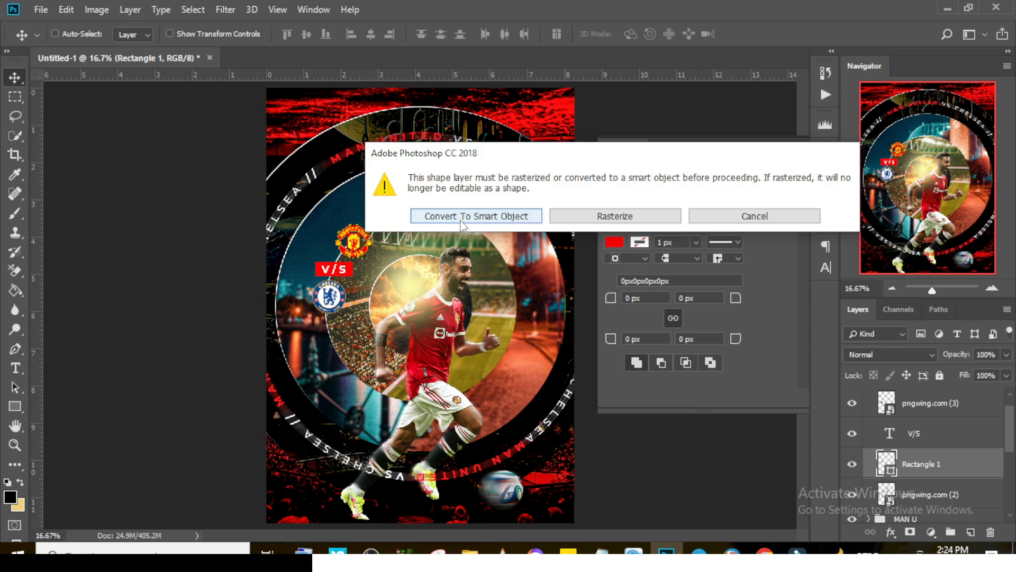
left_click(508, 216)
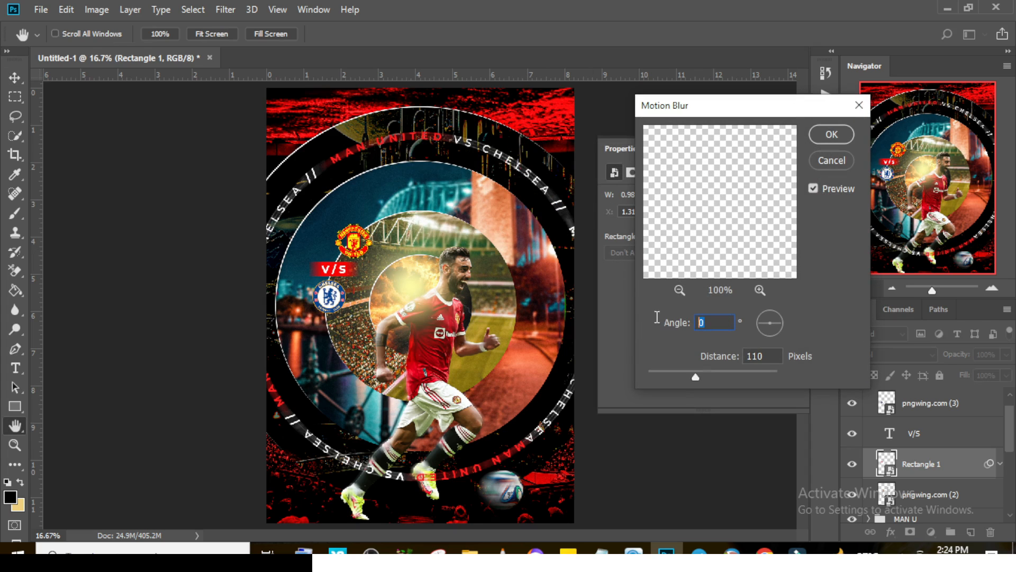
left_click(824, 136)
scroll(953, 423, "up", 1)
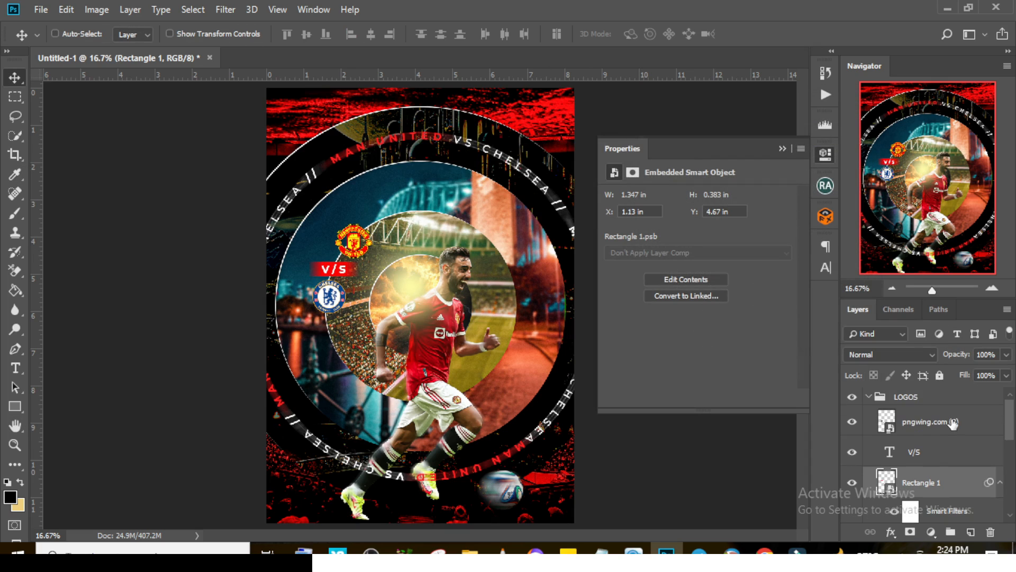
left_click(867, 396)
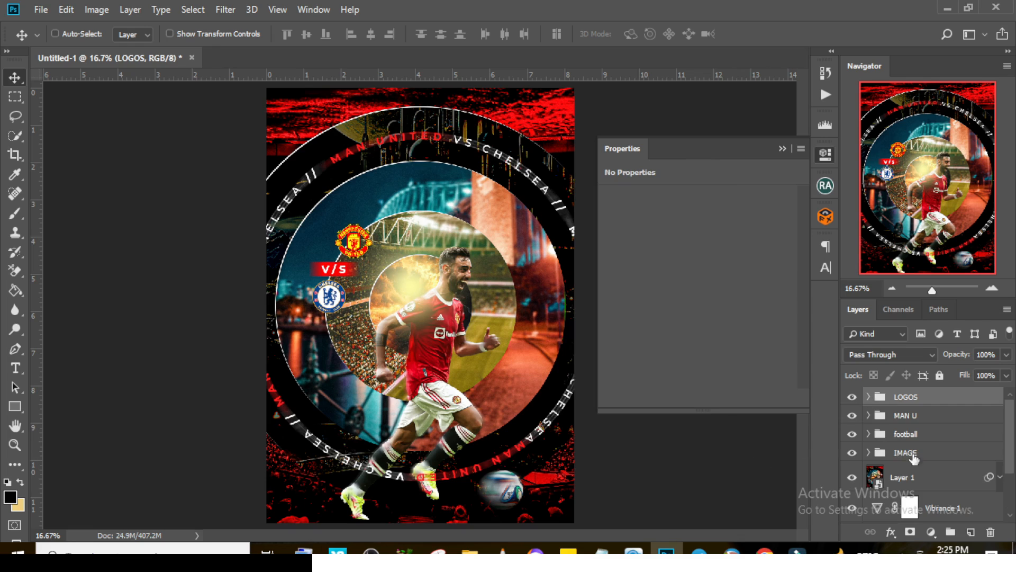
Step: Stamp all visible layers into a new layer above the LOGOS group and convert it to a smart object
key("ctrl")
key("ctrl+shift+alt+e")
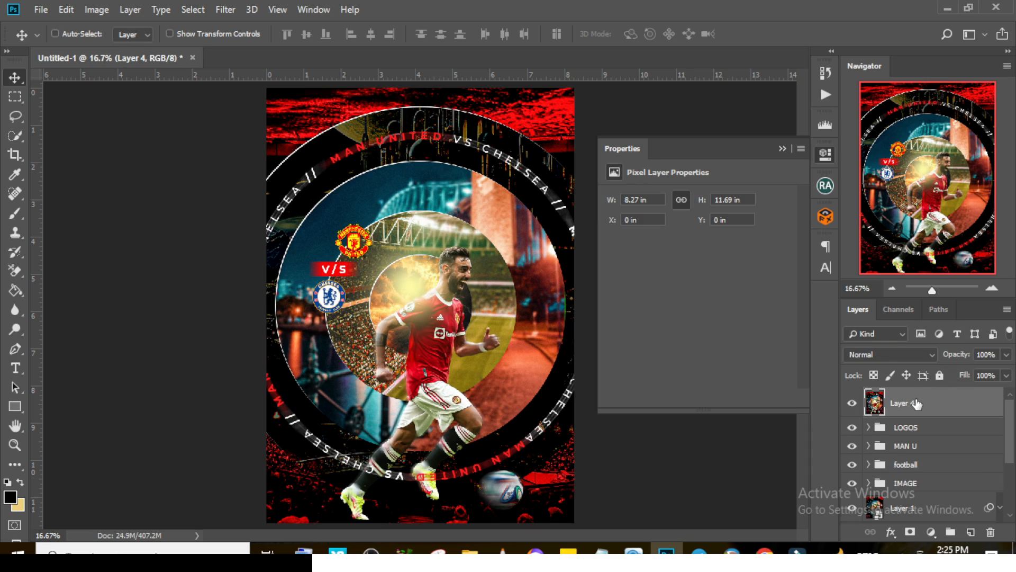
right_click(907, 406)
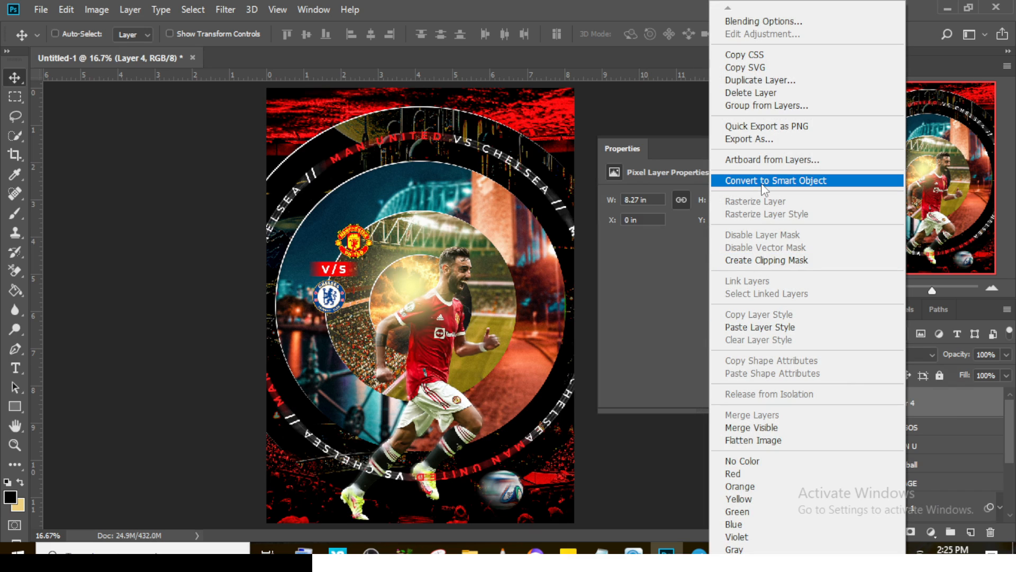
left_click(763, 181)
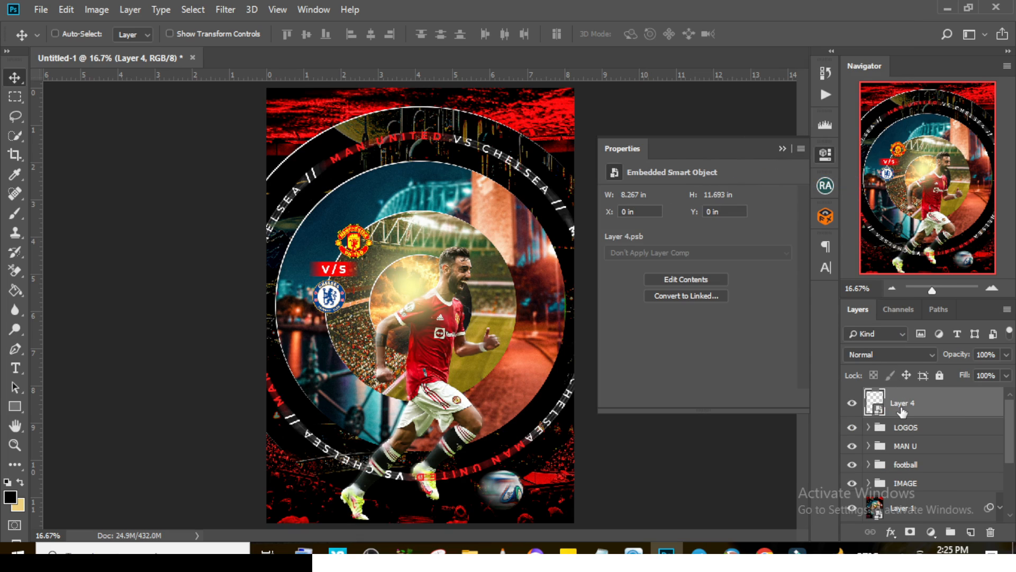
Step: Start a Camera Raw filter on Layer 4 and set Temperature to +13, Contrast to +25 and Highlights to +21
left_click(226, 10)
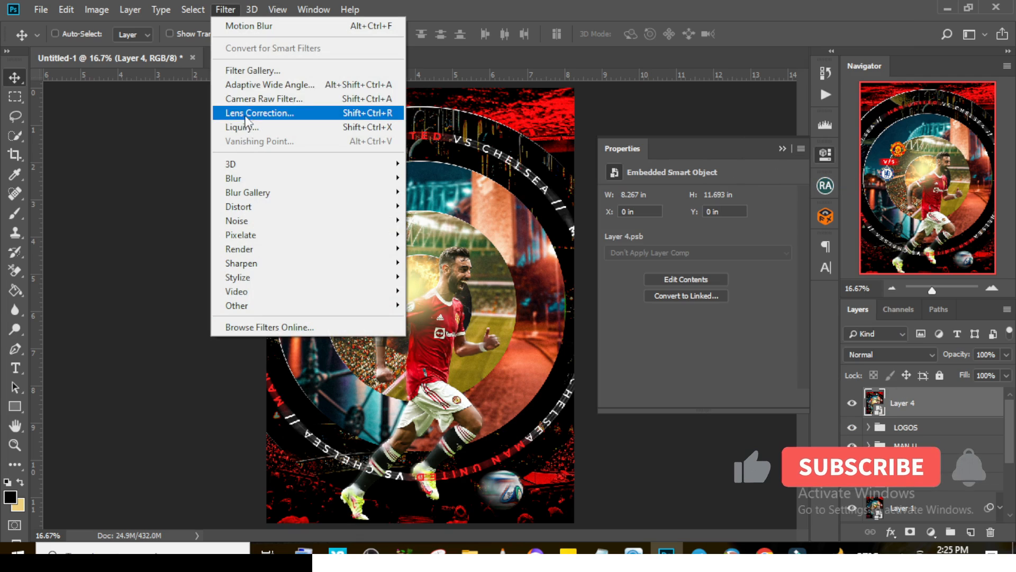
left_click(259, 99)
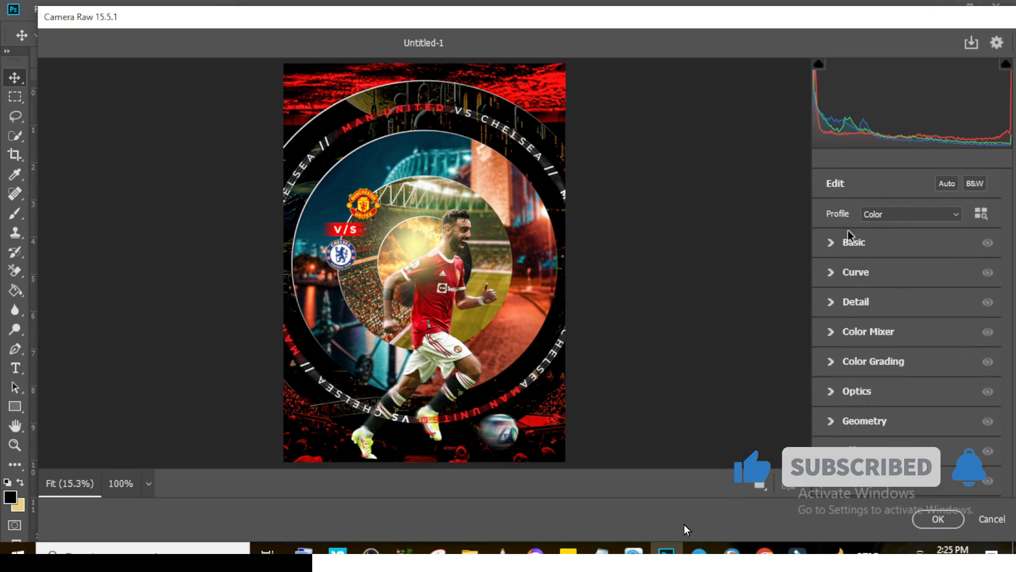
left_click(837, 243)
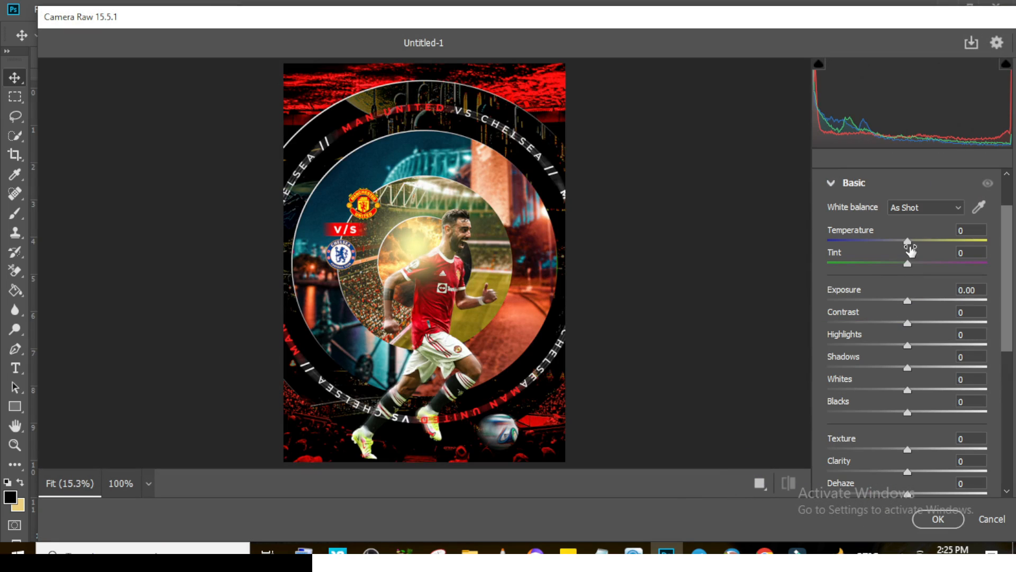
left_click_drag(907, 240, 918, 239)
left_click_drag(907, 323, 926, 345)
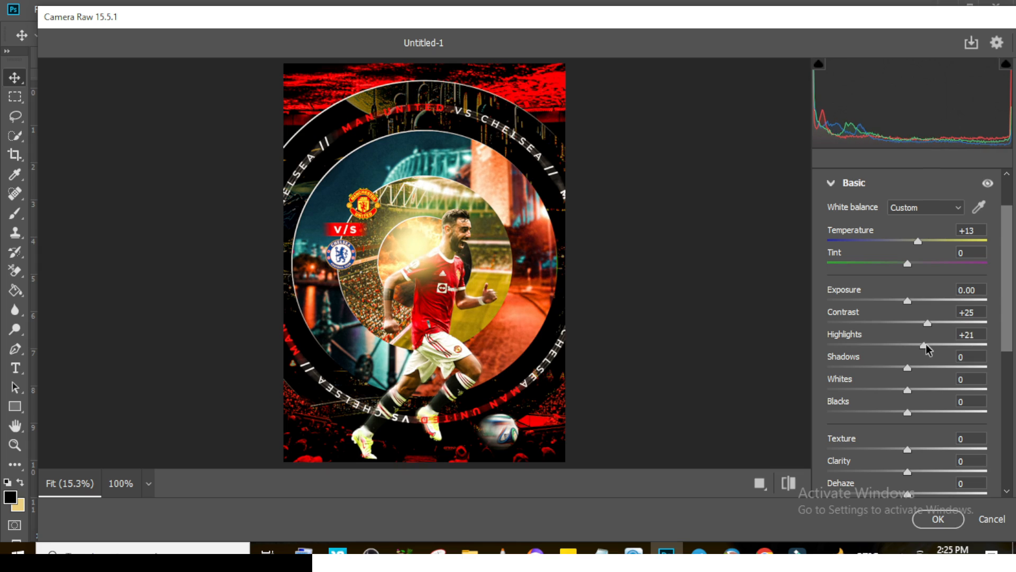
Step: Set Whites to +26, Blacks to -16, Texture to +6 and Vibrance to +27 in the Basic adjustments
left_click_drag(910, 389, 894, 412)
left_click_drag(907, 449, 913, 449)
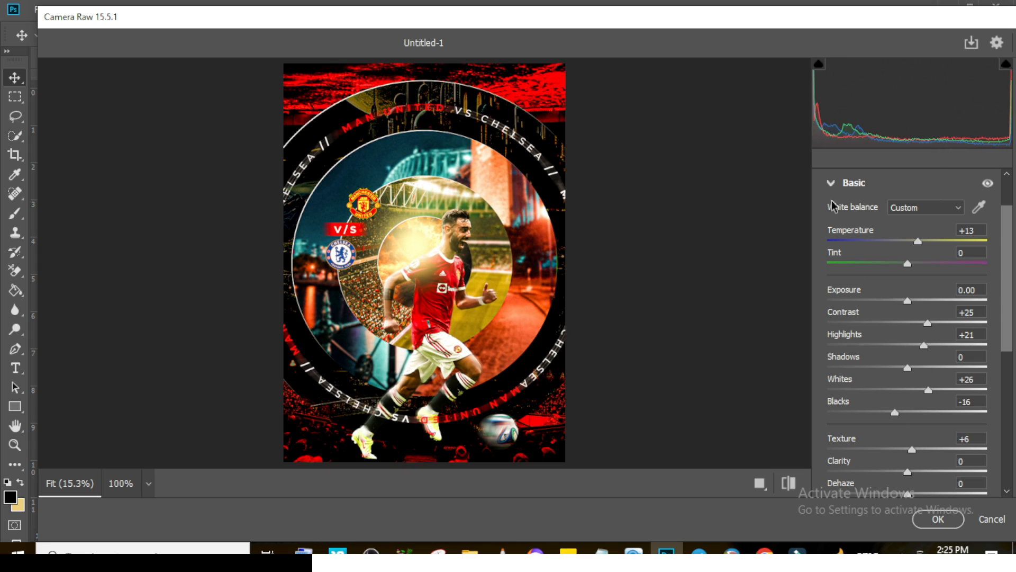
scroll(932, 334, "down", 3)
left_click_drag(932, 333, 932, 332)
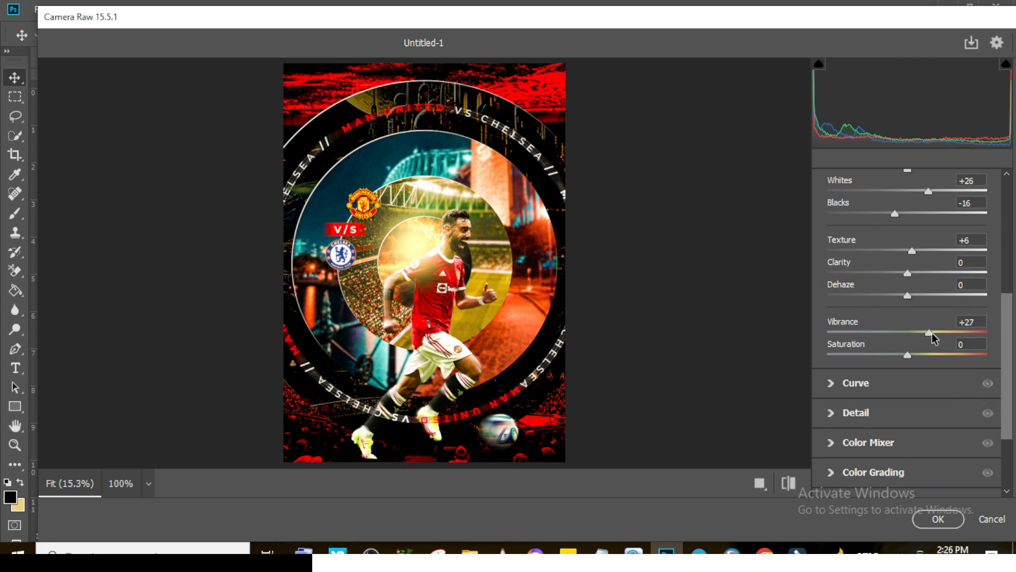
scroll(1009, 339, "up", 5)
left_click(832, 243)
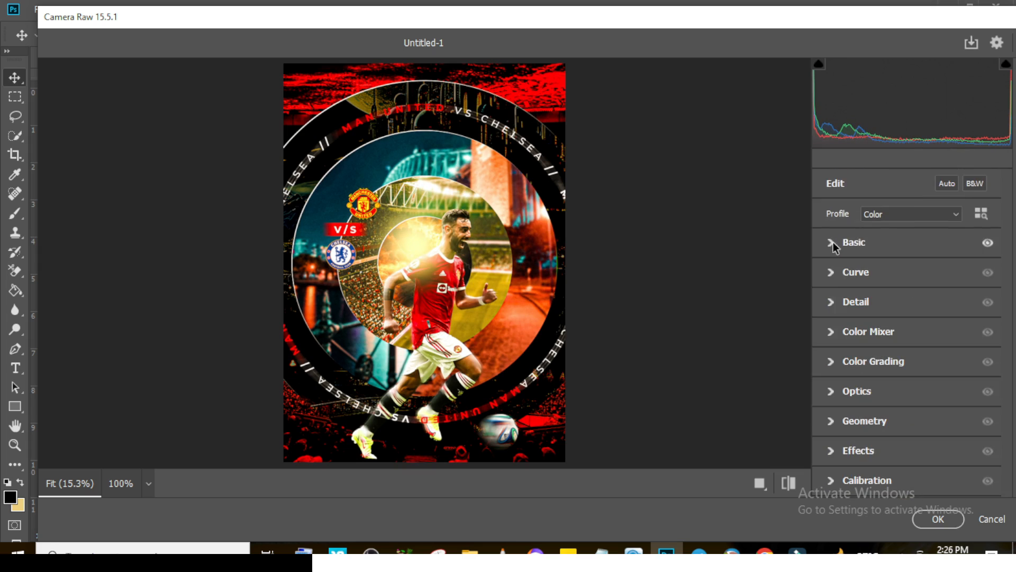
Step: Increase the sharpening in the Detail adjustments and set the Optics Distortion to -8
left_click(832, 302)
left_click_drag(829, 337, 901, 328)
left_click(834, 304)
left_click(832, 392)
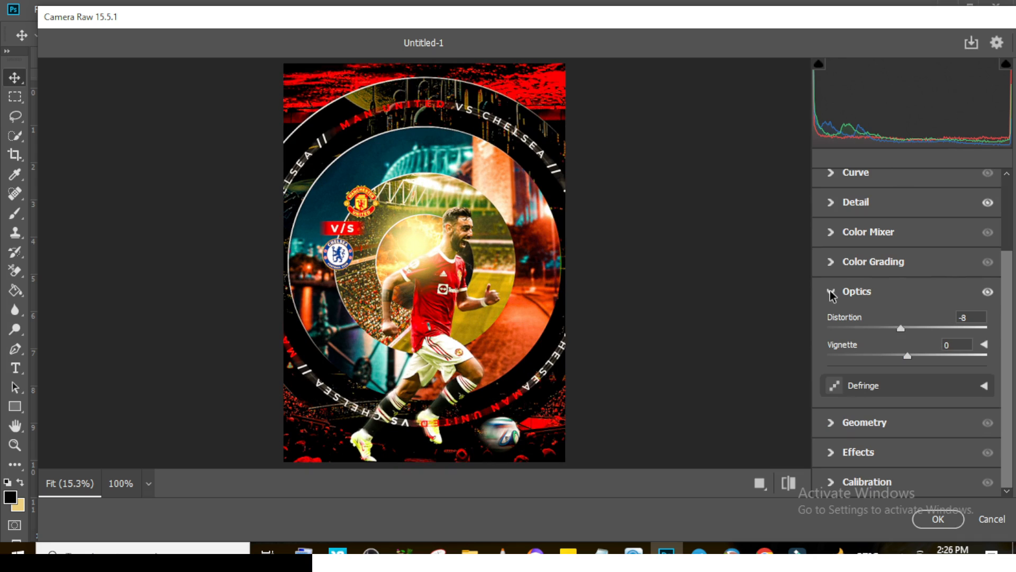
left_click(830, 290)
Step: Set the Effects Vignetting to -33 and Grain to 7, and apply the Camera Raw filter to Layer 4
left_click(846, 447)
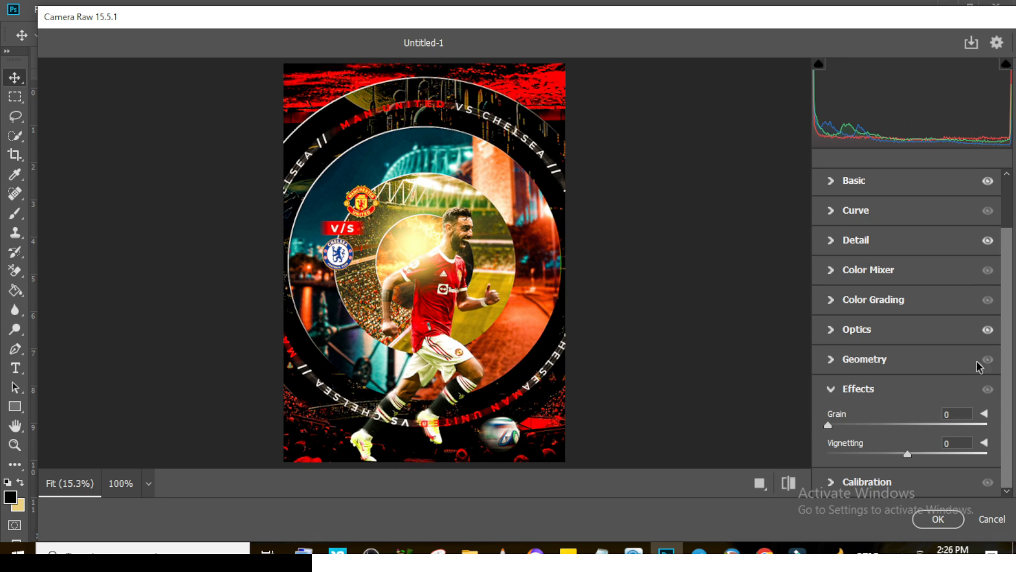
left_click_drag(909, 459, 882, 449)
left_click_drag(829, 425, 834, 424)
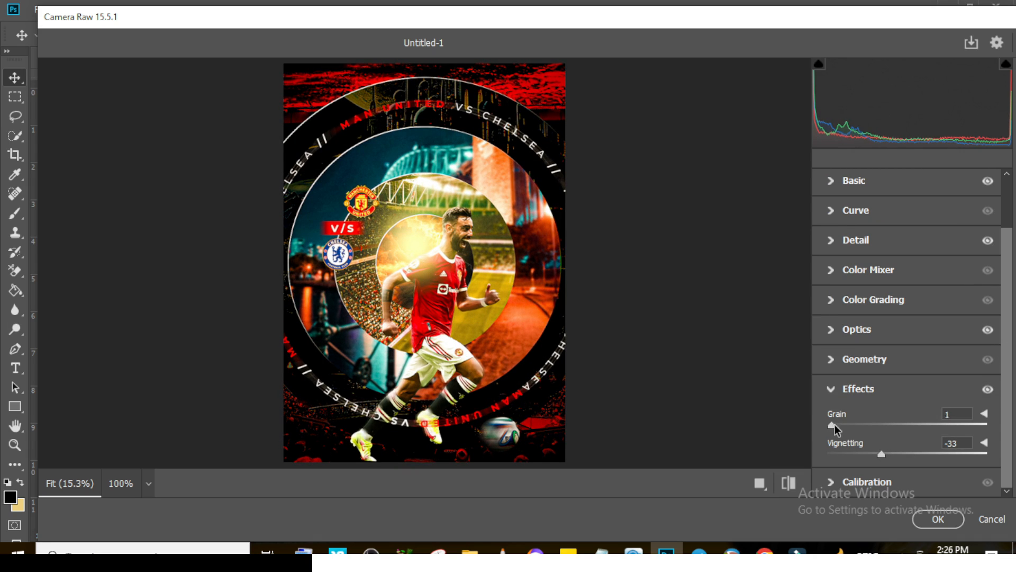
left_click(930, 517)
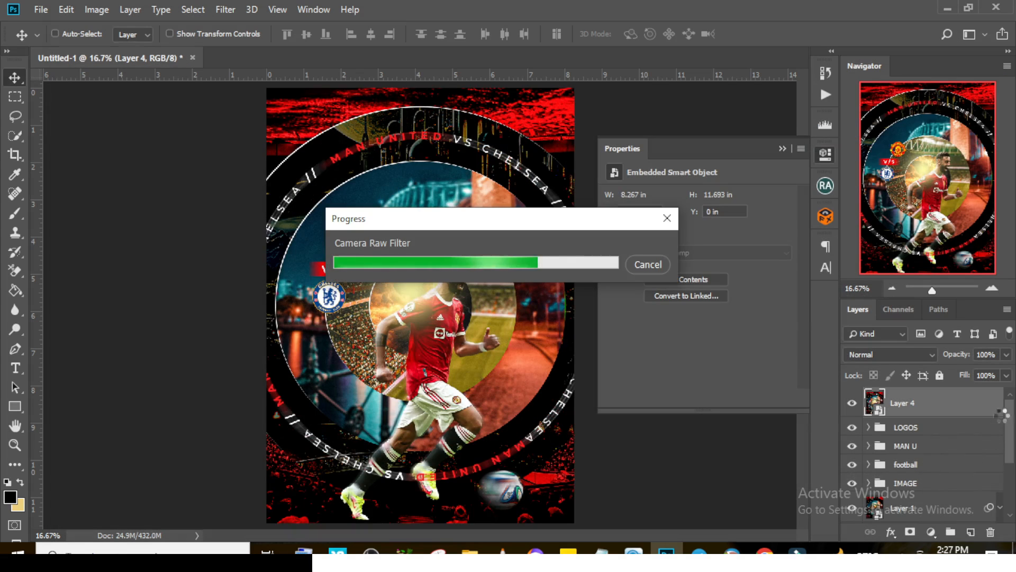
left_click(782, 148)
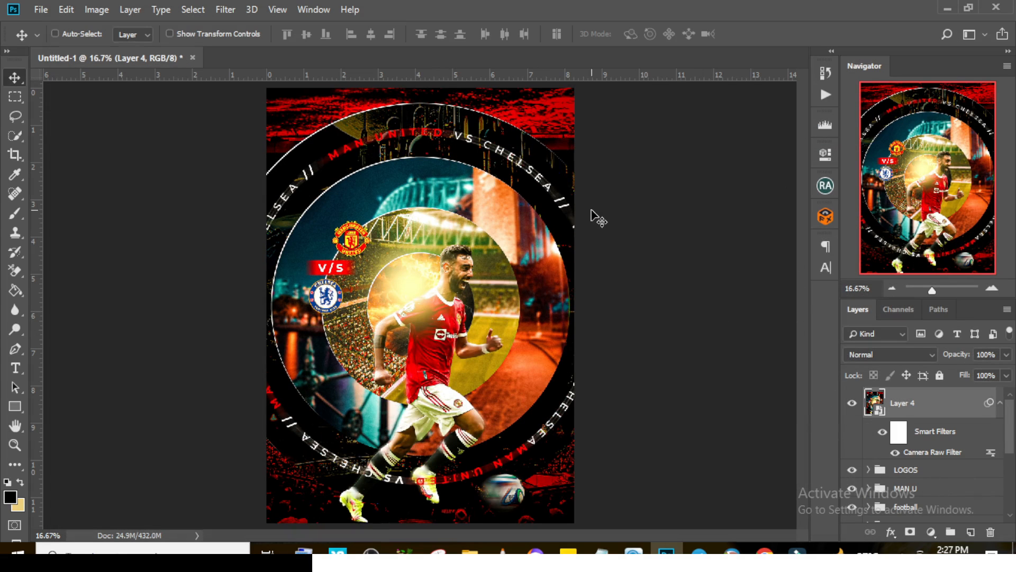
key("ctrl+minus")
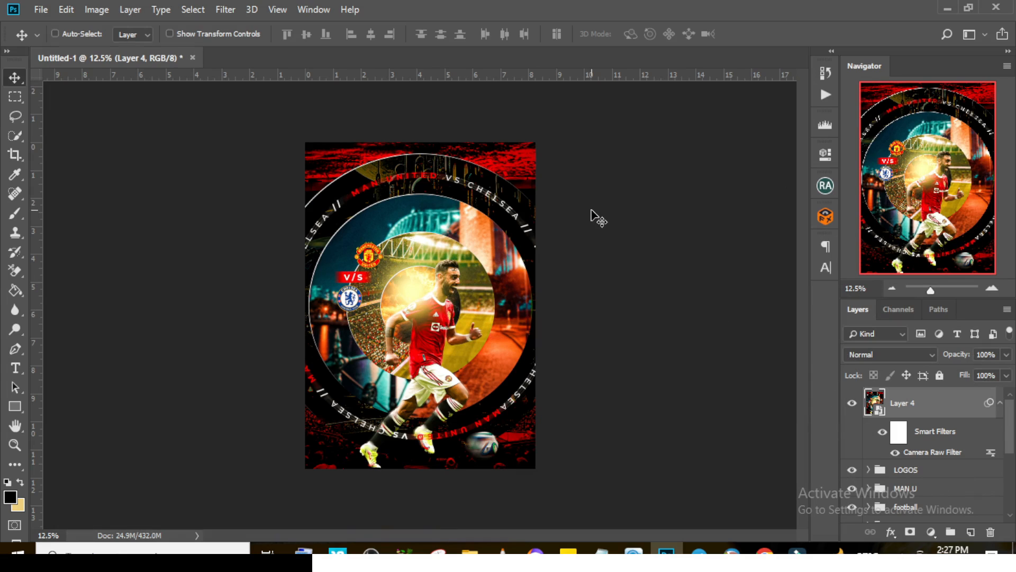
Step: Duplicate Layer 4 together with its smart filter and expand the copy's filter list
left_click(1000, 403)
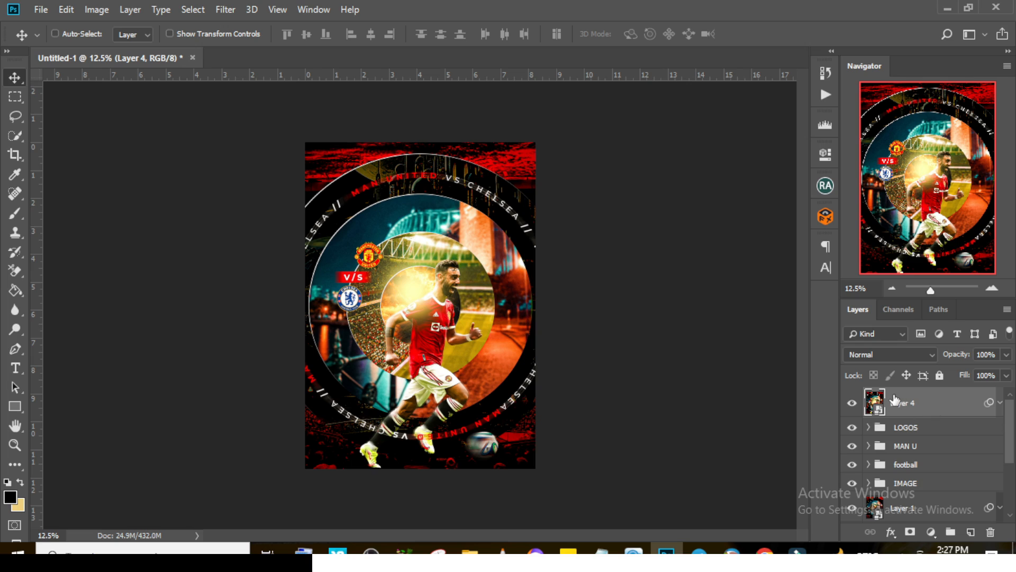
key("ctrl+j")
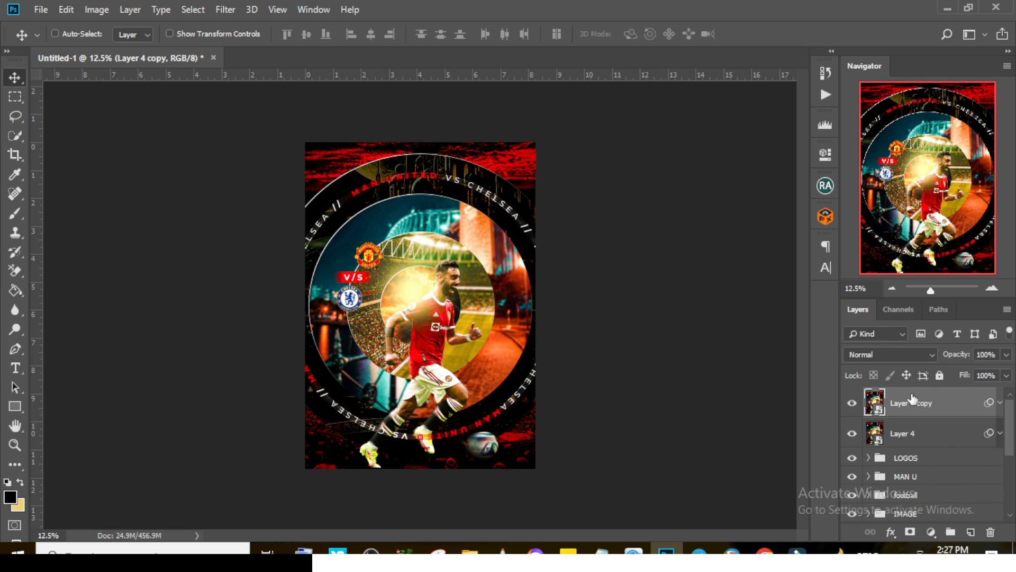
left_click(1000, 404)
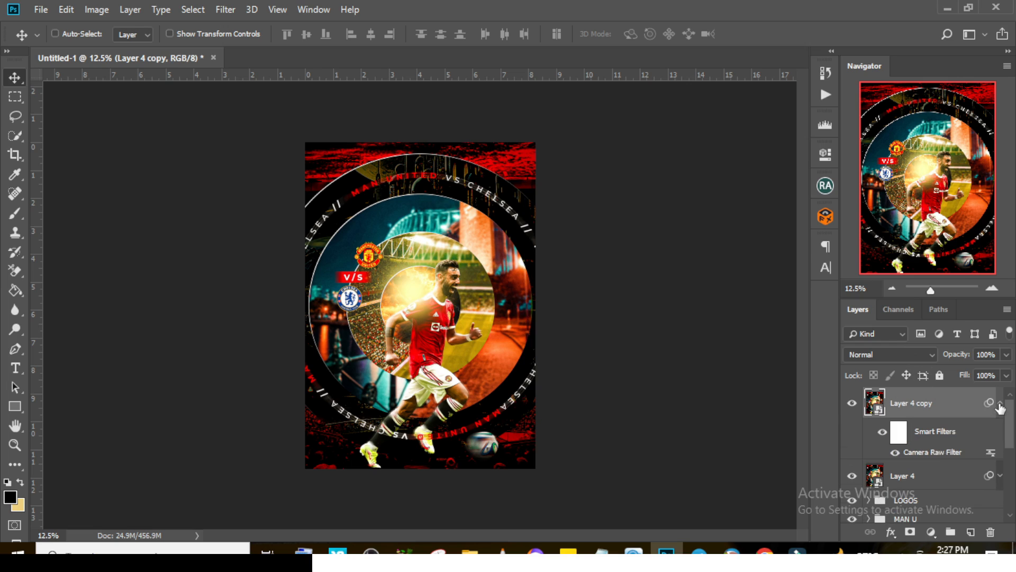
Step: Edit the Camera Raw filter on Layer 4 copy, apply the Vintage 06 profile, and check the whole flyer
double_click(934, 453)
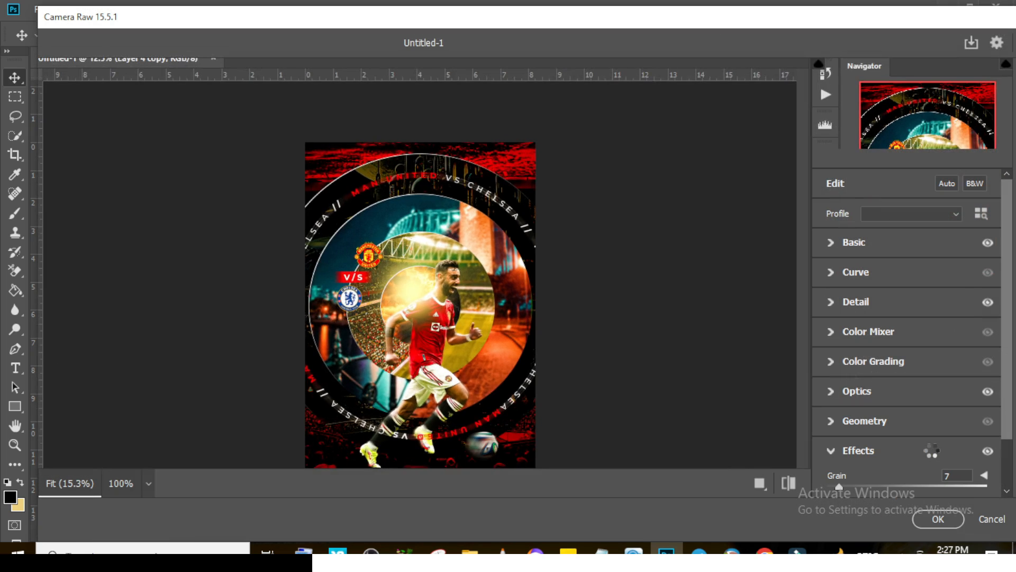
left_click(981, 214)
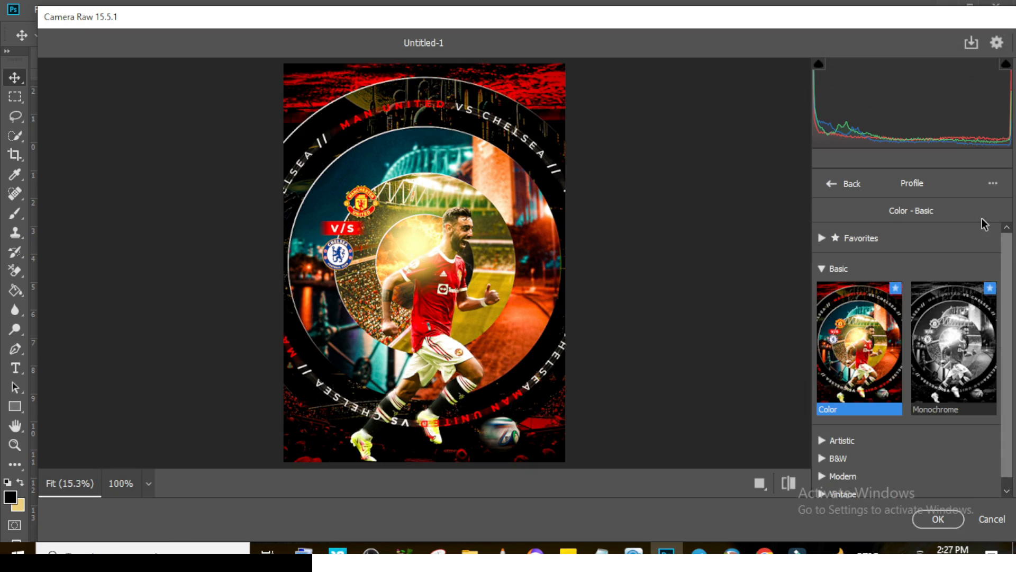
left_click(824, 268)
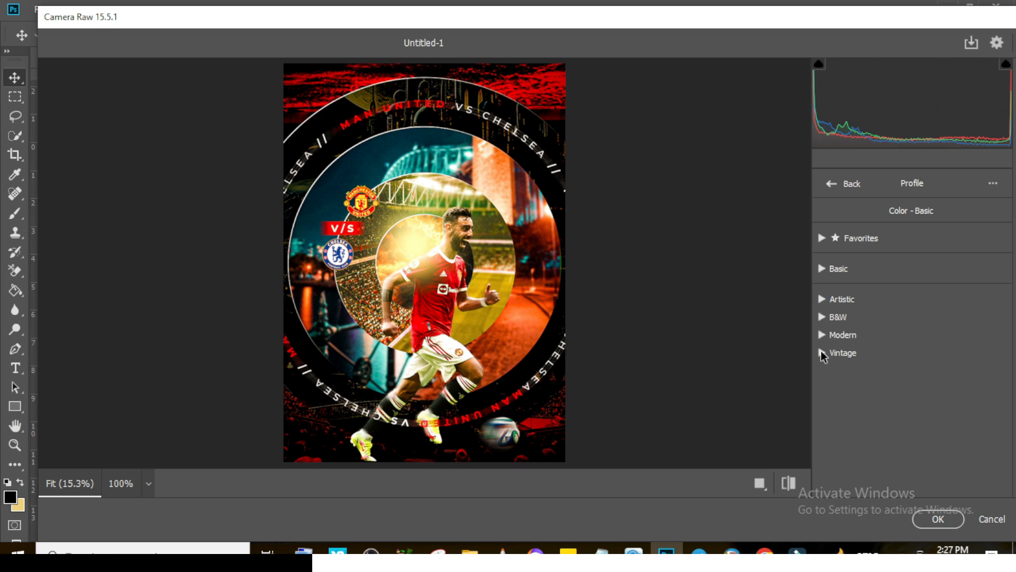
left_click(821, 352)
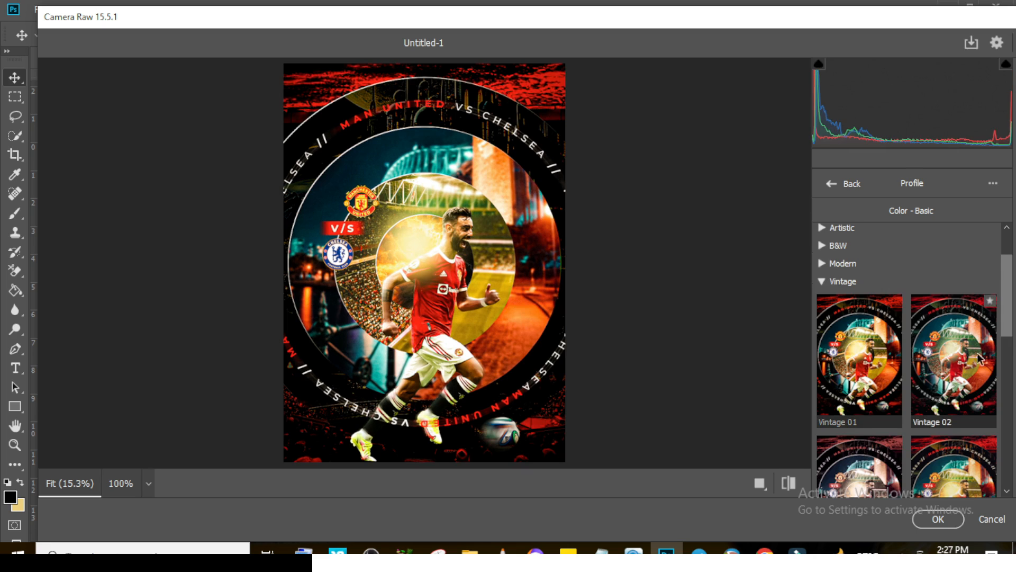
left_click_drag(1005, 335, 1010, 401)
left_click(974, 403)
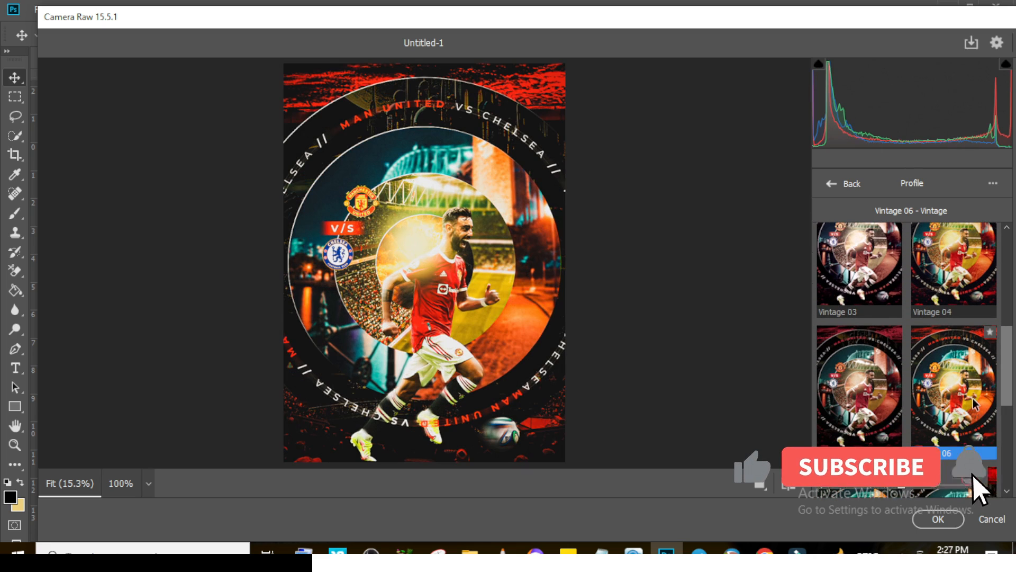
left_click(938, 519)
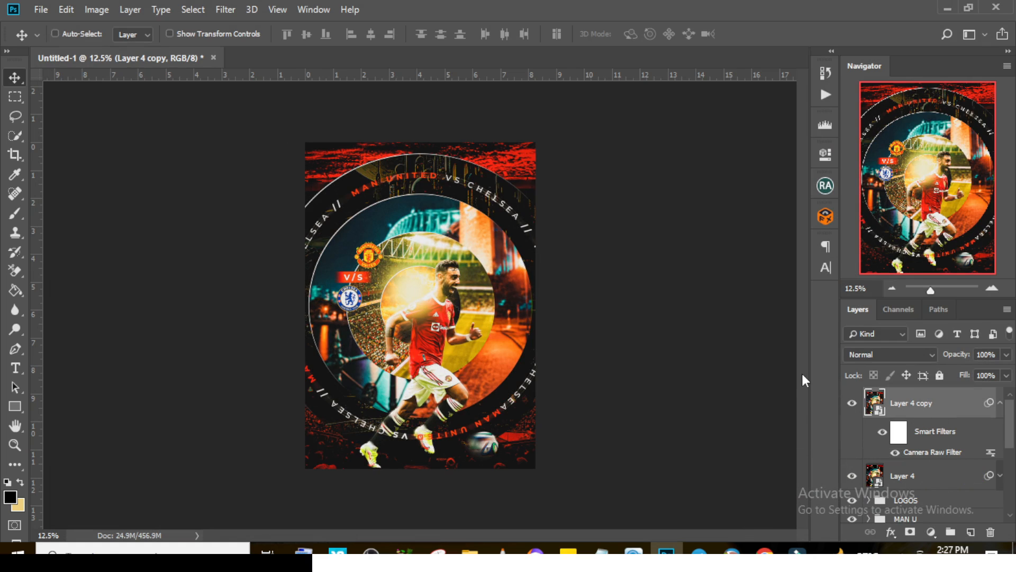
key("ctrl+plus")
key("ctrl+plus")
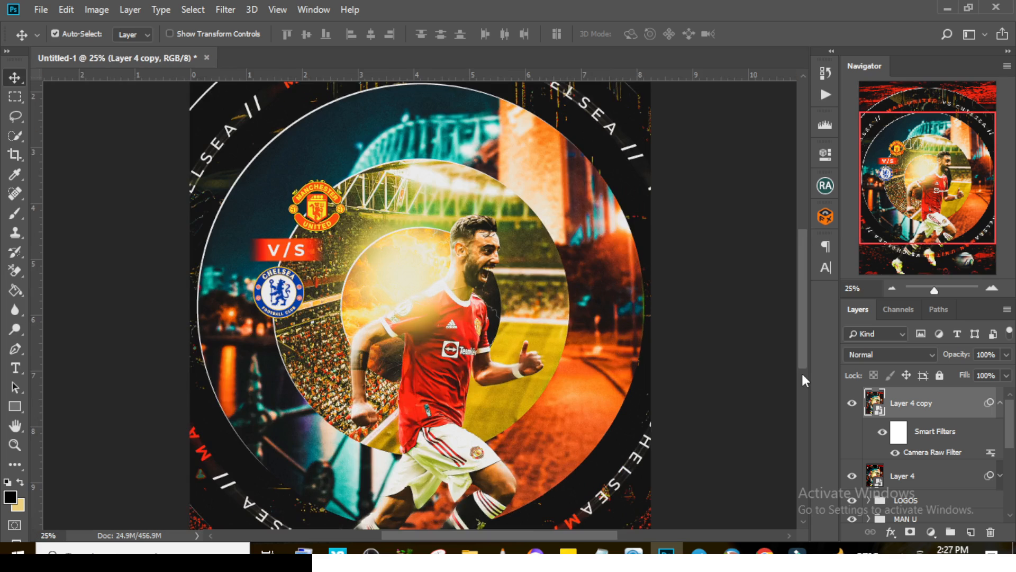
key("ctrl+0")
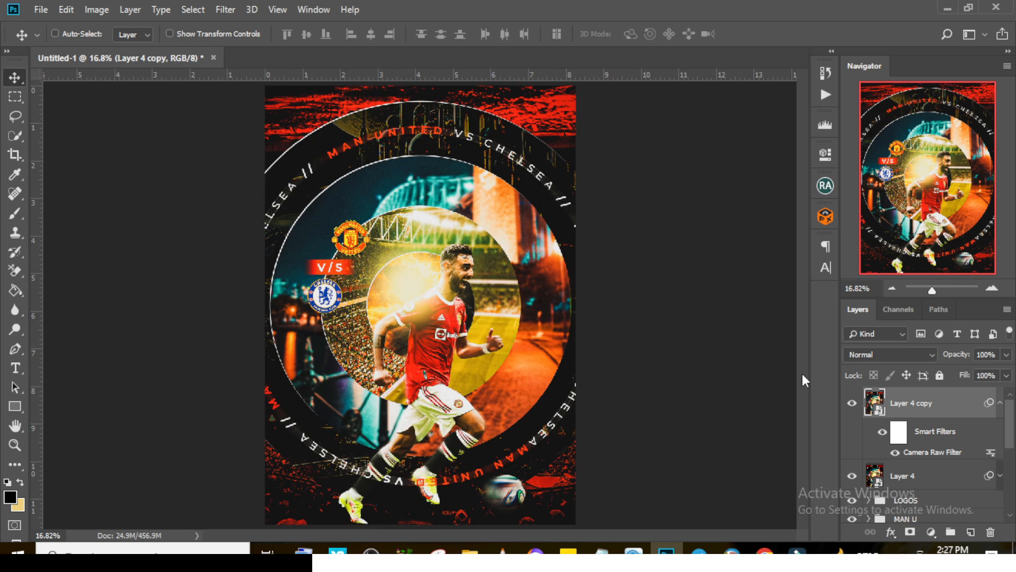